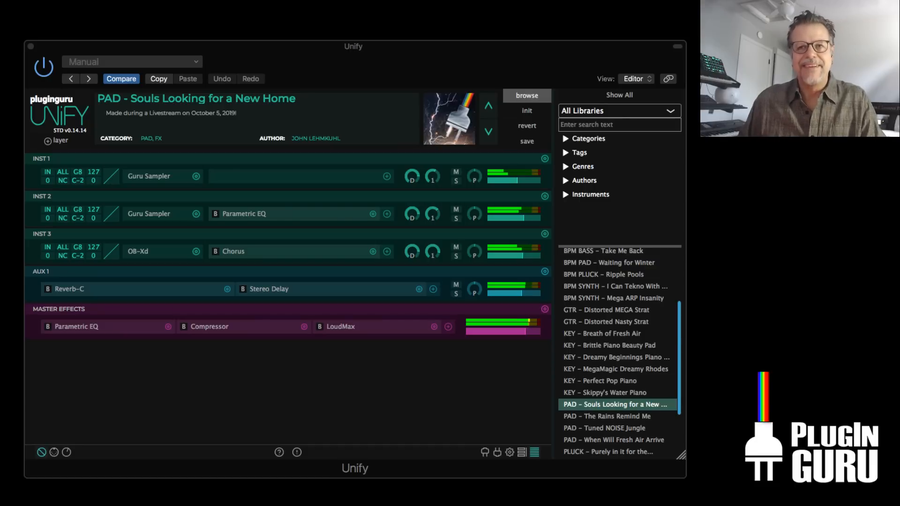
Open the OB-Xd synth on INST 3, lower its filter cutoff, and close the synth editor
click(139, 251)
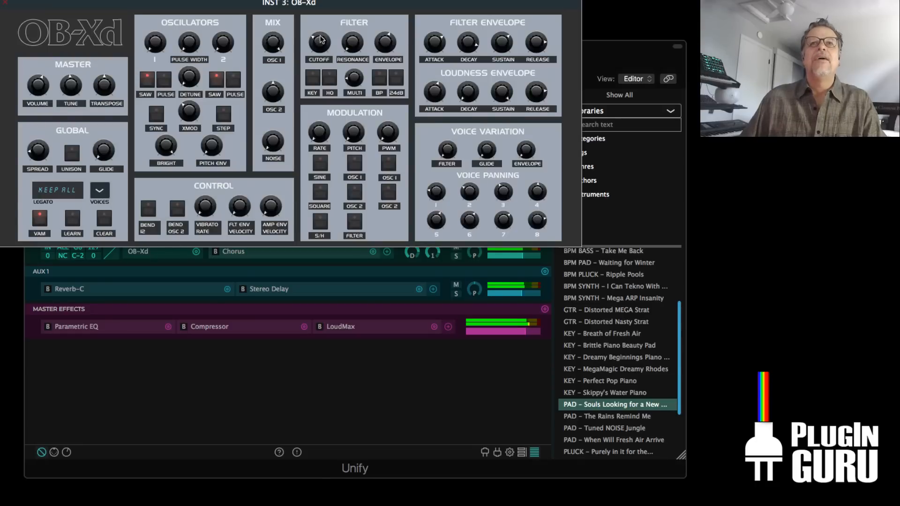
drag(317, 33, 315, 69)
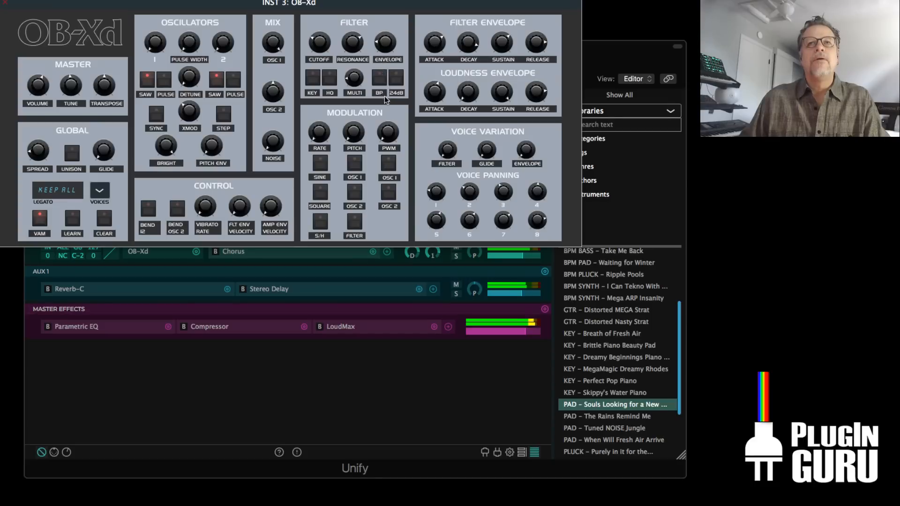
drag(316, 42, 326, 73)
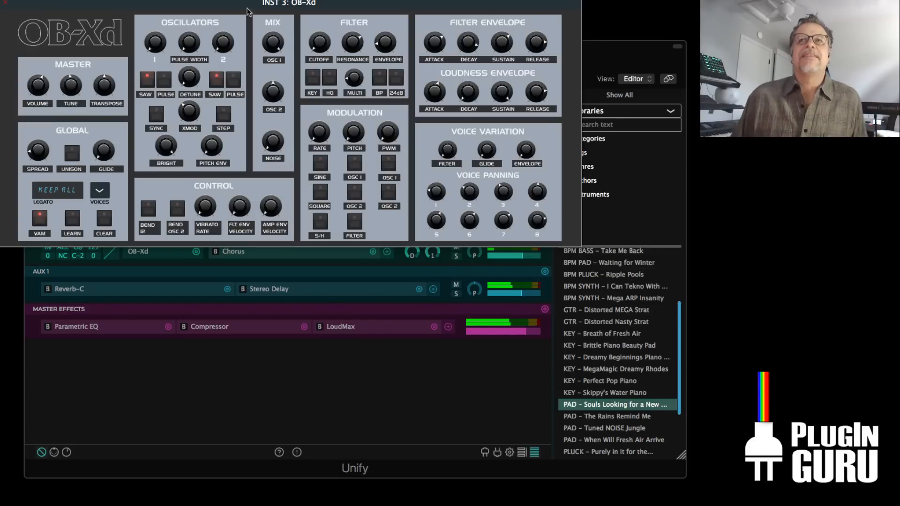
click(5, 2)
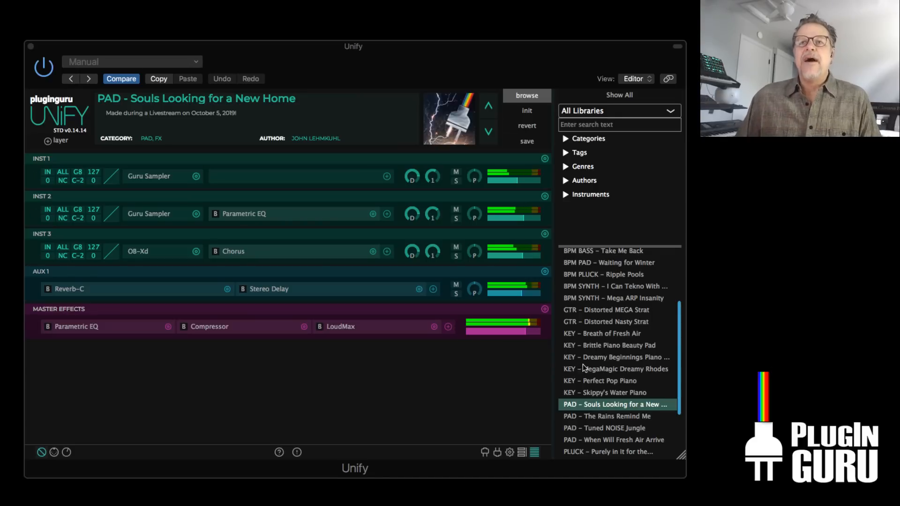
Audition the patch PAD - The Rains Remind Me, and load STR - Nu Orchestral Adventures! from the patch list
click(607, 417)
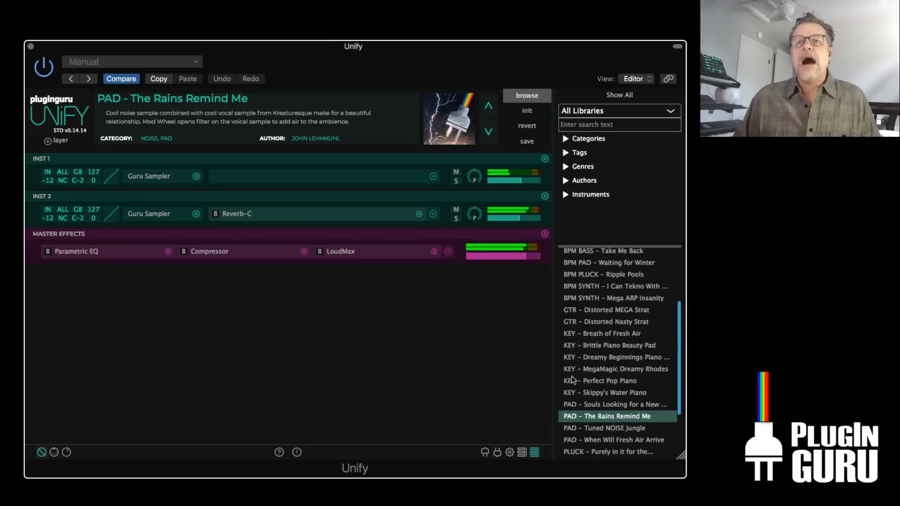
scroll(637, 331, down, 3)
scroll(638, 330, down, 2)
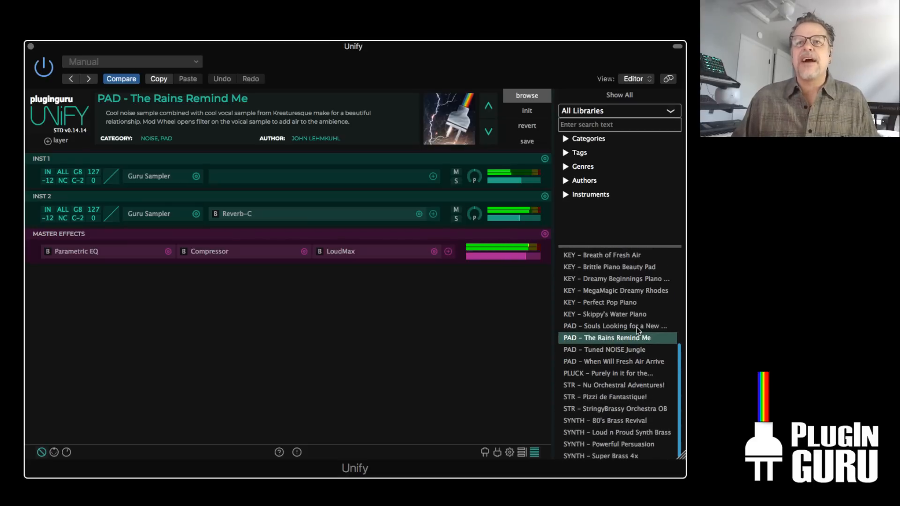
click(612, 384)
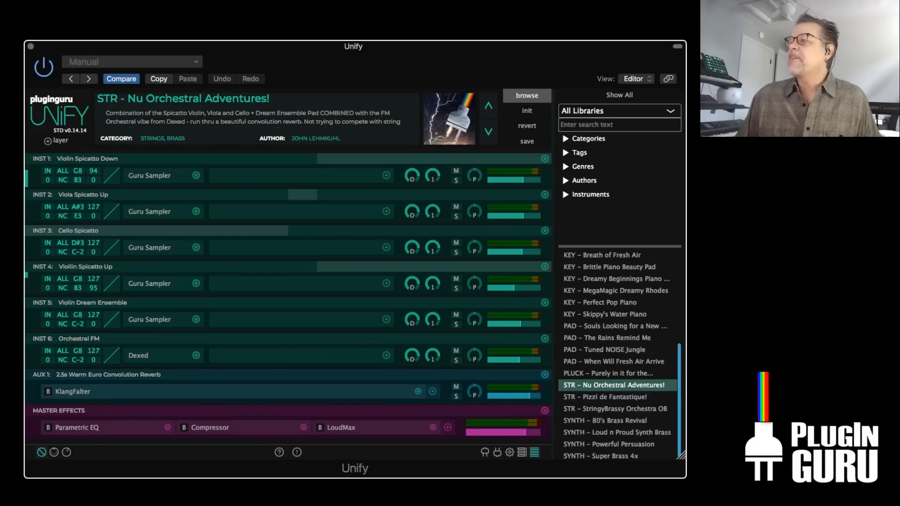
Lower the Peak 2 frequency, Q and gain in the master effects Parametric EQ, and close the EQ
click(69, 427)
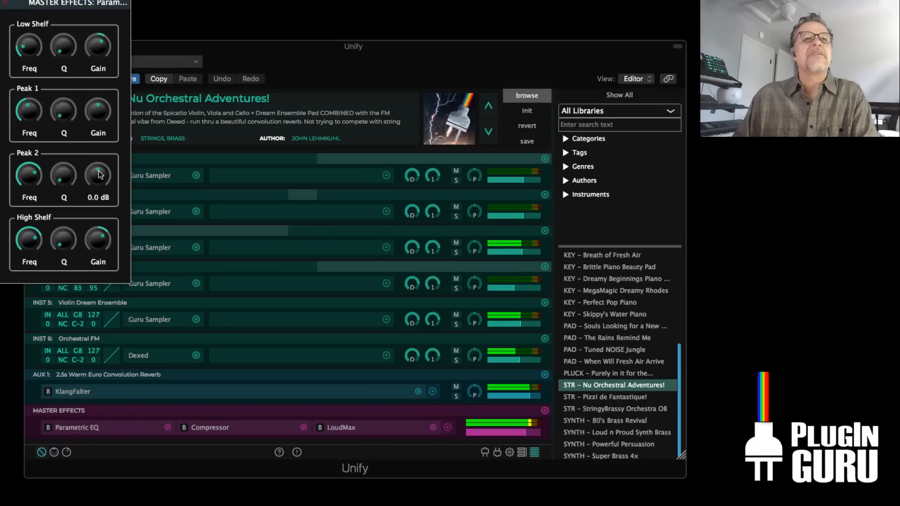
drag(29, 175, 29, 204)
drag(57, 169, 32, 183)
drag(98, 175, 92, 236)
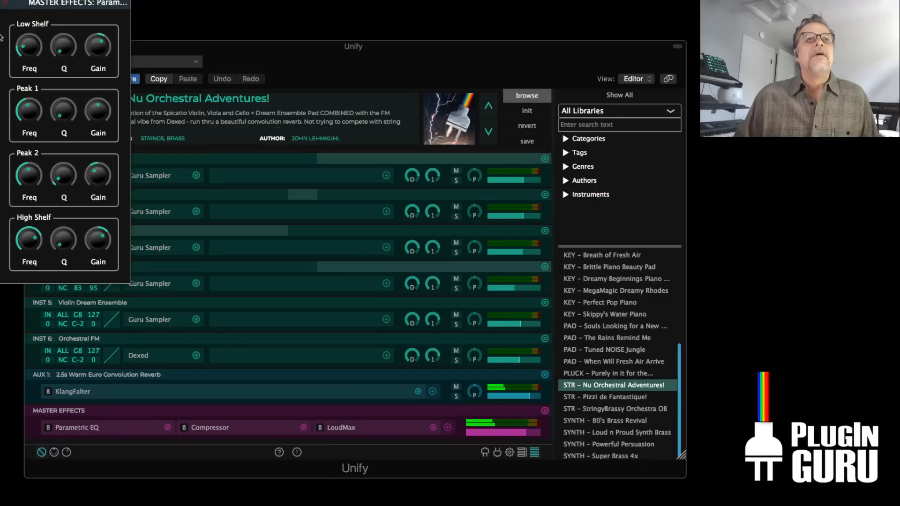
click(10, 2)
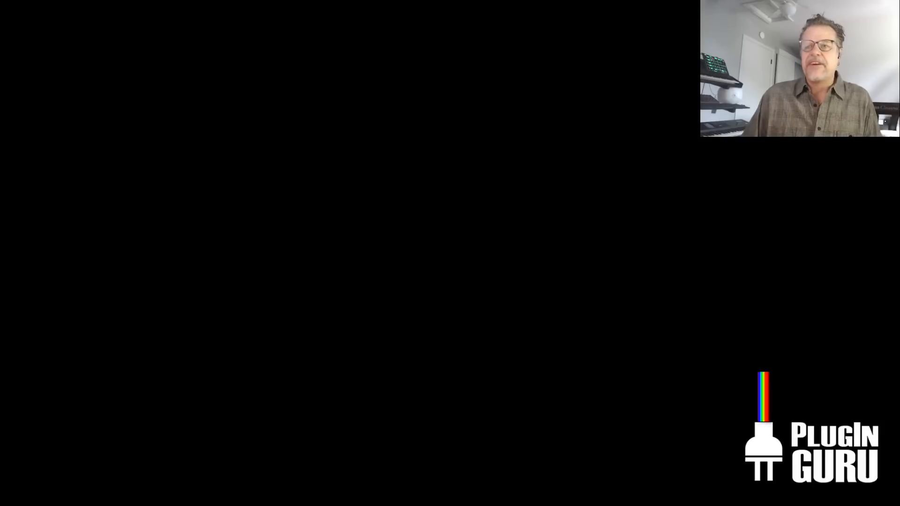
Switch through the open applications to Logic Pro to bring back the Unify plug-in window
key(super+Tab)
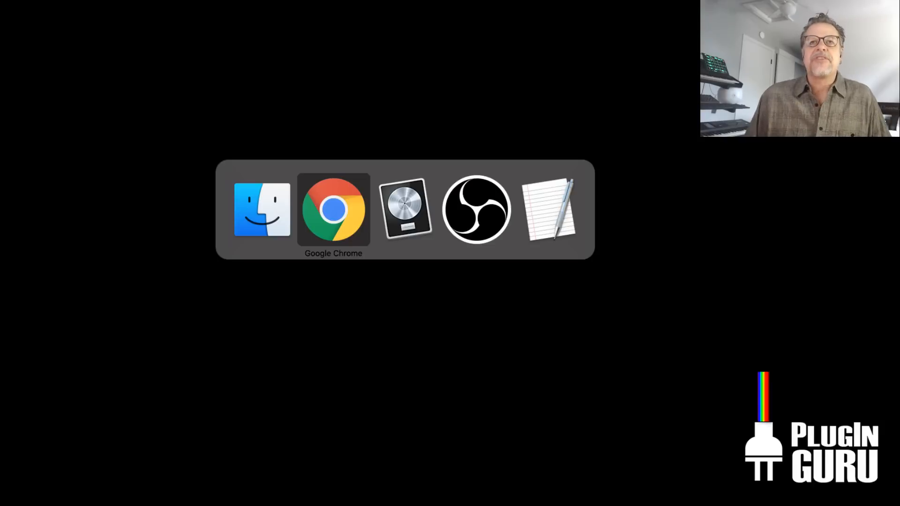
key(super+Tab)
key(super+Tab)
key(super+Tab)
key(super+Tab)
key(super+Tab)
key(super+Tab)
key(super+Tab)
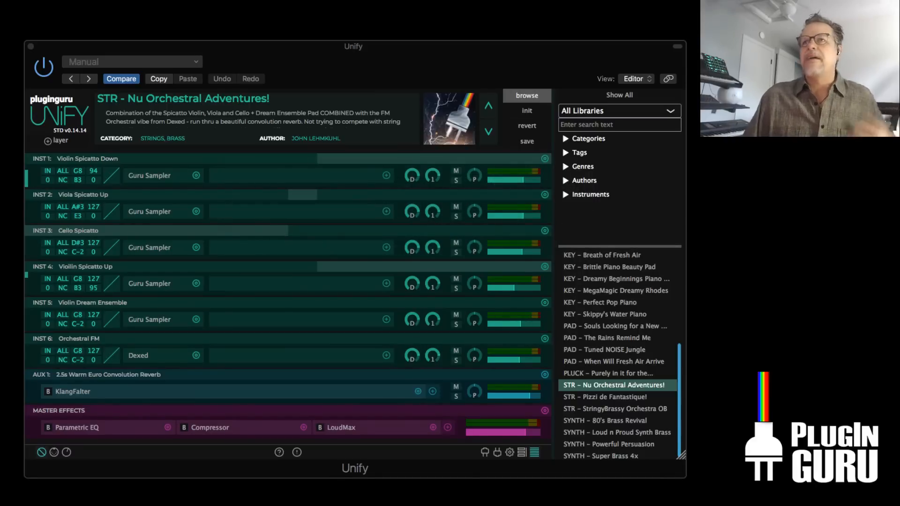
Hide the host's header on the Unify plug-in window and reposition the window lower on the screen
click(683, 49)
drag(680, 47, 693, 90)
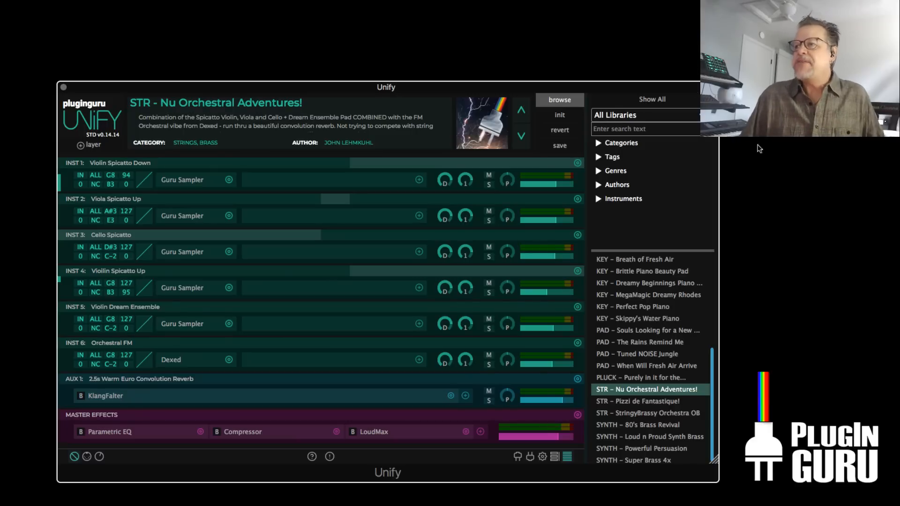
click(738, 223)
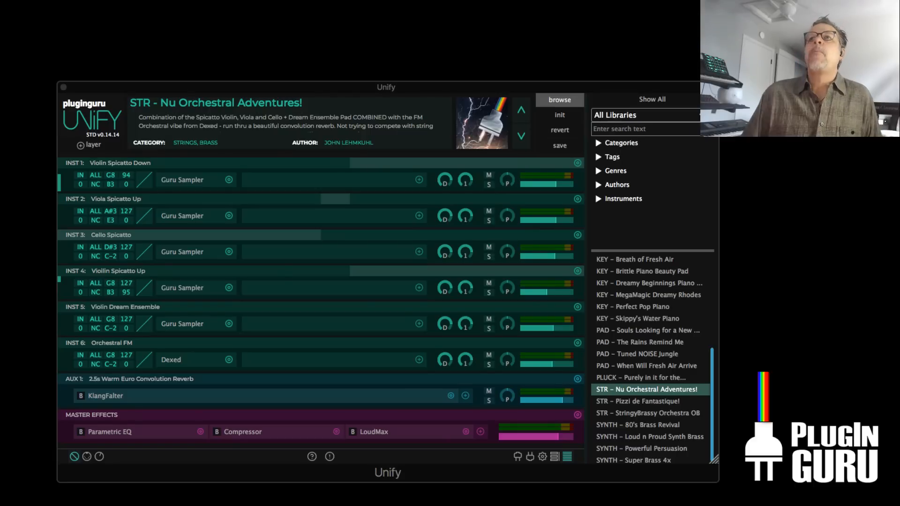
key(super+Tab)
key(super+Tab)
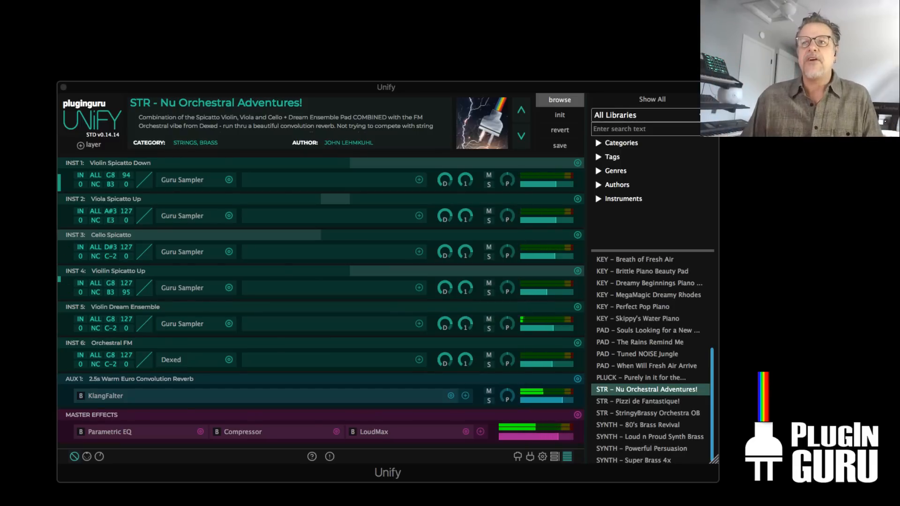
drag(610, 88, 600, 93)
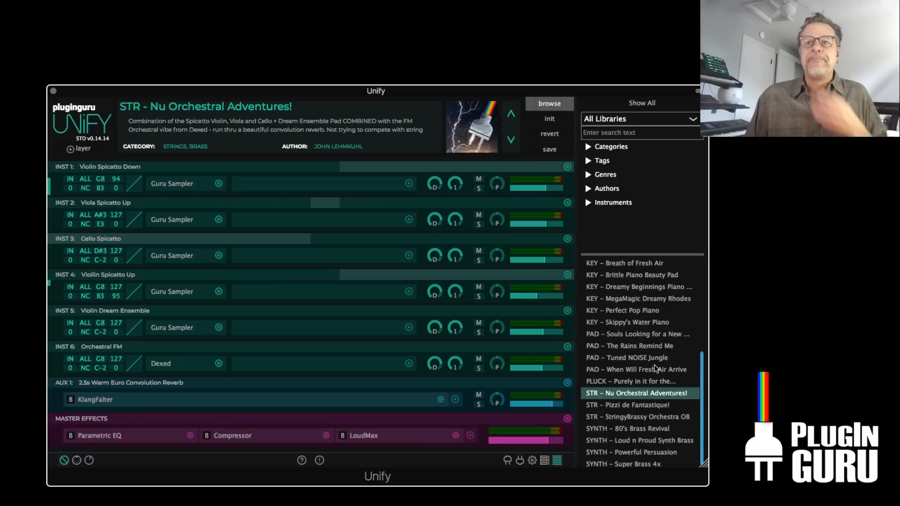
Open the Guru Sampler editors of INST 1 and INST 2 and move both windows aside to compare their samples
scroll(635, 353, up, 5)
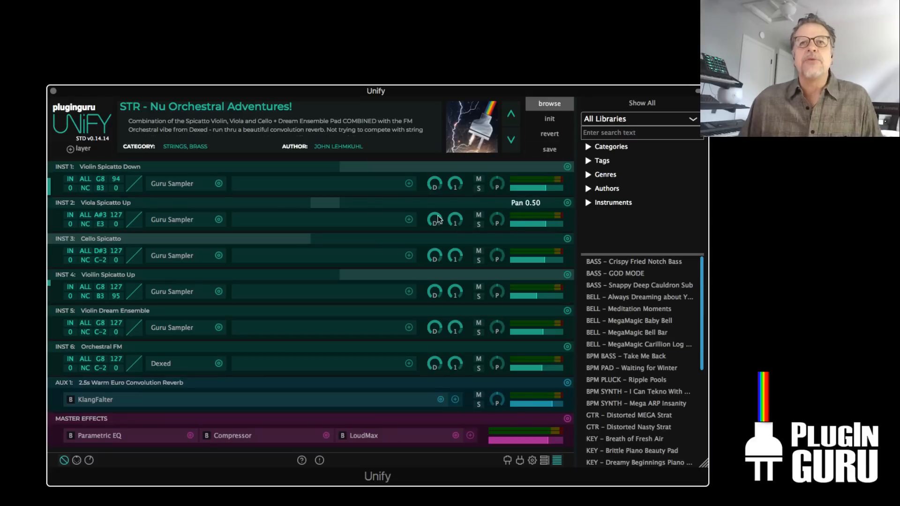
click(167, 184)
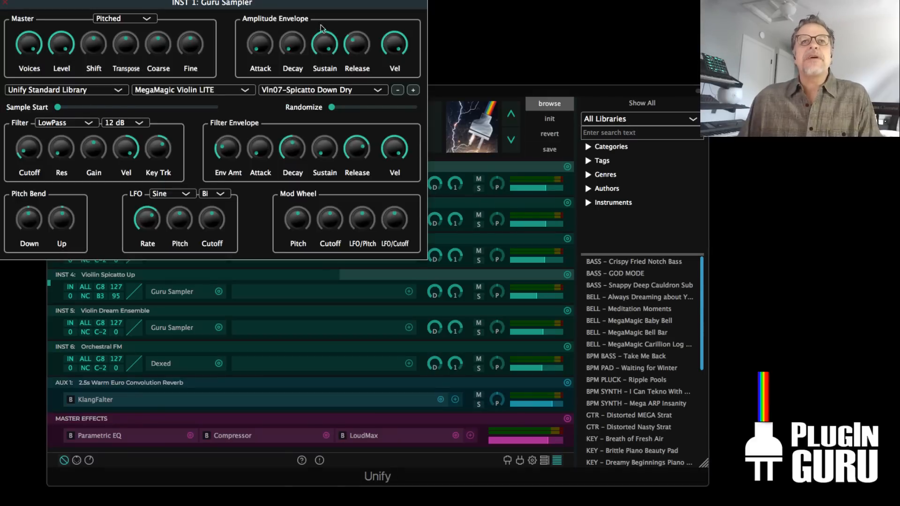
drag(233, 4, 724, 0)
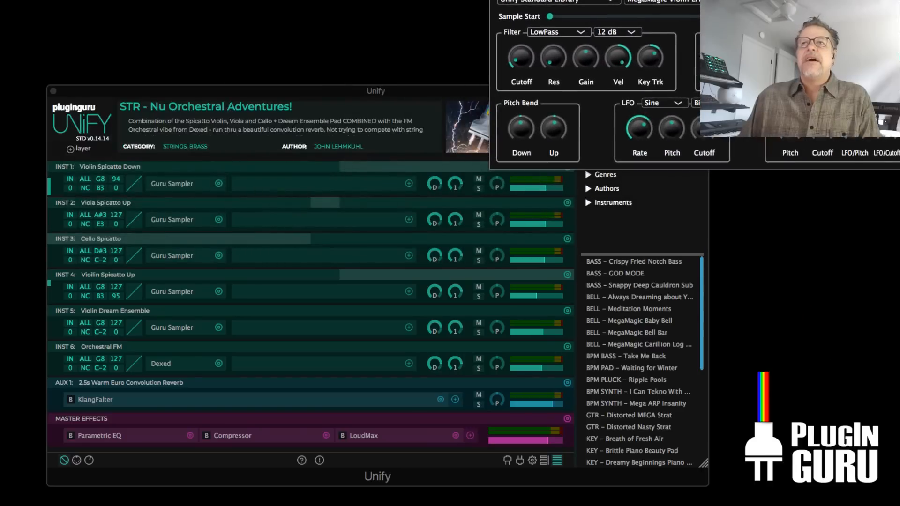
click(169, 219)
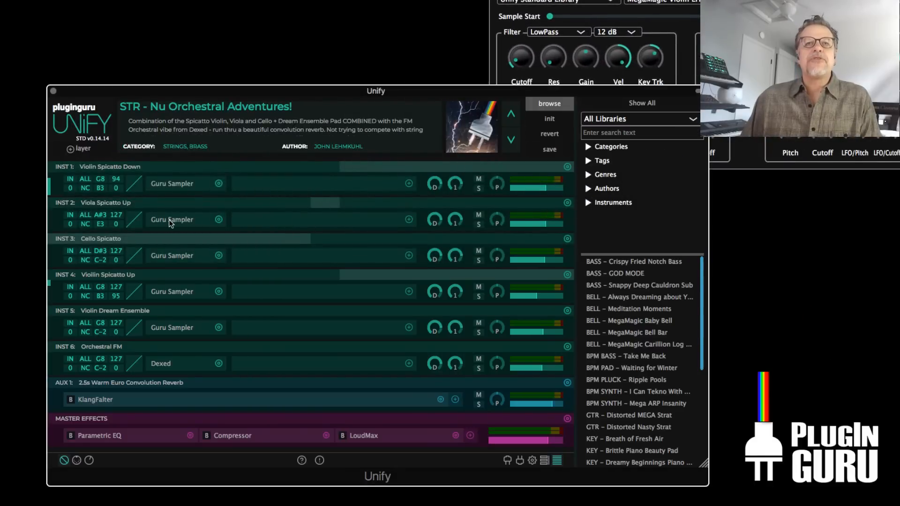
drag(296, 2, 545, 0)
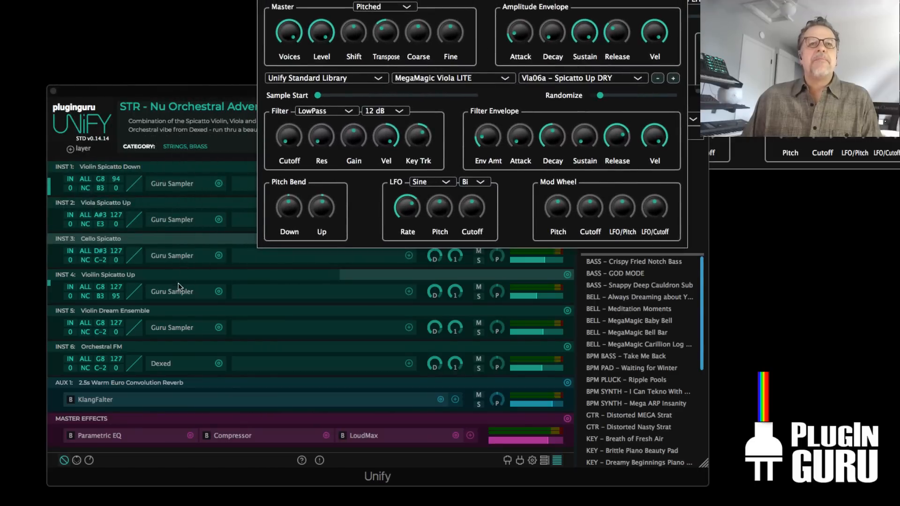
Examine the samples loaded in the Guru Samplers of INST 3 and INST 4, closing each editor
click(172, 256)
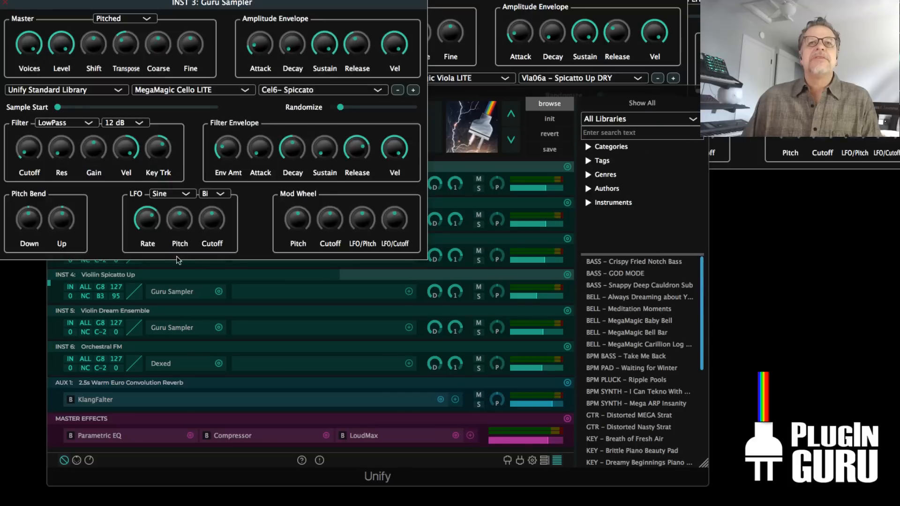
drag(338, 4, 343, 33)
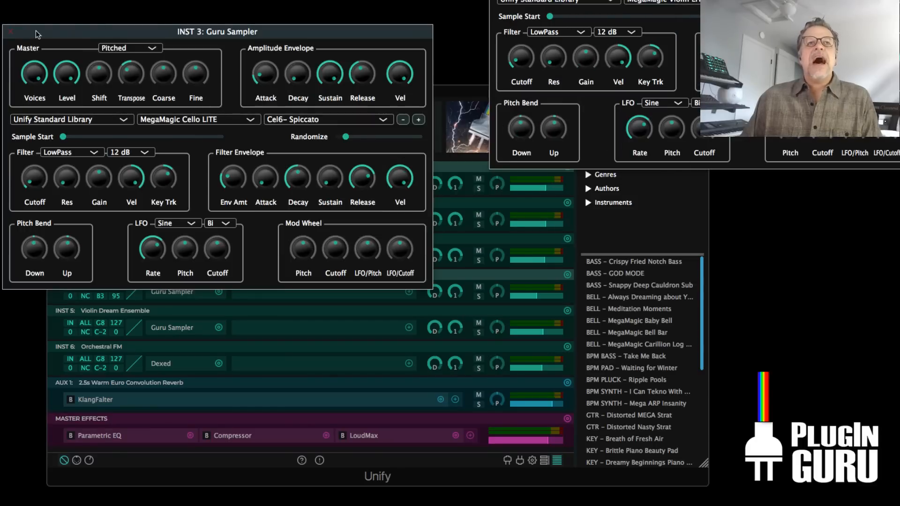
click(10, 31)
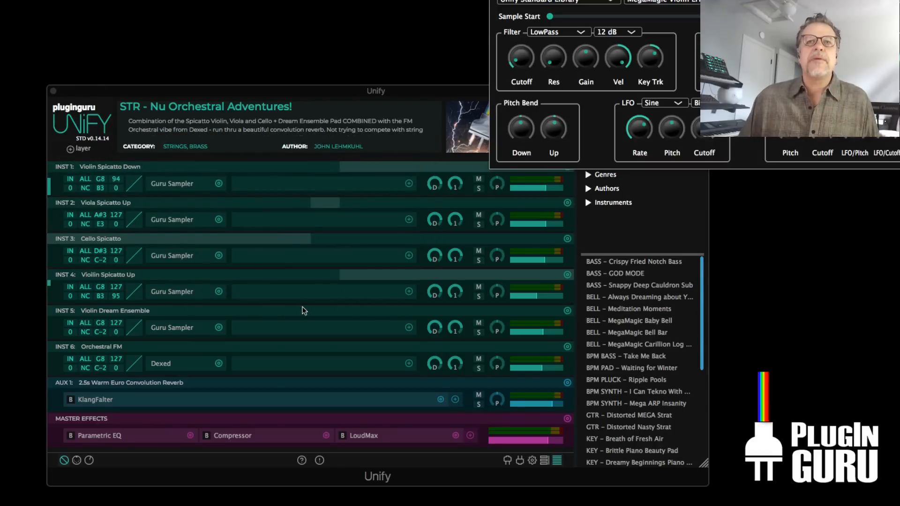
click(173, 291)
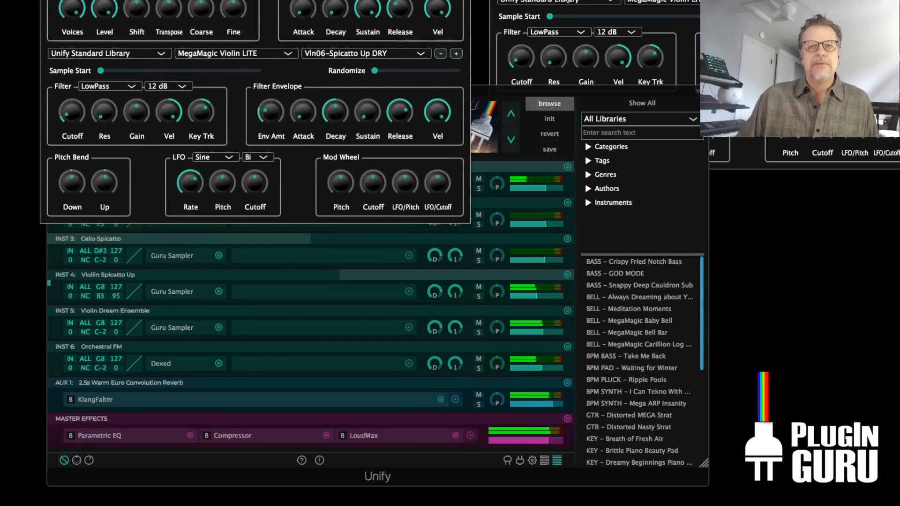
click(46, 1)
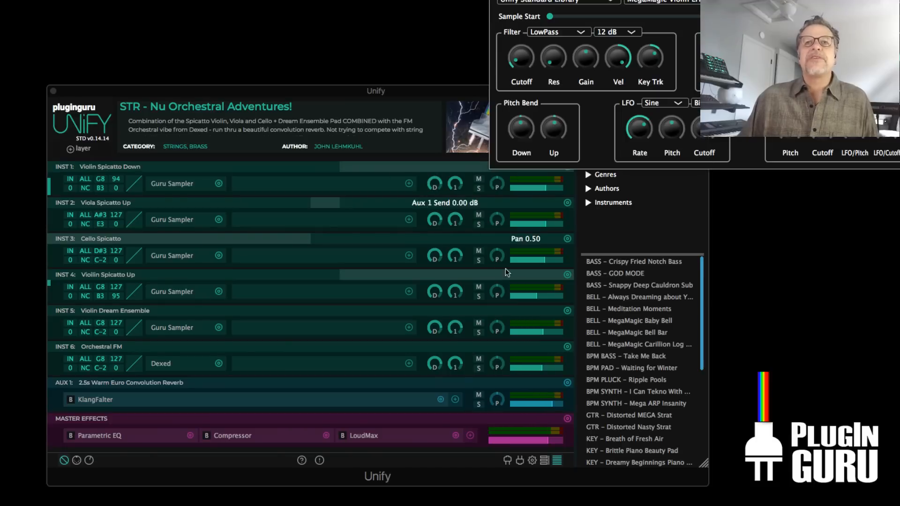
Solo the two violin spiccato layers, INST 1 and INST 4, together with the AUX 1 reverb
click(479, 188)
click(478, 297)
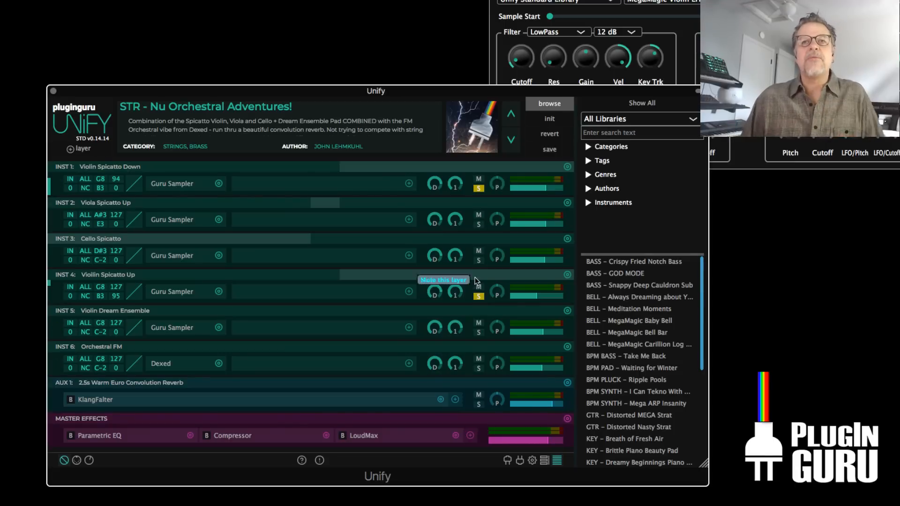
click(479, 369)
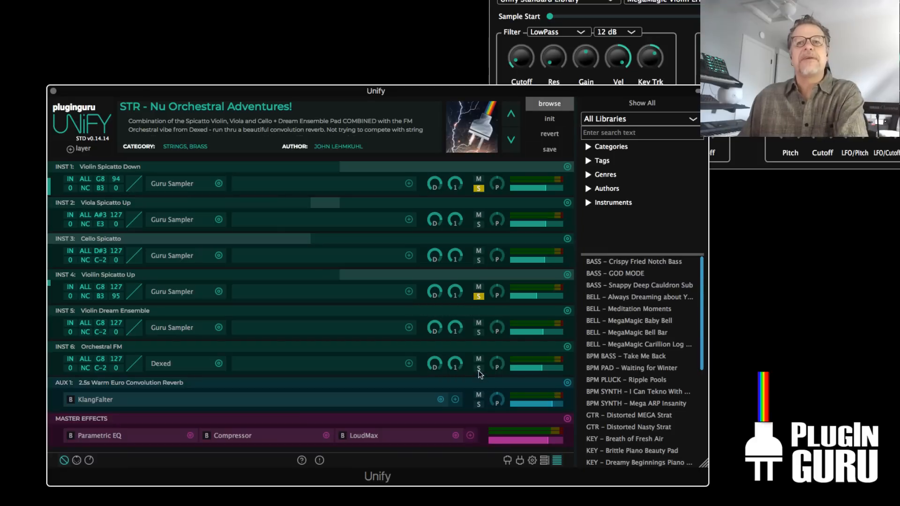
click(478, 368)
click(479, 405)
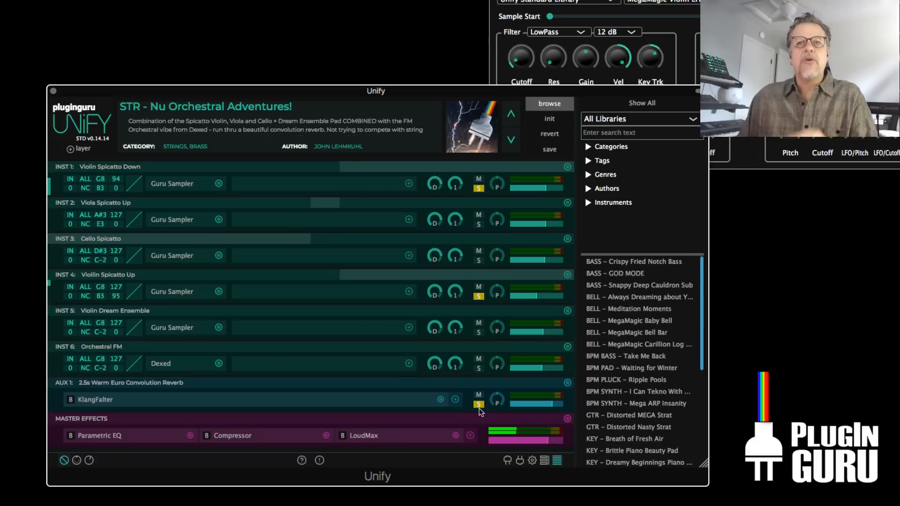
mouse_move(550, 409)
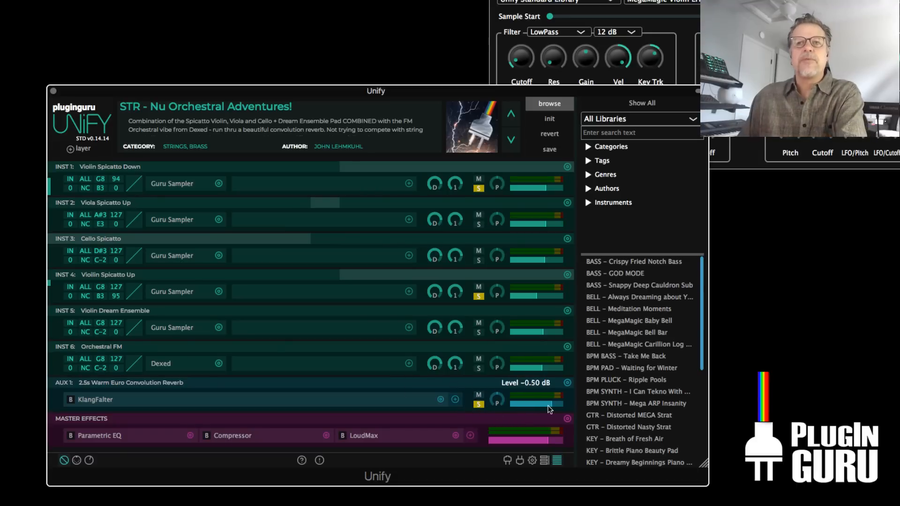
Clear the spiccato solos and solo the INST 5 Violin Dream Ensemble layer with the AUX 1 convolution reverb
click(477, 405)
click(479, 189)
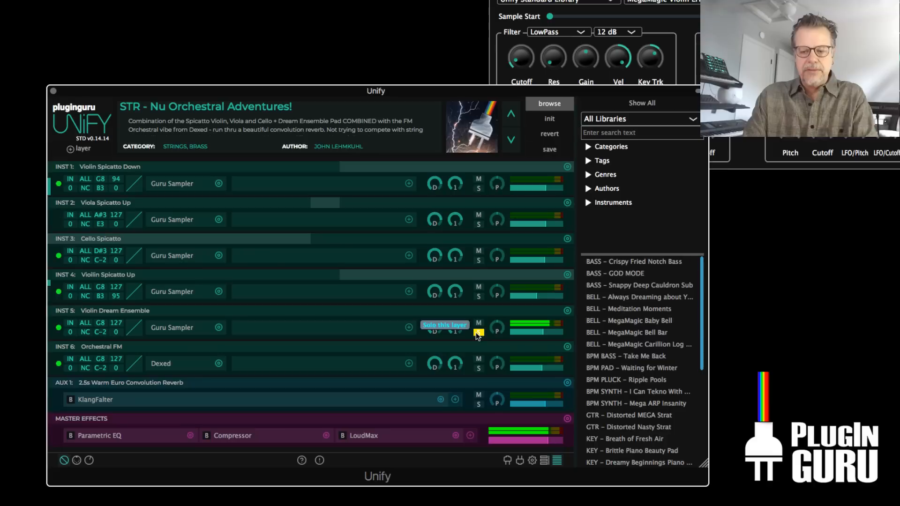
click(478, 405)
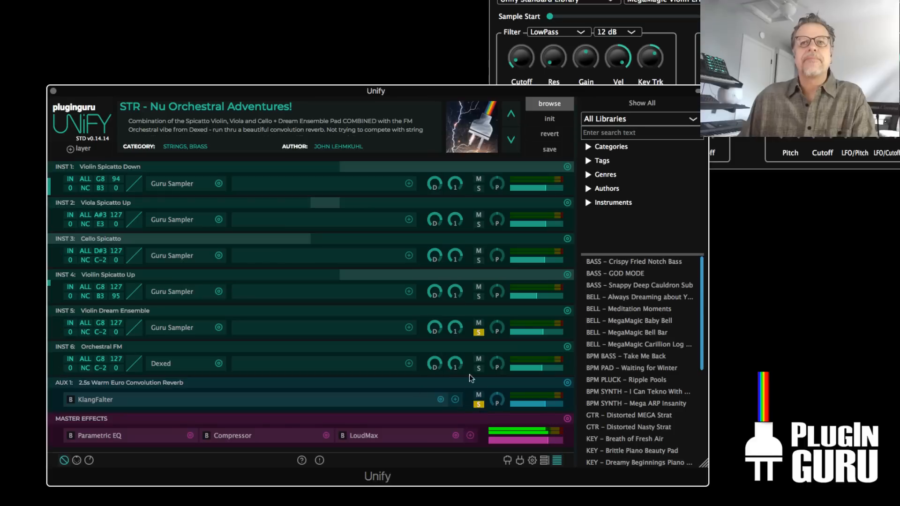
Turn off the solos on INST 5 and AUX 1, and bring the open sampler editor to the front
click(479, 331)
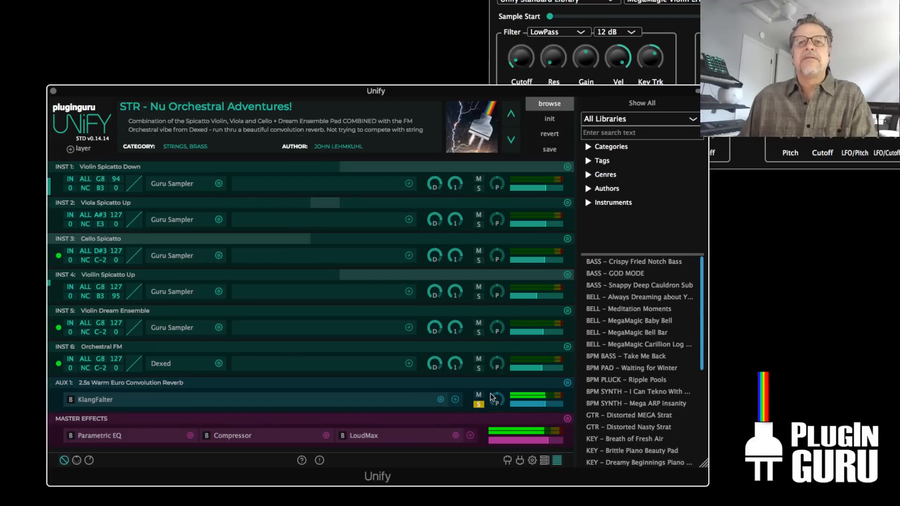
click(478, 403)
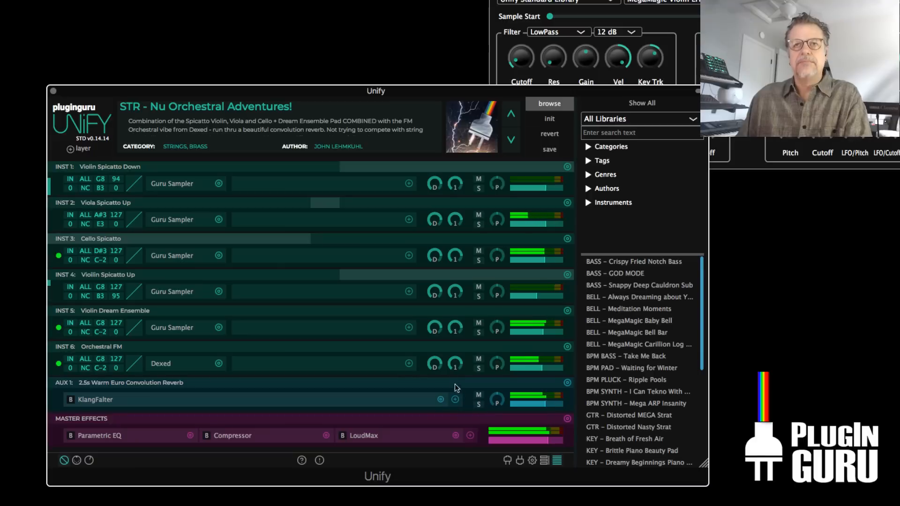
click(711, 151)
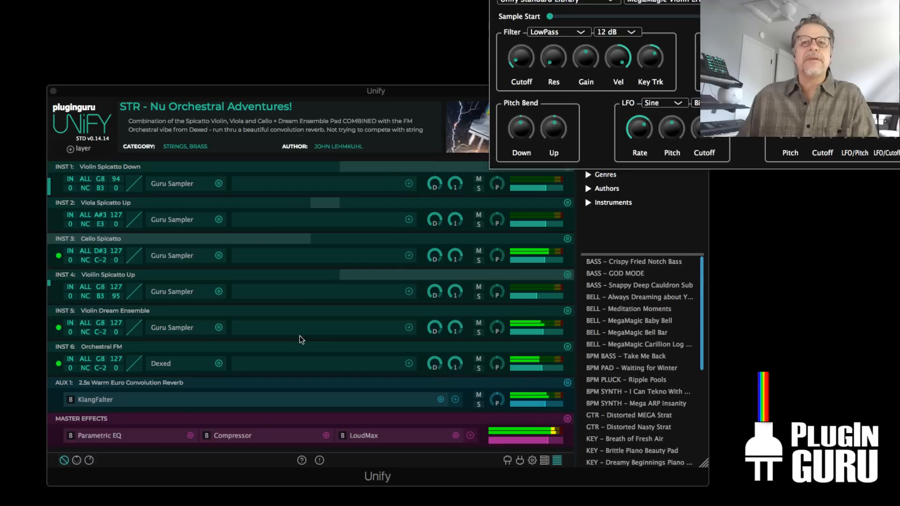
Examine the Guru Sampler of the INST 3 Cello Spiccato layer, audition that layer in solo, and clear the solo
click(177, 255)
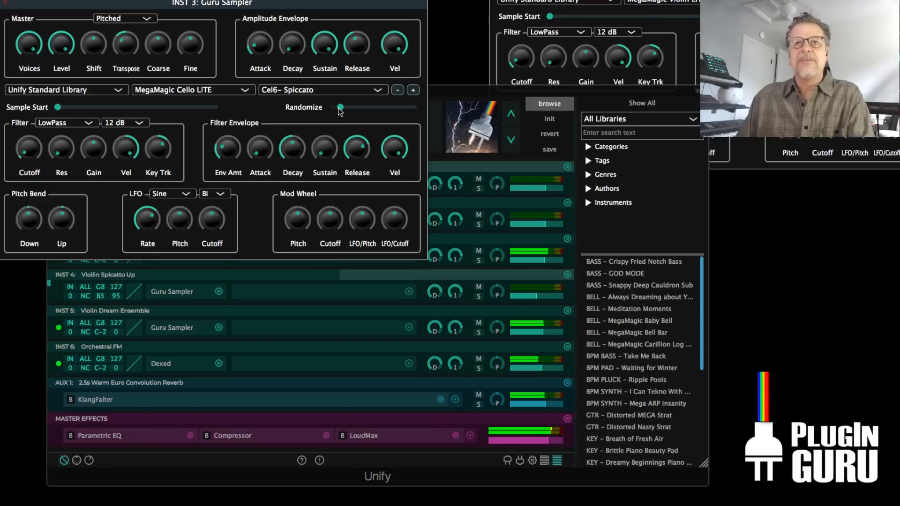
click(480, 259)
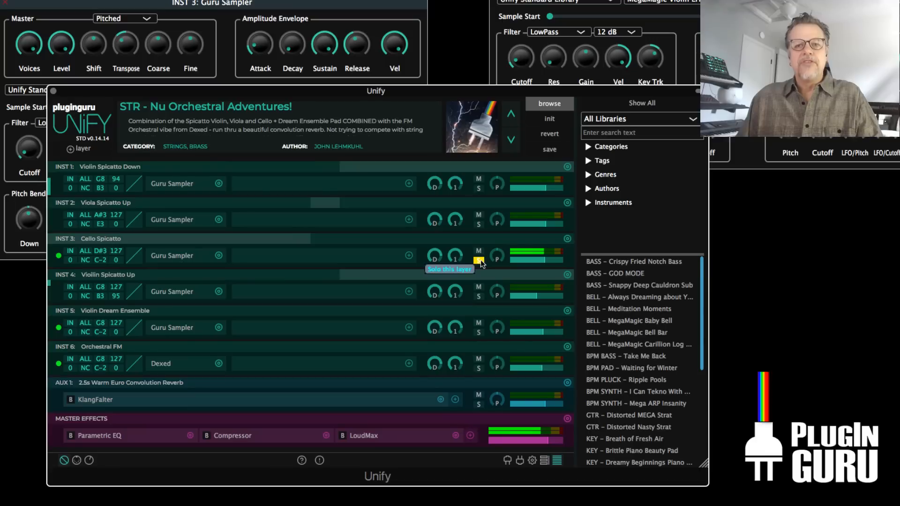
click(480, 260)
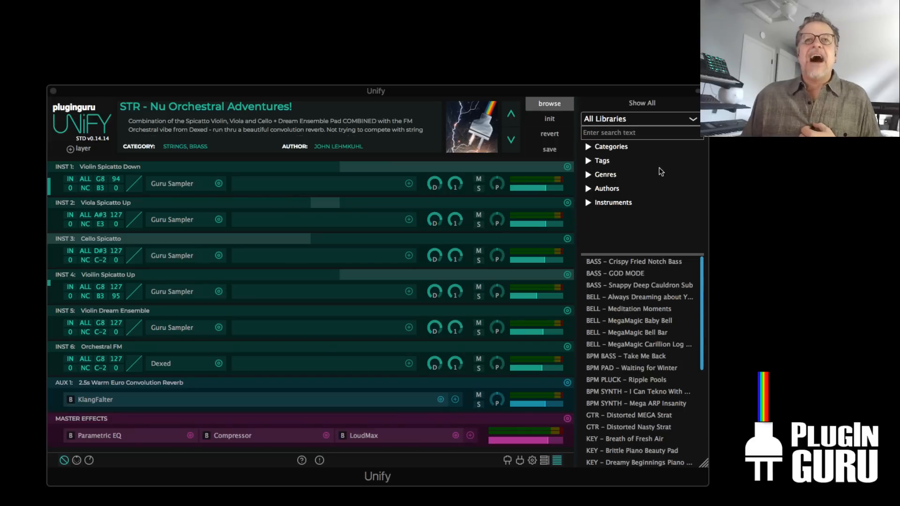
click(589, 91)
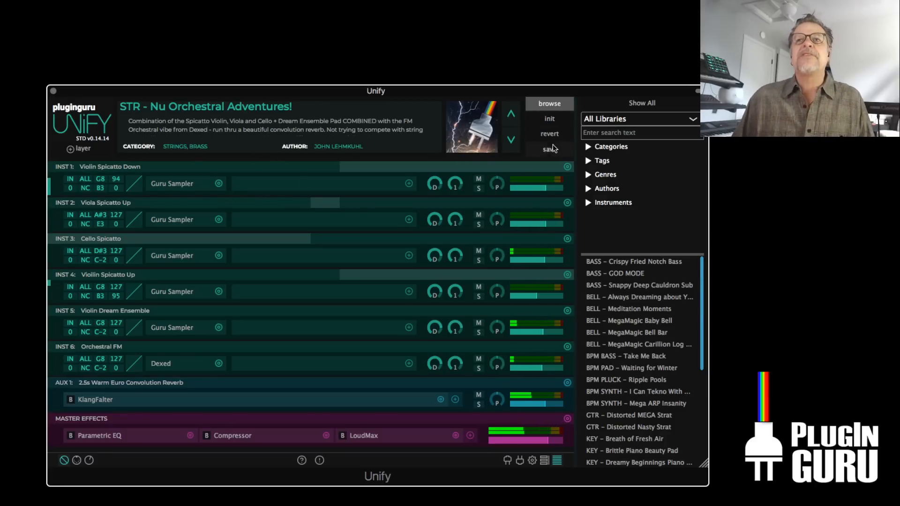
Initialize a new patch and swap its INST 1 Sine Wave Synth for the Guru Sampler, placing the editor over the main window
click(549, 118)
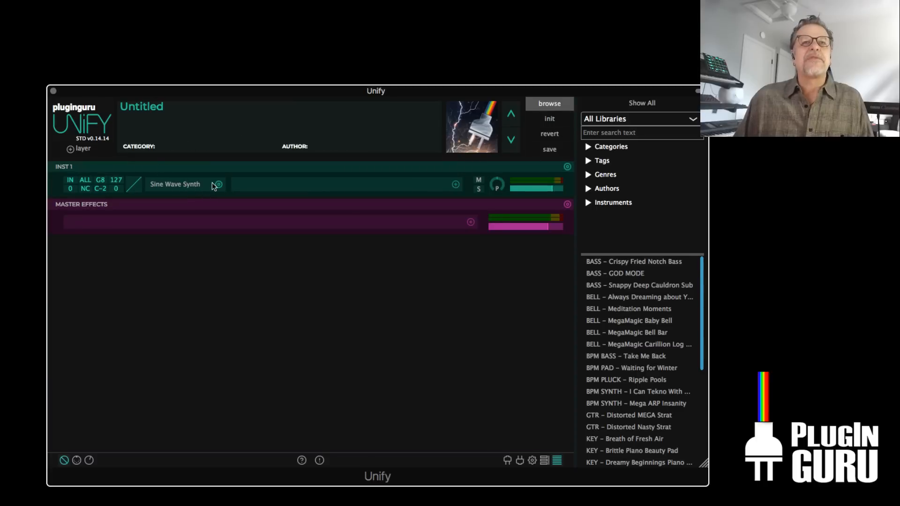
click(218, 184)
mouse_move(288, 237)
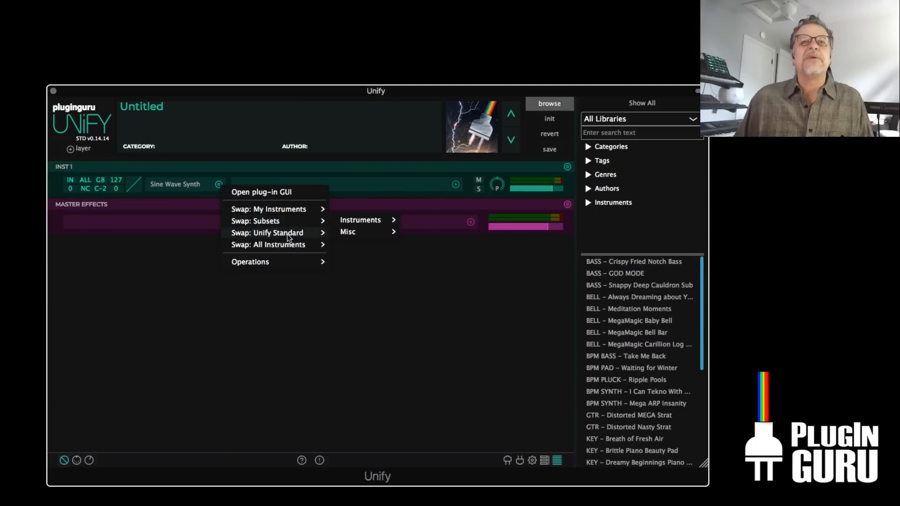
mouse_move(370, 223)
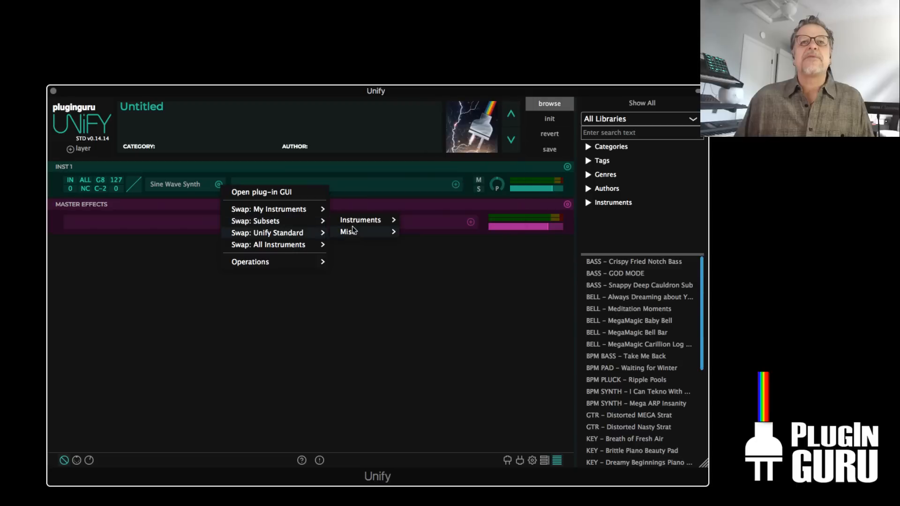
click(445, 183)
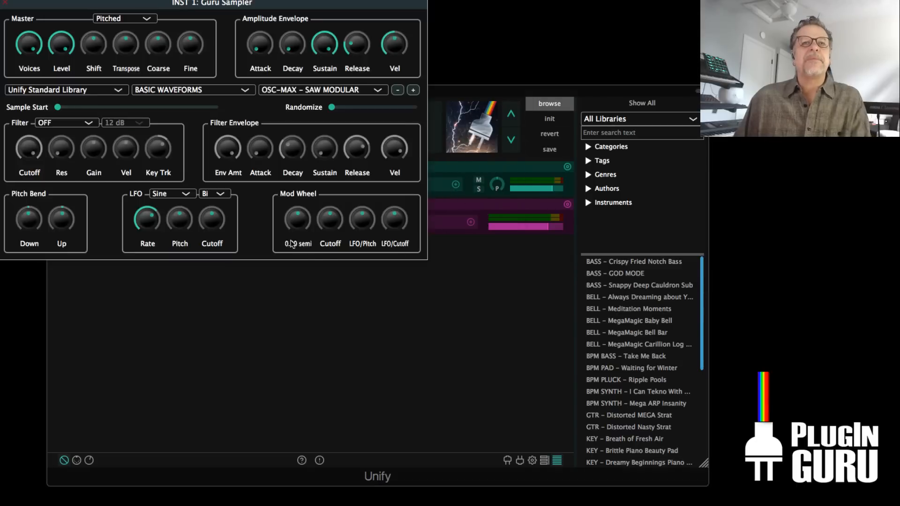
drag(277, 8, 389, 137)
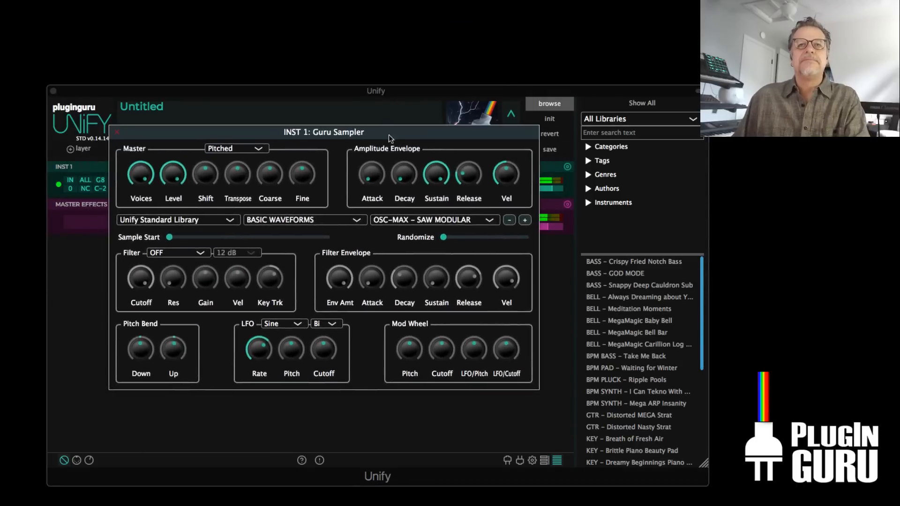
Load the OSC-MAX - SINE waveform in the Guru Sampler and set the amplitude envelope release to about 0.94 sec
click(430, 220)
click(442, 376)
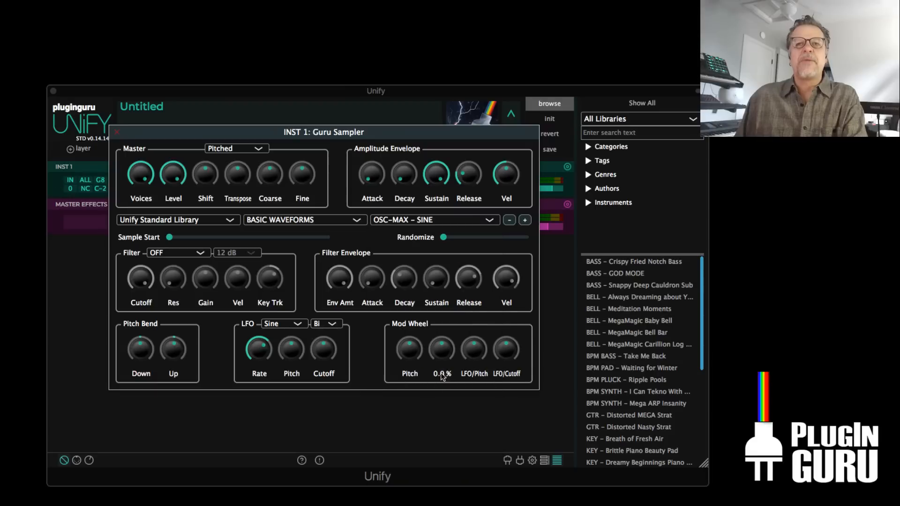
drag(468, 175, 480, 221)
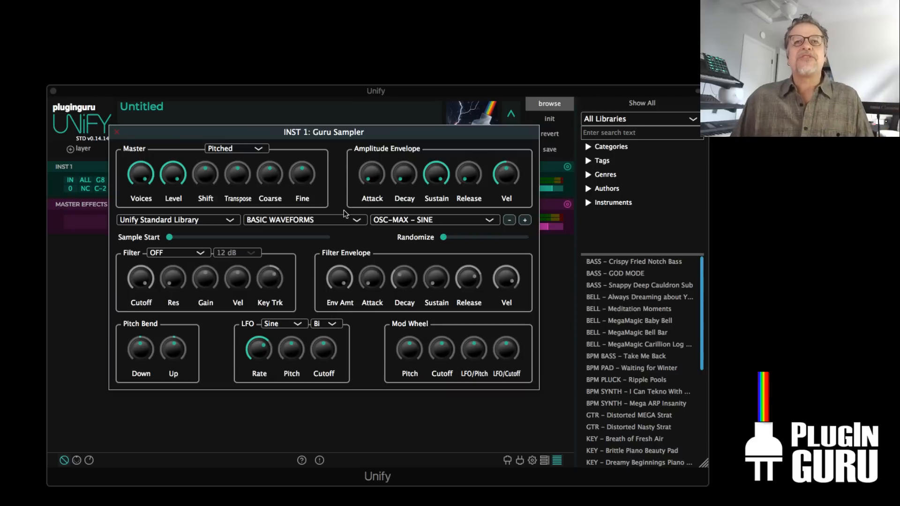
mouse_move(475, 170)
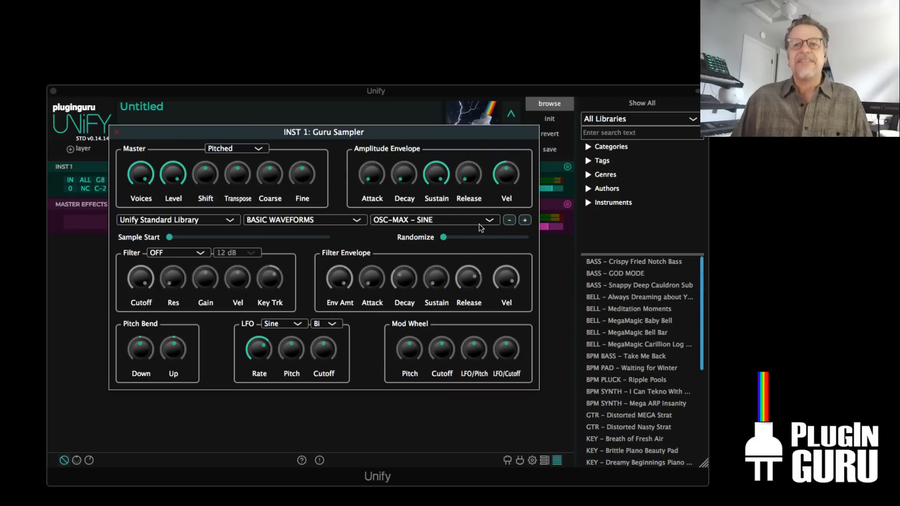
drag(470, 177, 469, 140)
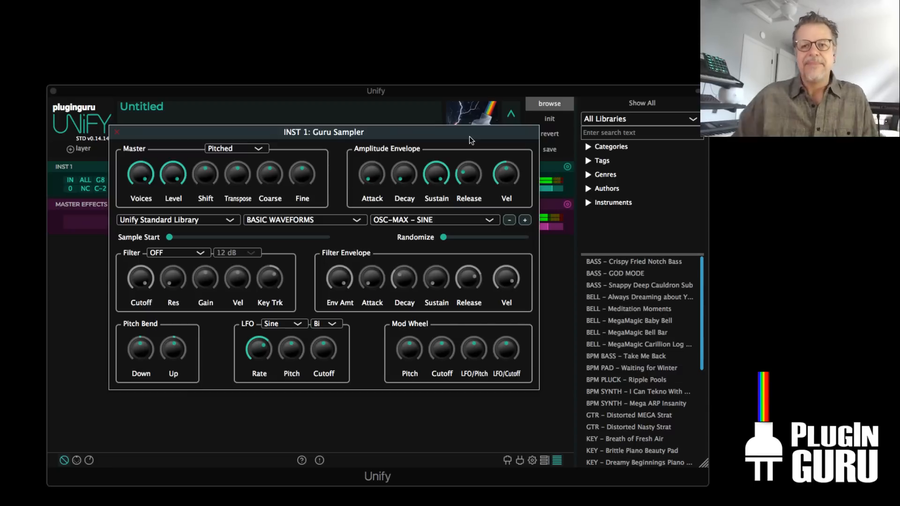
mouse_move(475, 169)
drag(475, 176, 475, 149)
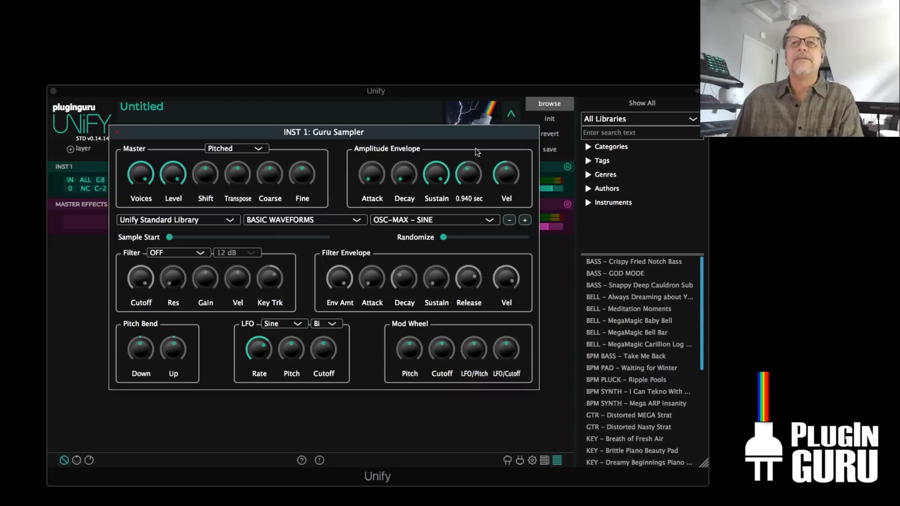
mouse_move(475, 148)
mouse_down()
mouse_move(473, 169)
mouse_move(478, 149)
mouse_up()
Examine the sample categories of the Unify Standard Library in the Guru Sampler and close the editor
click(307, 220)
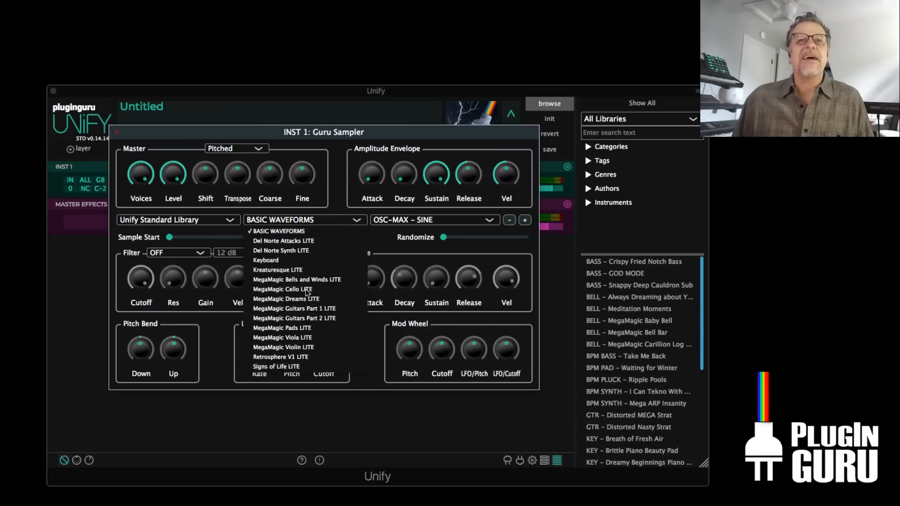
click(117, 132)
click(116, 132)
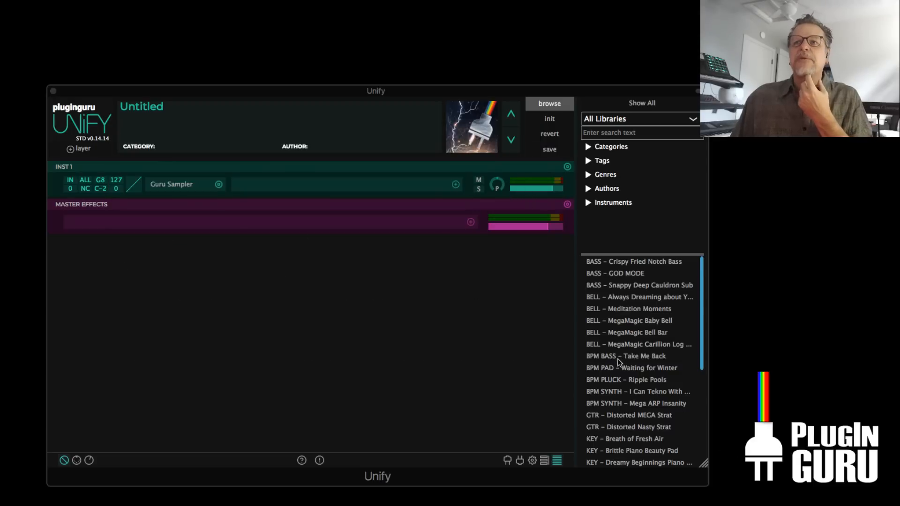
Load the BELL - MegaMagic Baby Bell preset and open its INST 1 Guru Sampler over the main window
scroll(643, 315, down, 1)
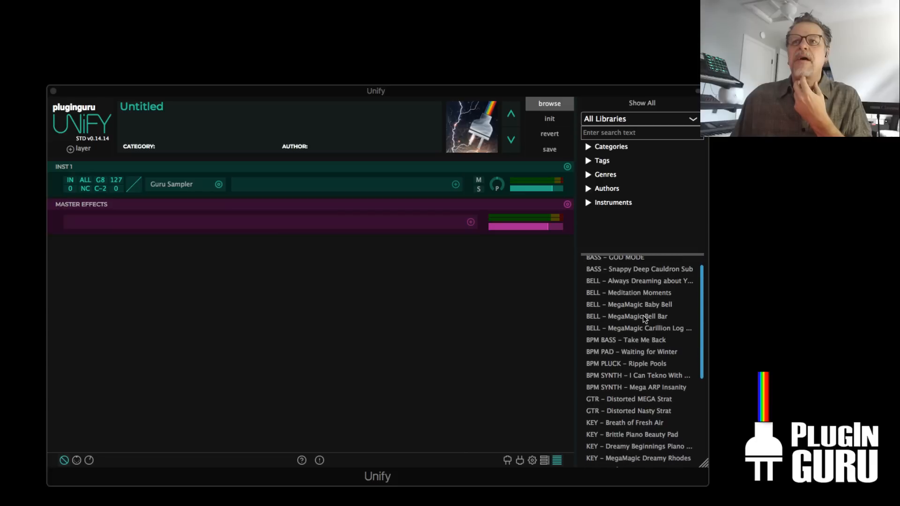
click(640, 305)
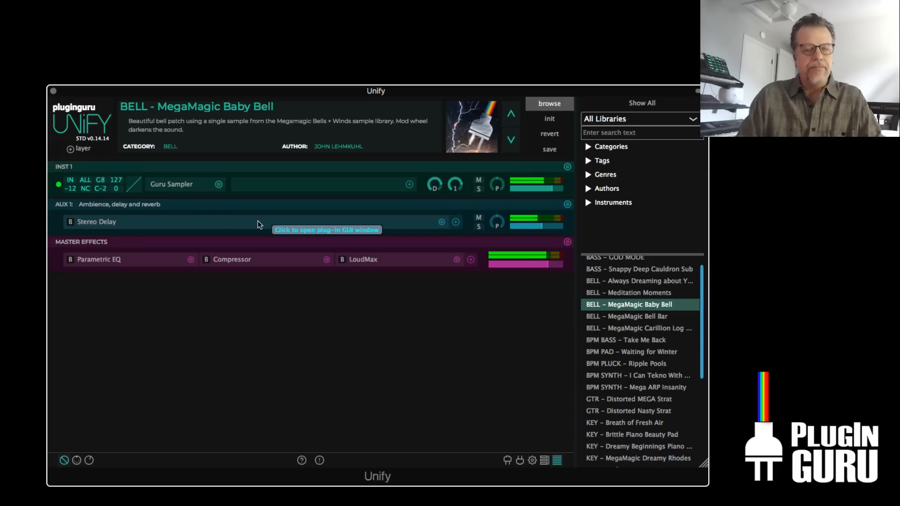
click(174, 184)
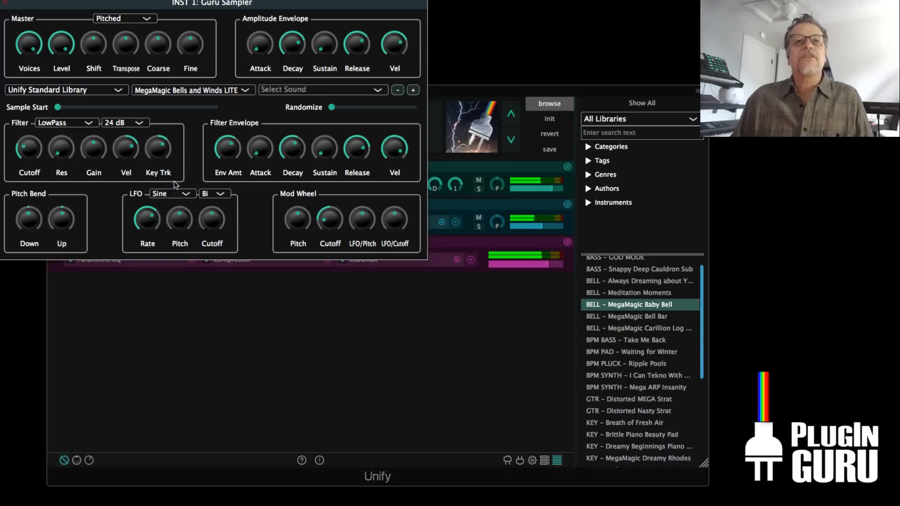
drag(322, 4, 470, 140)
Change the INST 1 sampler sound to BELL - Hevenly Toll Chime Lp and set the layer's transposition to 0
click(465, 229)
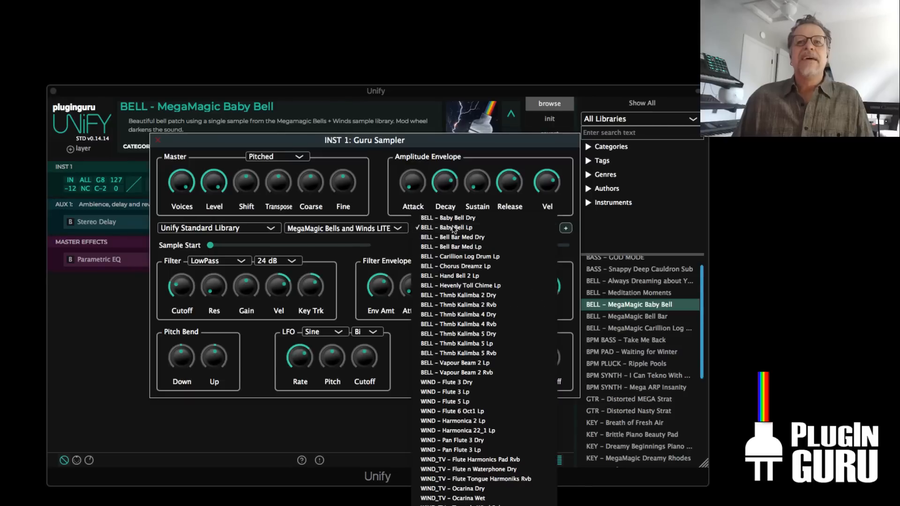
click(334, 221)
click(334, 229)
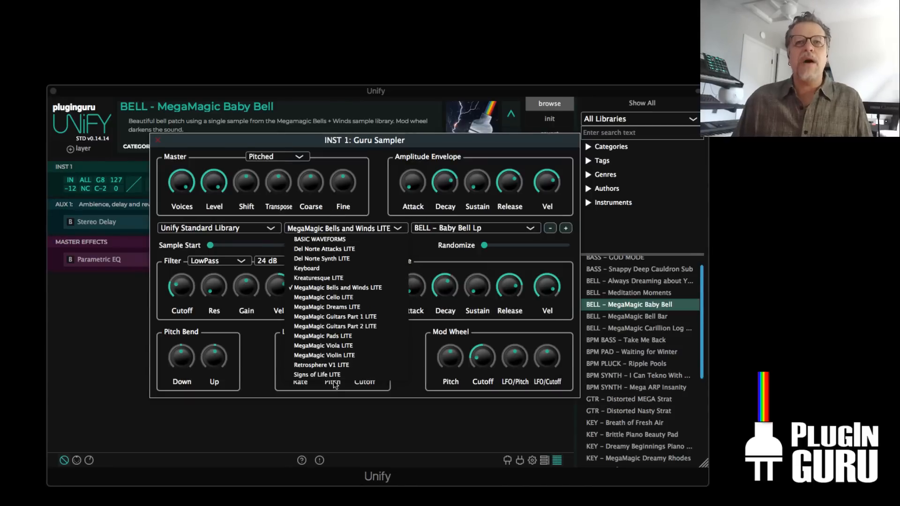
click(479, 247)
click(472, 228)
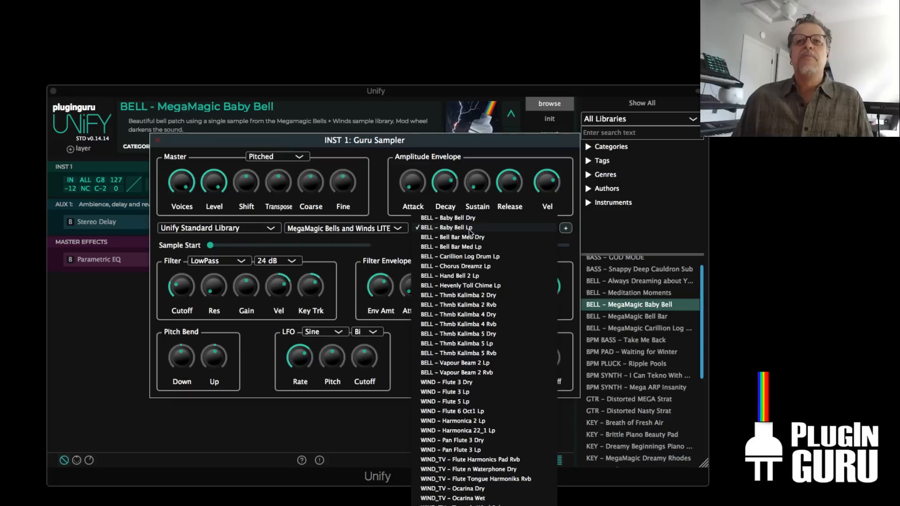
click(480, 287)
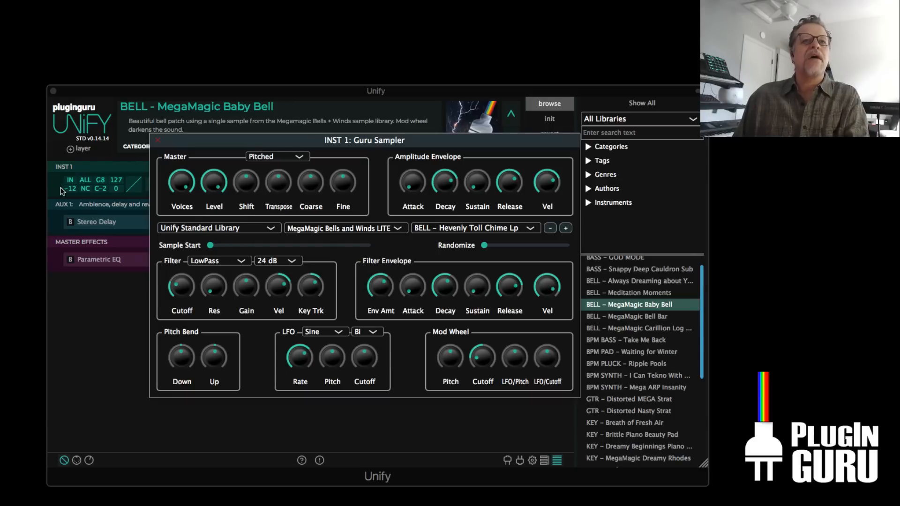
click(75, 189)
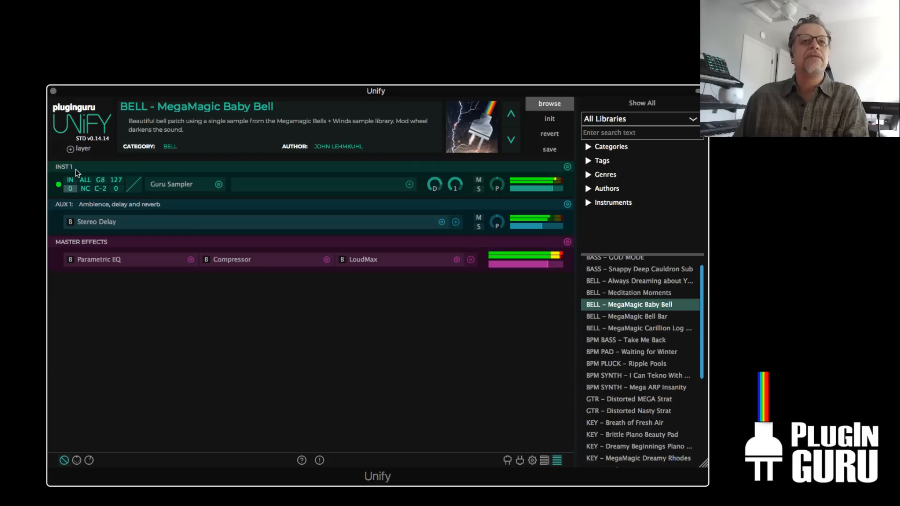
Adjust the INST 1 sampler's envelopes, with the filter envelope release at maximum and a modified envelope amount, and close the editor
click(179, 185)
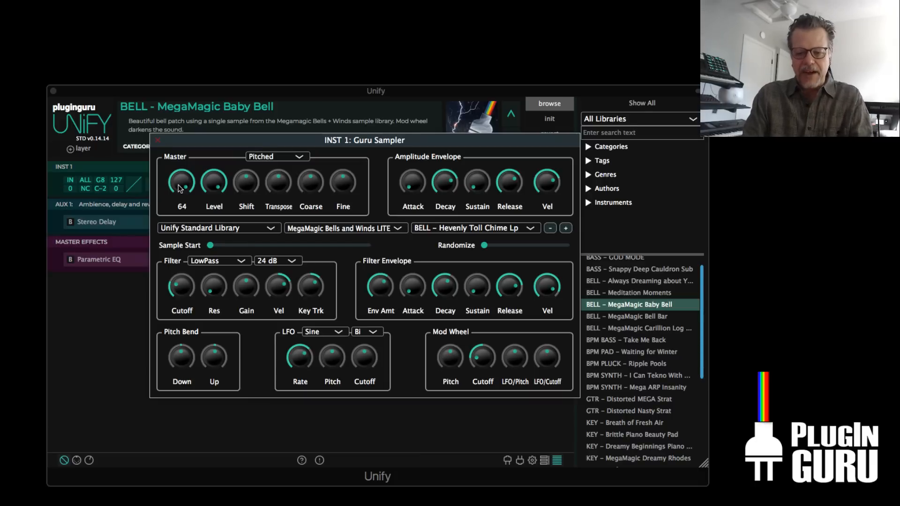
mouse_move(515, 185)
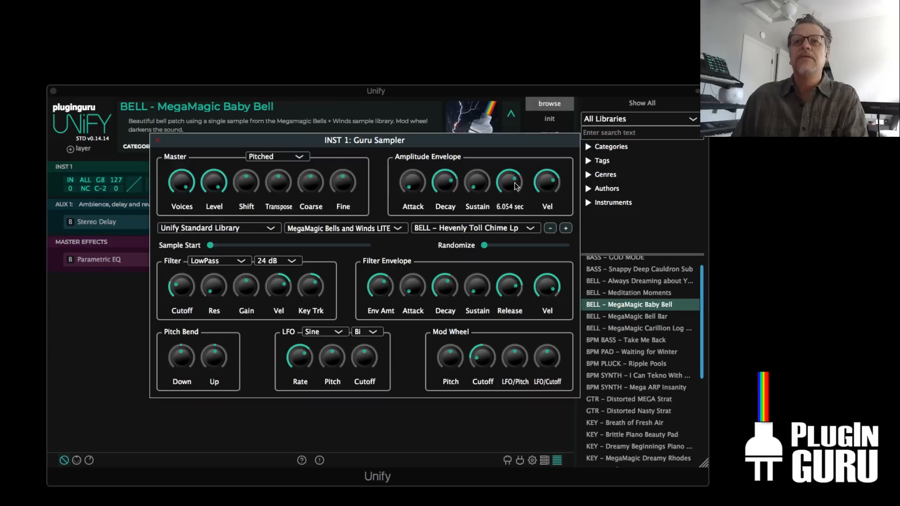
drag(514, 172, 507, 188)
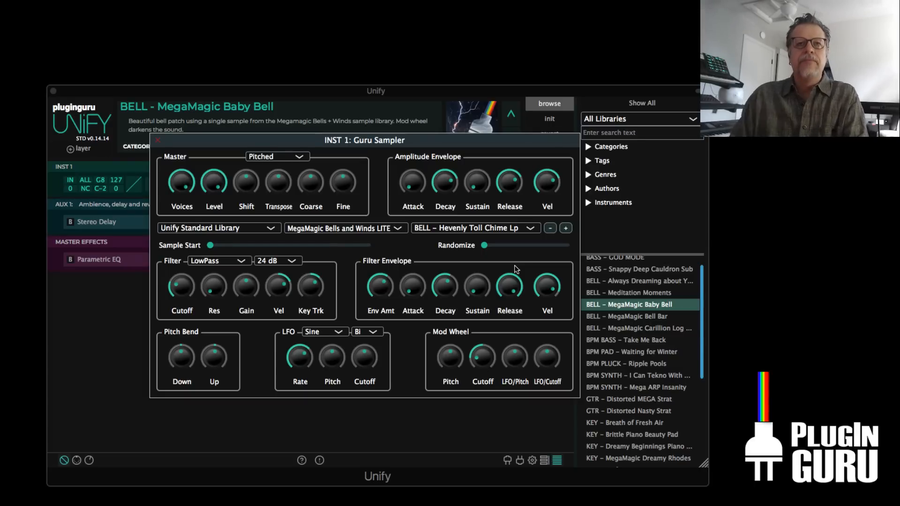
drag(381, 287, 378, 310)
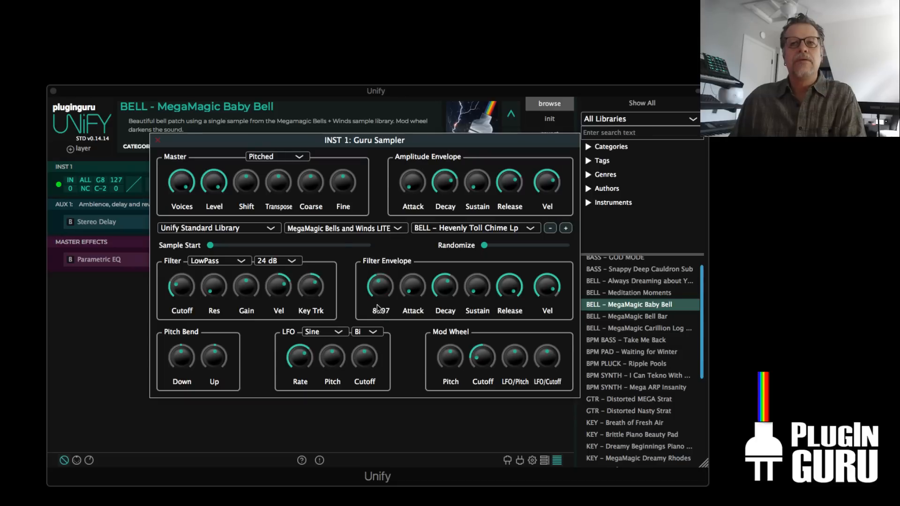
drag(378, 308, 378, 313)
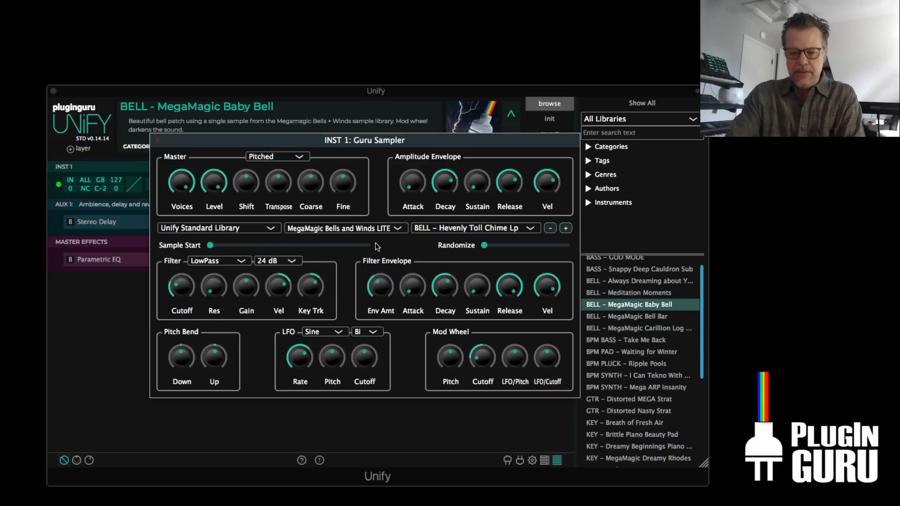
click(158, 140)
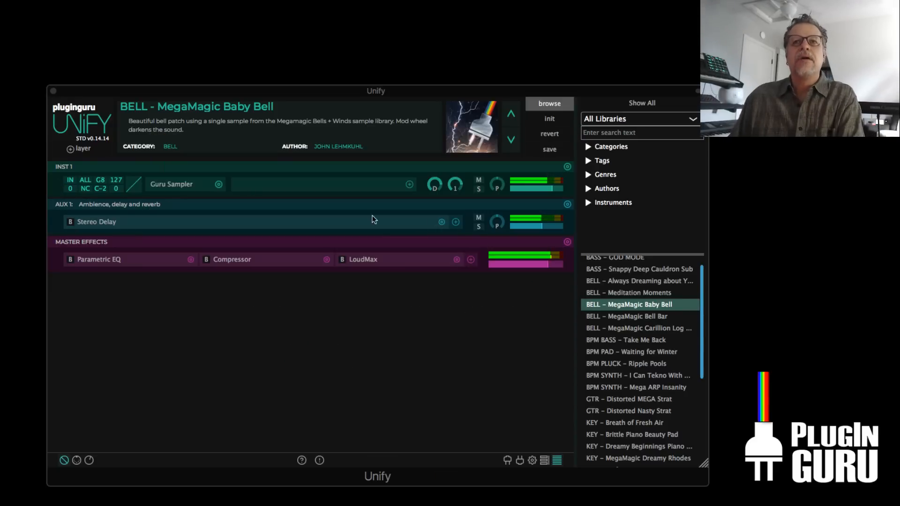
Set the AUX 1 level to -17 dB and duplicate the INST 1 layer
drag(541, 232, 535, 227)
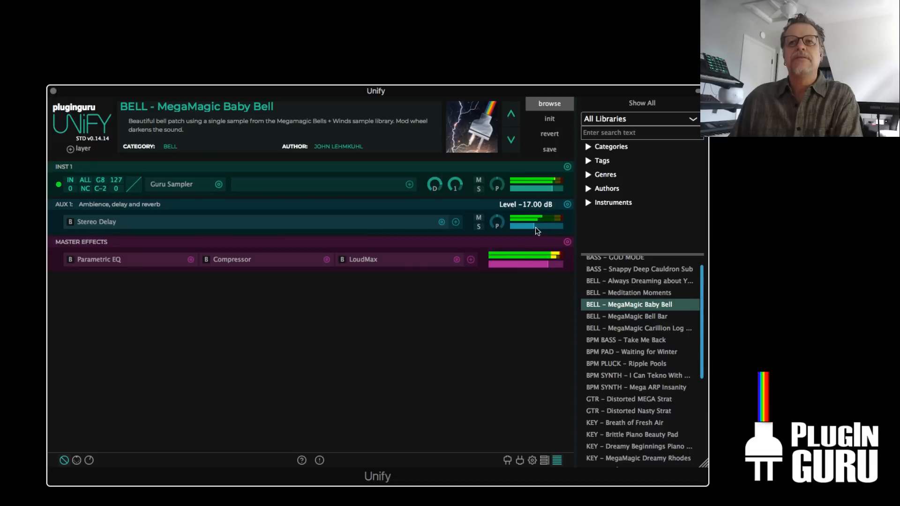
click(567, 167)
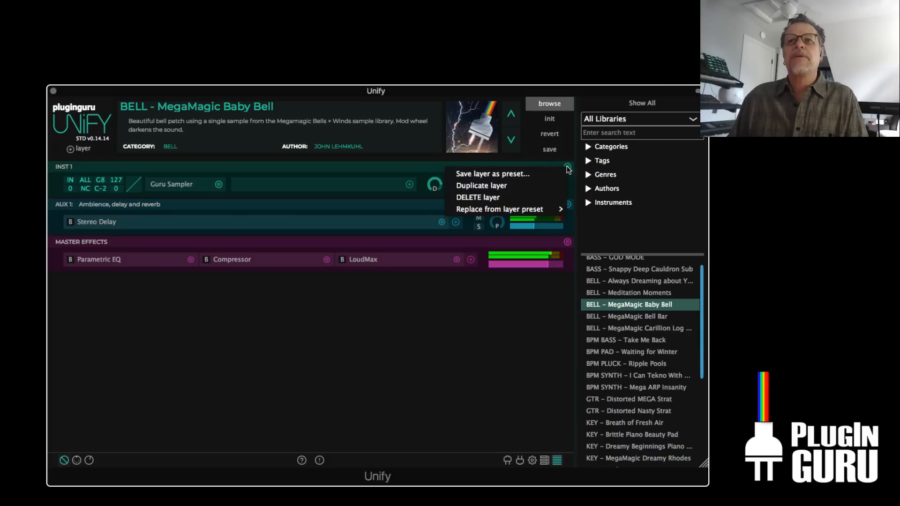
click(482, 186)
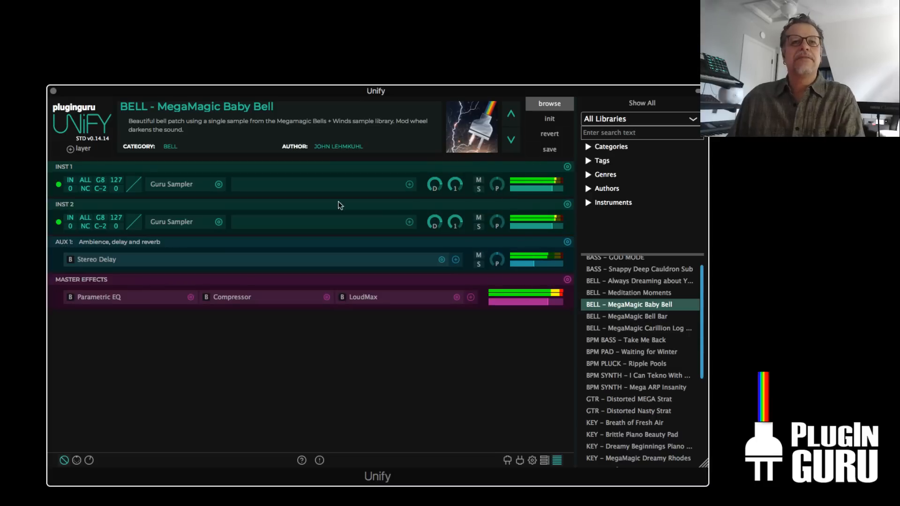
Advance the sound of the duplicated INST 2 layer's Guru Sampler to BELL - Thmb Kalimba 4 Rvb
click(178, 223)
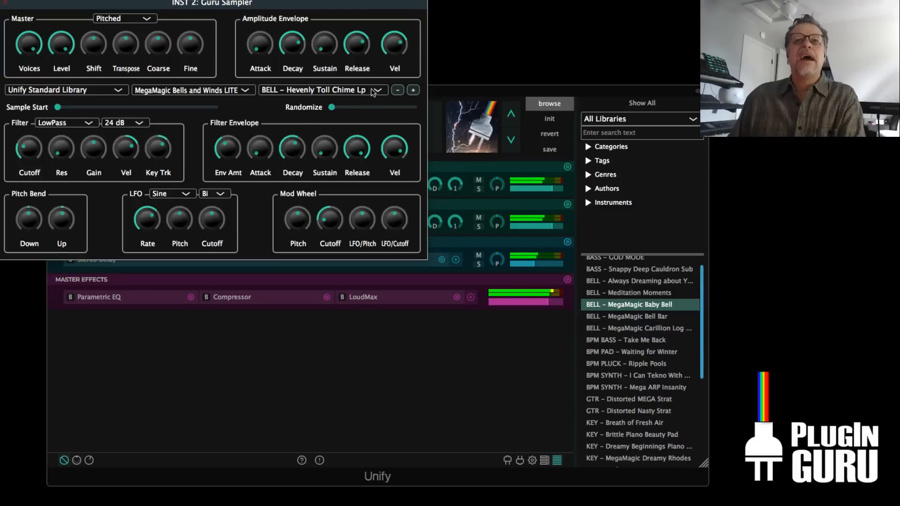
click(413, 90)
click(413, 91)
click(413, 90)
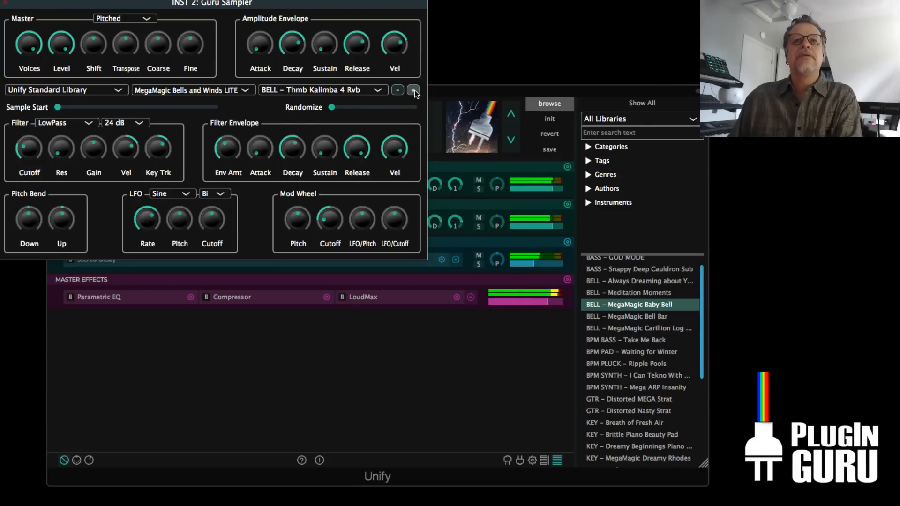
Change the INST 2 sampler sound to BELL - Thmb Kalimba 5 Lp and close the editor
click(414, 90)
click(413, 90)
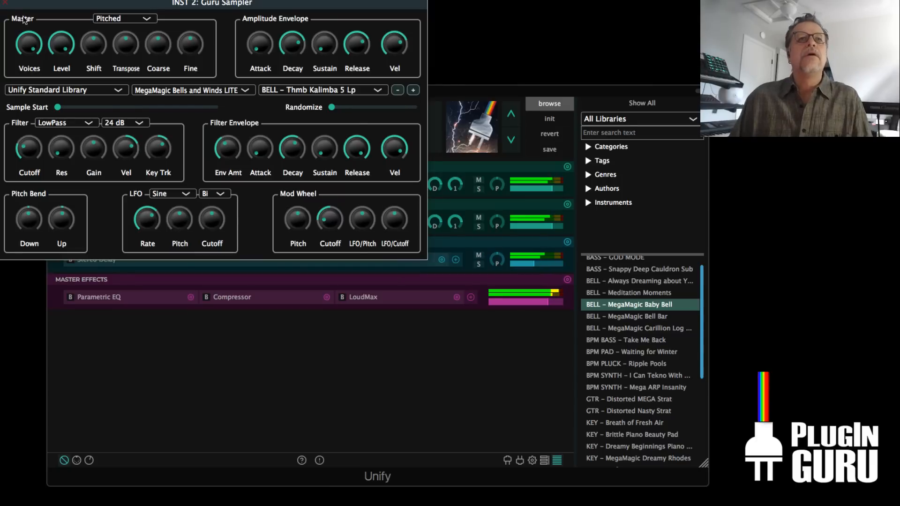
click(5, 3)
Turn the INST 2 layer's AUX 1 send down to minimum and solo the layer
drag(455, 223, 452, 418)
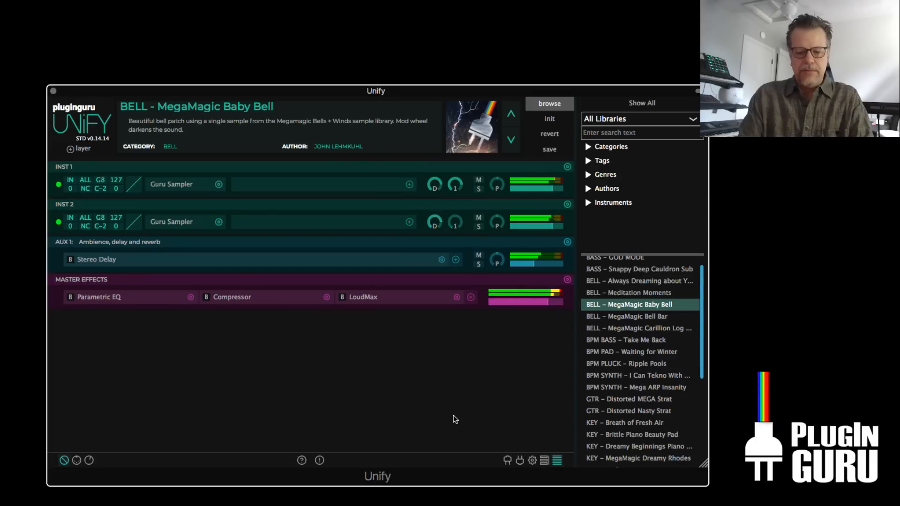
click(478, 227)
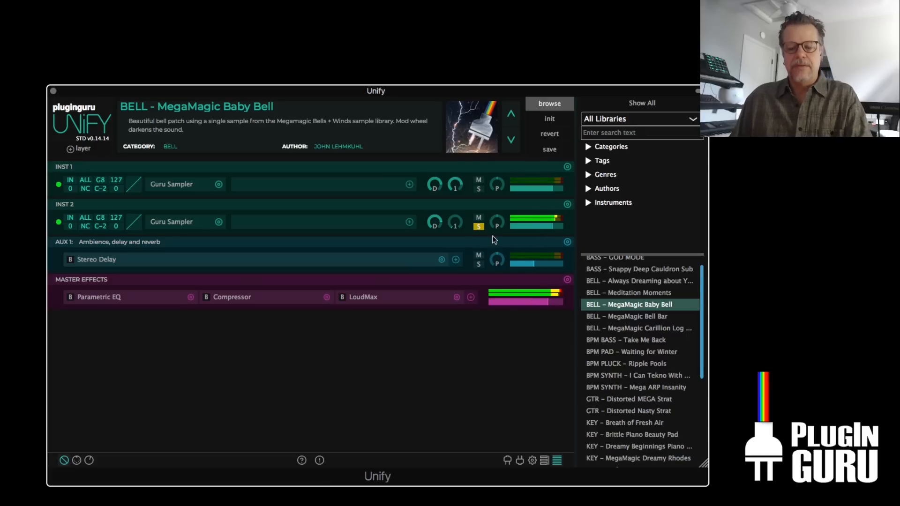
Reshape the INST 2 sampler's filter envelope with the envelope amount at maximum, a shorter decay and a low sustain
click(180, 225)
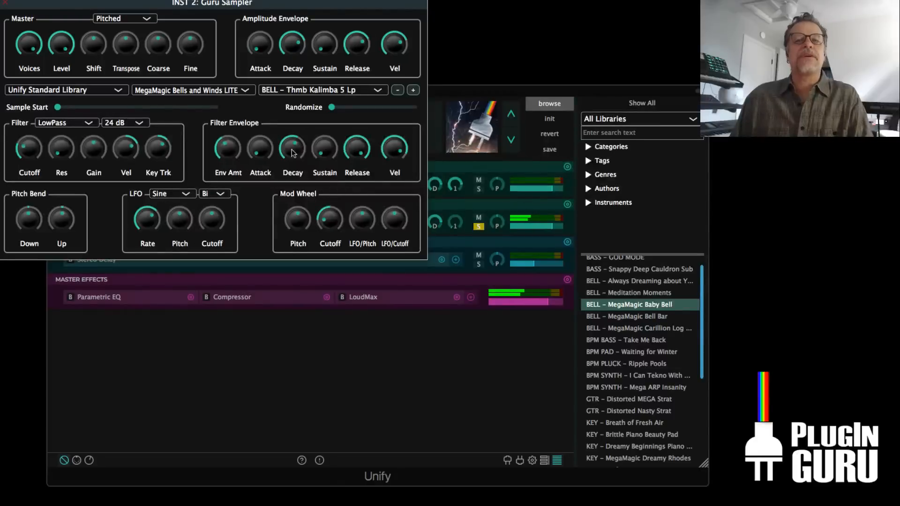
drag(226, 149, 217, 169)
drag(325, 152, 333, 98)
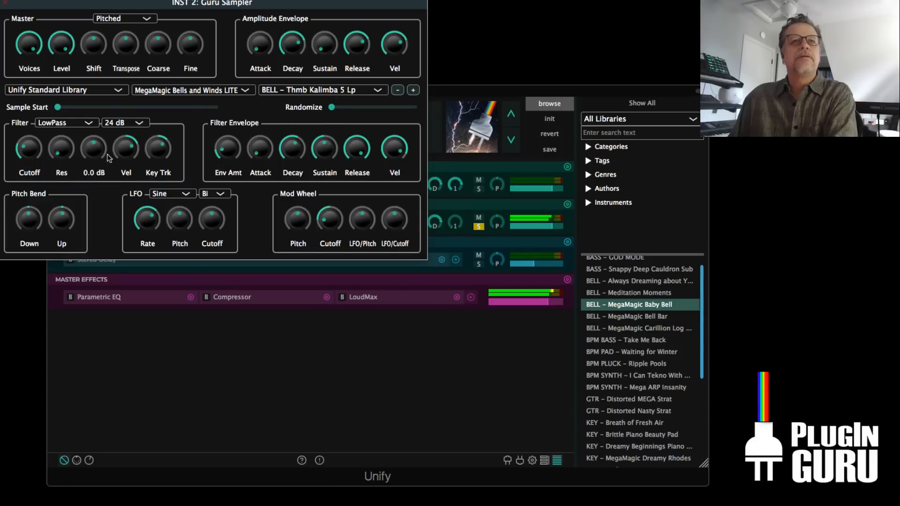
drag(233, 155, 231, 131)
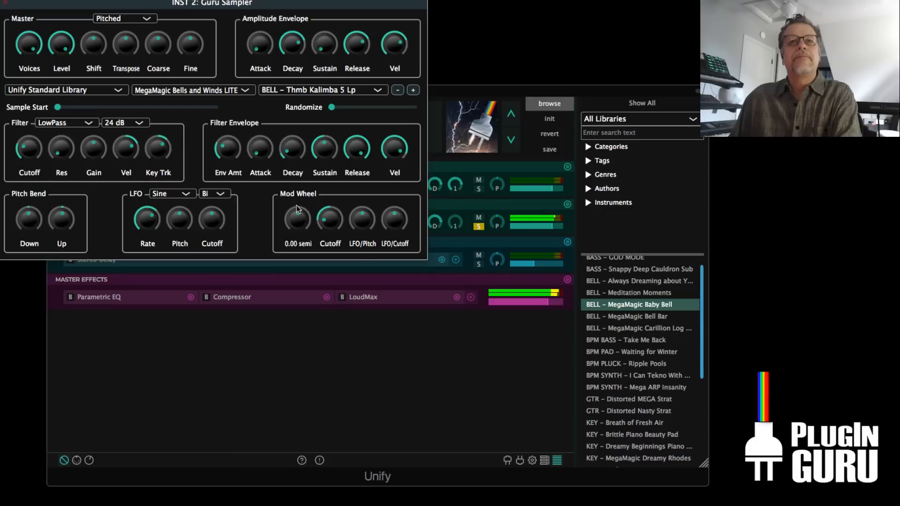
drag(228, 151, 234, 122)
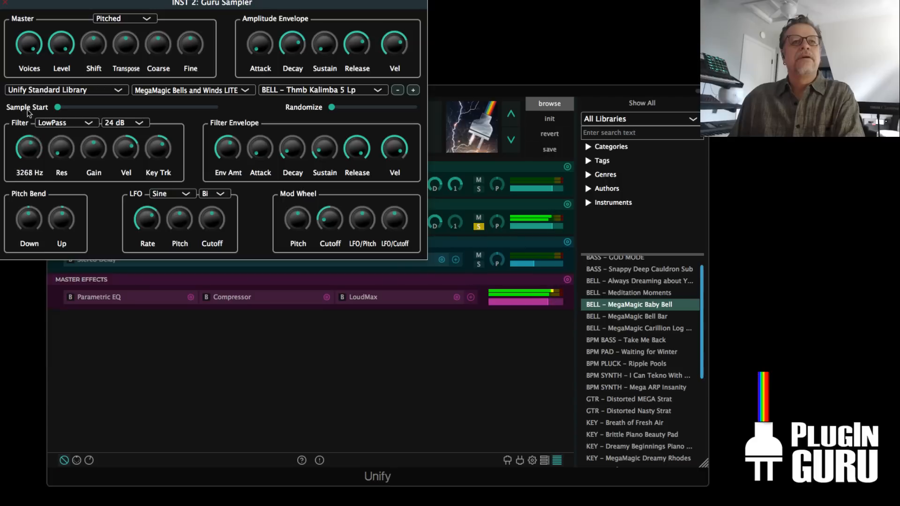
drag(229, 147, 238, 97)
drag(289, 142, 288, 123)
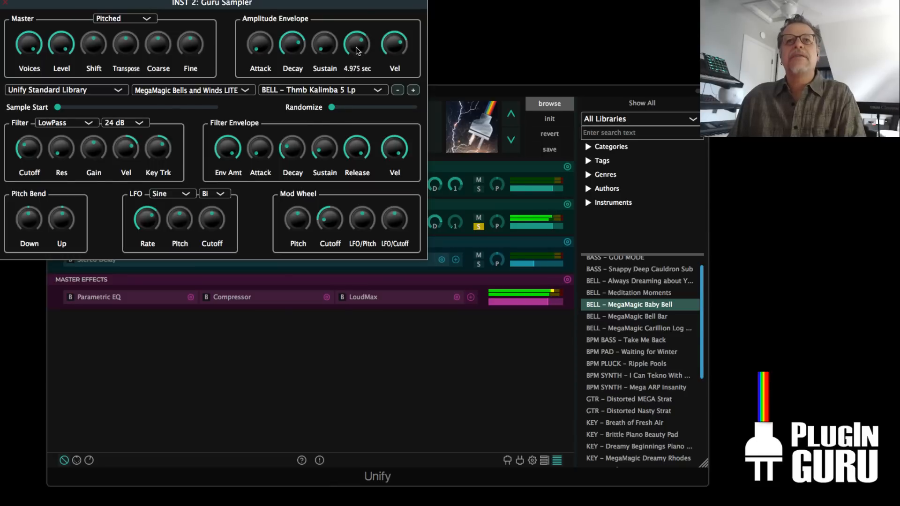
Shorten the INST 2 sampler's filter and amplitude releases, with the amplitude release at 1.802 sec, and unsolo the layer
drag(355, 54, 354, 56)
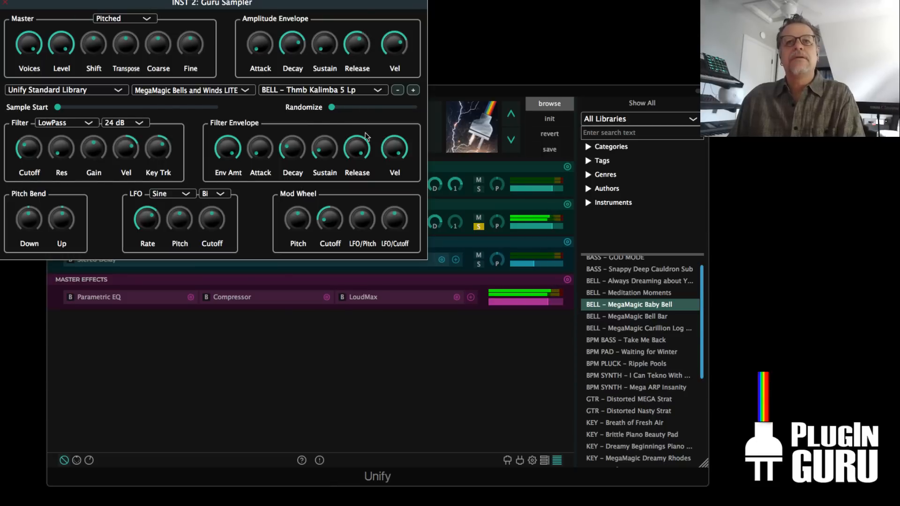
drag(356, 186, 362, 225)
drag(361, 50, 361, 55)
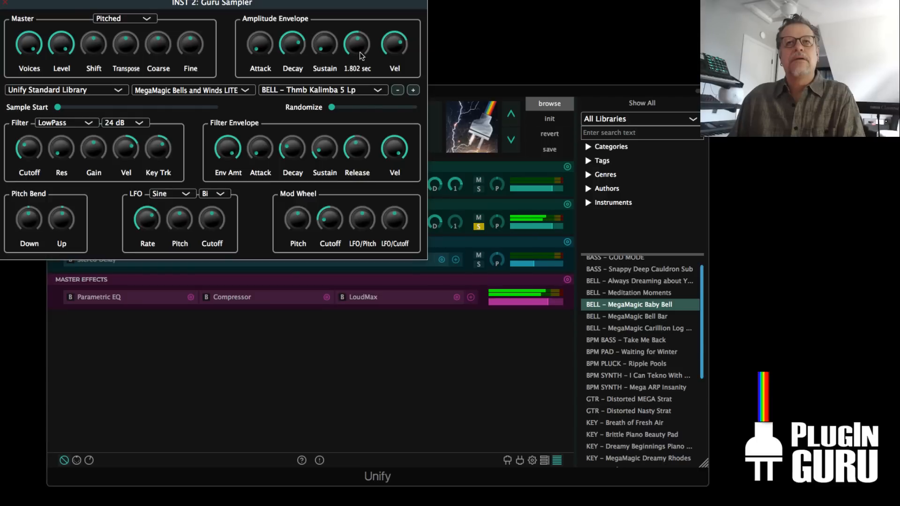
click(5, 2)
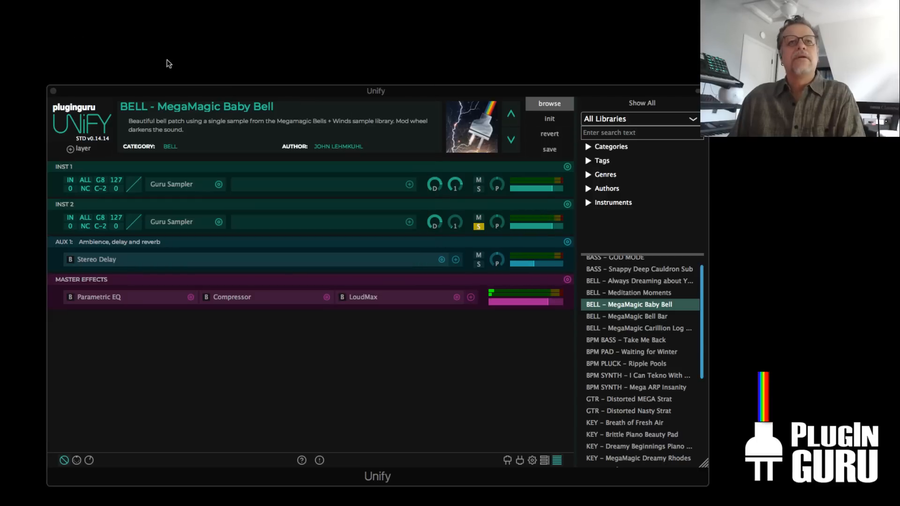
click(479, 227)
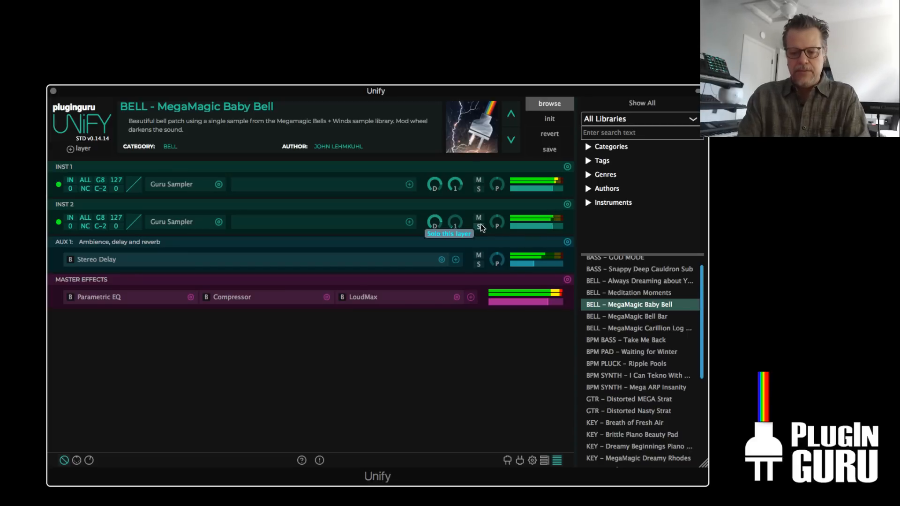
Shorten the amplitude and filter envelope releases of the INST 1 sampler and close its editor
click(170, 184)
drag(358, 47, 359, 61)
drag(354, 189, 354, 189)
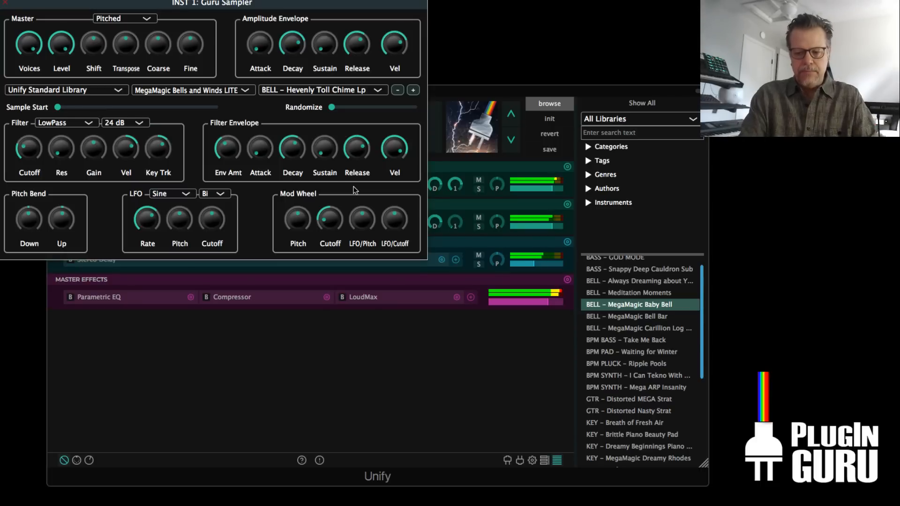
click(6, 3)
click(178, 183)
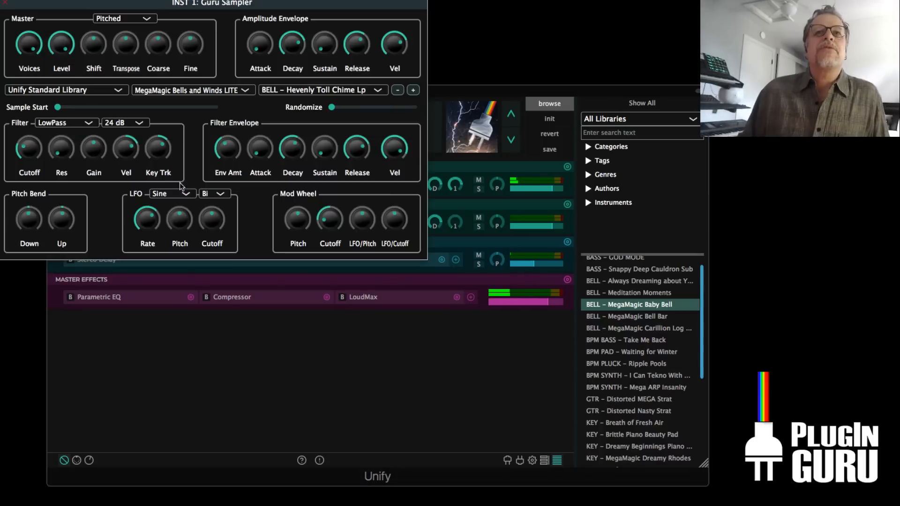
mouse_move(68, 43)
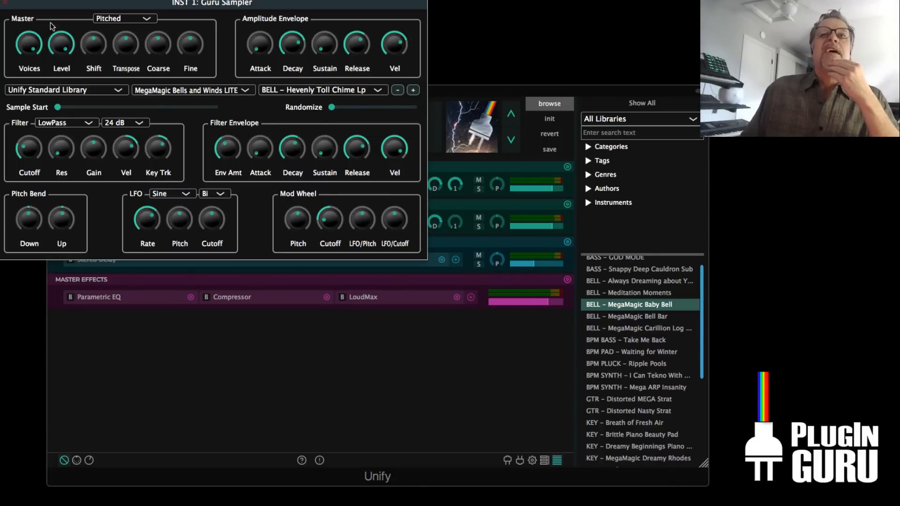
click(6, 3)
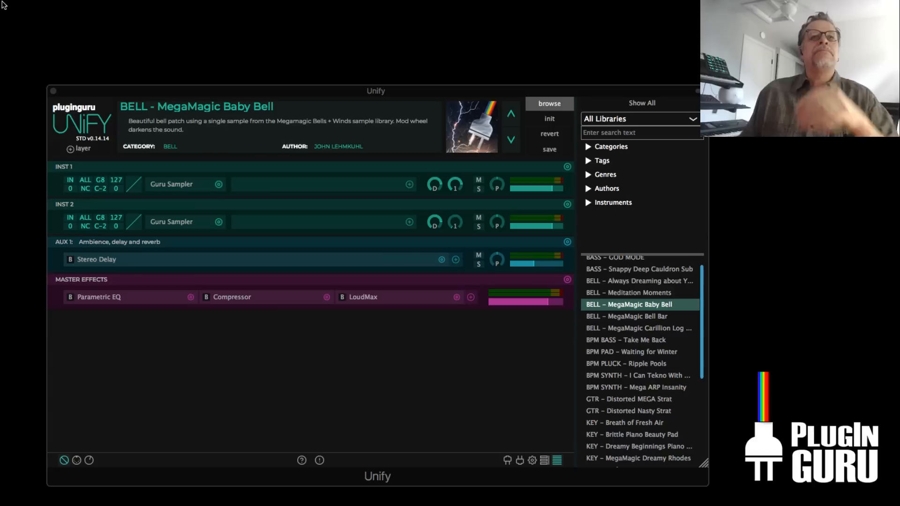
Raise the AUX 1 level slightly and check the Dry/Wet amount of its Stereo Delay
drag(534, 265, 535, 266)
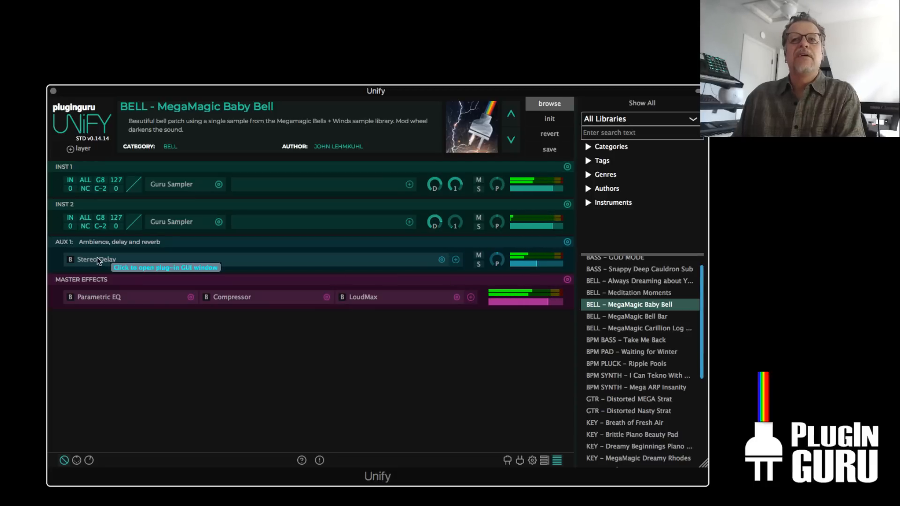
drag(527, 264, 541, 266)
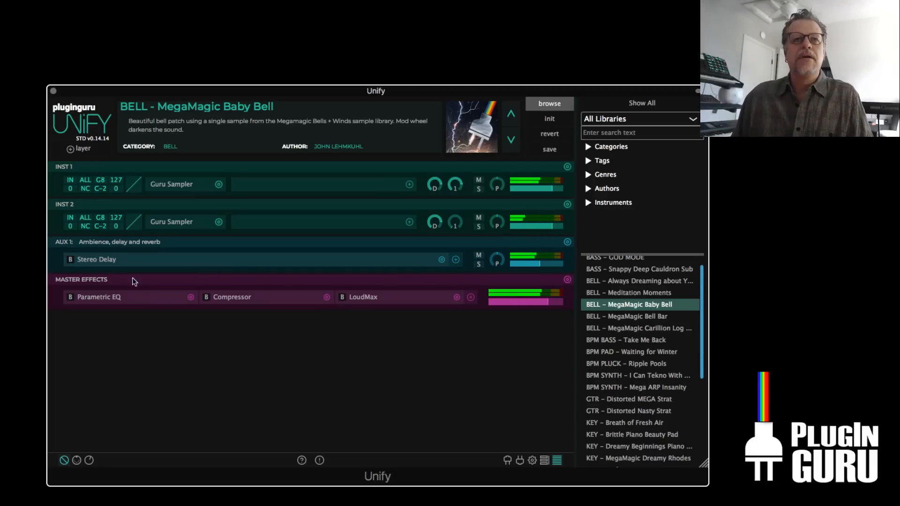
click(86, 261)
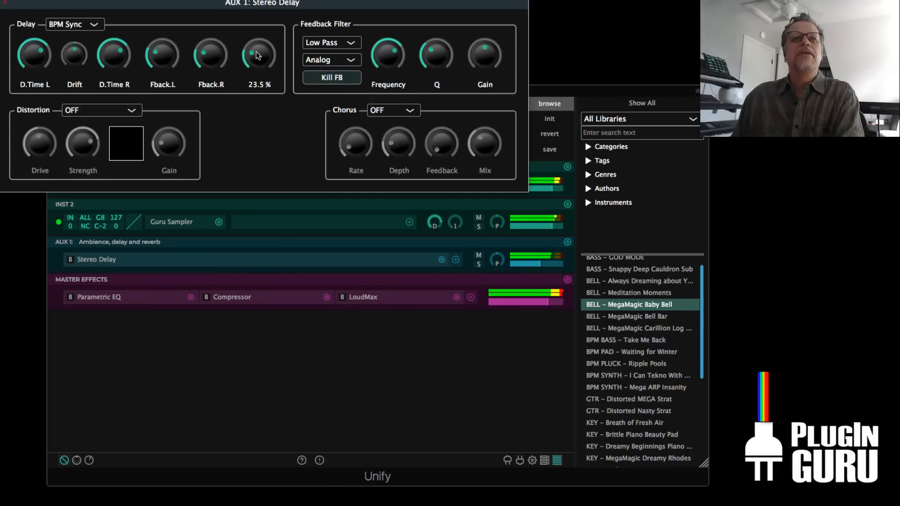
click(5, 2)
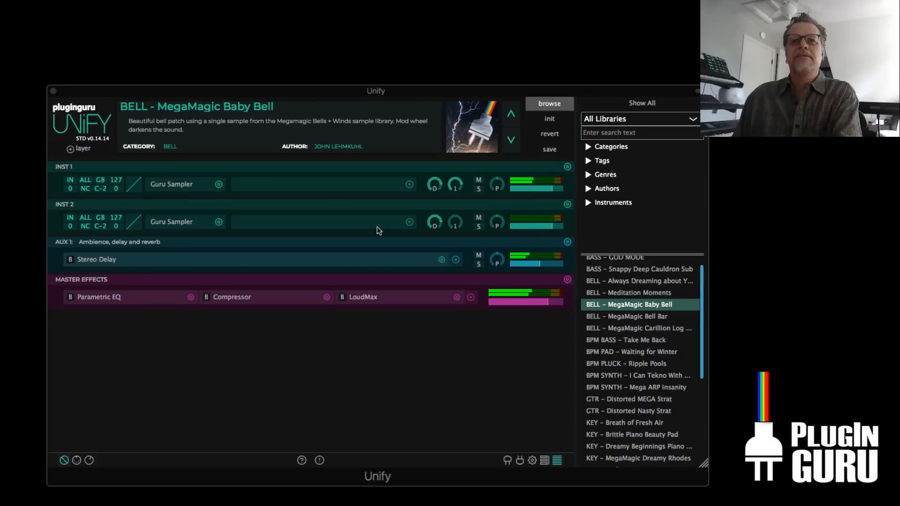
Enable the Single chorus in the AUX 1 Stereo Delay with a 42% mix and close the editor
click(99, 259)
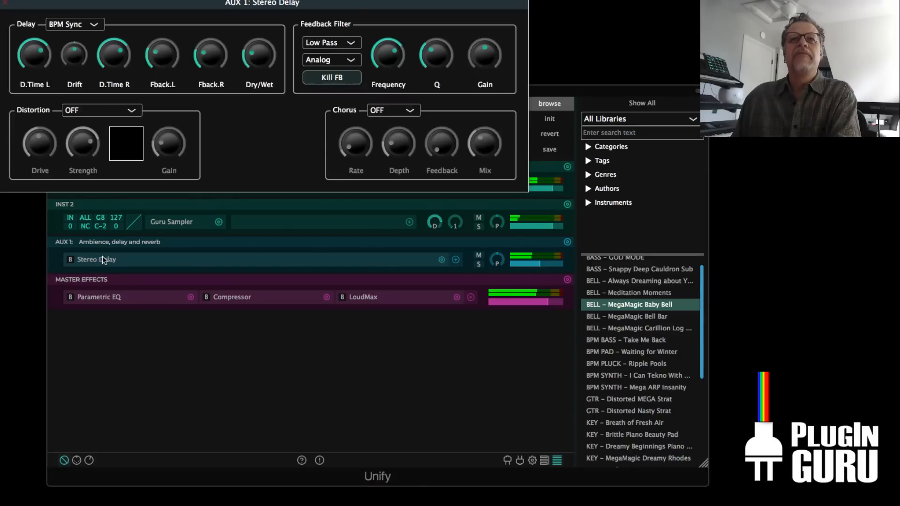
click(394, 110)
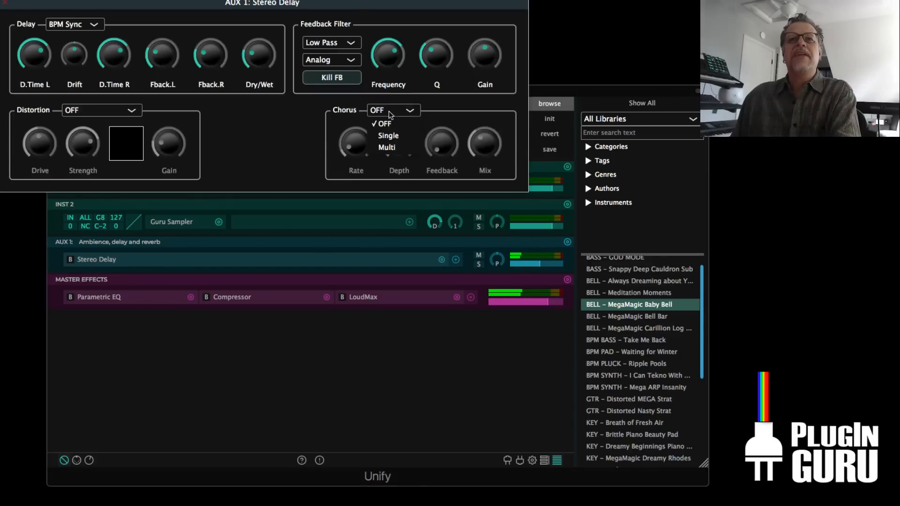
click(389, 144)
drag(494, 148, 491, 140)
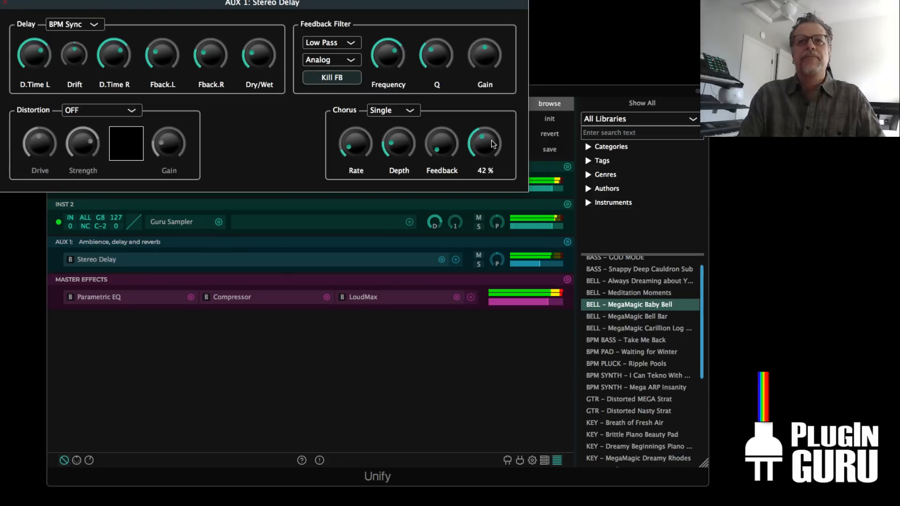
click(5, 2)
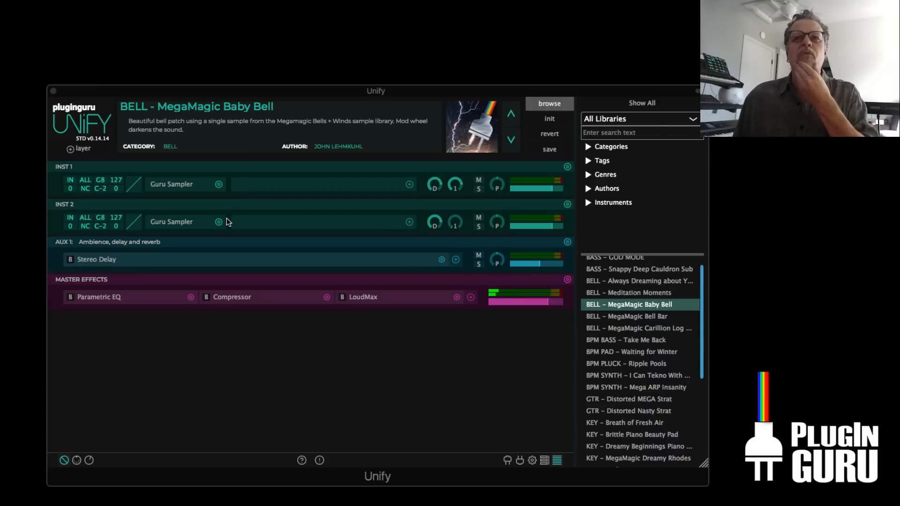
Add a new instrument layer using INIT Dexed FM
click(82, 148)
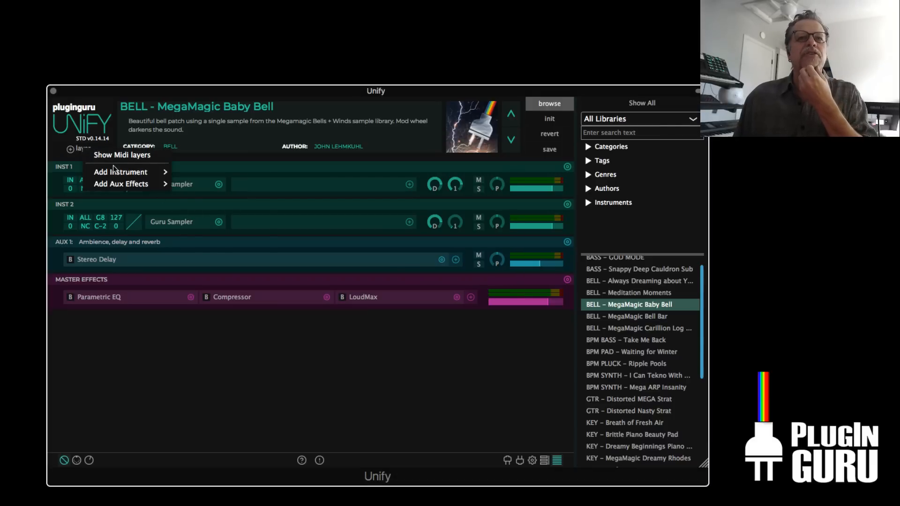
mouse_move(117, 172)
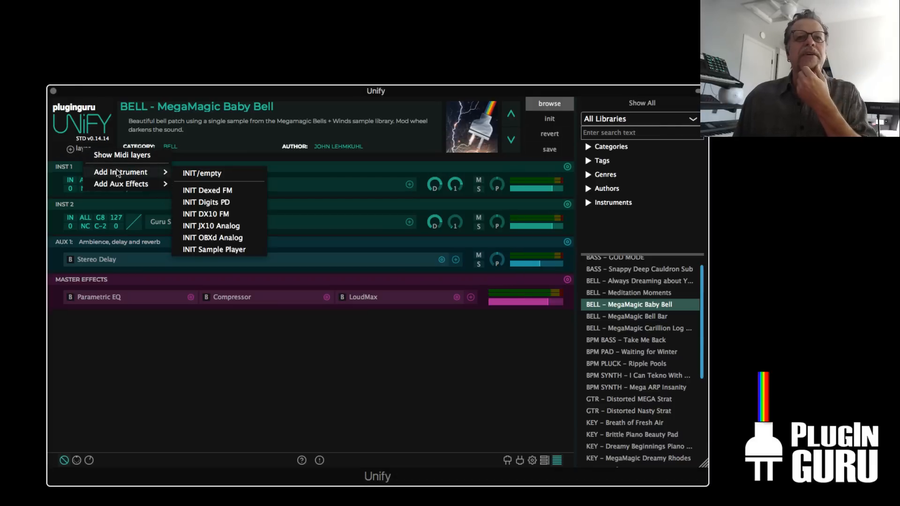
click(220, 190)
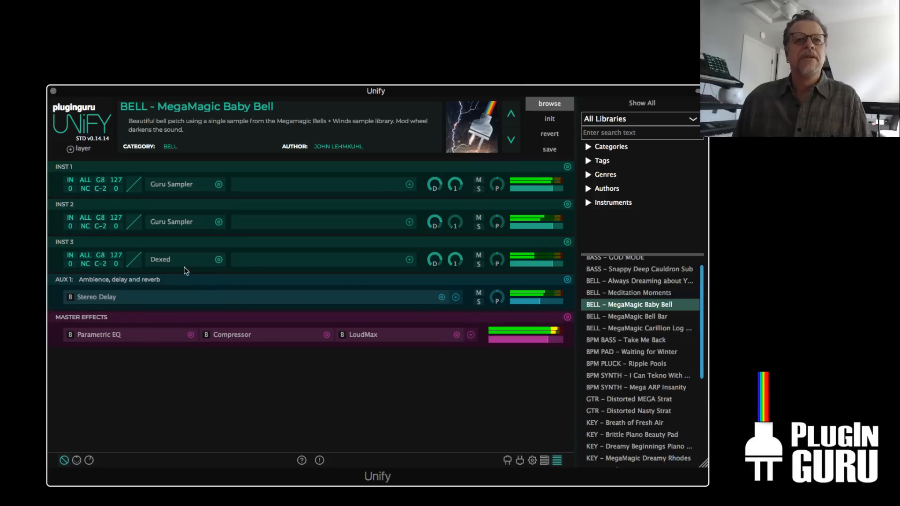
Open the INST 3 Dexed cartridge browser and select Plucked4.syx from the Plucked folder under !Instruments in Dexed_cart_1.0
click(165, 259)
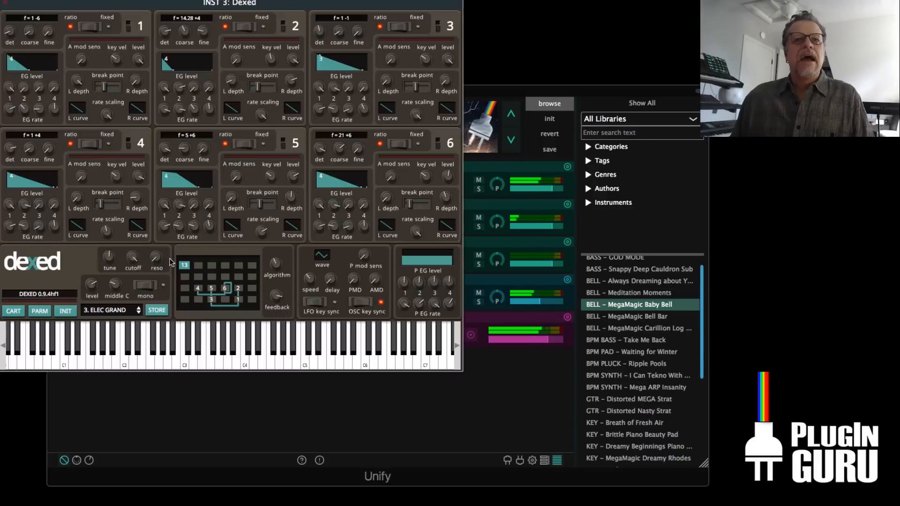
click(13, 311)
click(17, 38)
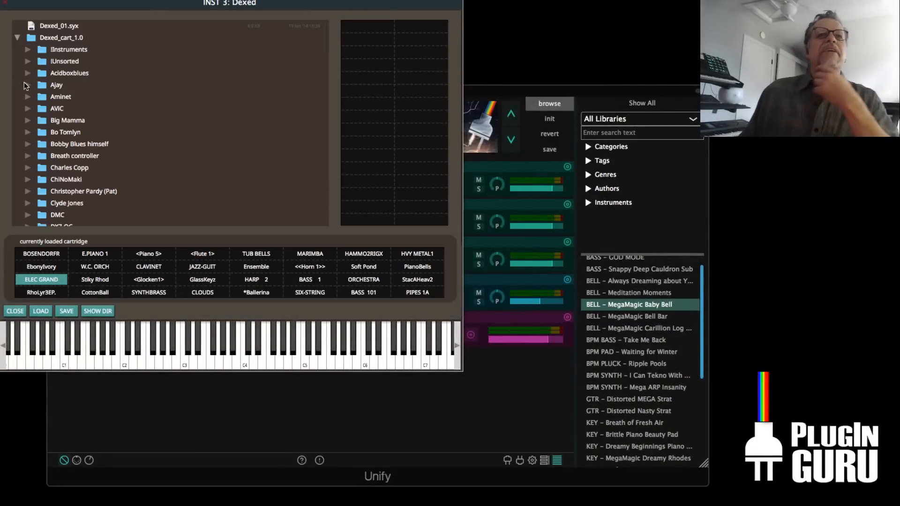
click(27, 49)
click(39, 167)
scroll(113, 171, down, 3)
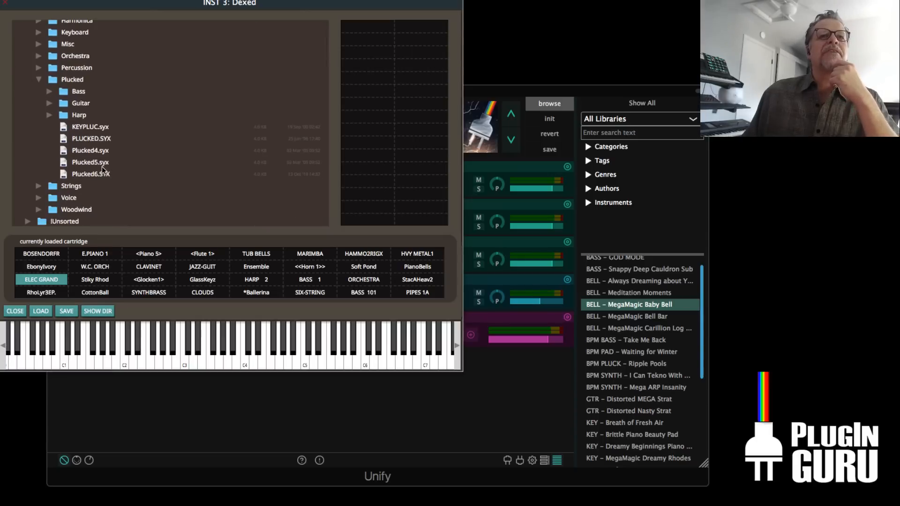
click(88, 154)
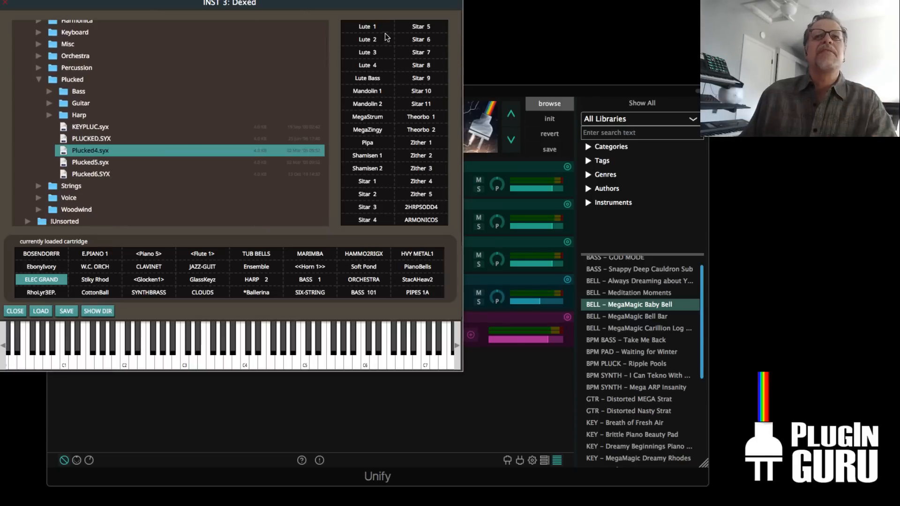
Audition the Lute 1, Lute 3, Lute Bass and Pipa programs from the Plucked4.syx cartridge
click(367, 26)
click(367, 52)
click(368, 81)
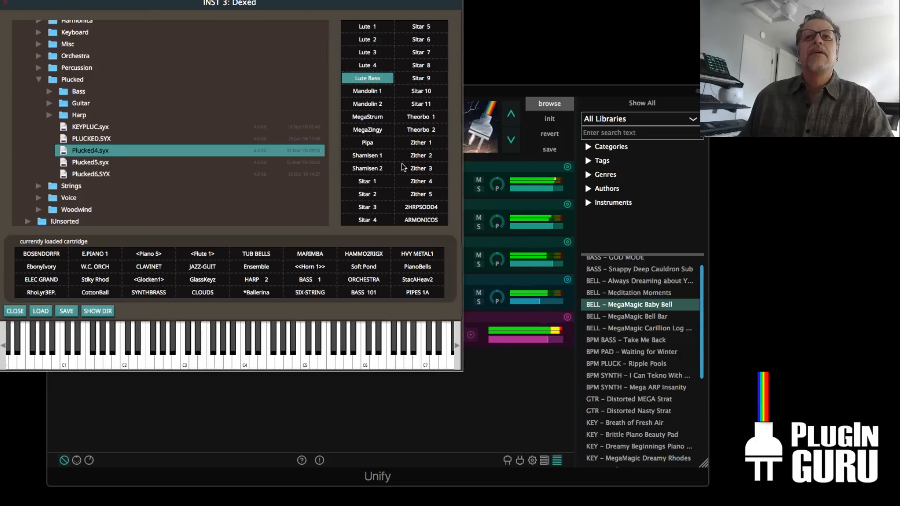
click(368, 142)
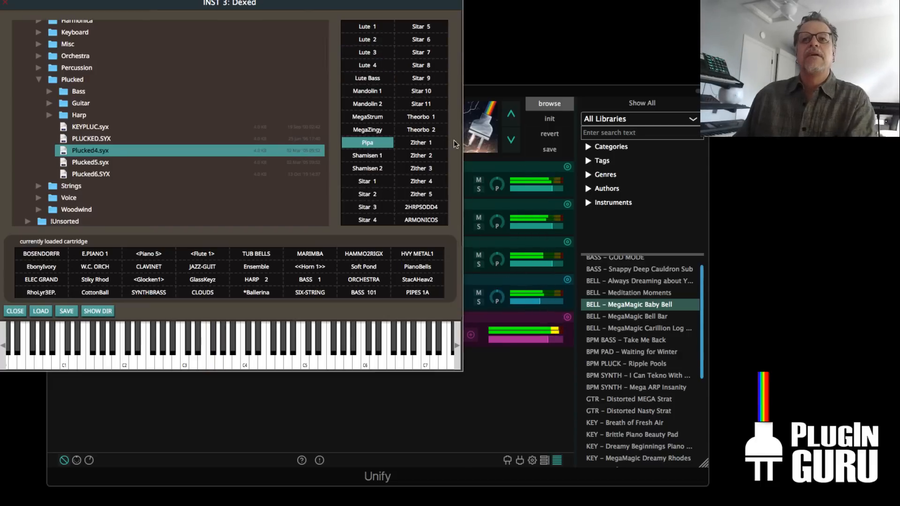
Solo the INST 3 layer and audition the Shamisen 1 and Shamisen 2 programs from Plucked4.syx
click(562, 90)
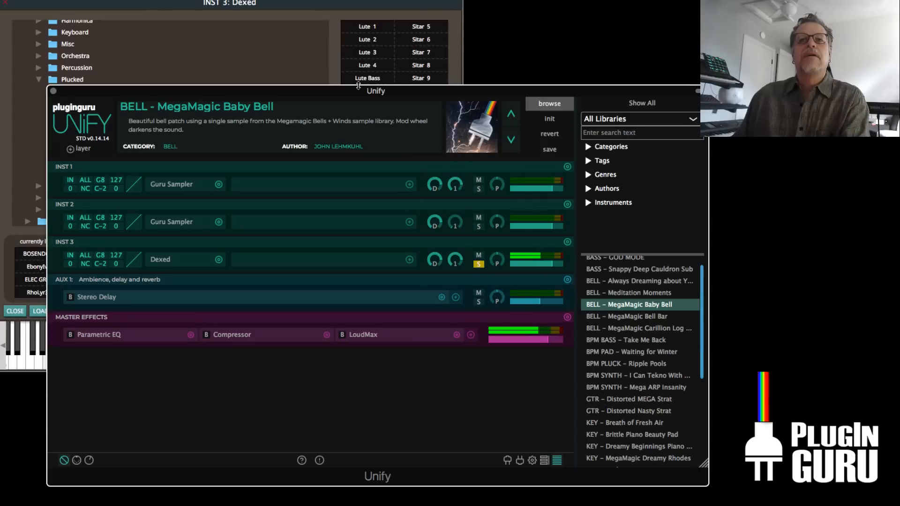
click(302, 12)
click(368, 156)
key(Down)
key(Down)
key(Down)
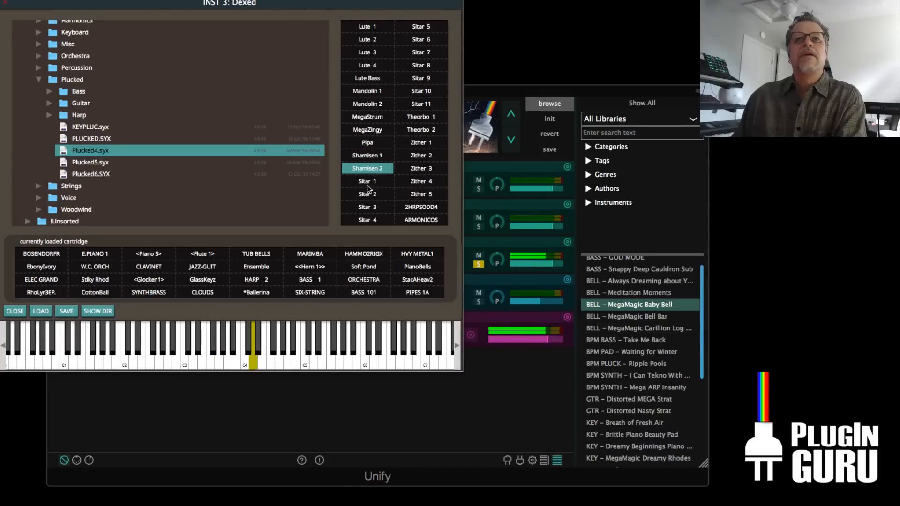
Audition the Sitar 1 through Sitar 8 programs in the Plucked4.syx cartridge
click(369, 183)
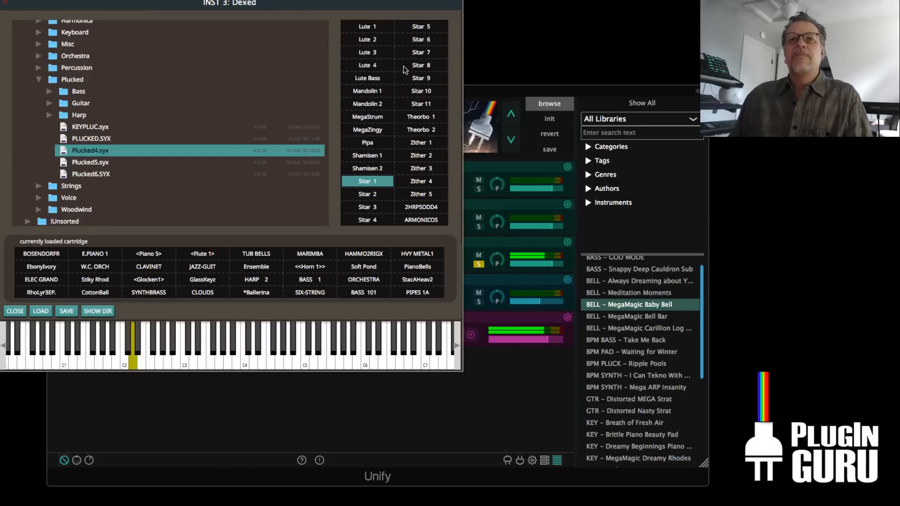
click(375, 195)
click(373, 210)
click(374, 218)
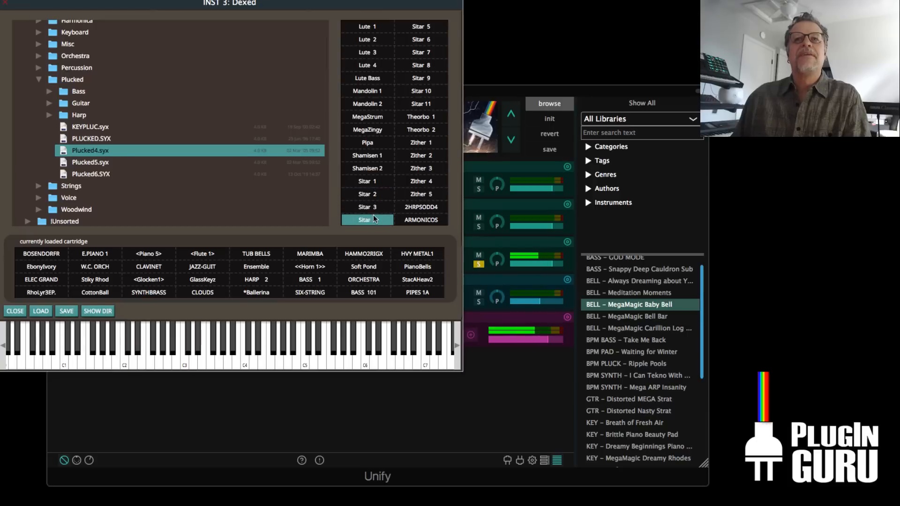
click(431, 29)
click(424, 41)
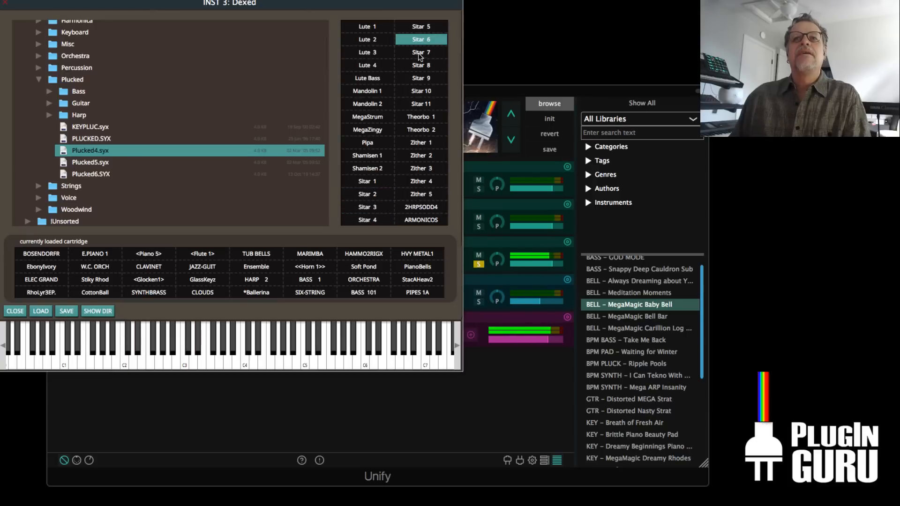
click(425, 52)
click(424, 67)
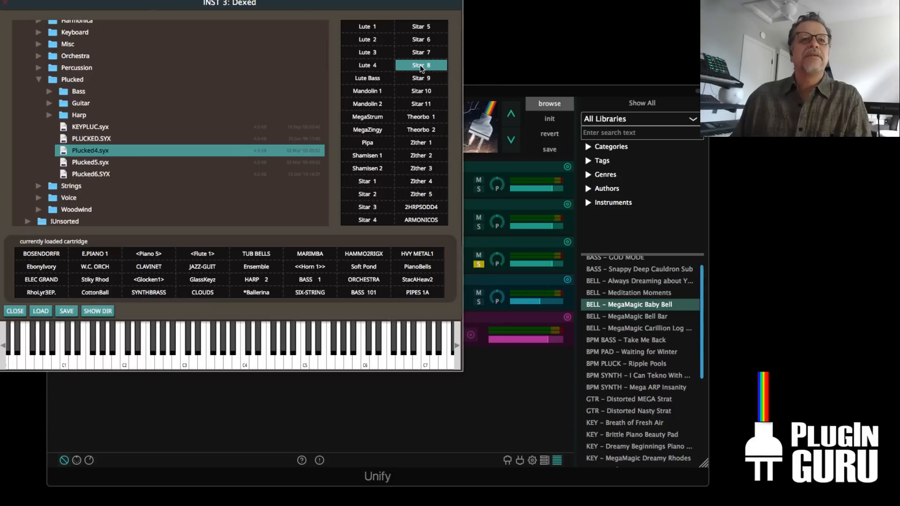
click(429, 80)
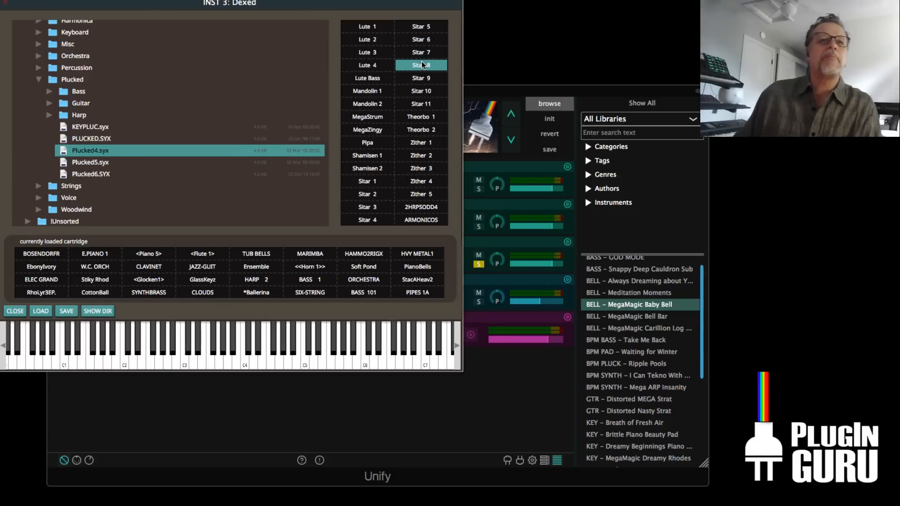
Load Plucked4.syx as the current cartridge despite the DX7 sysex warning, select its Sitar 4 program and close the editor
double_click(87, 150)
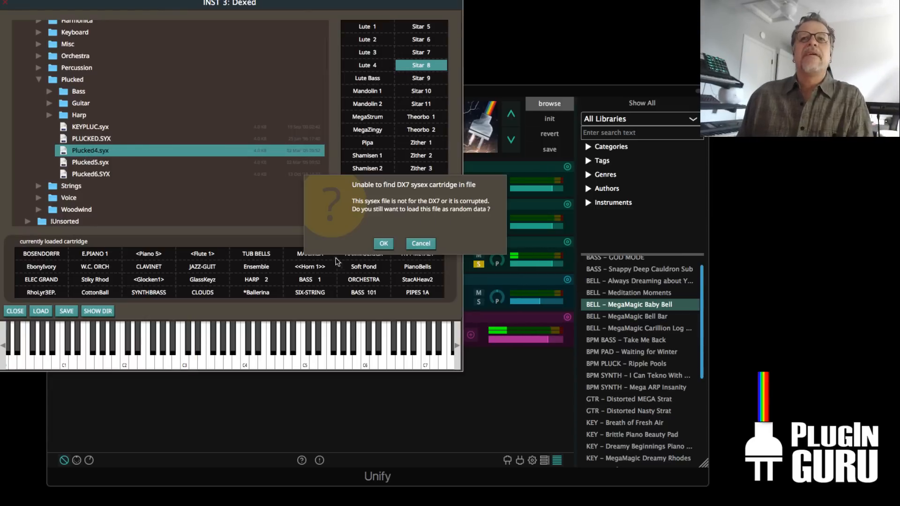
click(385, 247)
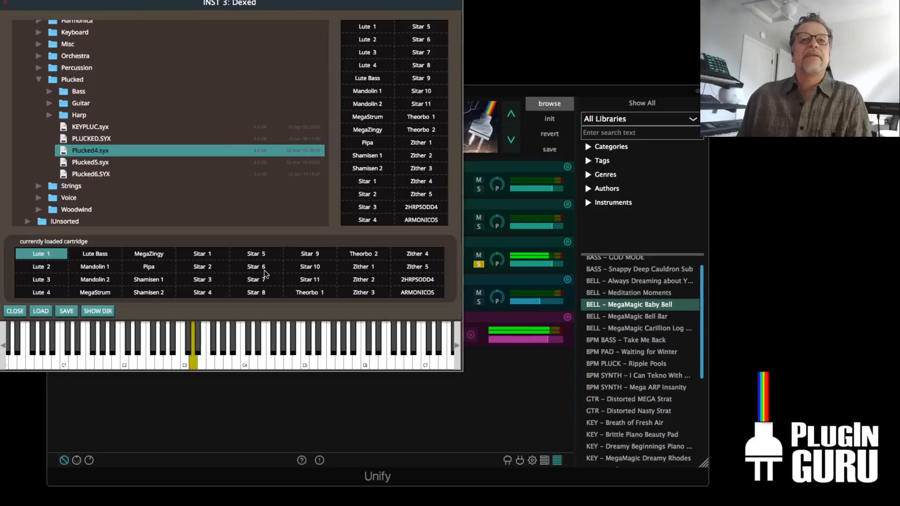
click(262, 266)
click(262, 254)
click(210, 290)
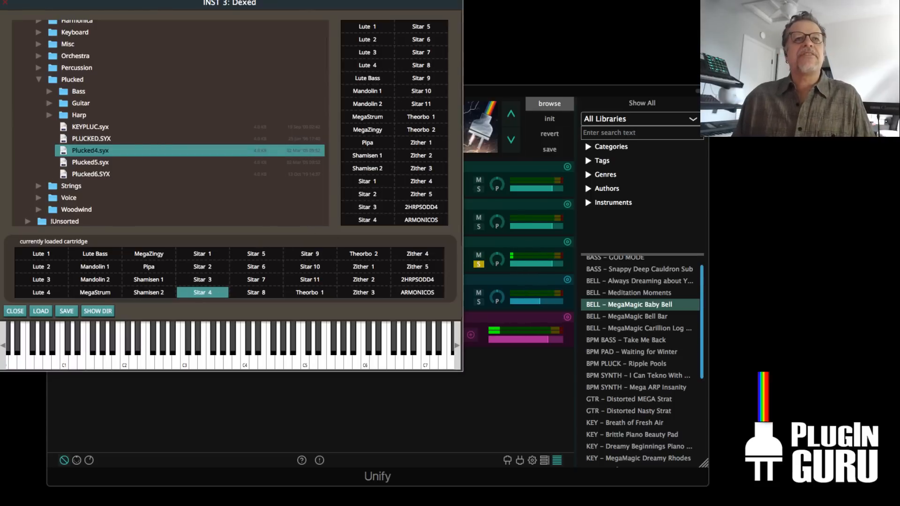
click(5, 3)
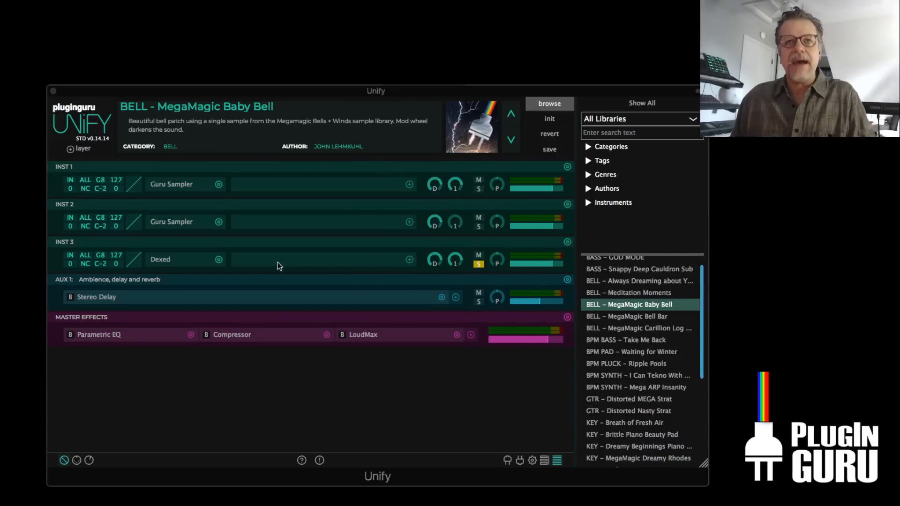
Reopen the INST 3 Dexed editor to check the cartridge browser, and close it
click(158, 265)
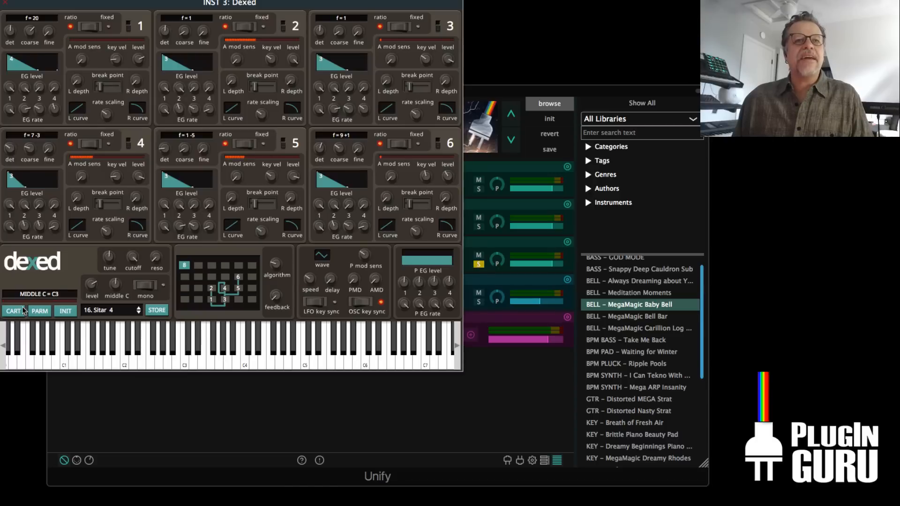
click(21, 307)
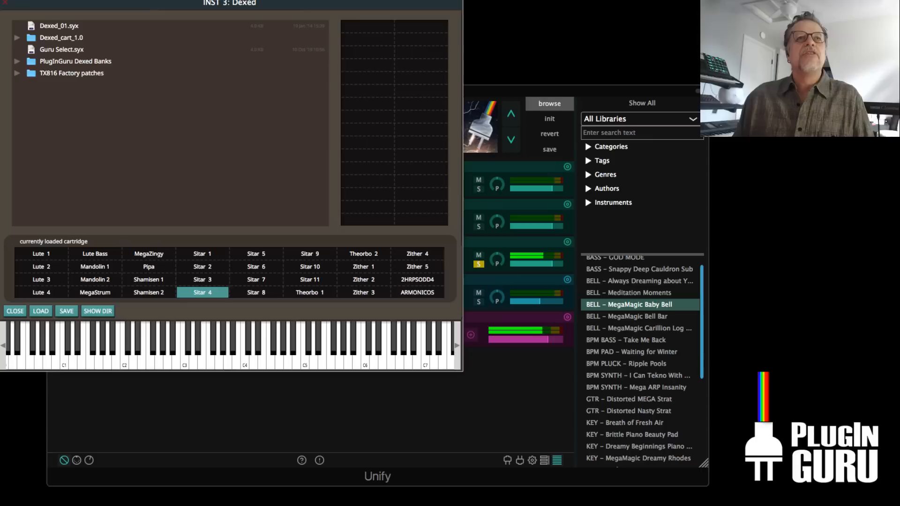
click(5, 5)
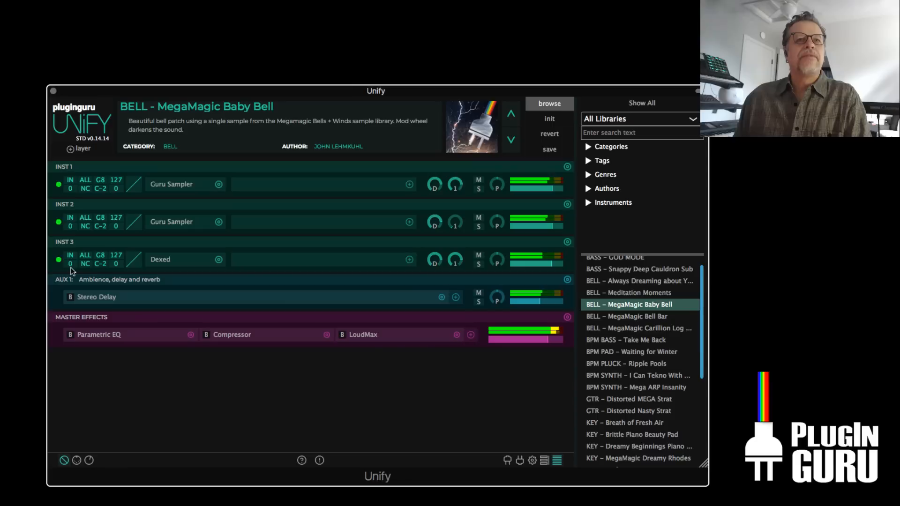
Try a -12 transpose on the INST 3 Dexed layer and lower the layer's volume
drag(71, 266, 69, 284)
drag(549, 263, 540, 266)
drag(454, 262, 455, 256)
drag(541, 263, 530, 265)
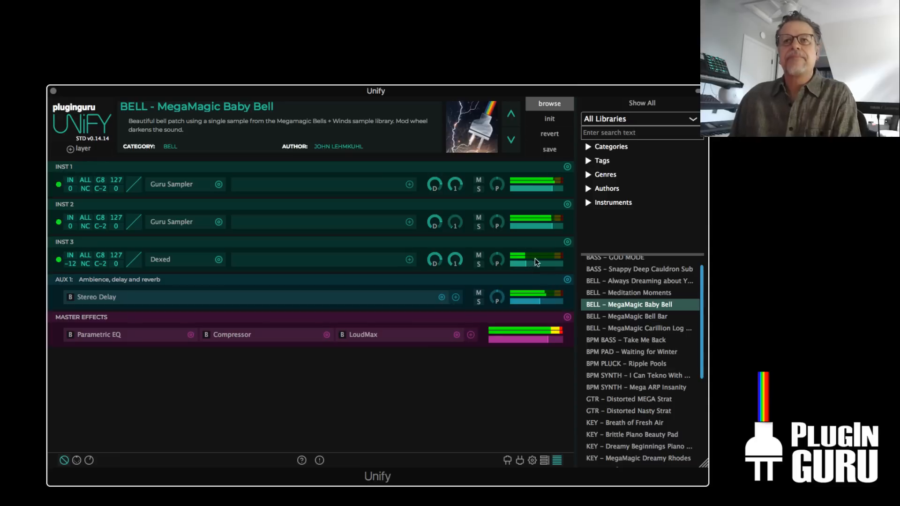
drag(527, 262, 532, 263)
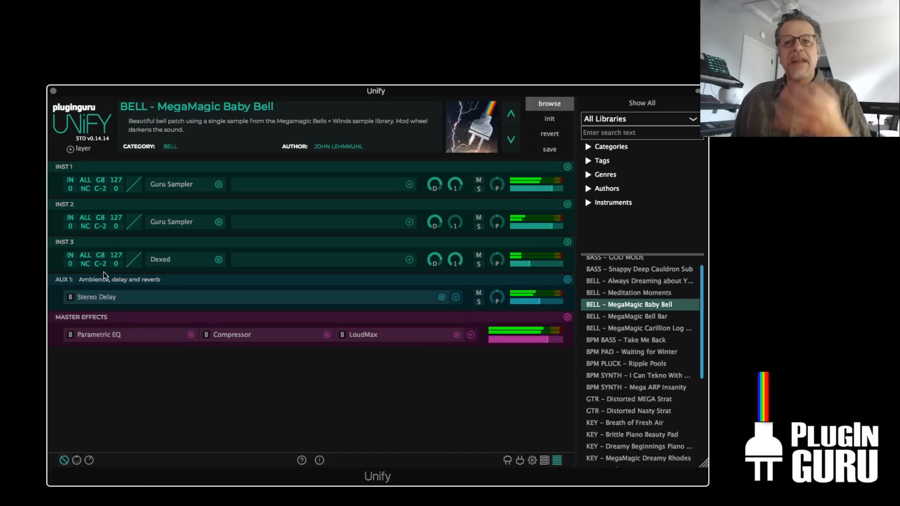
Solo INST 3 with a raised volume and place its Dexed editor window so the layer names stay visible
click(162, 260)
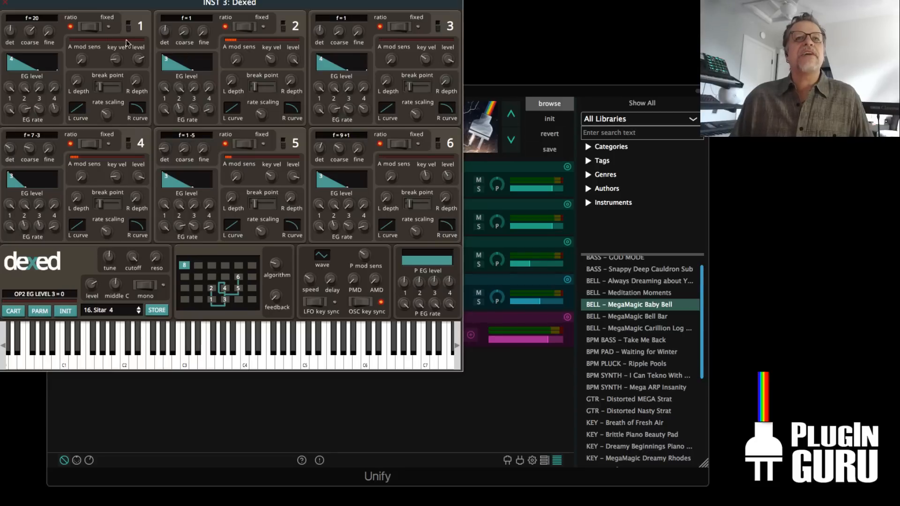
click(477, 264)
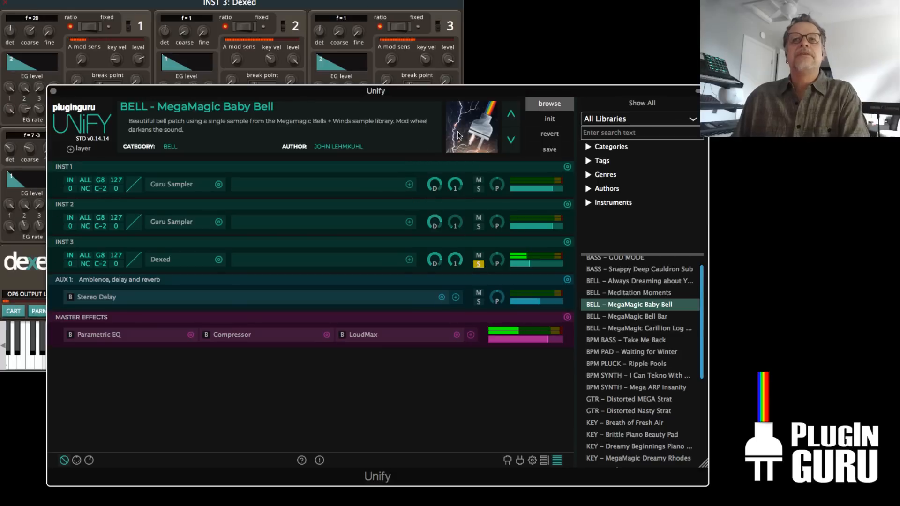
drag(529, 264, 547, 263)
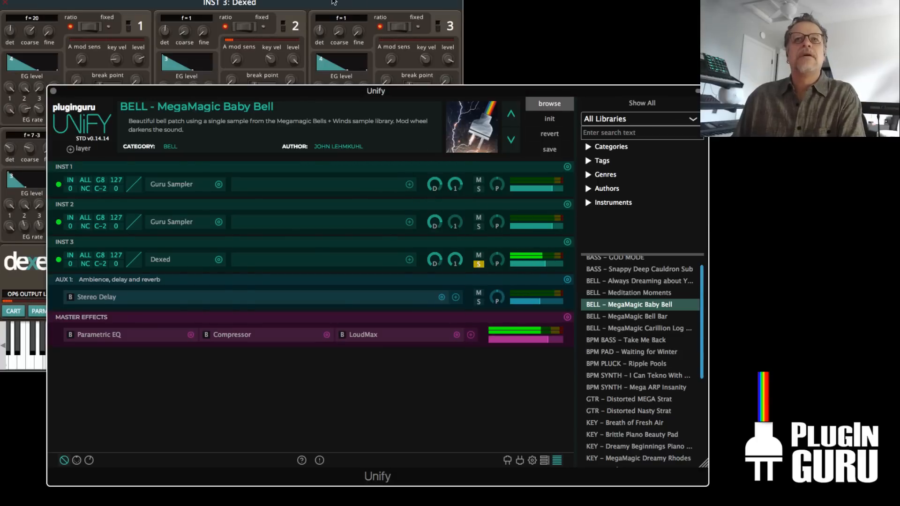
click(238, 4)
drag(239, 4, 494, 103)
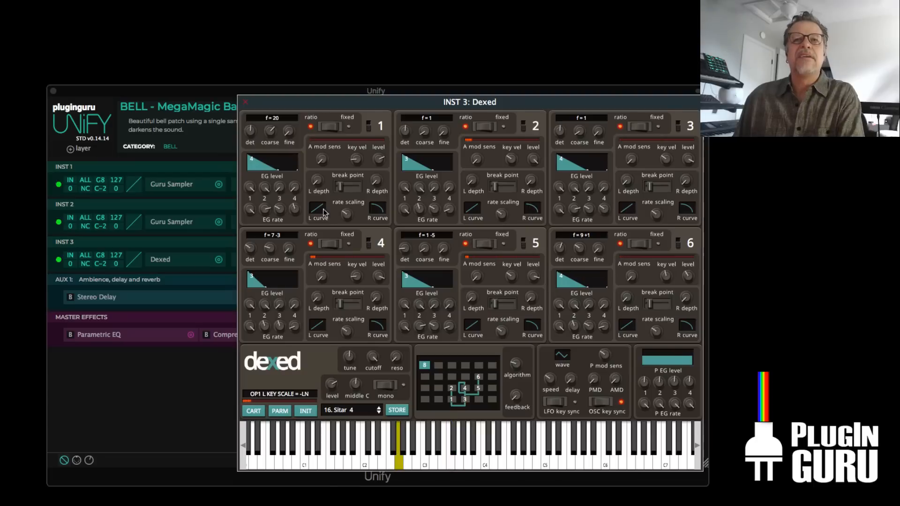
Compare the Sitar 4 sound with operators 1 and 3 toggled, leaving operator 1 off and operator 3 on
click(368, 130)
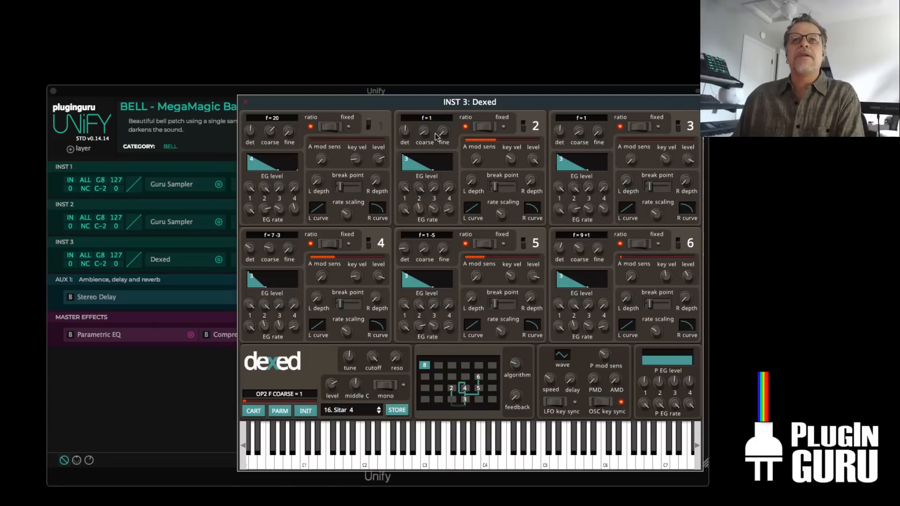
click(678, 128)
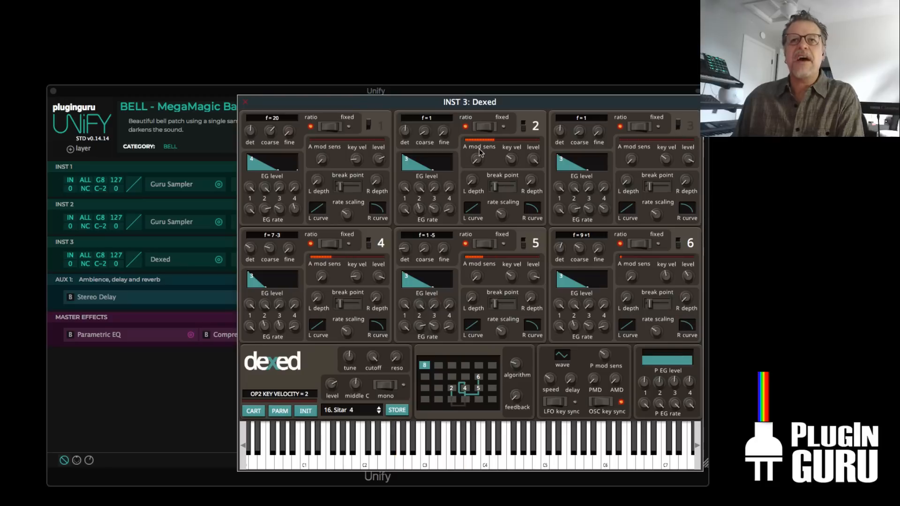
click(369, 126)
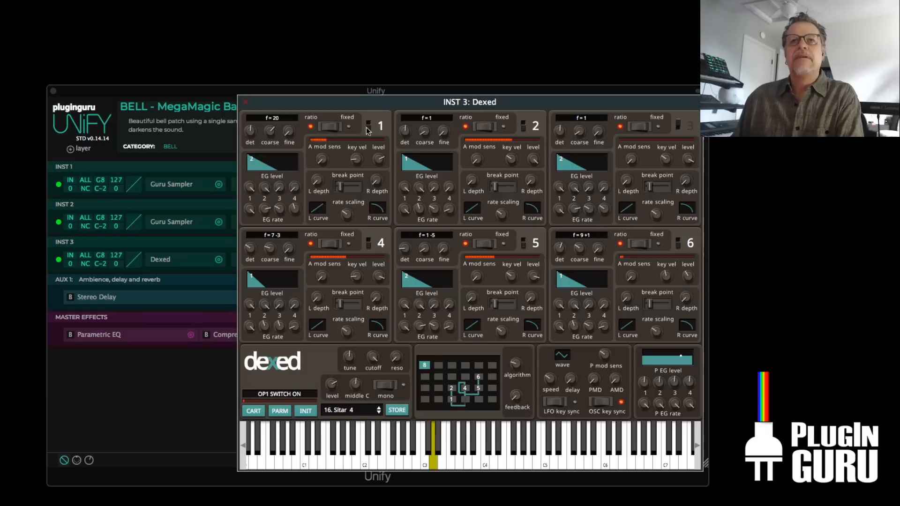
click(368, 126)
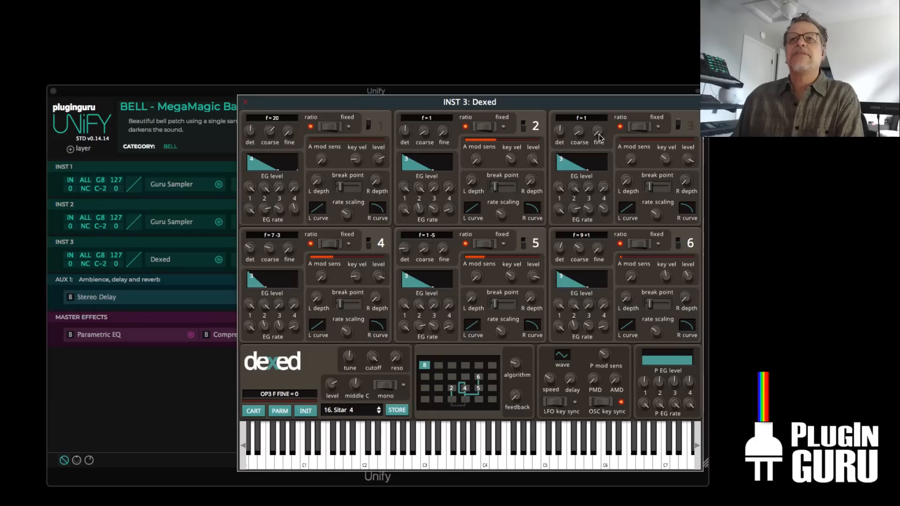
click(678, 125)
click(678, 127)
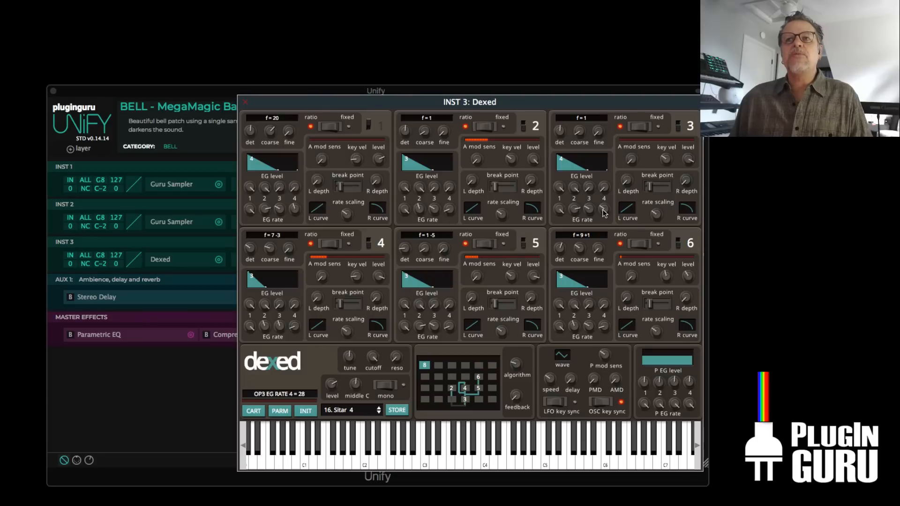
Raise operator 3's EG rate 4 for a faster release
drag(604, 213, 618, 187)
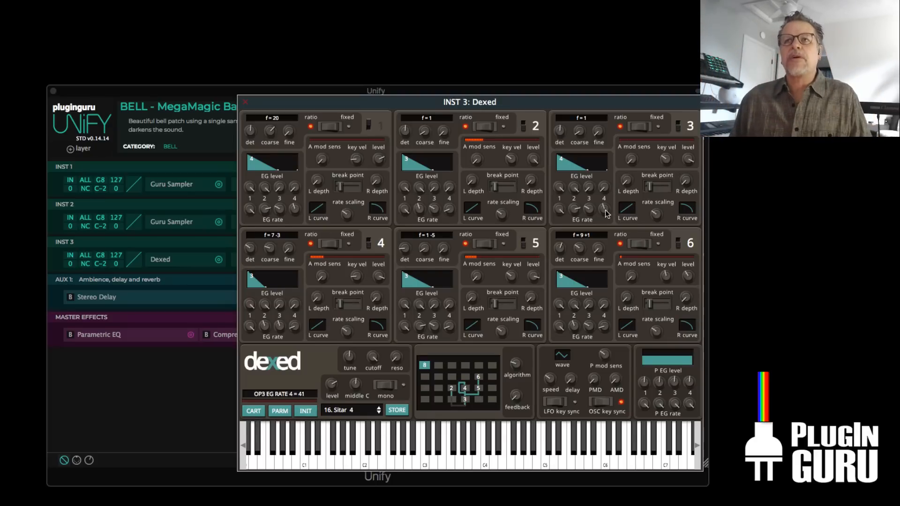
drag(606, 211, 608, 207)
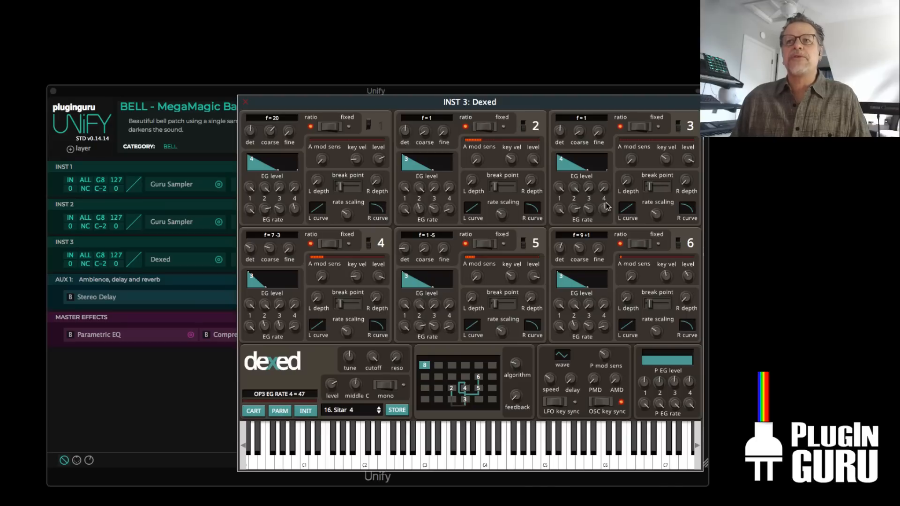
drag(601, 218, 620, 187)
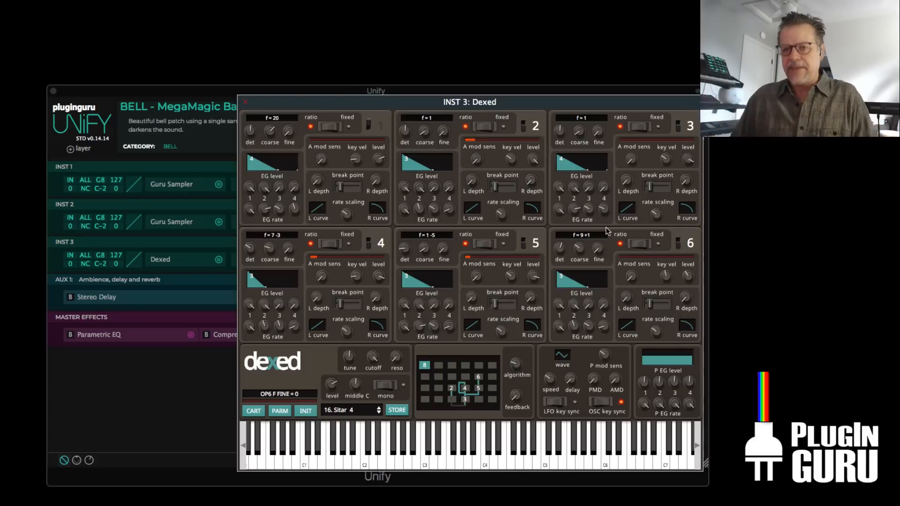
drag(603, 210, 613, 187)
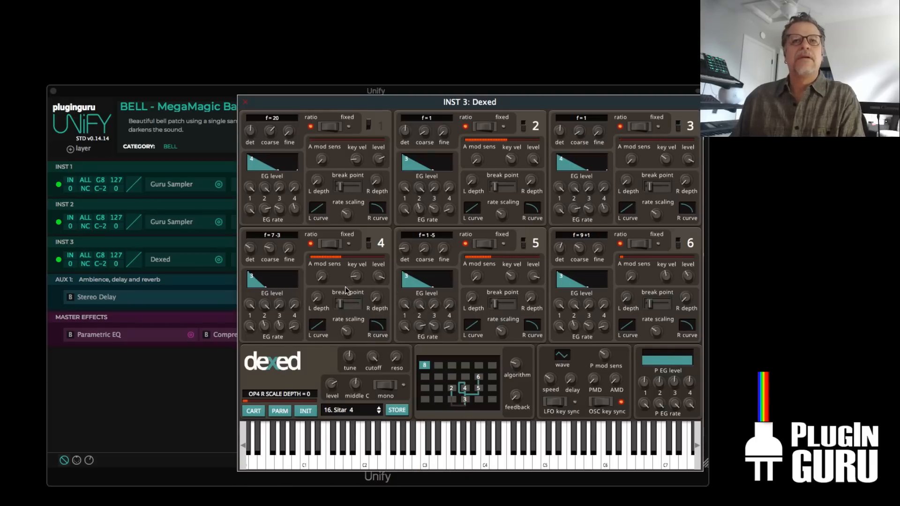
Switch off operators 6, 5 and 4 to compare the sound, and switch operators 4 and 5 back on
click(678, 242)
click(523, 242)
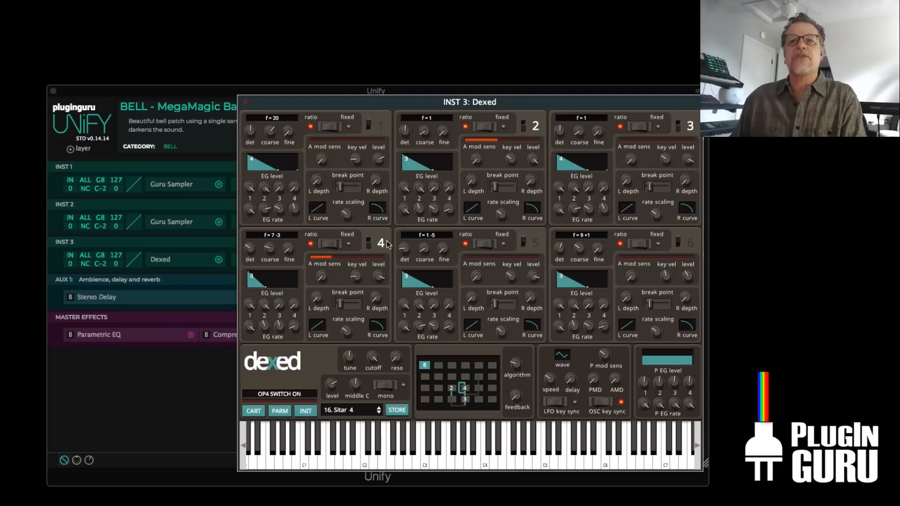
click(368, 246)
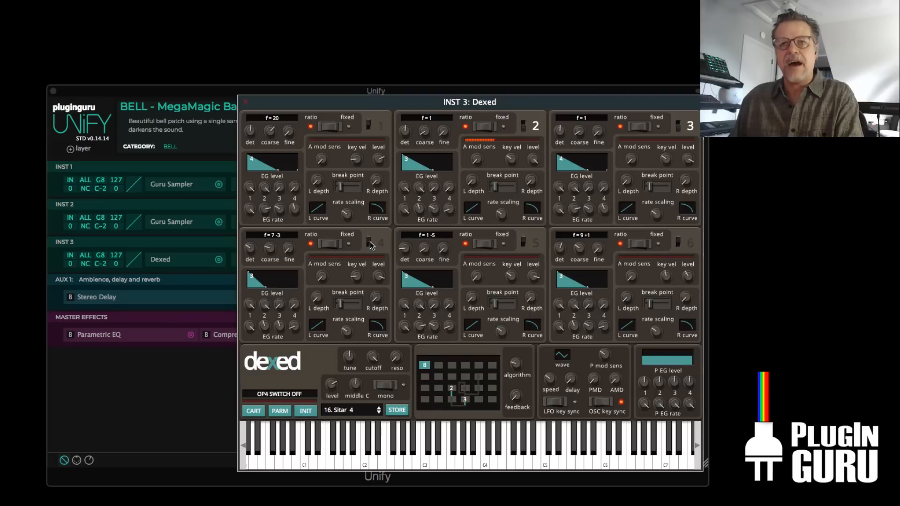
click(369, 242)
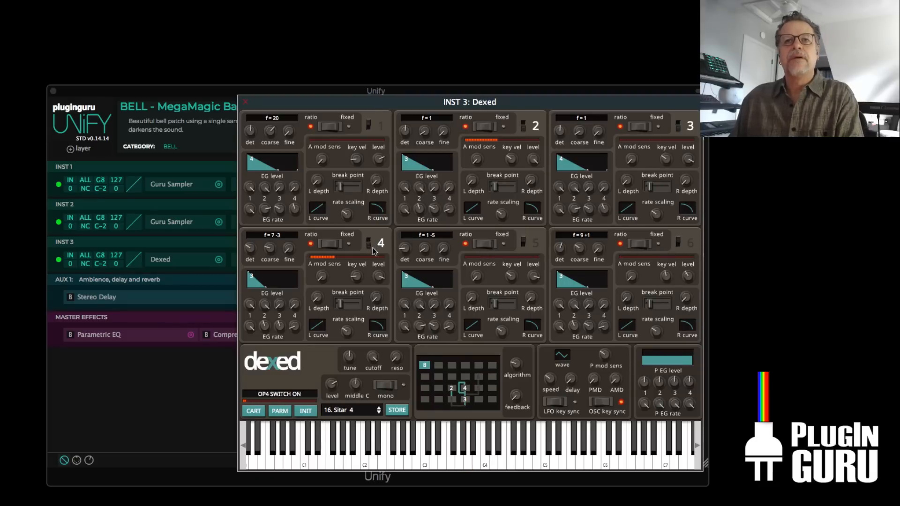
click(523, 243)
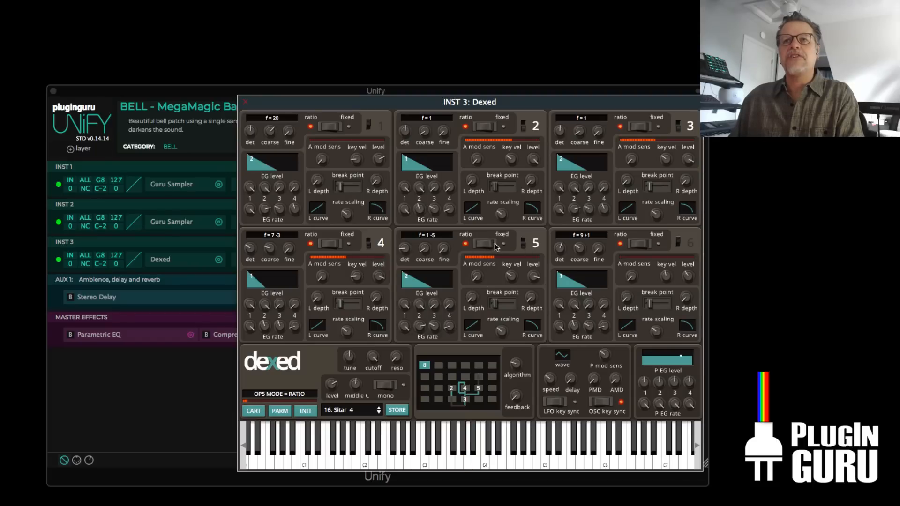
Shorten the decay of operator 5's envelope through its EG rates
mouse_move(474, 271)
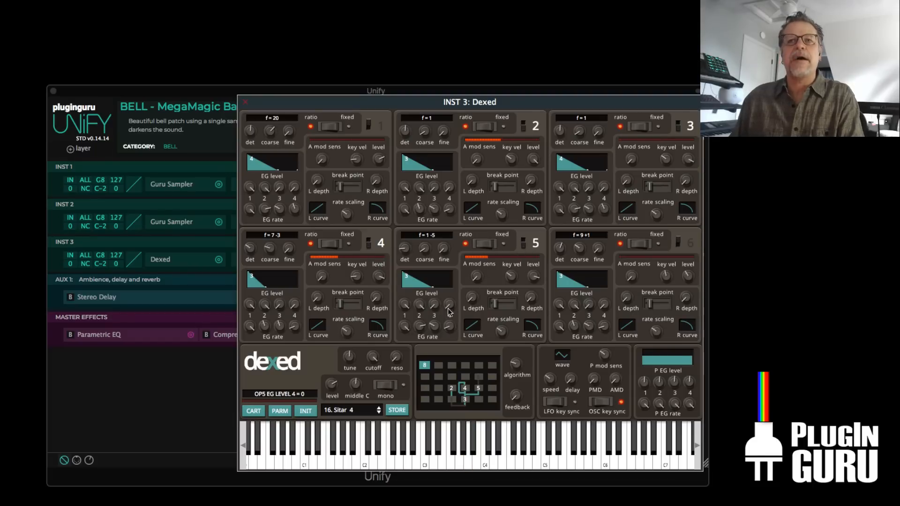
mouse_move(424, 308)
mouse_move(420, 331)
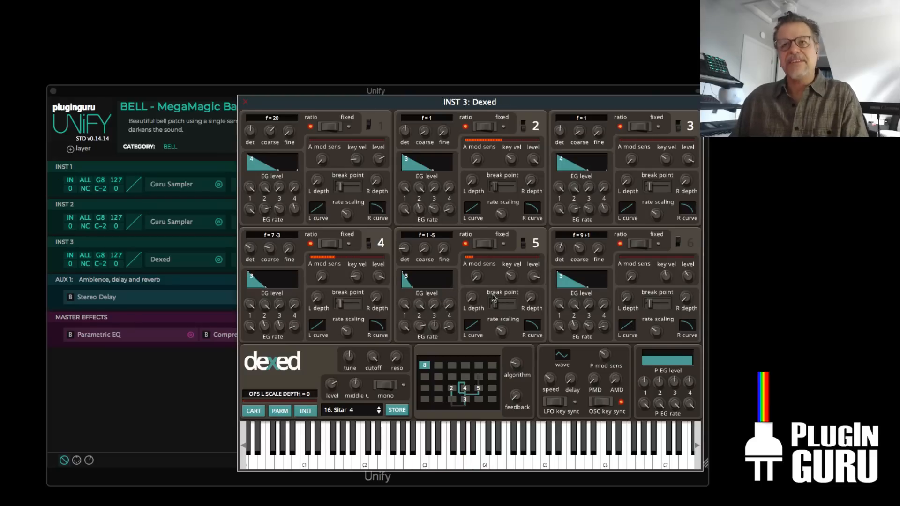
Switch operator 6 back on and adjust operator 5's EG rate 3 in the Dexed sitar sound
click(678, 244)
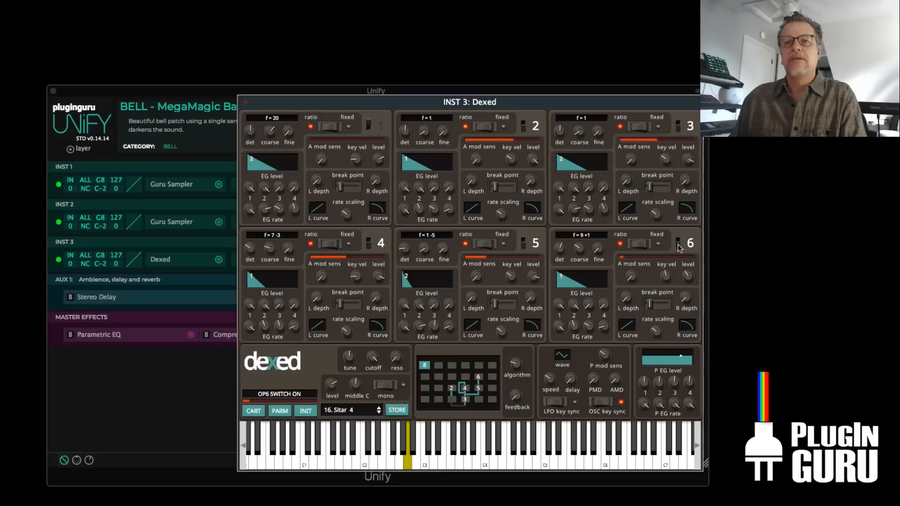
mouse_move(525, 246)
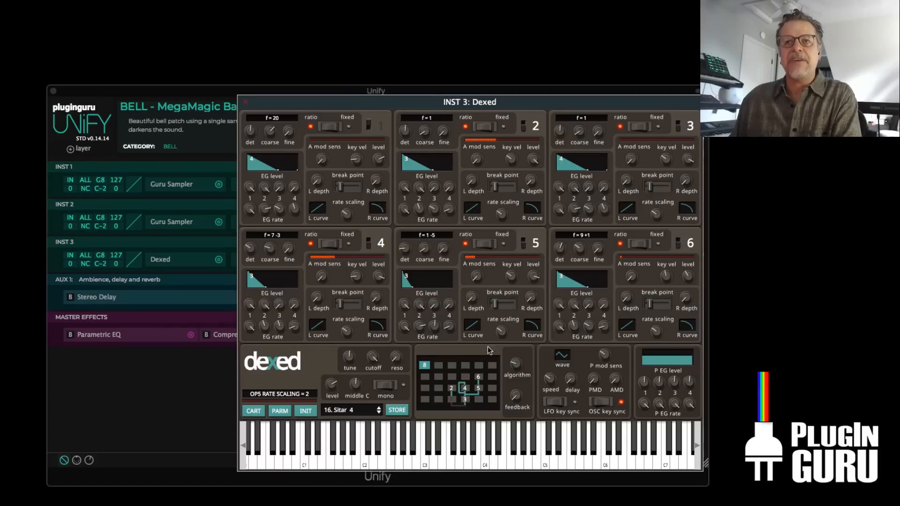
mouse_move(449, 324)
drag(450, 326, 441, 308)
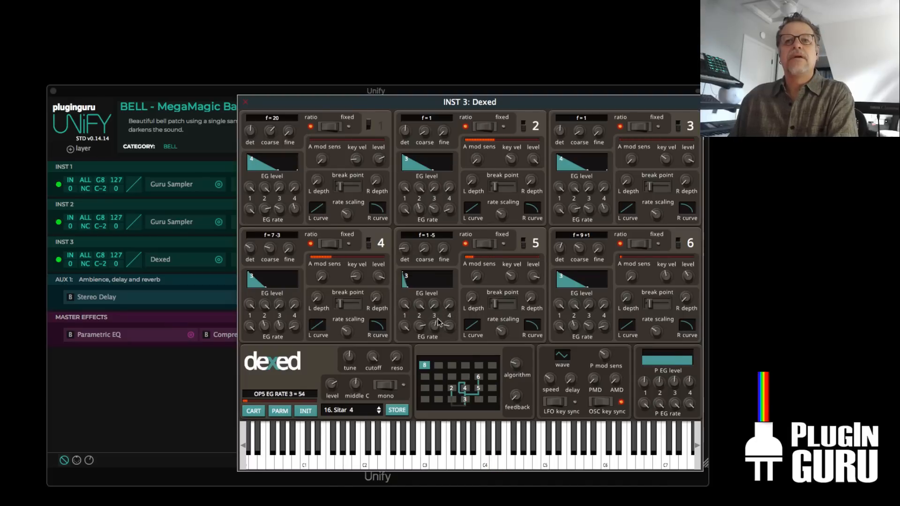
mouse_move(441, 332)
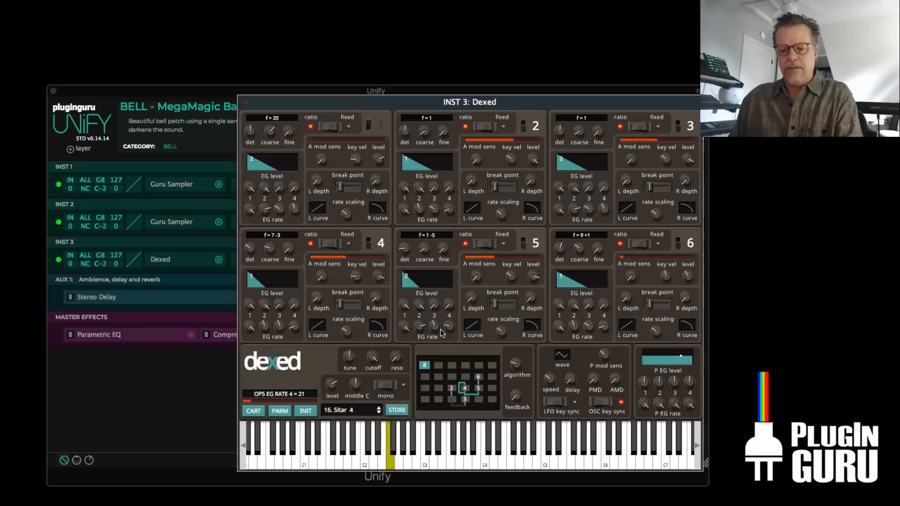
Switch operator 1 back on, close the Dexed editor and unsolo the Dexed layer to hear all layers together
click(369, 127)
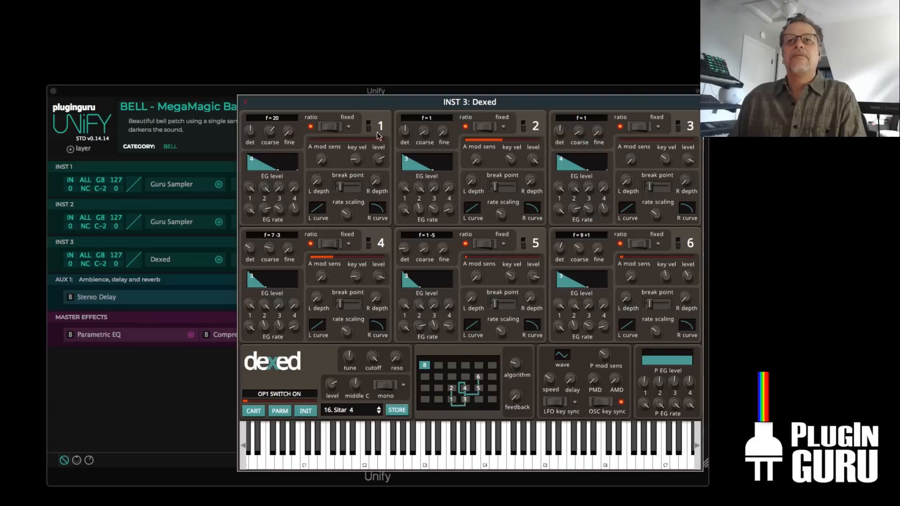
click(245, 102)
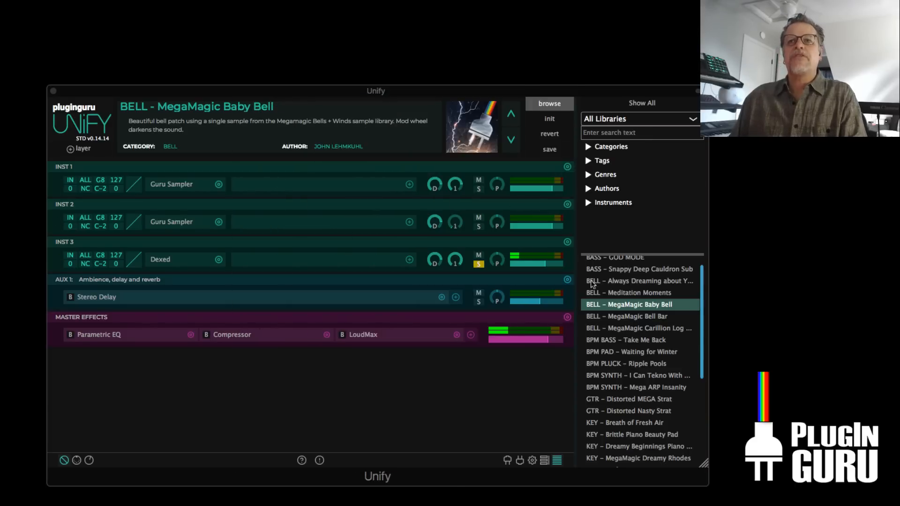
click(479, 264)
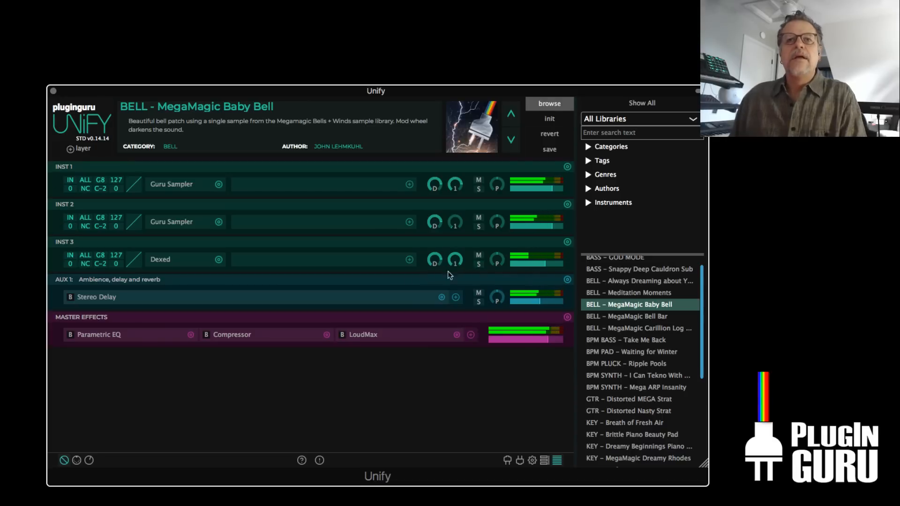
Reopen the Dexed editor to examine its cutoff and other global controls, and close it
click(161, 258)
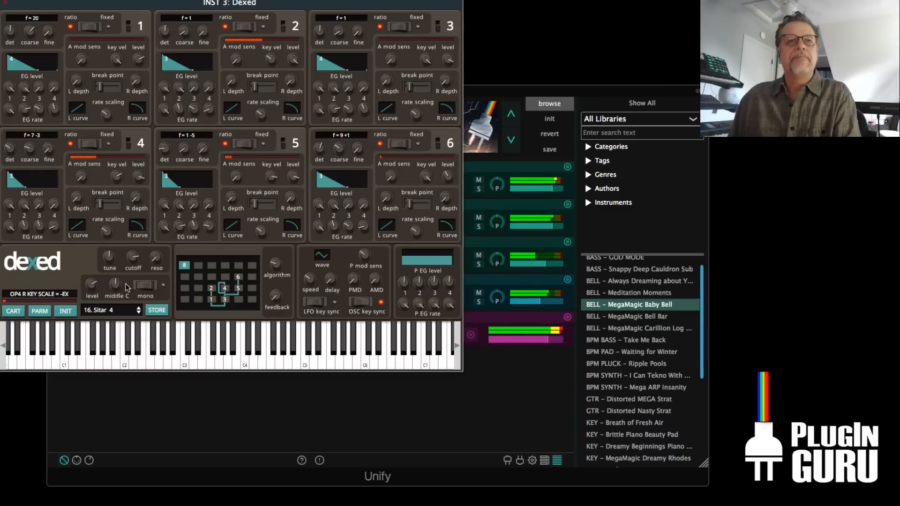
drag(127, 257, 125, 278)
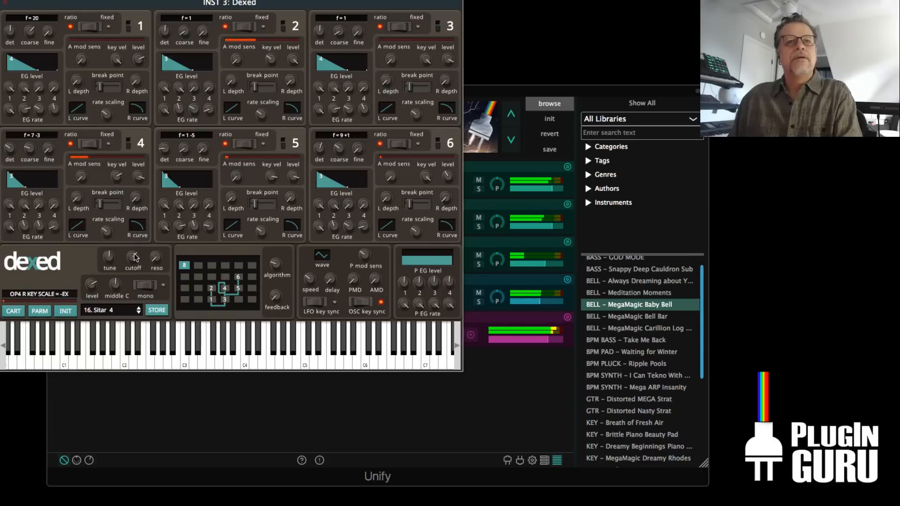
click(5, 2)
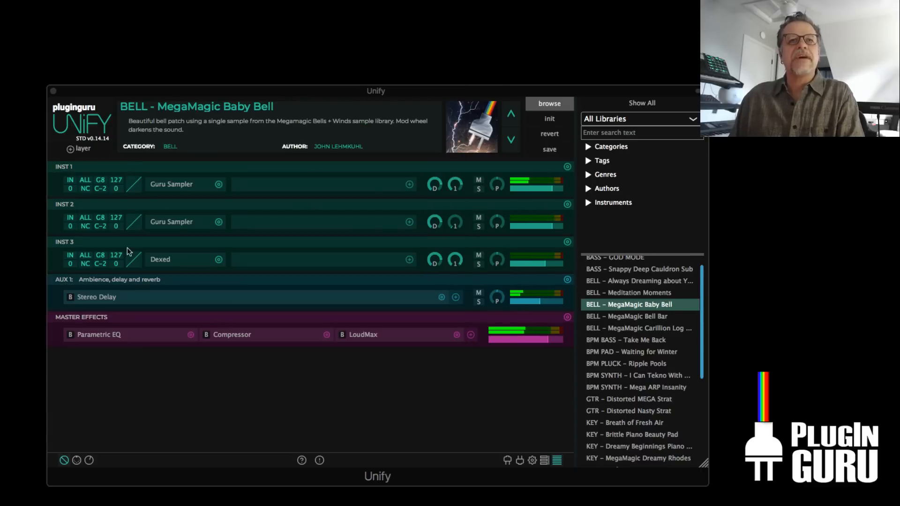
Bend the Dexed layer's velocity curve downward and lower the layer's level slightly in the mix
click(135, 259)
drag(138, 406, 141, 417)
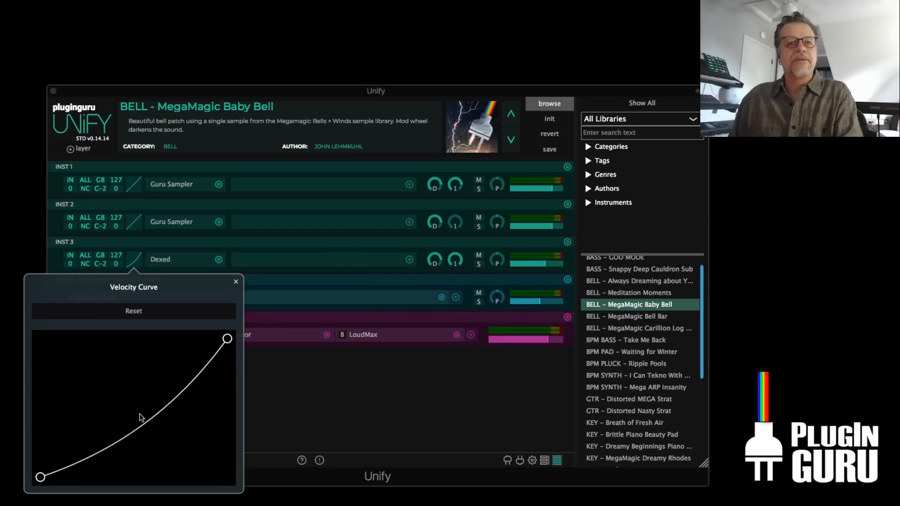
click(544, 262)
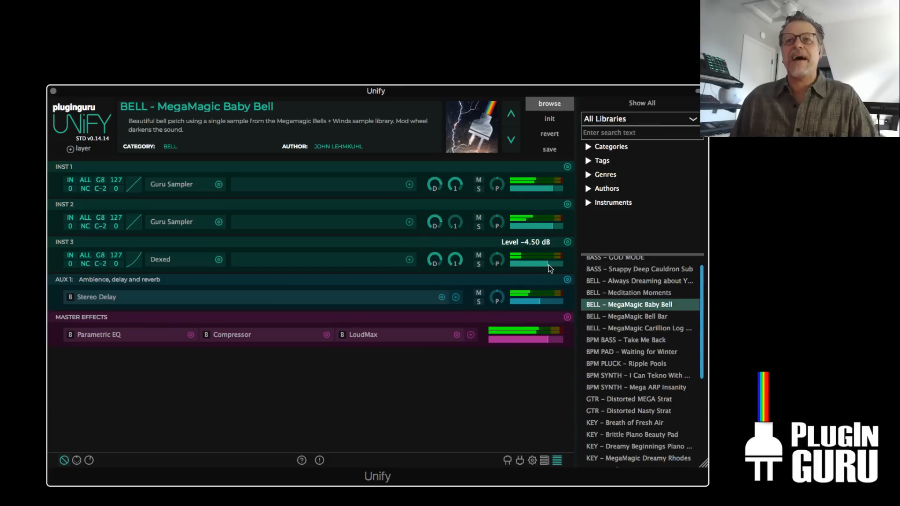
drag(549, 268, 545, 268)
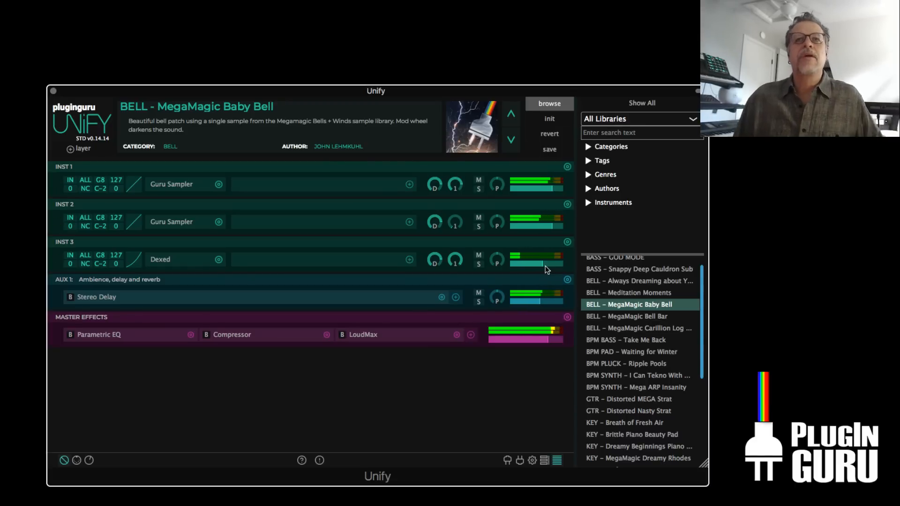
Rename the patch BELL -Heavenly Toll Ensemble and save it as a new patch in the Patches folder
click(549, 149)
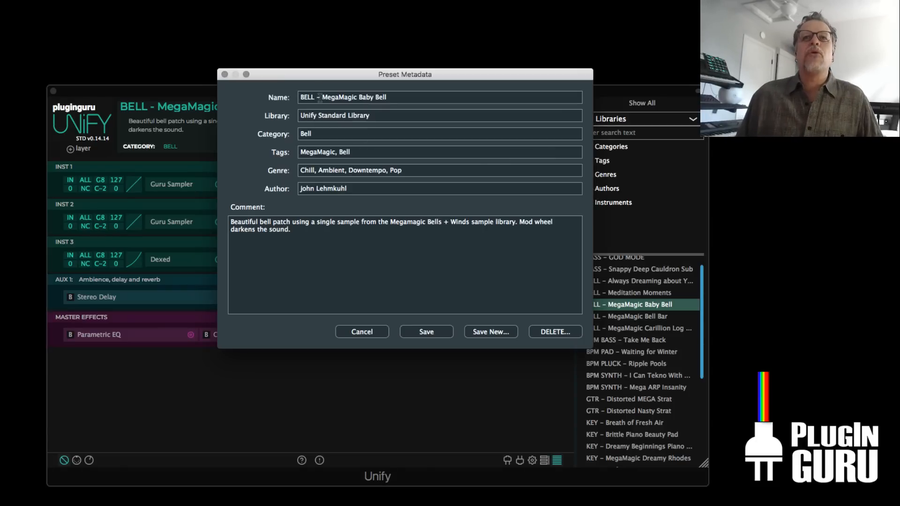
drag(320, 98, 471, 98)
text(Heavenly Toll Ensemble)
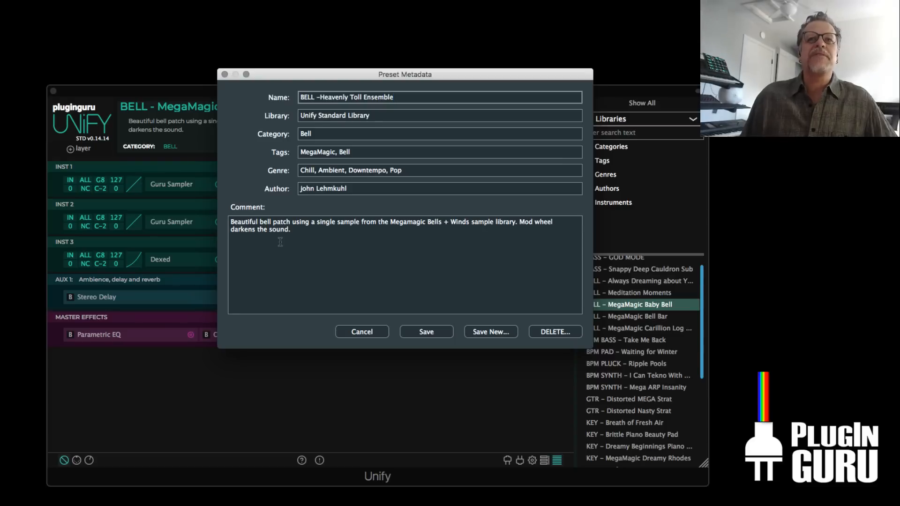
drag(409, 103, 407, 81)
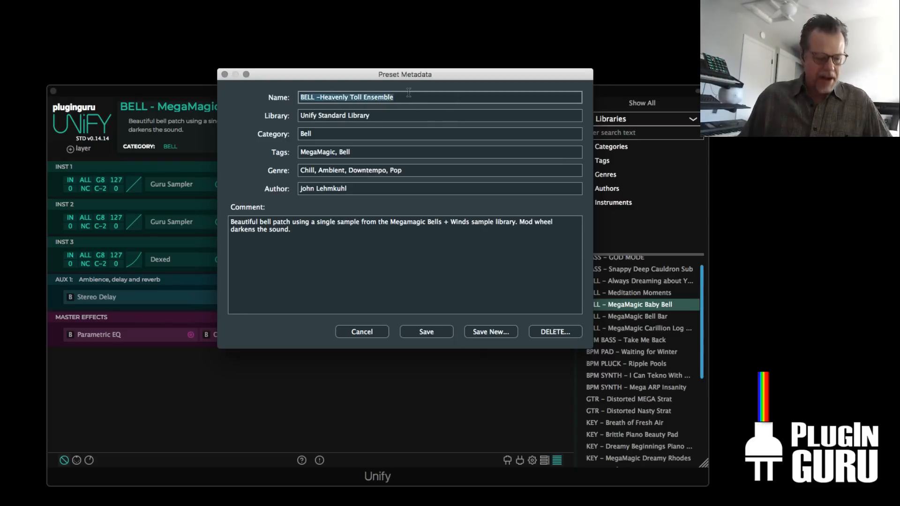
click(491, 332)
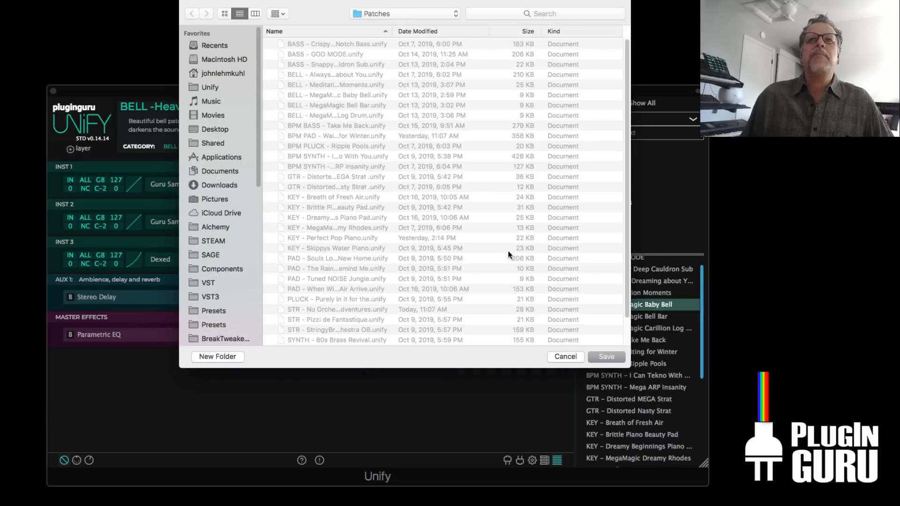
click(609, 357)
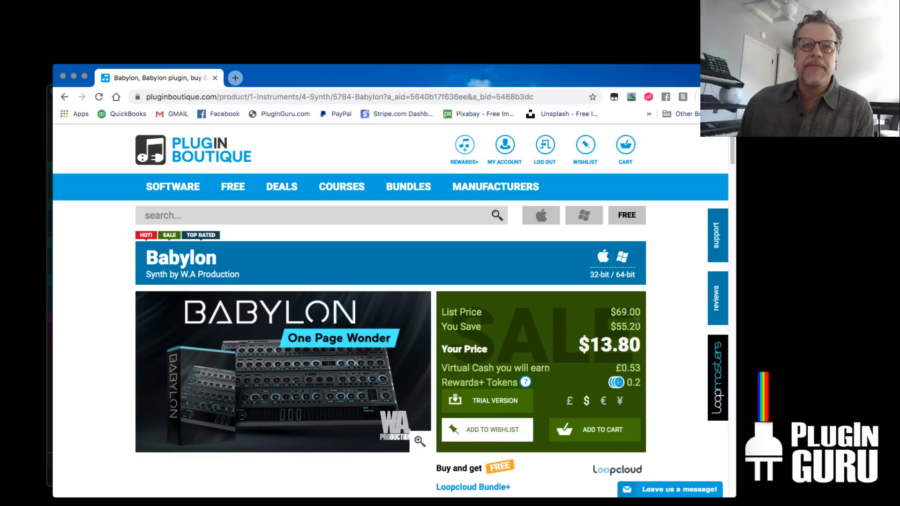
View the Babylon synth's sale price on the Plugin Boutique page in pounds and in euros
mouse_move(326, 353)
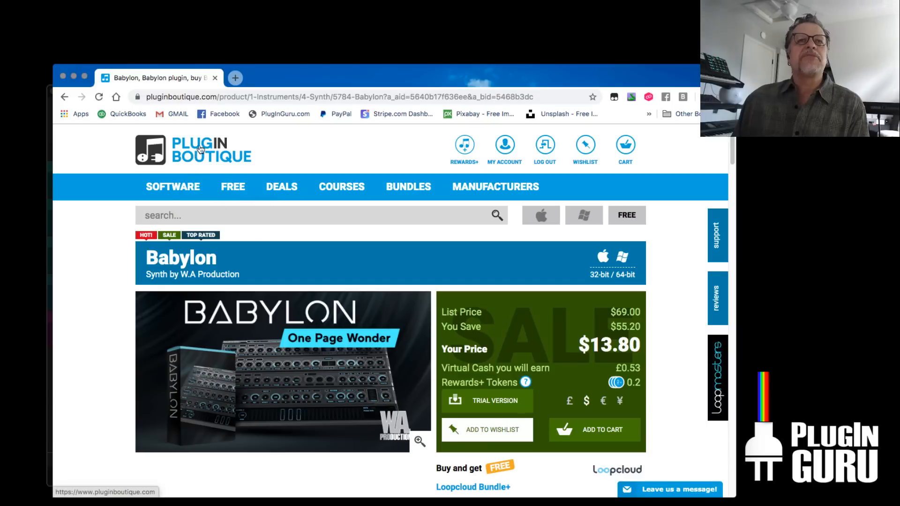
mouse_move(236, 339)
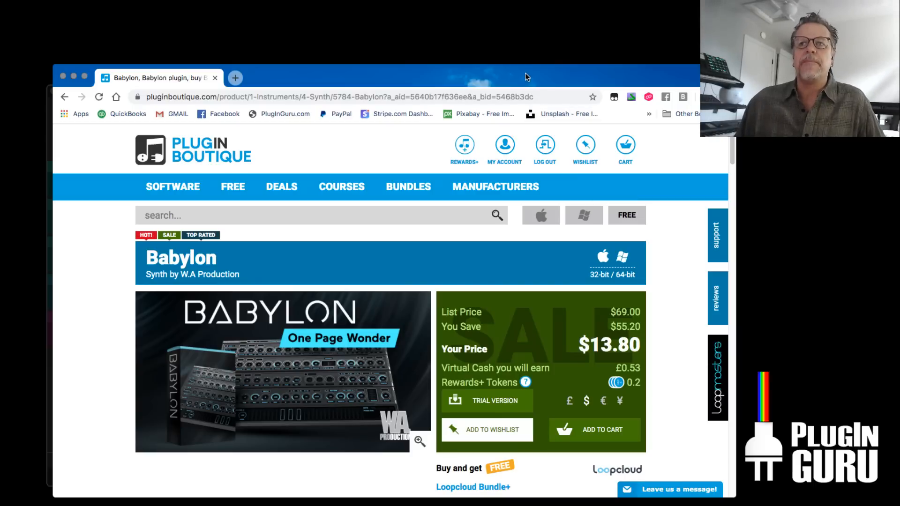
click(567, 402)
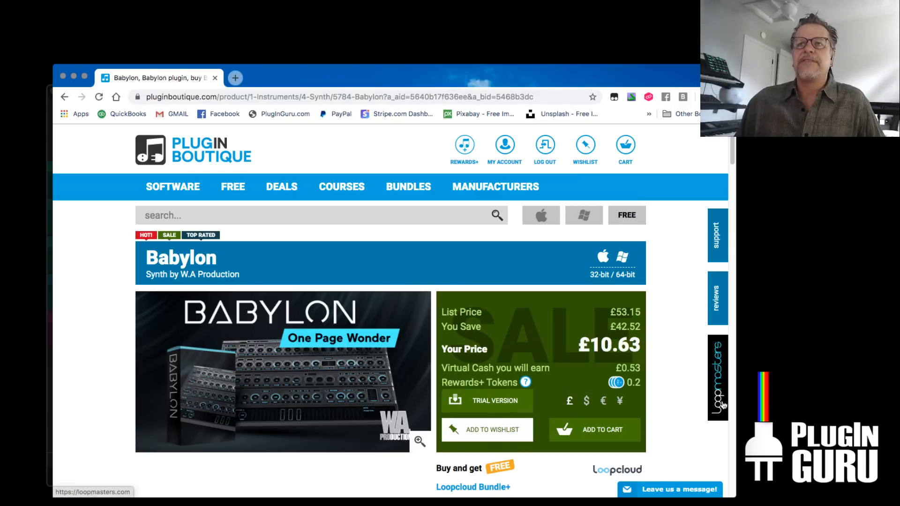
click(602, 402)
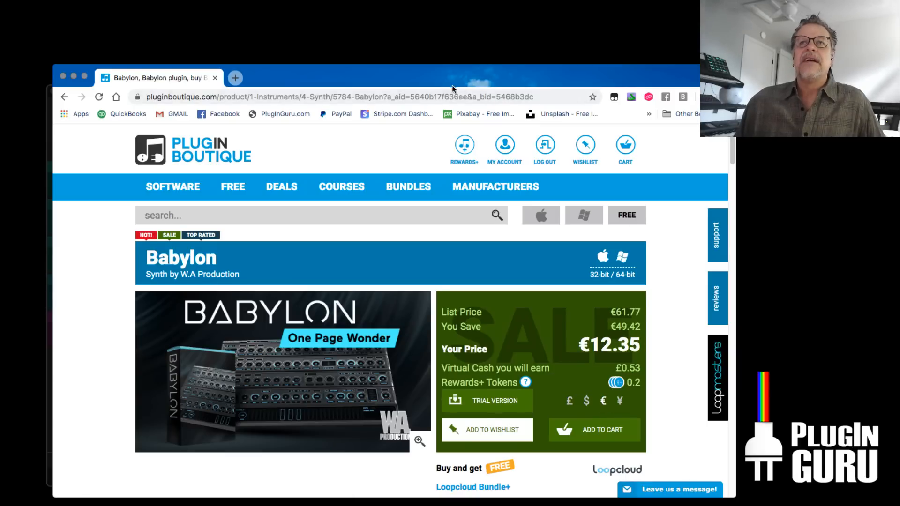
drag(446, 81, 489, 80)
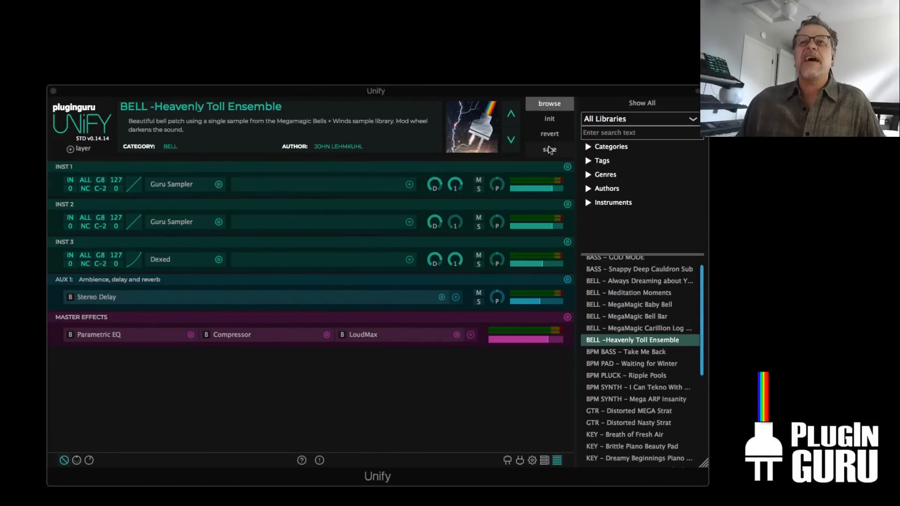
Initialize a new patch in Unify, swap its Sine Wave Synth for Babylon and move the Babylon editor fully into view
click(549, 119)
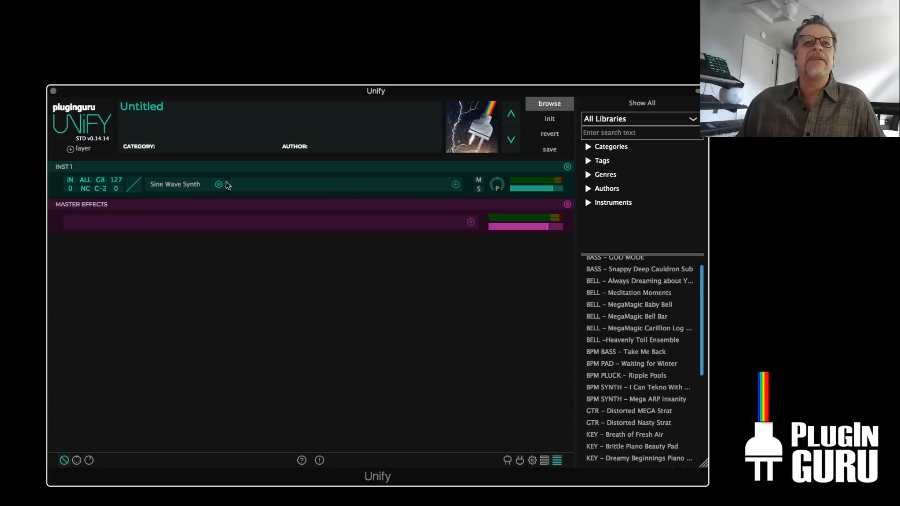
click(218, 184)
mouse_move(281, 208)
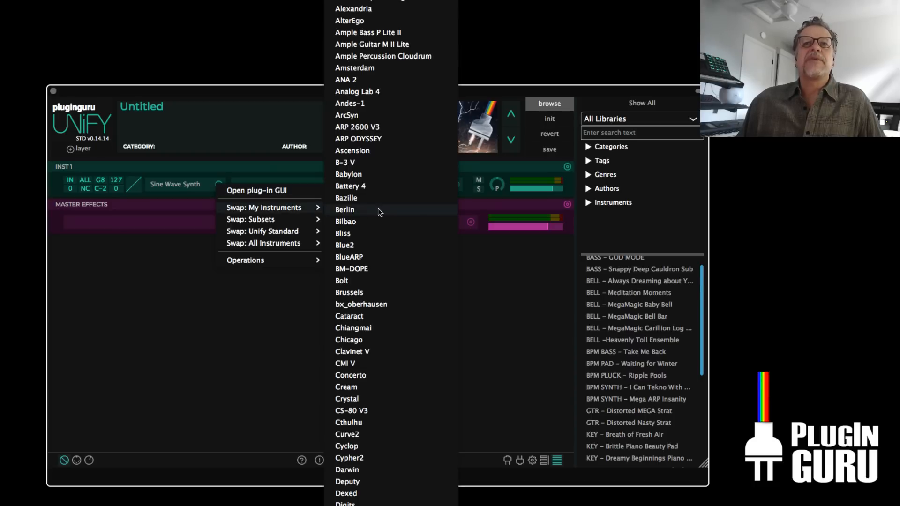
click(349, 175)
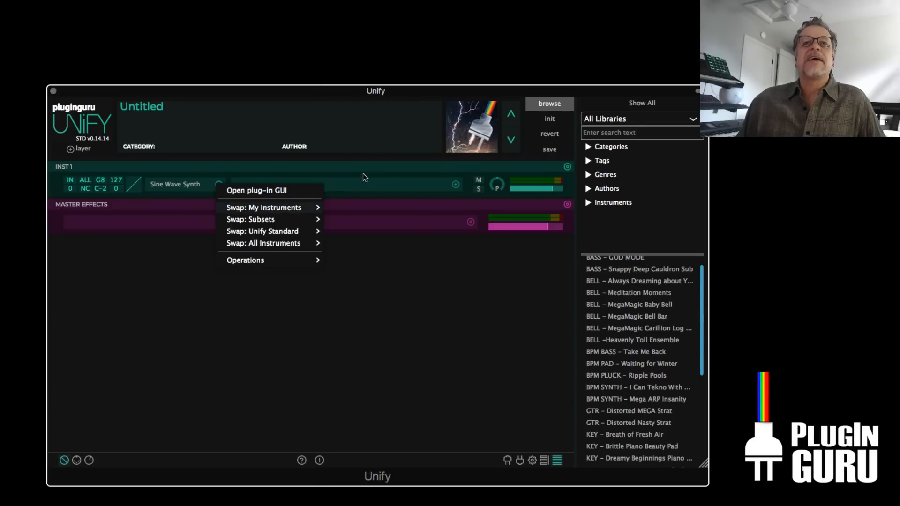
drag(372, 3, 428, 29)
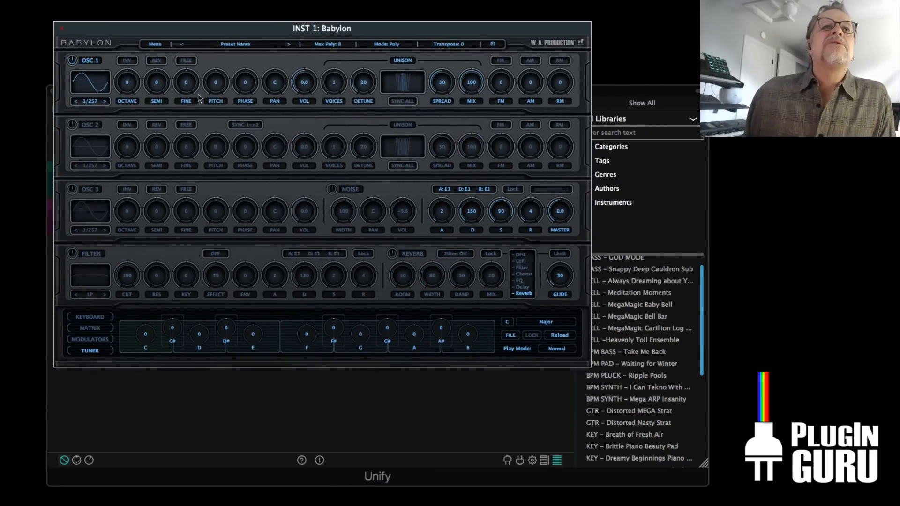
Enlarge the Babylon interface to the 100% size
click(155, 45)
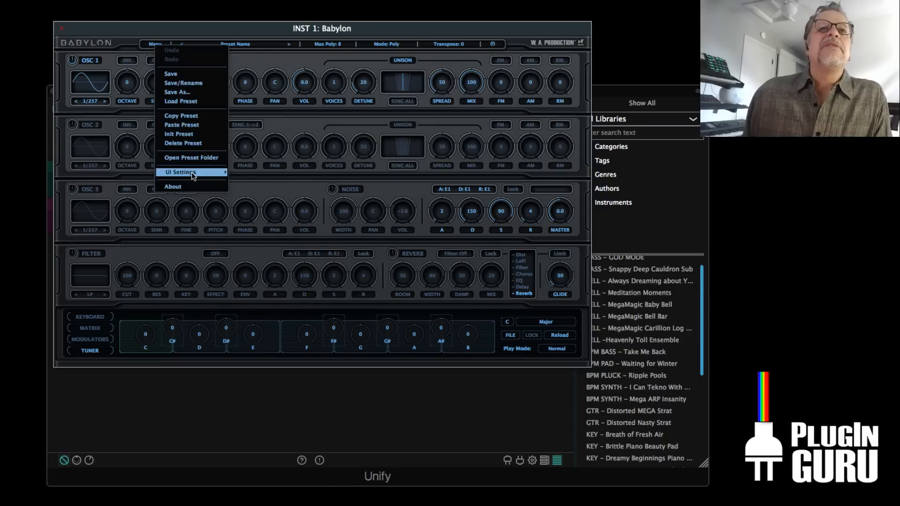
mouse_move(192, 173)
click(255, 182)
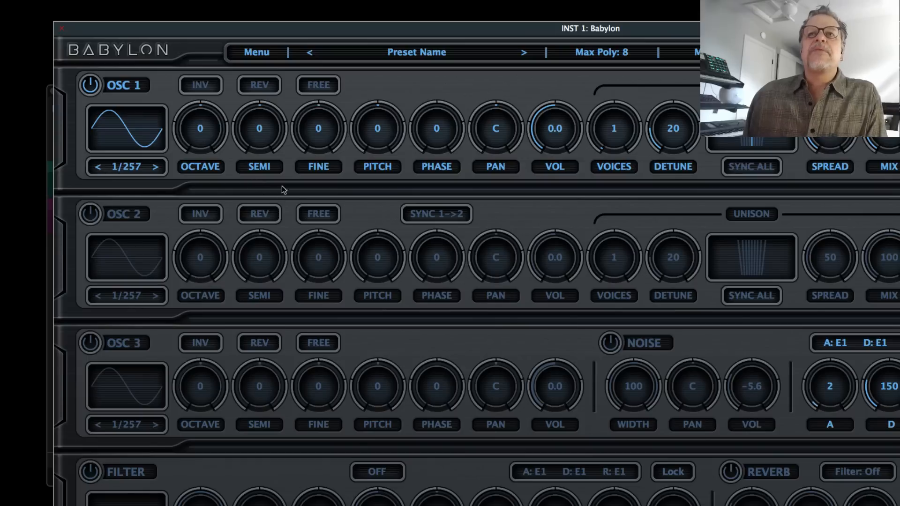
Set the Babylon interface size back to 50% and move its window over the Unify window
click(248, 57)
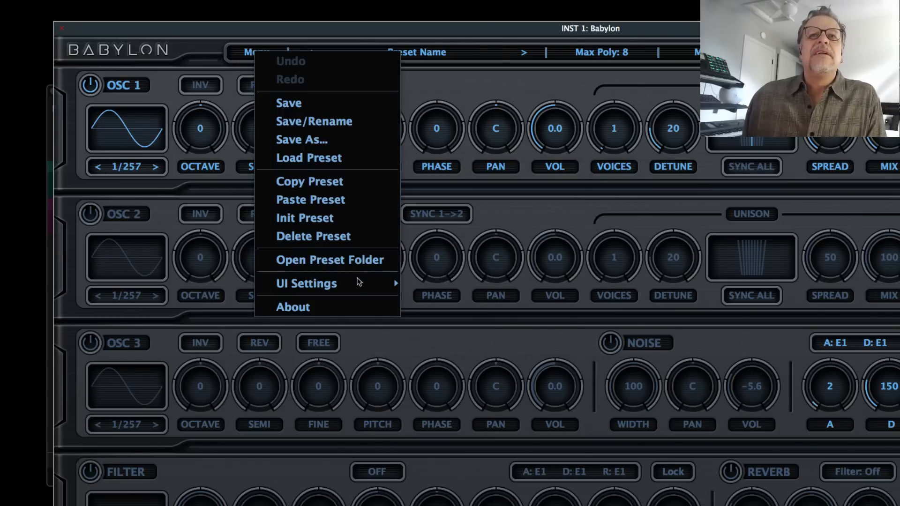
mouse_move(359, 287)
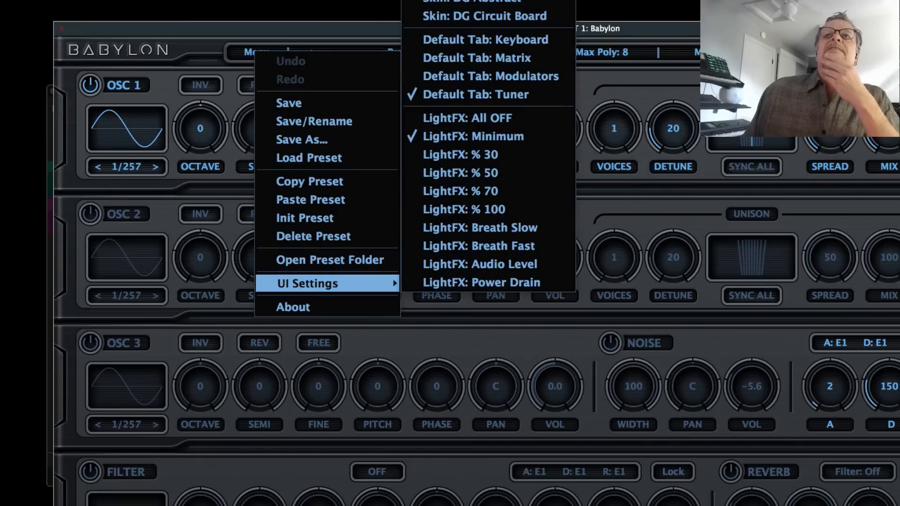
click(663, 30)
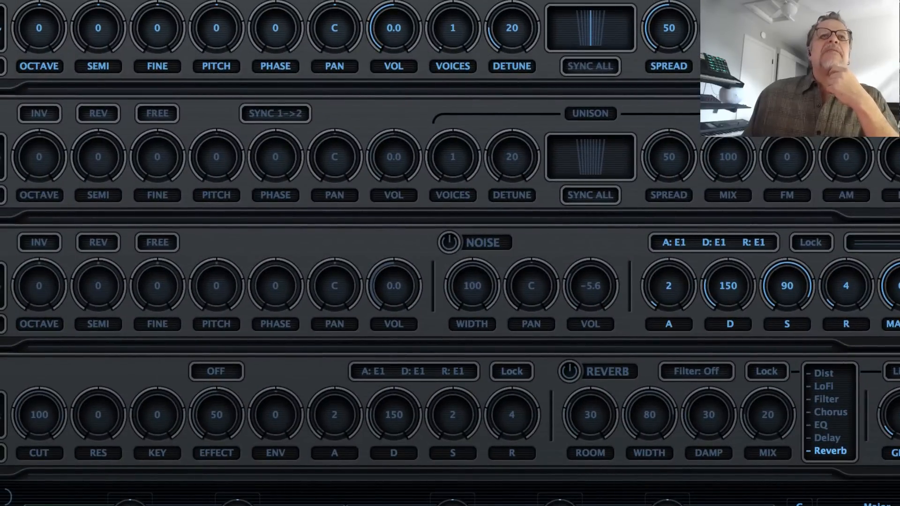
click(100, 1)
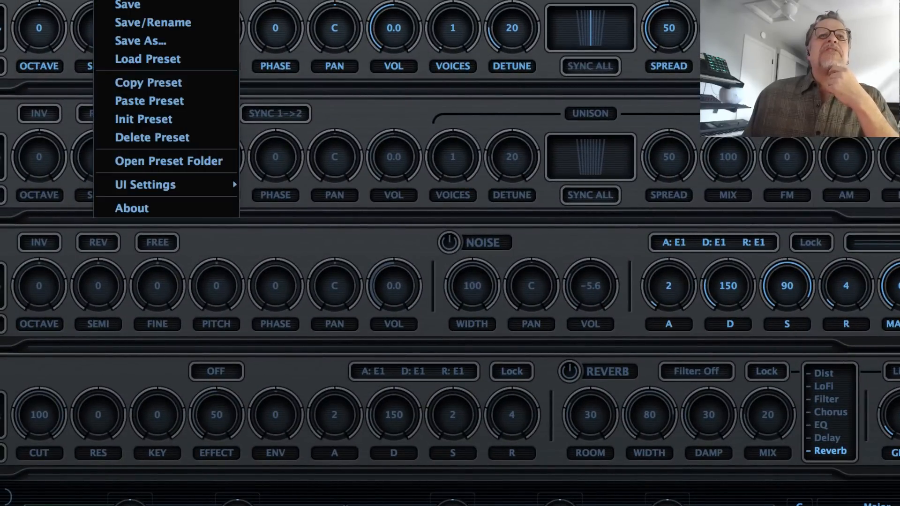
mouse_move(170, 187)
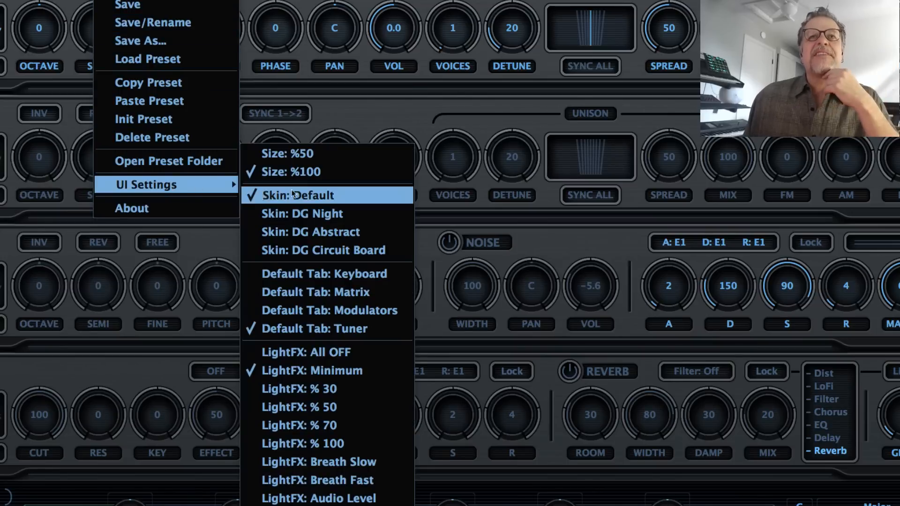
click(300, 155)
drag(305, 0, 515, 122)
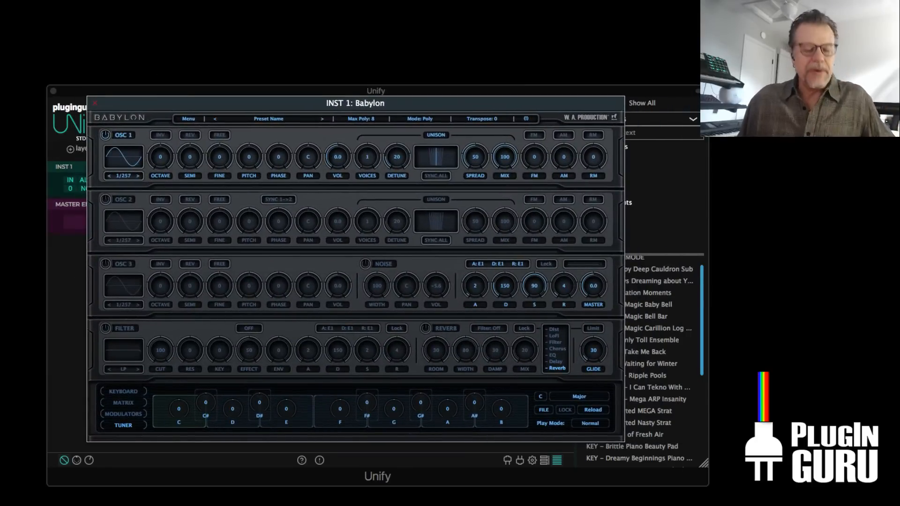
Load the preset 022 LD Square x5 + Square x6 + Org from the factory Lead Buzz bank into Babylon
key(super+Tab)
key(super+Tab)
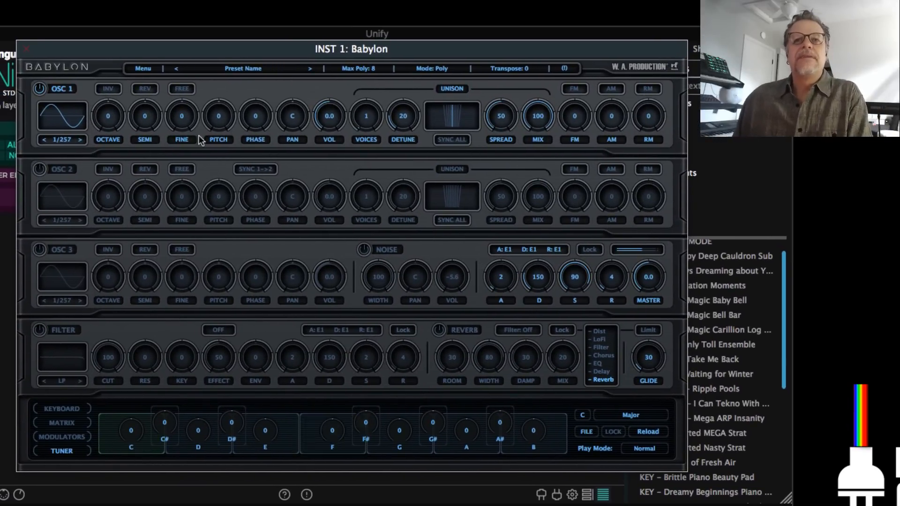
click(250, 69)
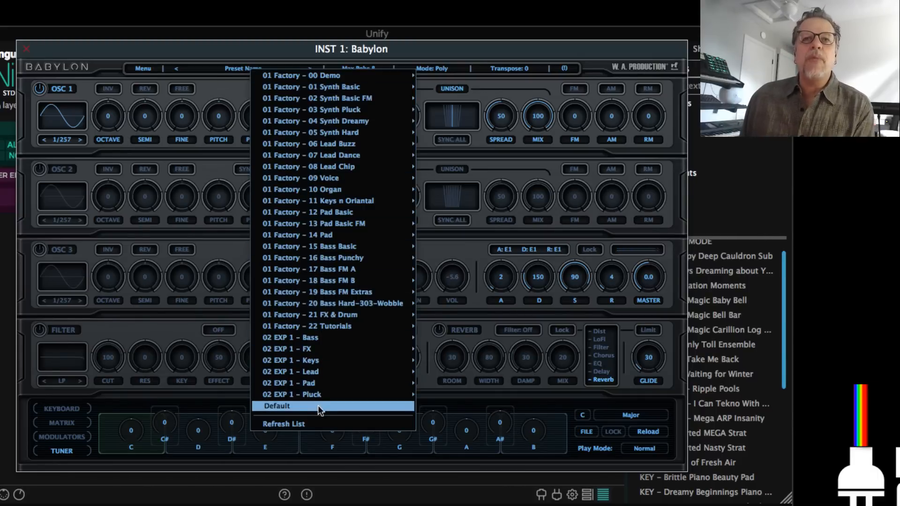
mouse_move(335, 146)
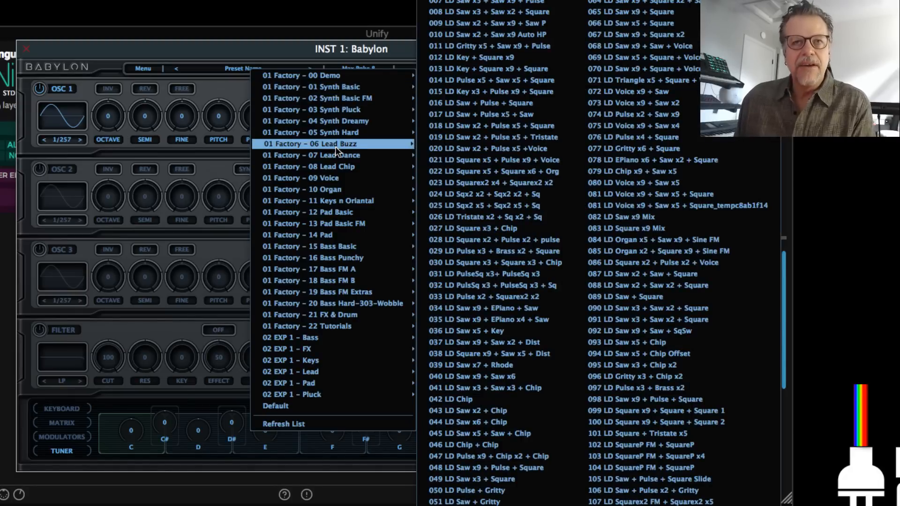
click(464, 172)
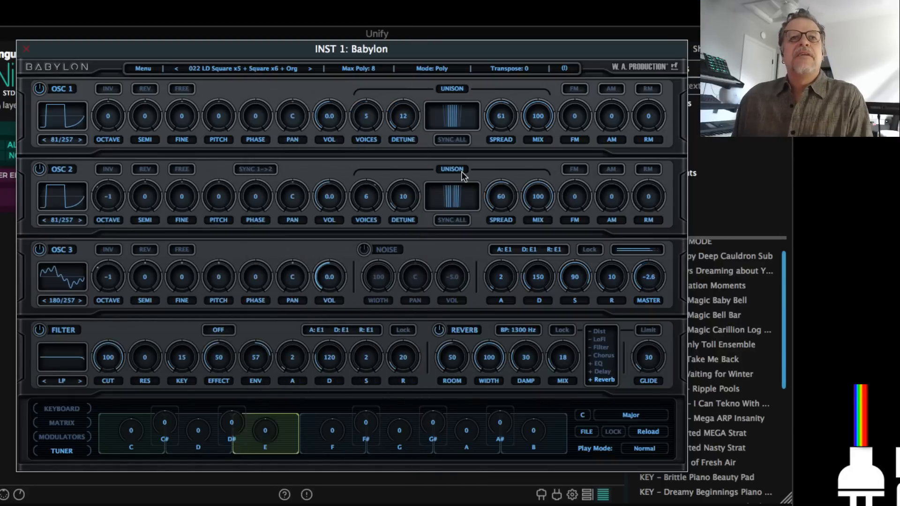
Audition the preset 012 SY Sine FM-Sine (-1) 3 + Sine and advance through the following presets to 016 SY Sine FM-SineFM1 (0) 1
click(230, 70)
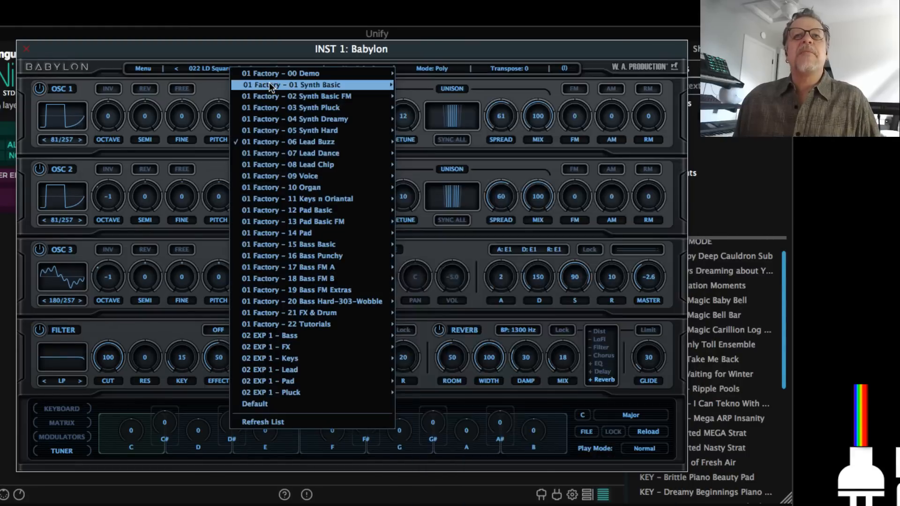
mouse_move(375, 85)
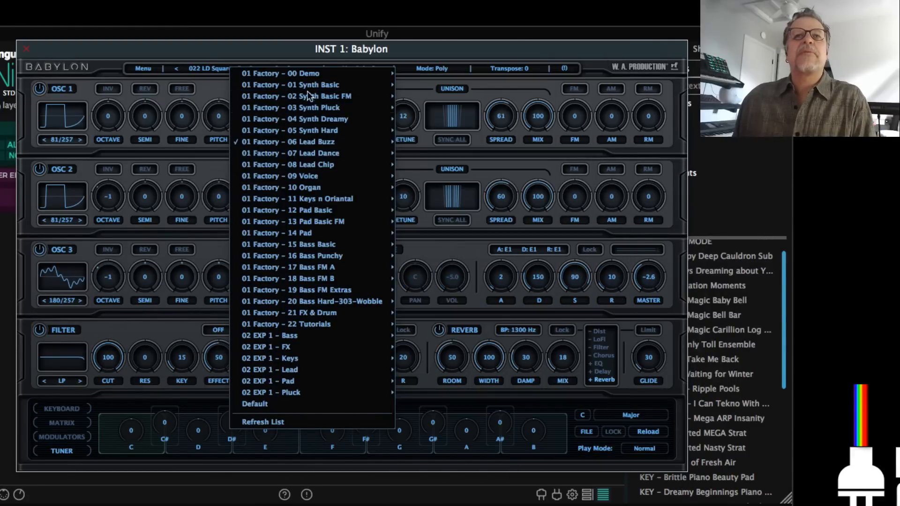
mouse_move(306, 91)
click(478, 137)
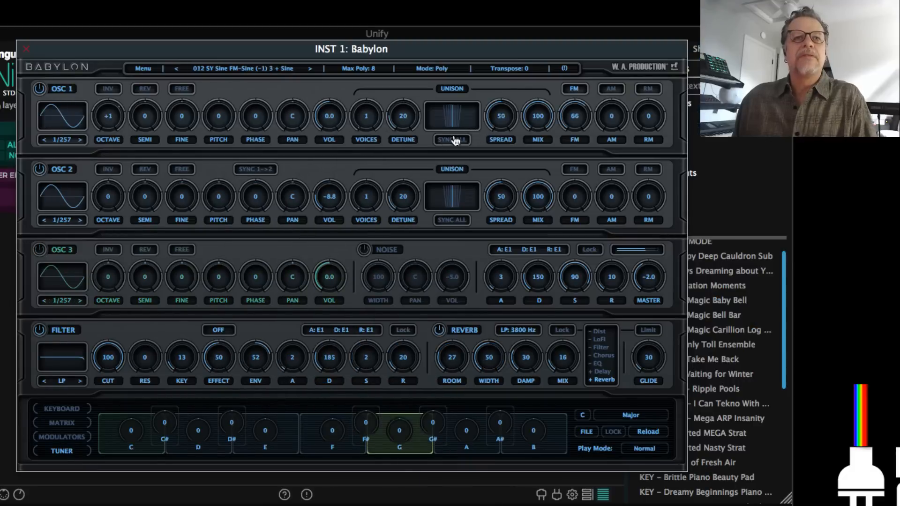
click(310, 68)
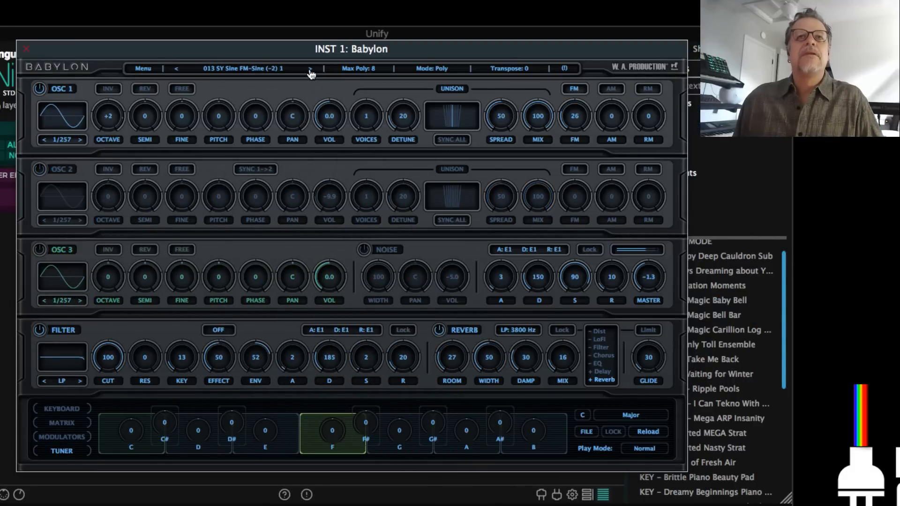
click(309, 71)
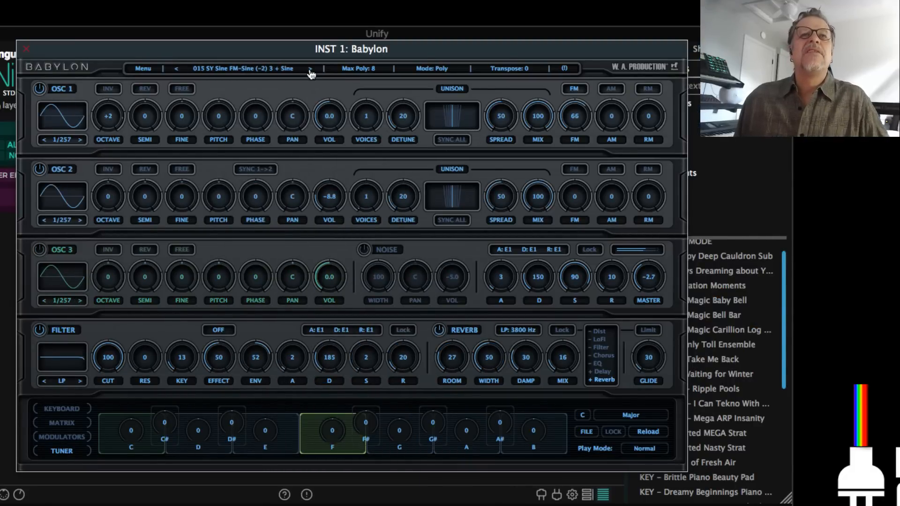
click(310, 71)
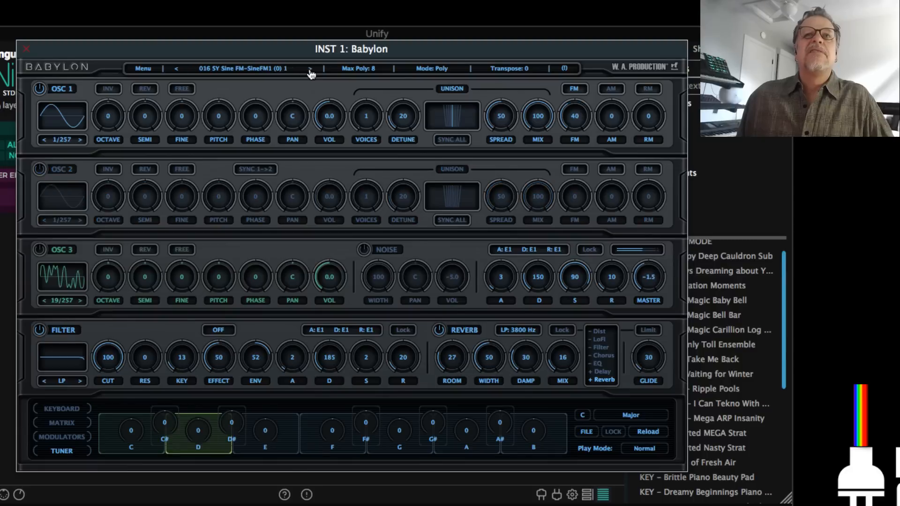
Initialize the Babylon preset and advance OSC 1's waveform to number 4 of 257
click(141, 70)
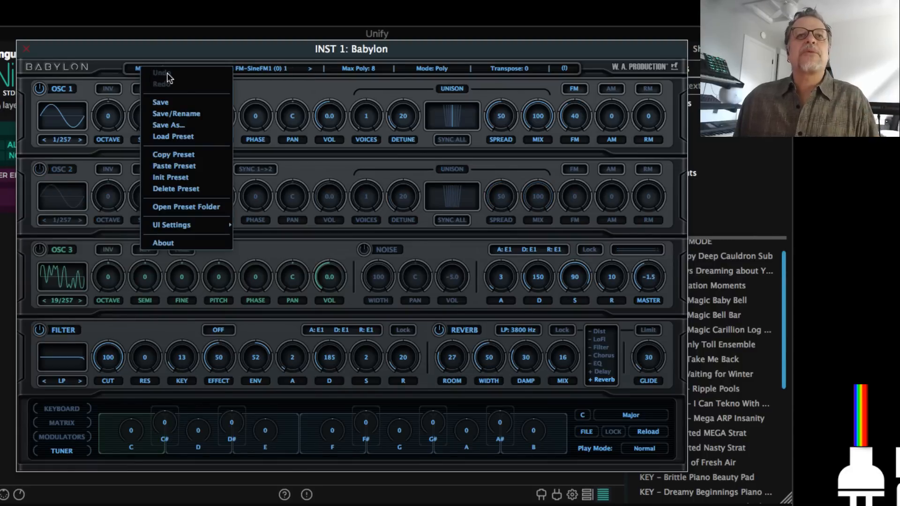
click(184, 174)
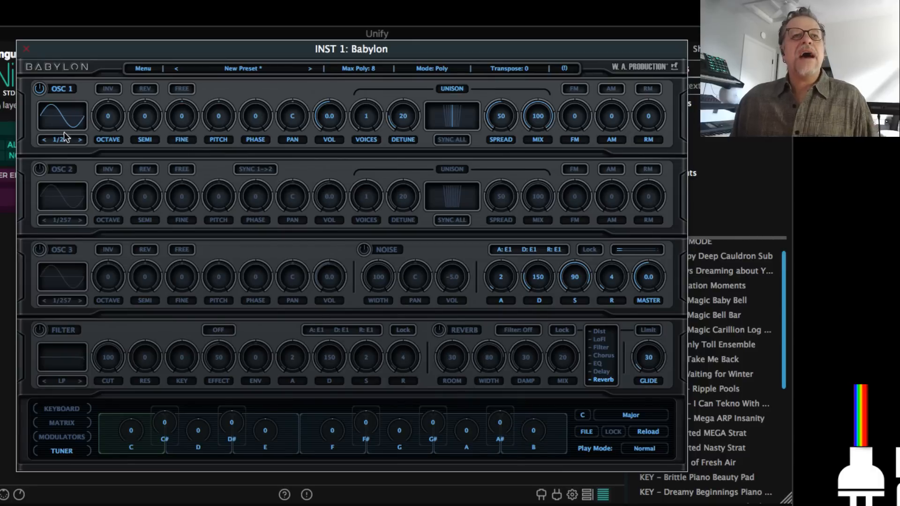
click(80, 140)
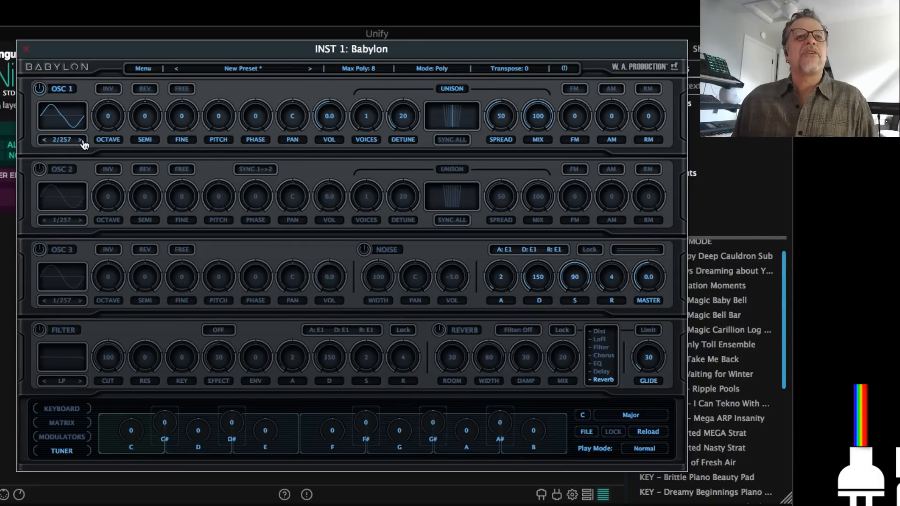
click(81, 140)
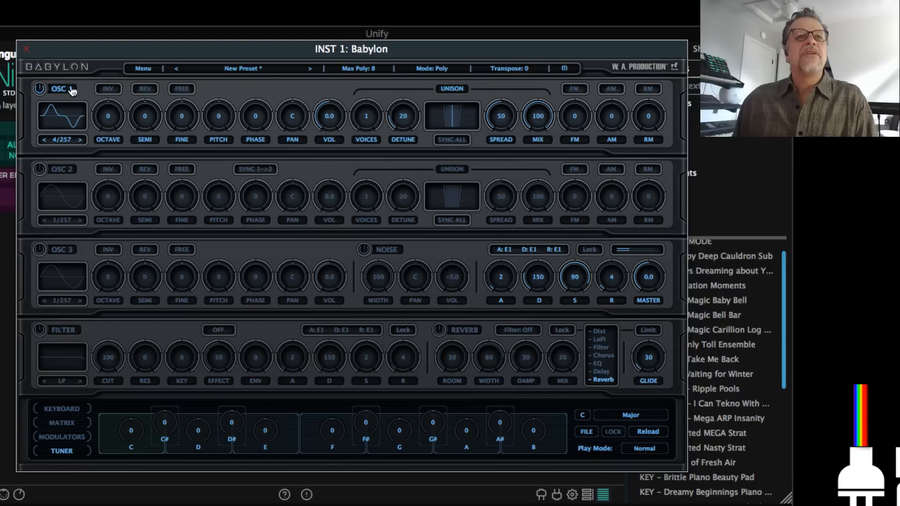
Choose Formant A 3 as OSC 1's waveform and advance through the following waveforms to number 142
click(81, 112)
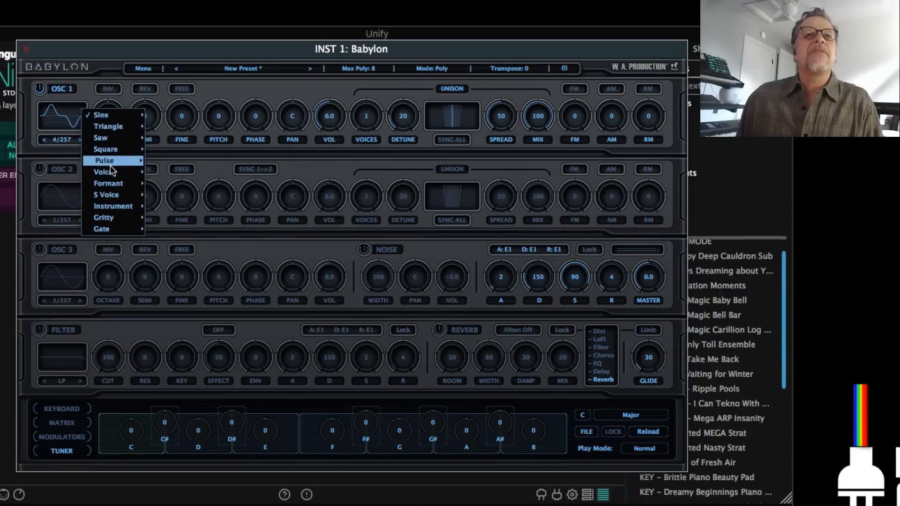
mouse_move(113, 185)
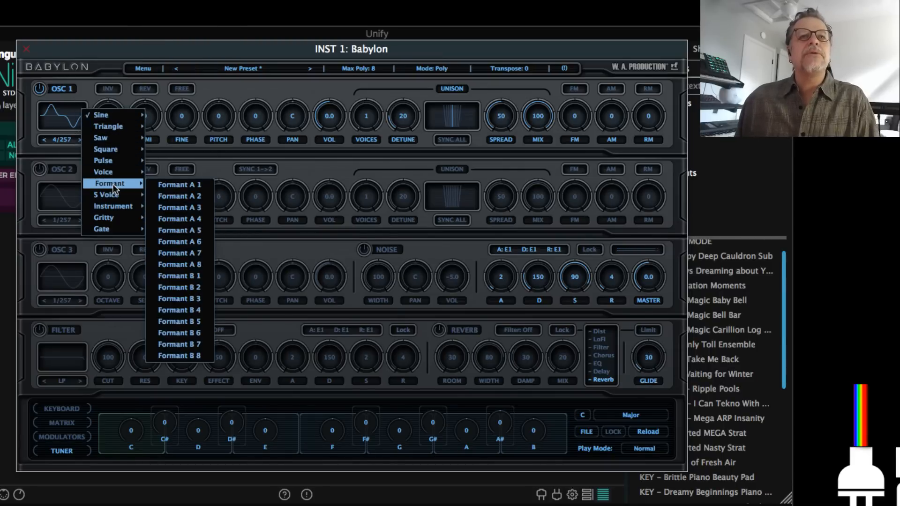
click(178, 208)
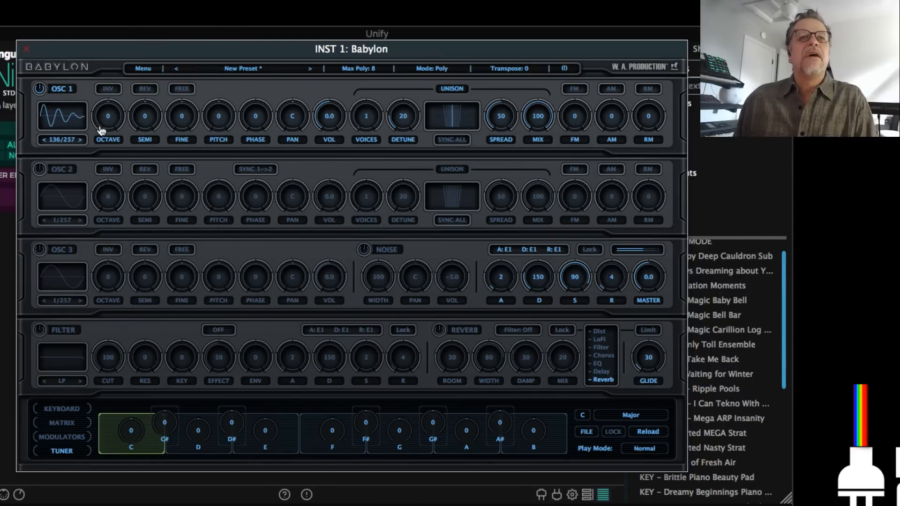
click(82, 141)
click(81, 141)
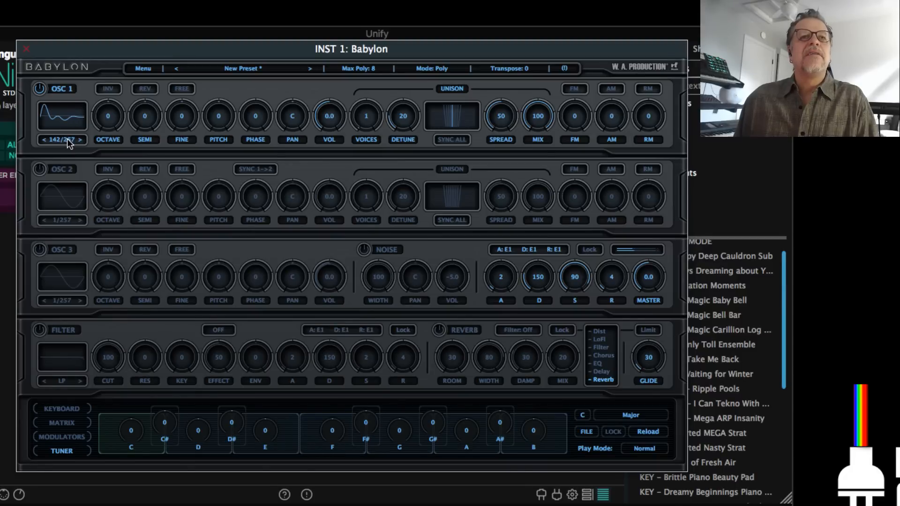
Set OSC 1's waveform to the Saw numbered 66 of 257
click(67, 139)
mouse_move(94, 131)
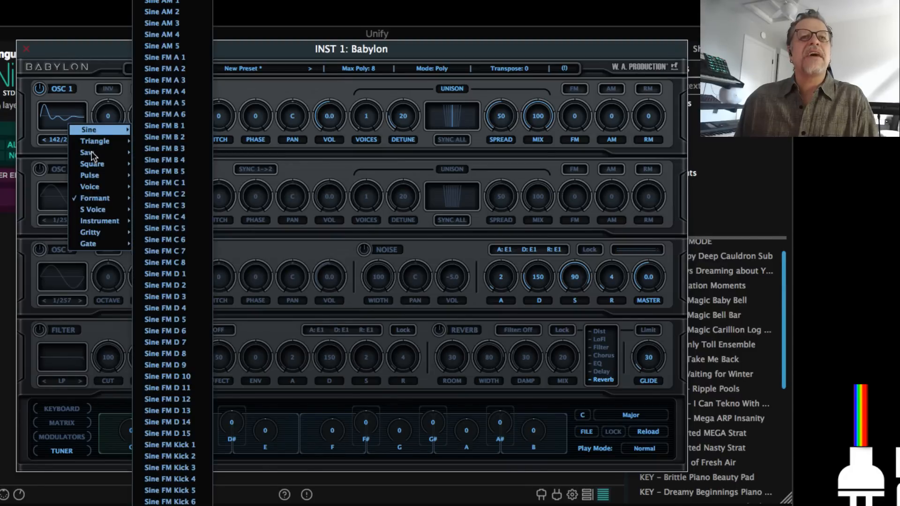
mouse_move(91, 152)
click(163, 151)
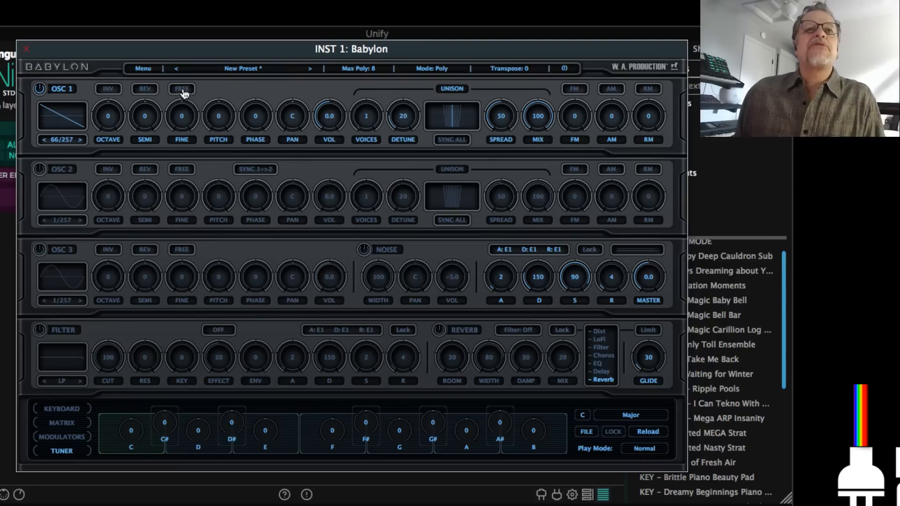
Raise OSC 1's octave to +1 and compare its saw wave with inversion switched on and off, leaving it inverted
click(112, 92)
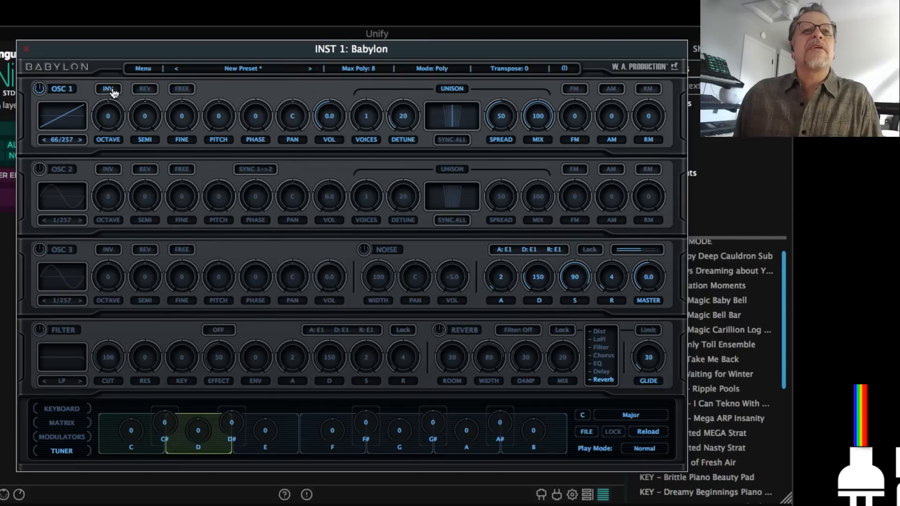
scroll(114, 100, up, 1)
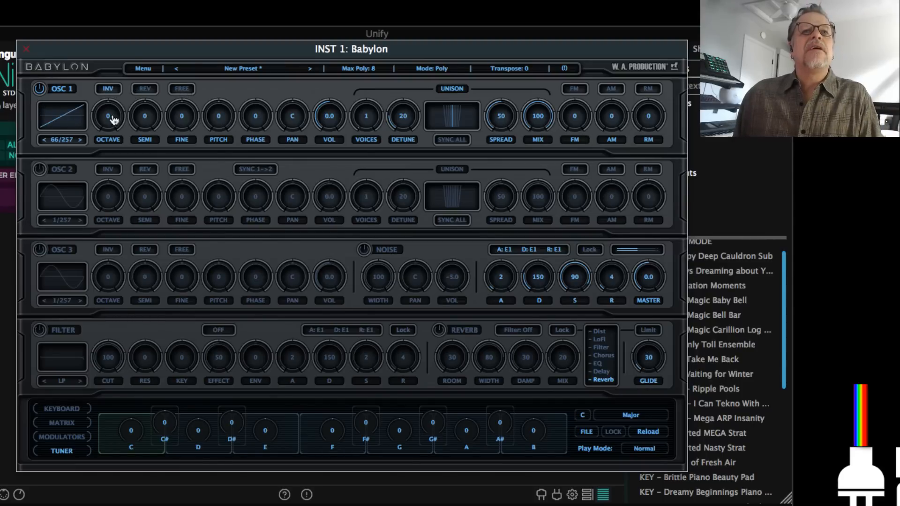
click(113, 89)
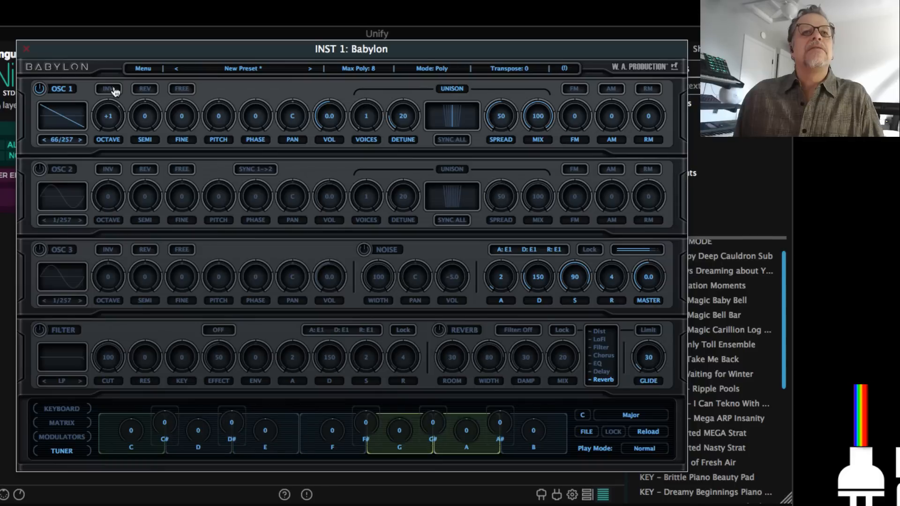
click(112, 89)
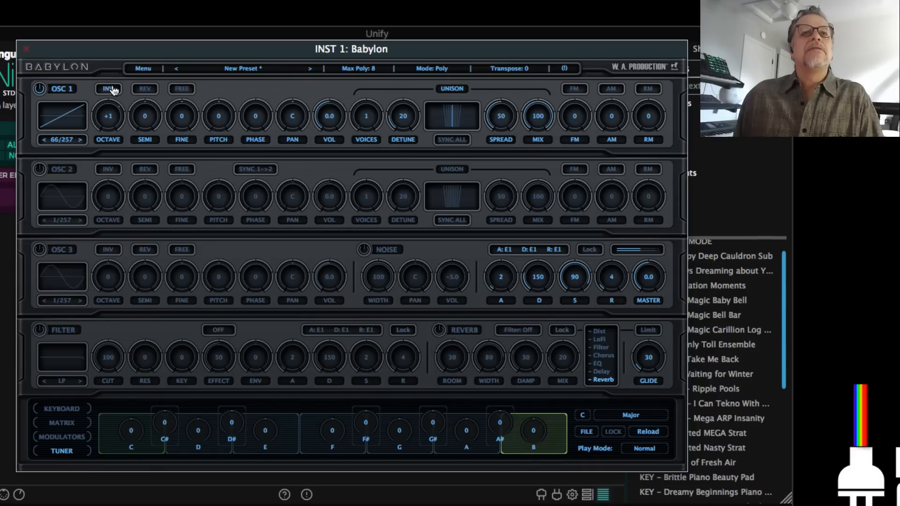
click(112, 90)
click(112, 89)
Try OSC 1's REV and FREE options, switching each one on and back off
click(145, 89)
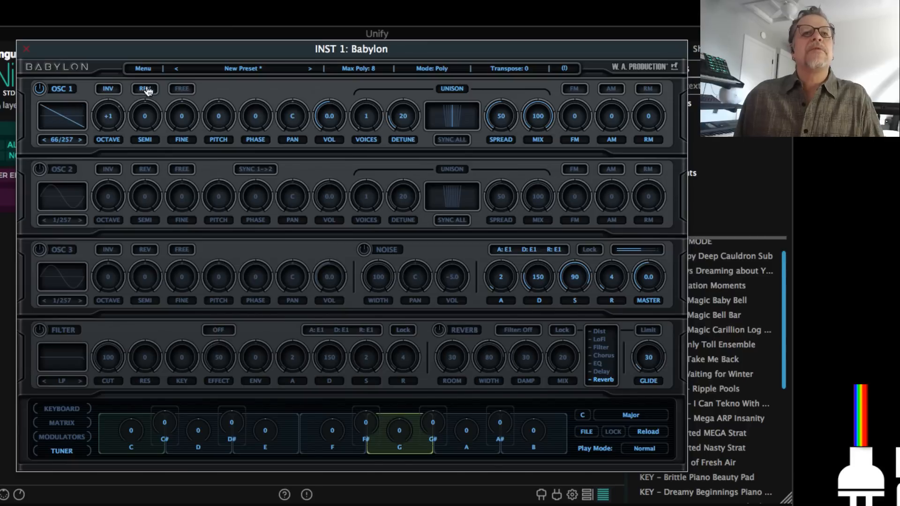
click(145, 89)
click(186, 91)
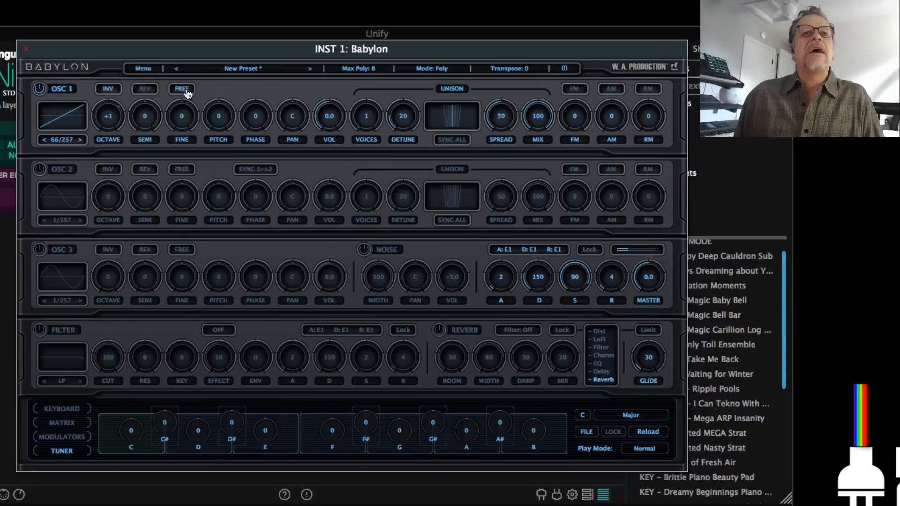
click(186, 92)
Turn off OSC 1's inversion and sweep its phase up and back to 0
click(113, 90)
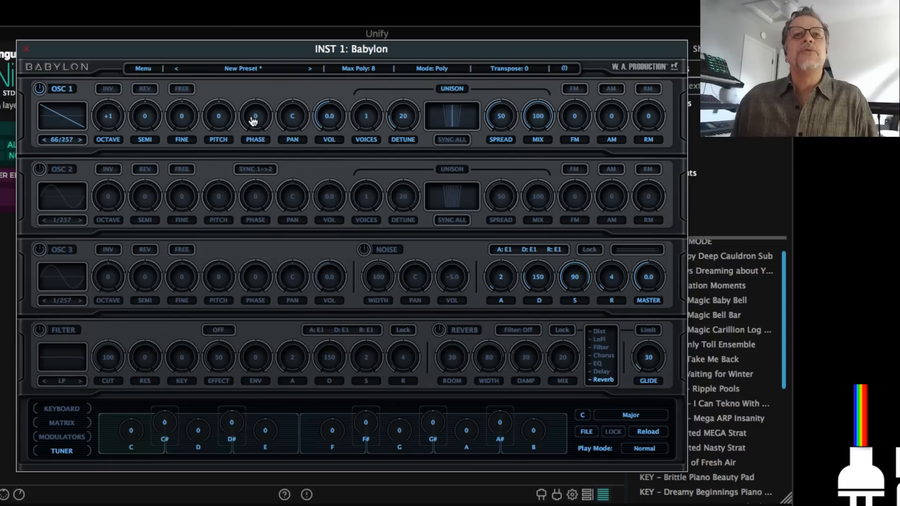
drag(256, 120, 281, 41)
drag(261, 121, 252, 176)
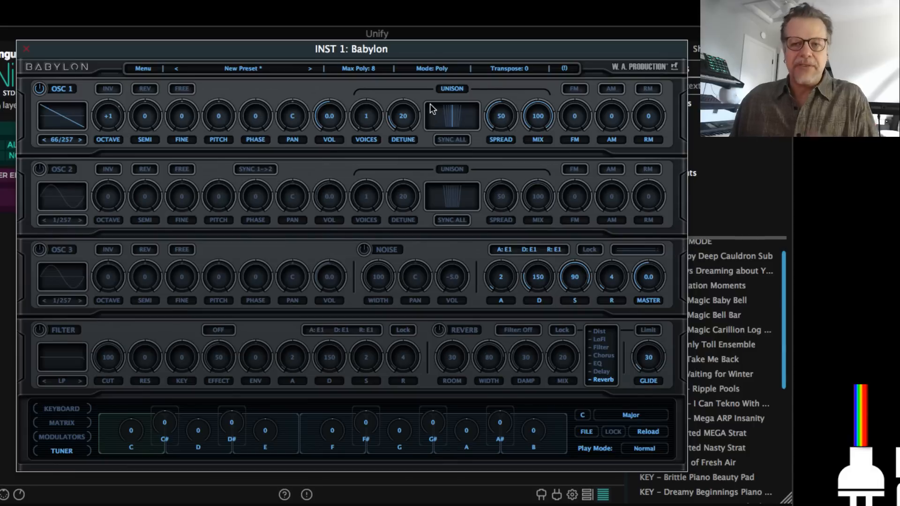
Try OSC 1's unison with 9 voices, set detune to 25, spread to 100 and mix to 94, and return to 1 voice
drag(371, 121, 389, 1)
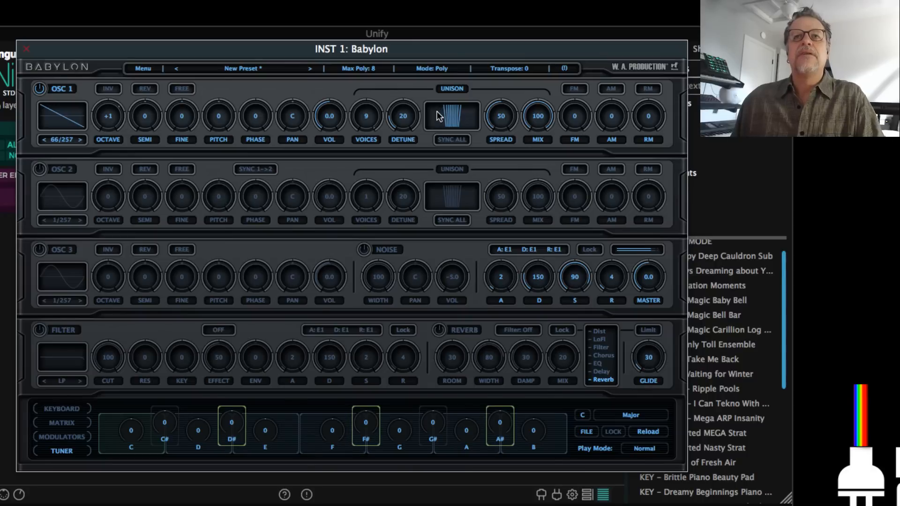
mouse_move(406, 120)
mouse_down()
mouse_move(421, 38)
mouse_move(407, 122)
mouse_up()
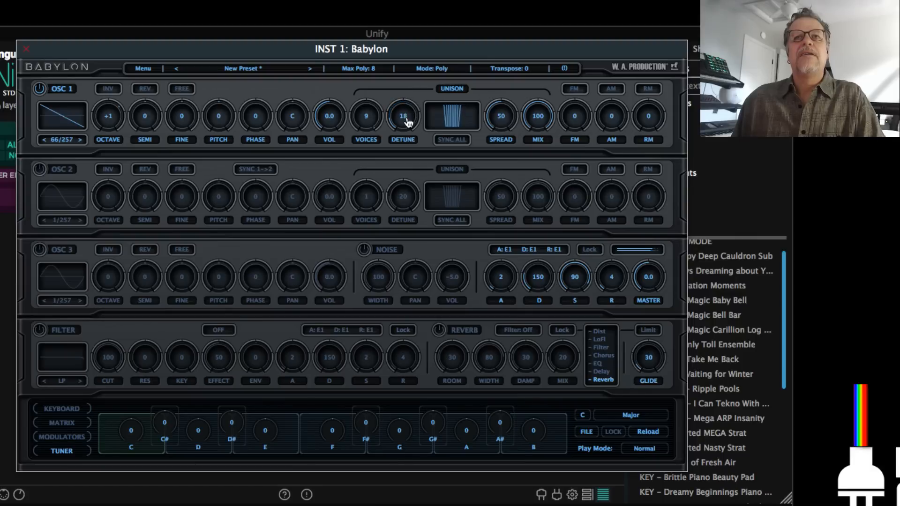
drag(518, 116, 527, 36)
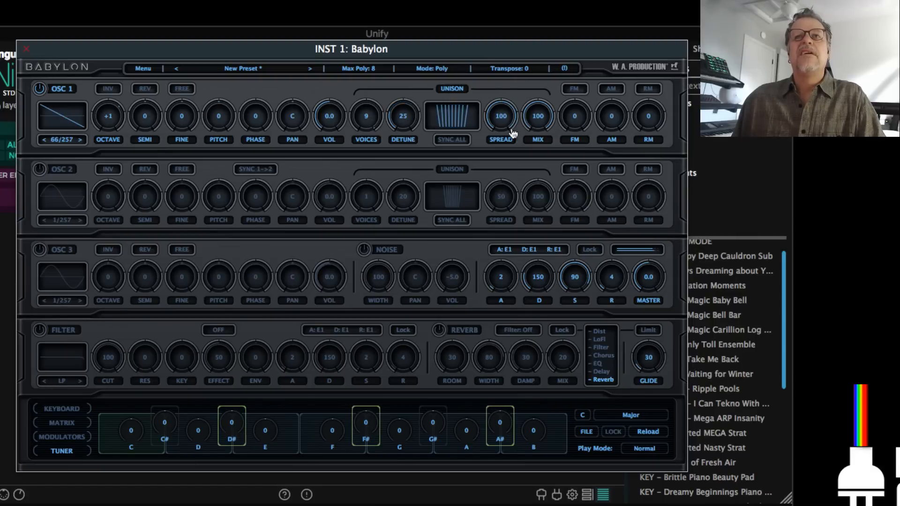
drag(544, 114, 527, 225)
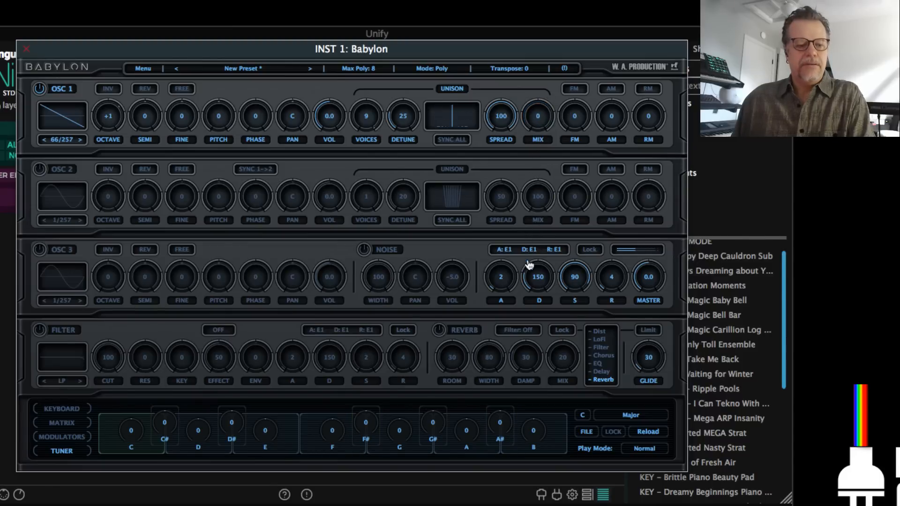
drag(531, 273, 538, 120)
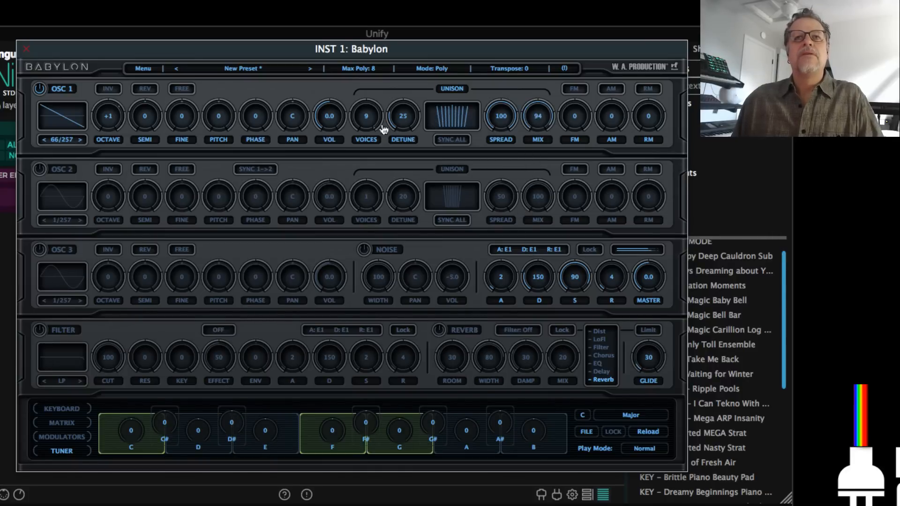
drag(370, 117, 391, 358)
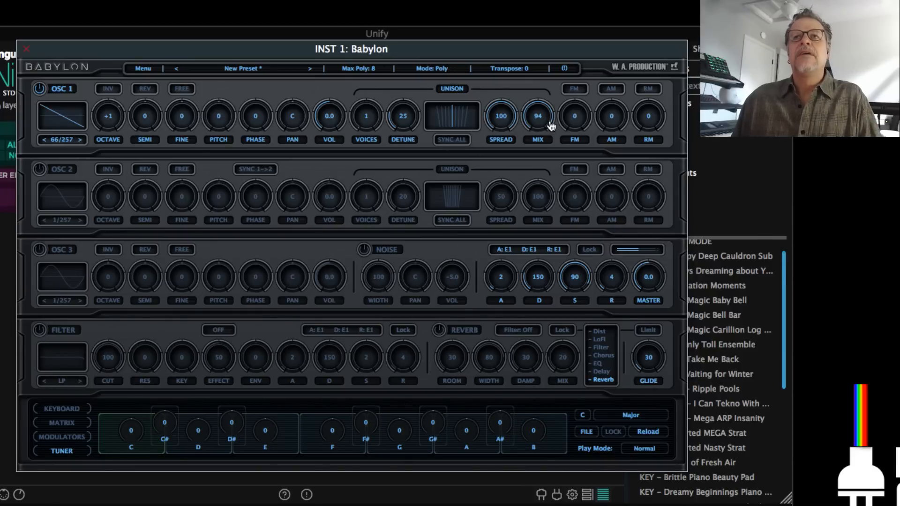
Enable OSC 1's FM and AM modulation, sweeping the FM amount up and back to 0
drag(579, 117, 599, 68)
drag(577, 118, 580, 187)
click(612, 89)
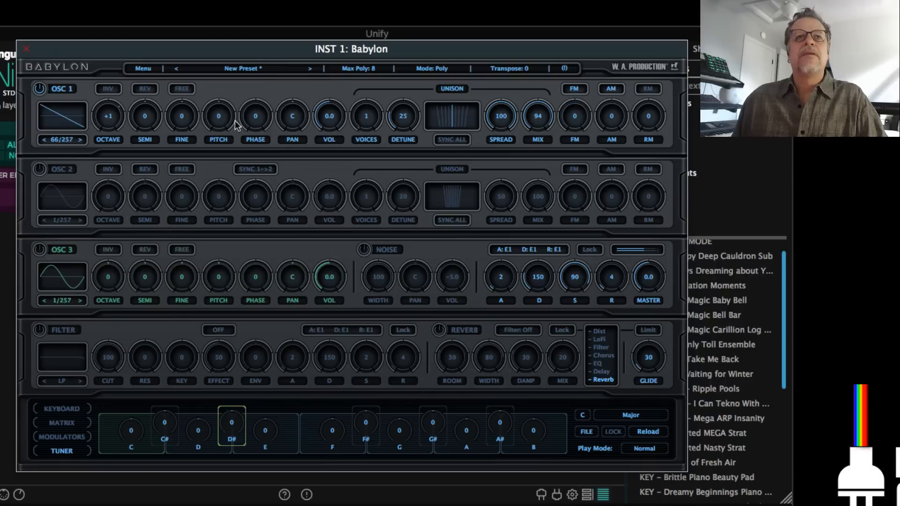
Switch OSC 1 to sine-category waveform 10/257, then raise its AM amount to 100 and ease it back to 86
click(59, 125)
mouse_move(77, 126)
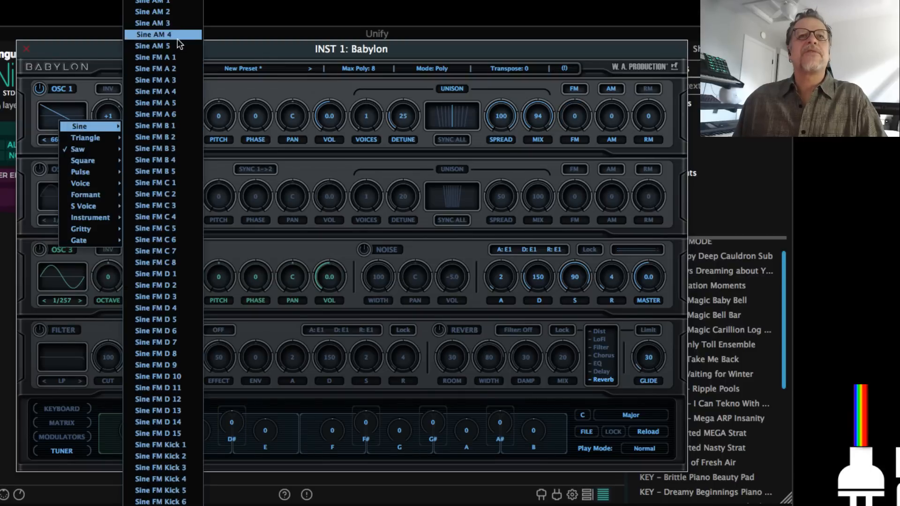
click(185, 6)
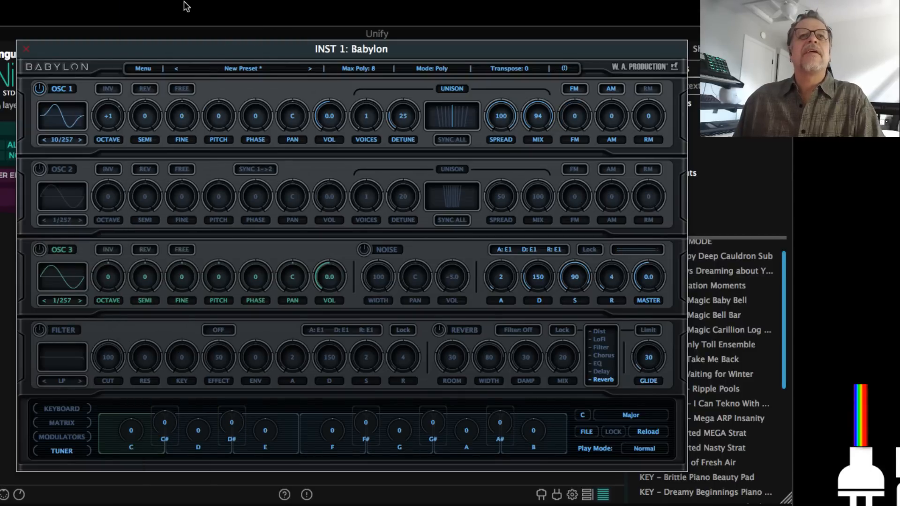
drag(620, 118, 630, 10)
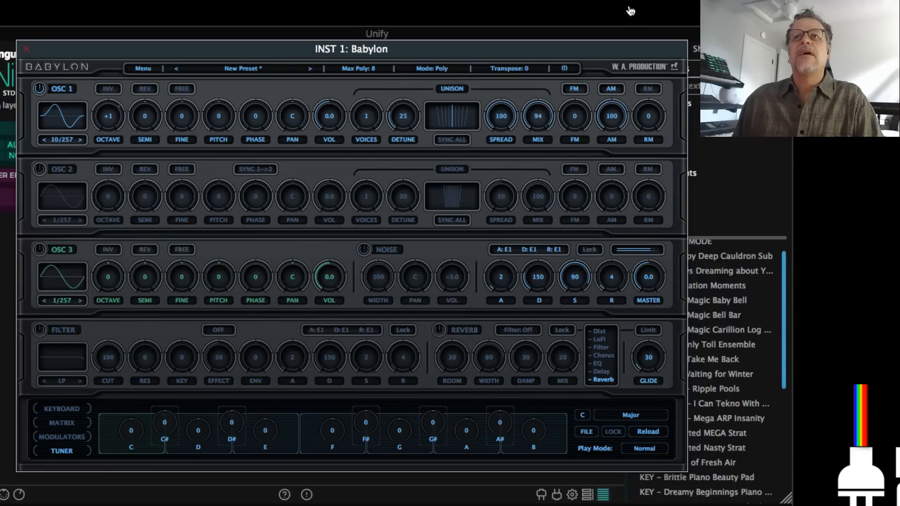
scroll(617, 111, down, 4)
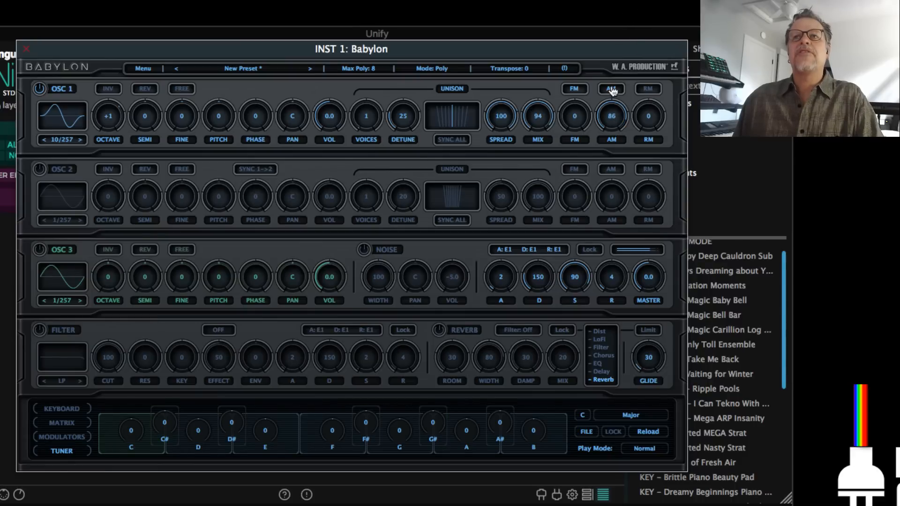
Enable OSC 1's ring modulation and balance the modulation amounts at FM 55, AM 32 and RM 98
click(648, 89)
drag(648, 117, 670, 14)
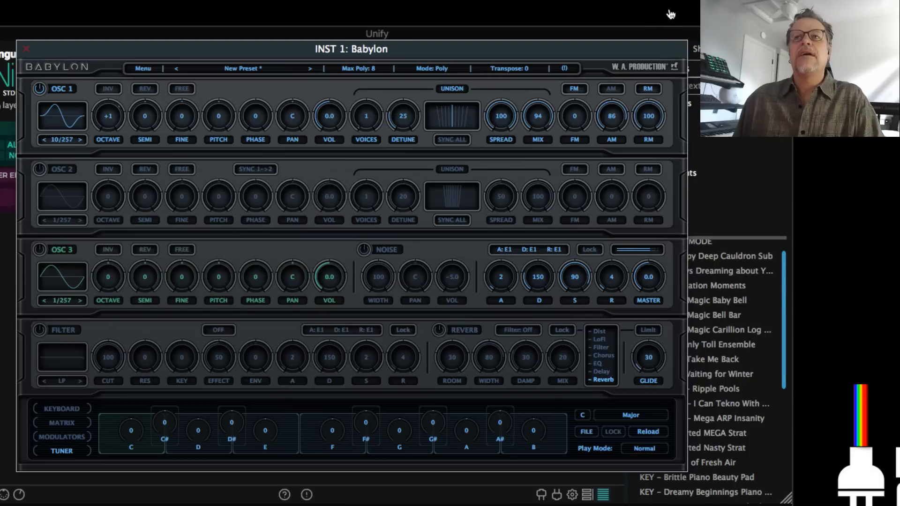
drag(622, 110, 621, 85)
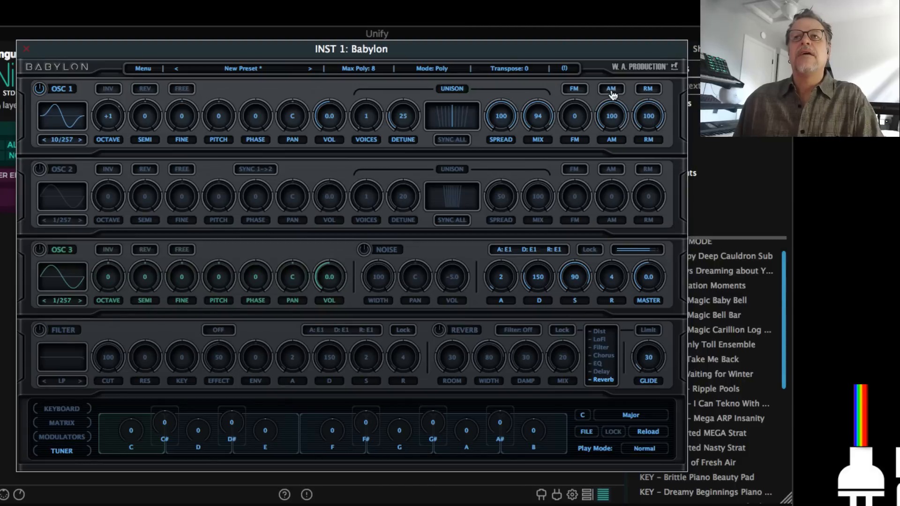
drag(609, 122, 610, 186)
drag(586, 136, 594, 61)
drag(611, 103, 649, 118)
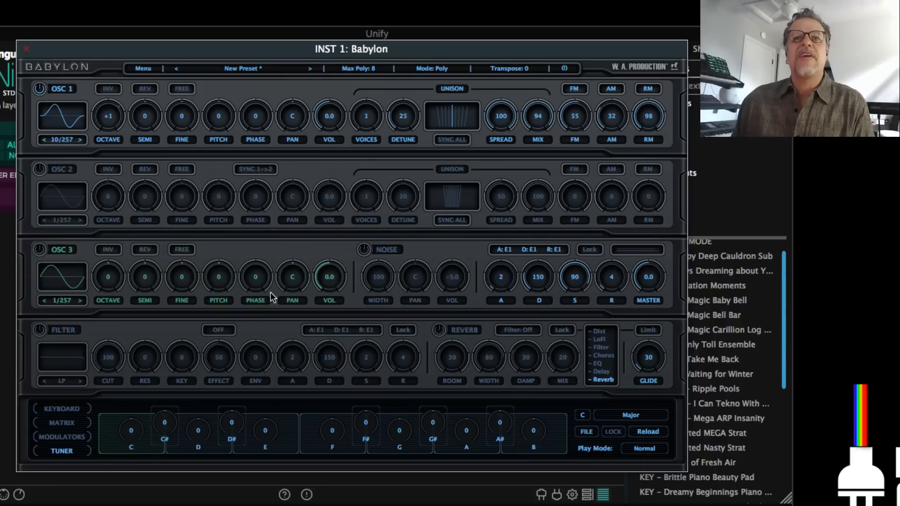
Enable the noise generator with width 76 and volume -5.3, and set the amplitude envelope's sustain to 69
click(364, 251)
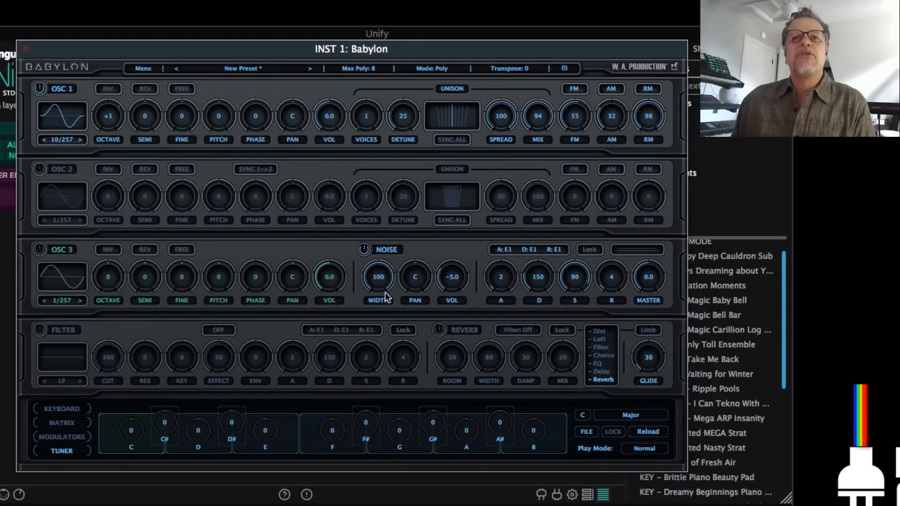
mouse_move(377, 287)
mouse_down()
mouse_move(377, 276)
mouse_move(376, 302)
mouse_up()
mouse_move(450, 279)
mouse_down()
mouse_move(468, 239)
mouse_move(454, 287)
mouse_up()
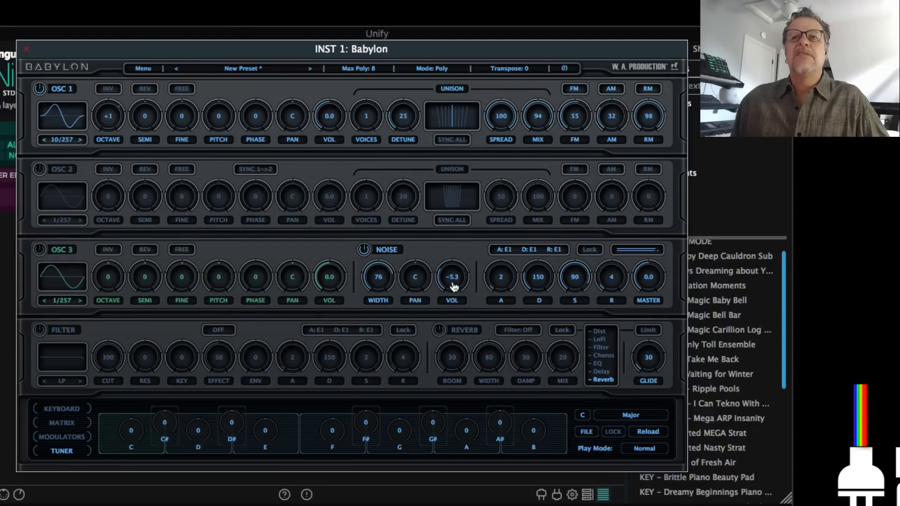
drag(579, 280, 581, 302)
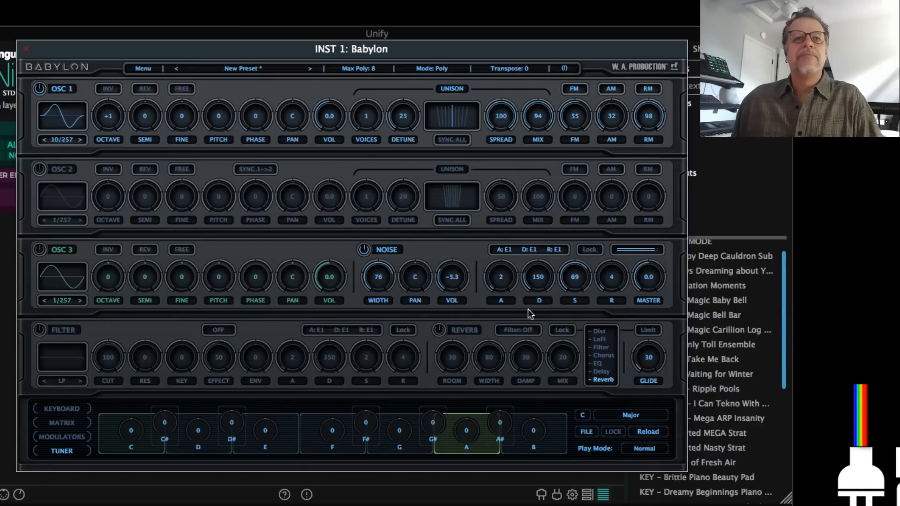
Try the main low-pass filter with cutoff 67 and resonance 54, and switch it back off
click(39, 330)
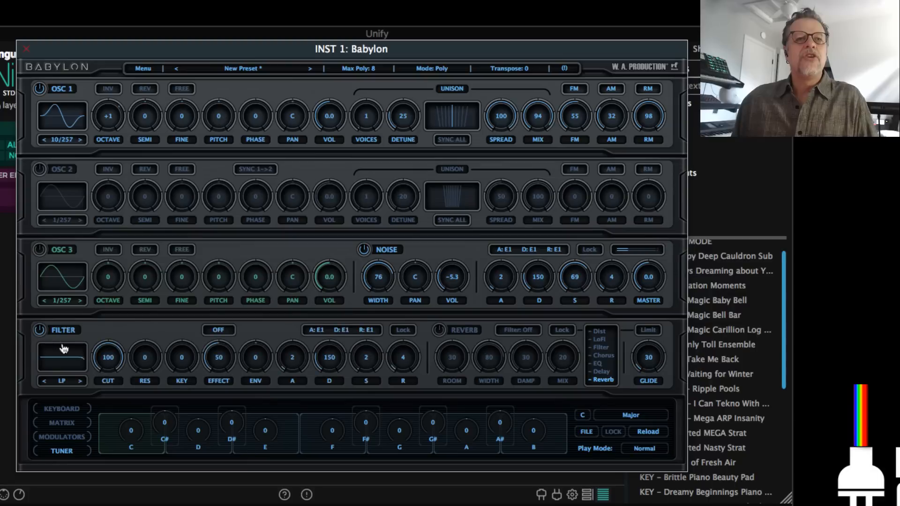
drag(108, 358, 112, 406)
drag(150, 343, 156, 323)
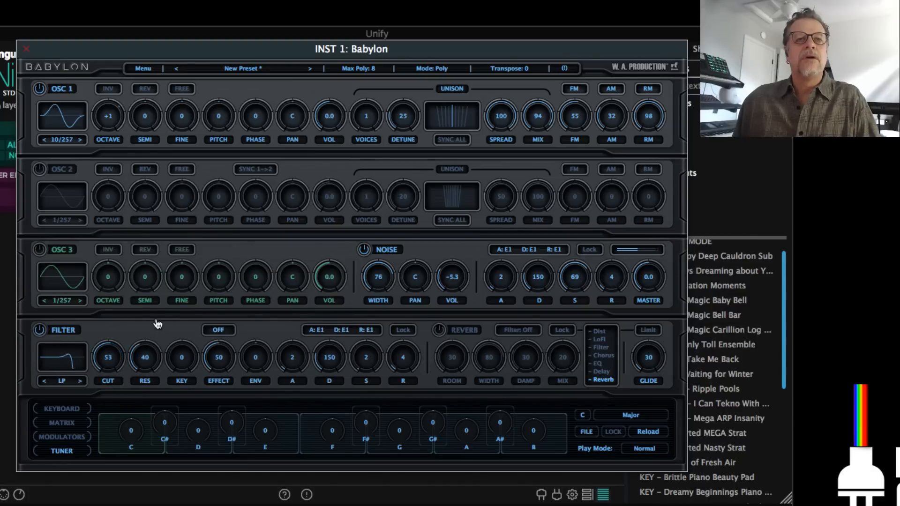
mouse_move(121, 352)
mouse_down()
mouse_move(113, 367)
mouse_move(124, 322)
mouse_move(112, 380)
mouse_move(118, 346)
mouse_up()
click(40, 329)
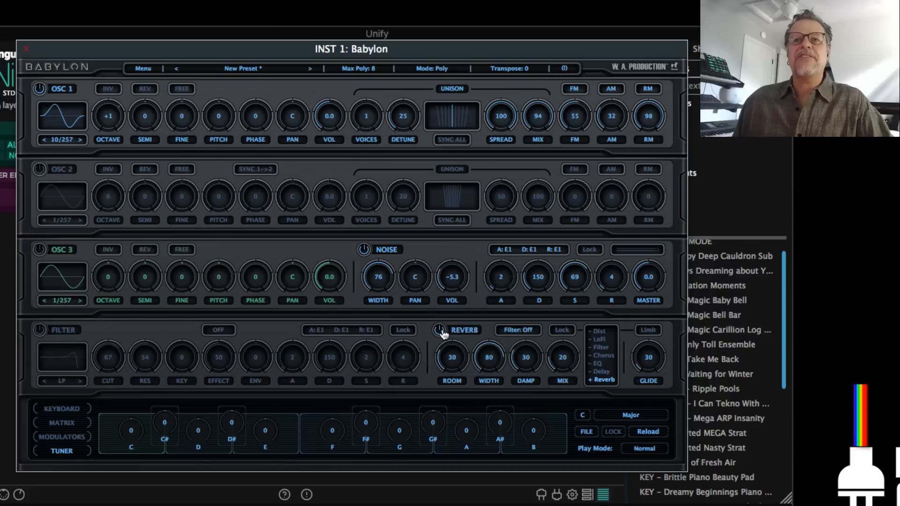
Switch on the low-pass Filter effect with cut 10.0 and resonance 6.4, toggling it off and on to compare the sound
click(604, 348)
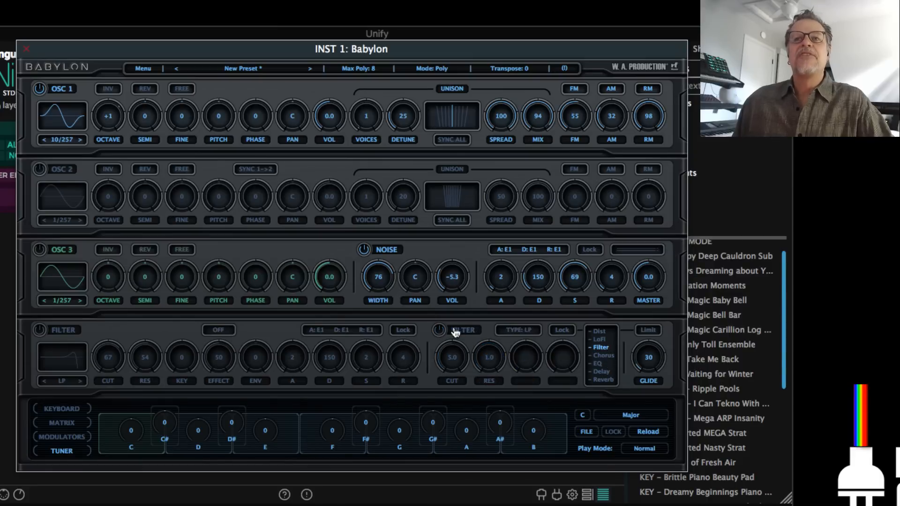
click(441, 331)
drag(451, 358, 512, 283)
drag(458, 353, 486, 294)
drag(482, 361, 465, 372)
click(439, 331)
click(439, 330)
click(439, 330)
click(438, 330)
click(438, 330)
click(439, 330)
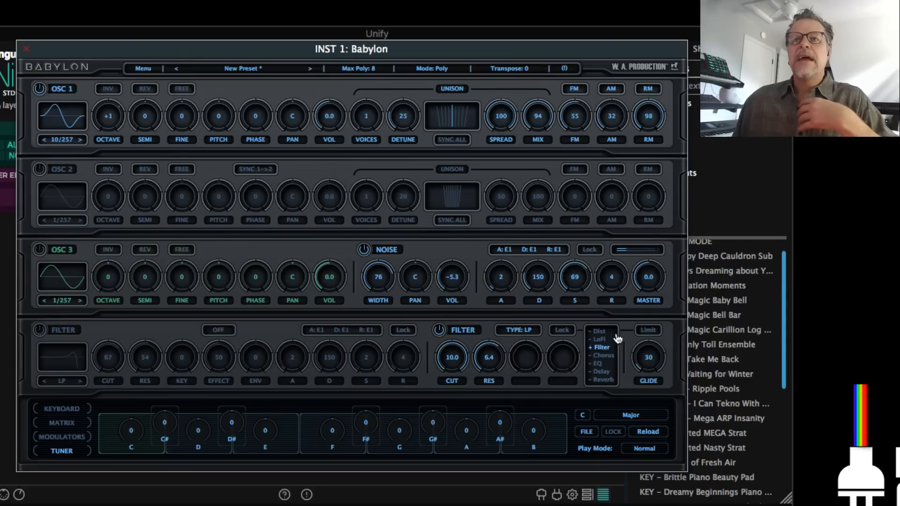
Browse the EQ, Delay and Reverb effects, and switch on the Dist effect with a gain of 4.0
click(598, 365)
click(600, 372)
click(601, 379)
click(600, 328)
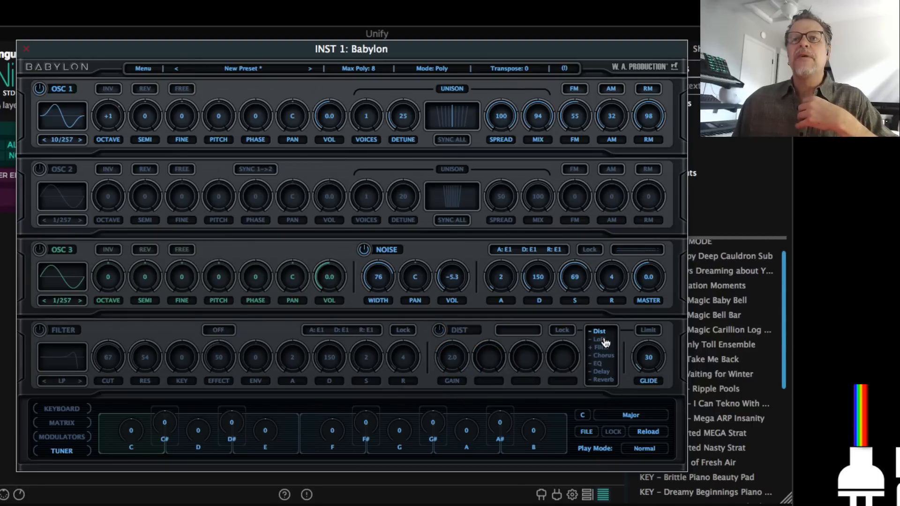
click(440, 330)
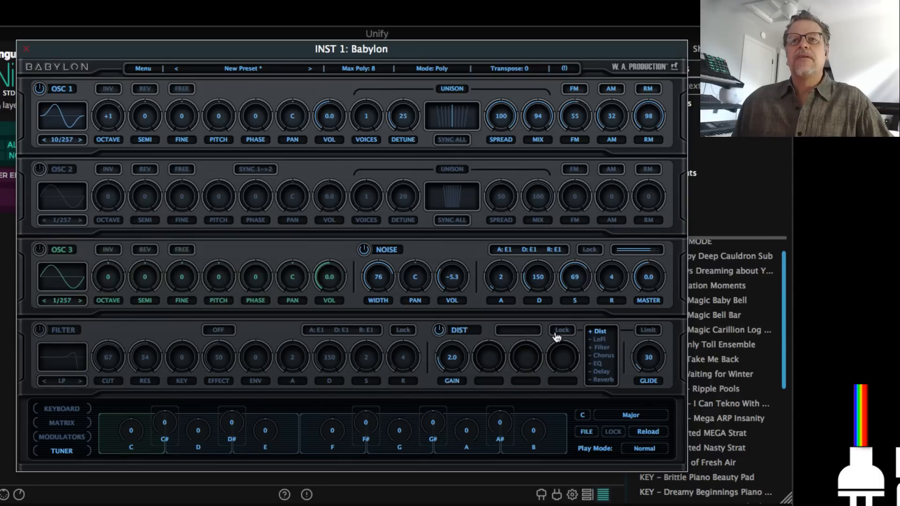
drag(459, 351, 462, 319)
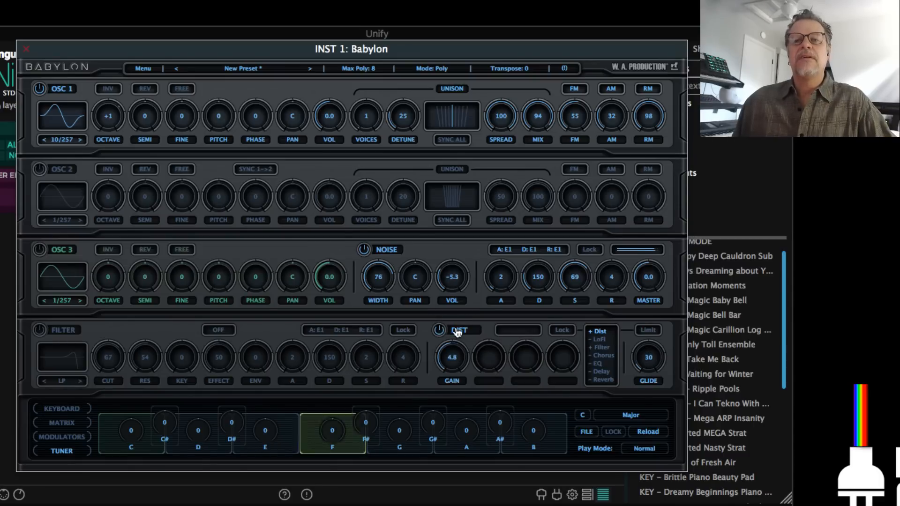
Switch on the LoFi effect and vary its sample, bit and mix settings
click(599, 340)
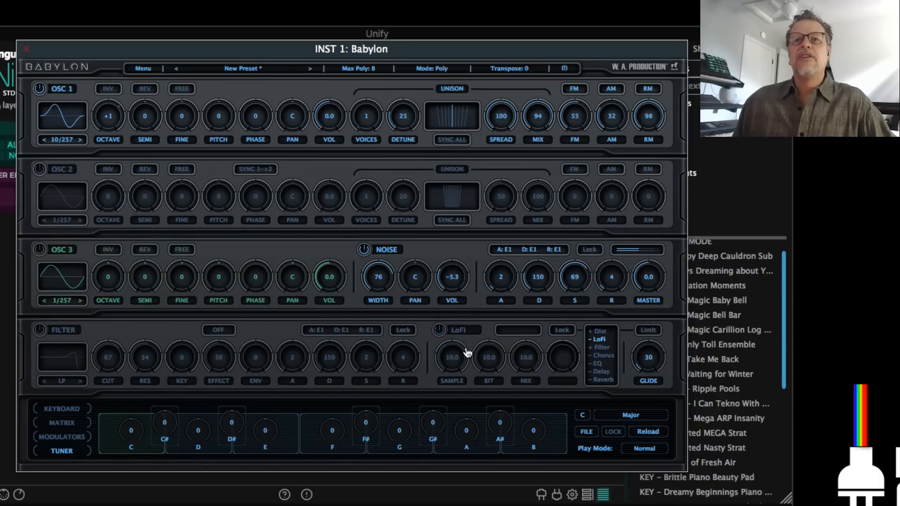
click(439, 331)
drag(461, 349, 576, 370)
Lower the Filter effect's cut to about 9.5 and switch on the Chorus effect with all settings at 5.0
click(602, 347)
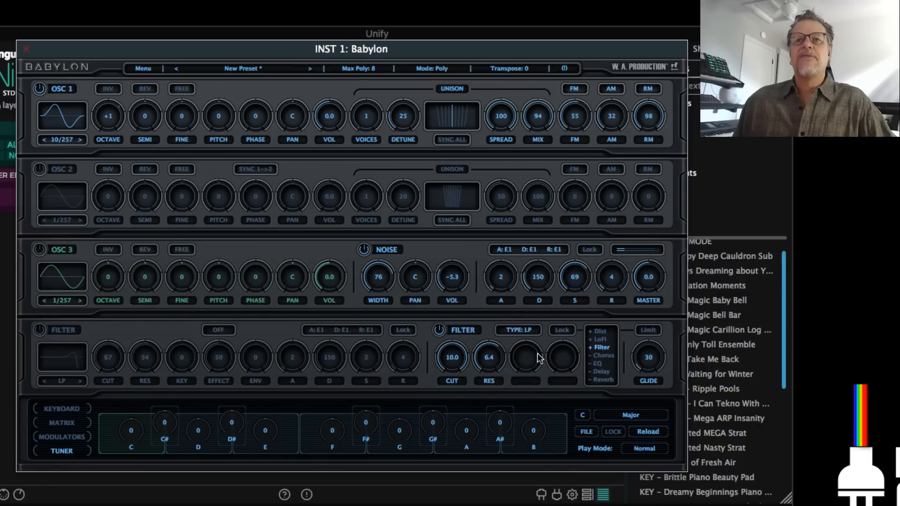
drag(448, 384, 450, 370)
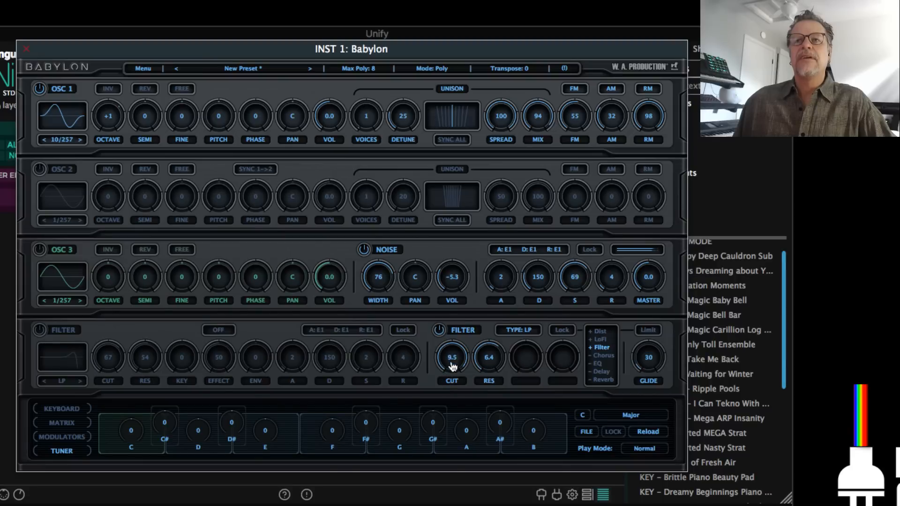
click(603, 357)
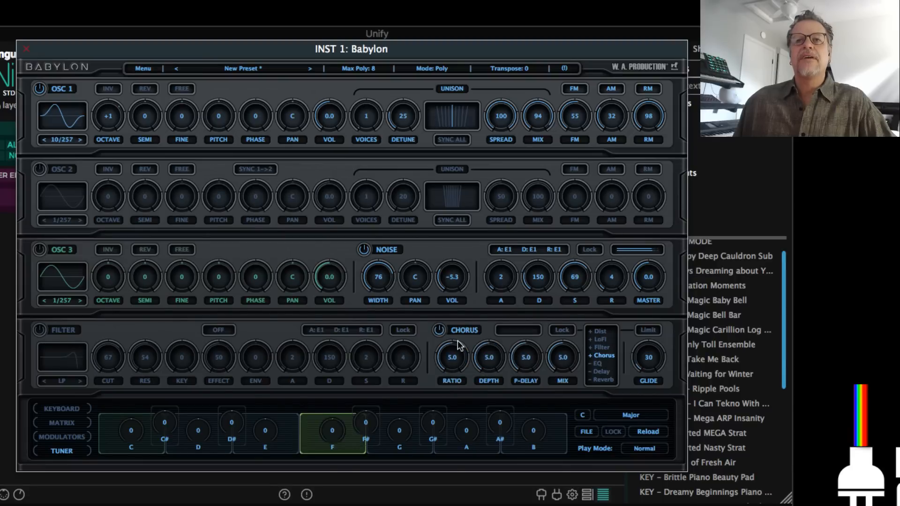
Try the EQ effect with low -0.2, mid -4.8 and high 4.8, and switch it back off
click(599, 364)
click(439, 331)
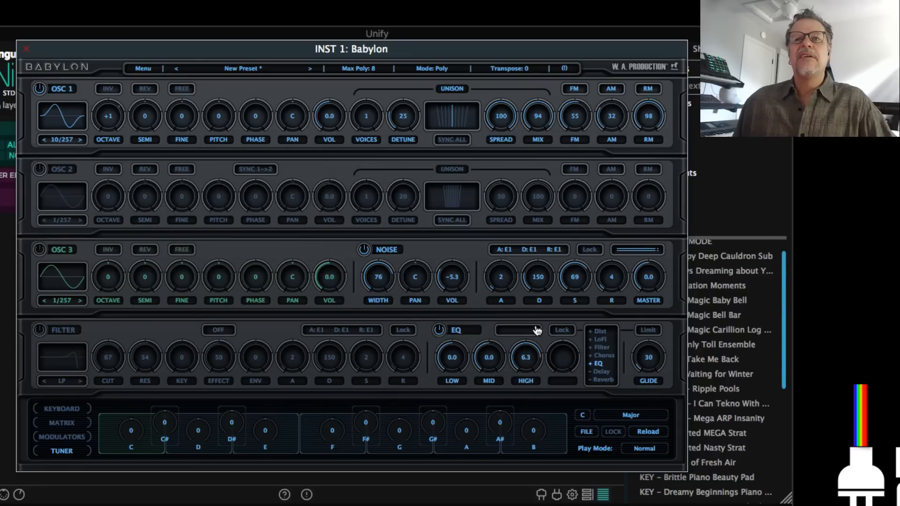
drag(529, 345, 483, 377)
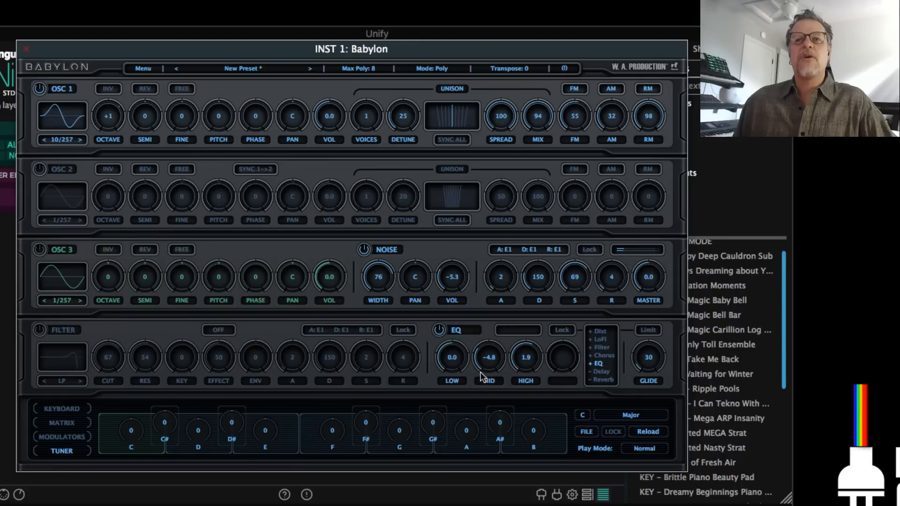
drag(456, 346, 454, 370)
drag(526, 357, 537, 347)
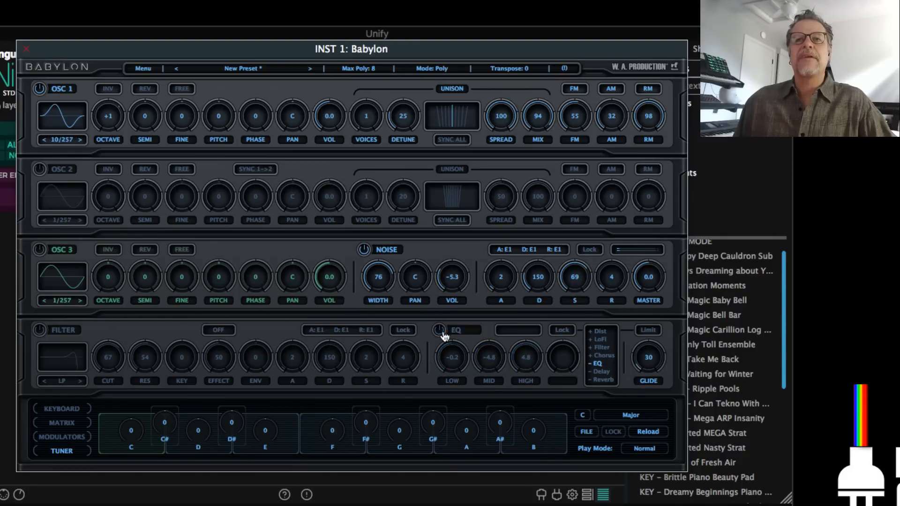
Switch on the Delay effect at 1/4 with Ping enabled and its filter set to LP: 1000 Hz
click(601, 372)
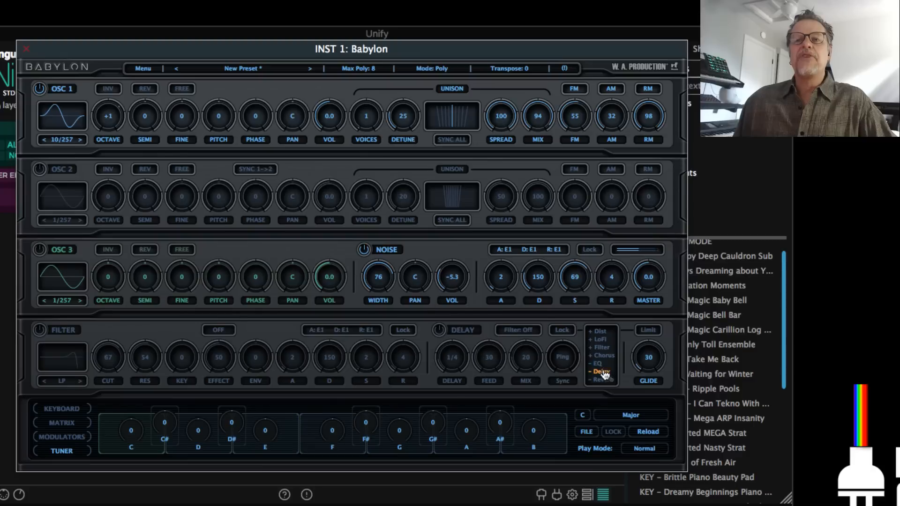
click(439, 331)
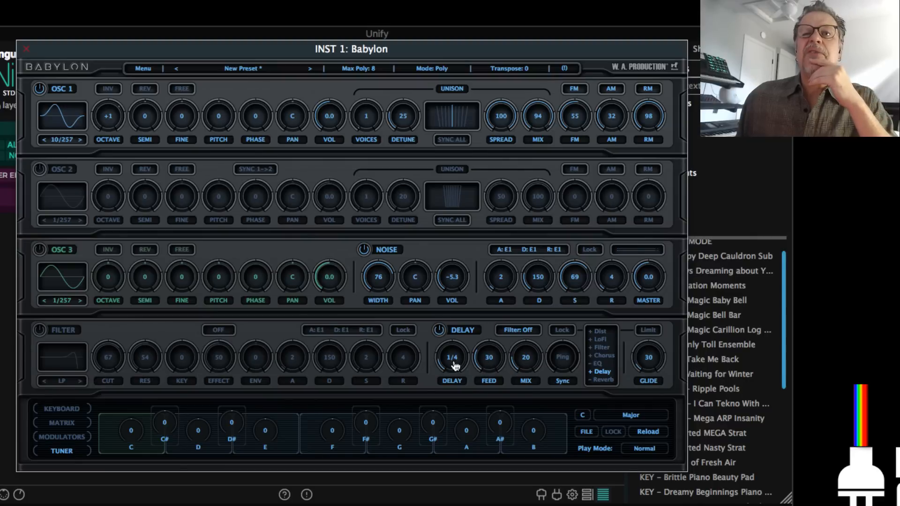
click(529, 332)
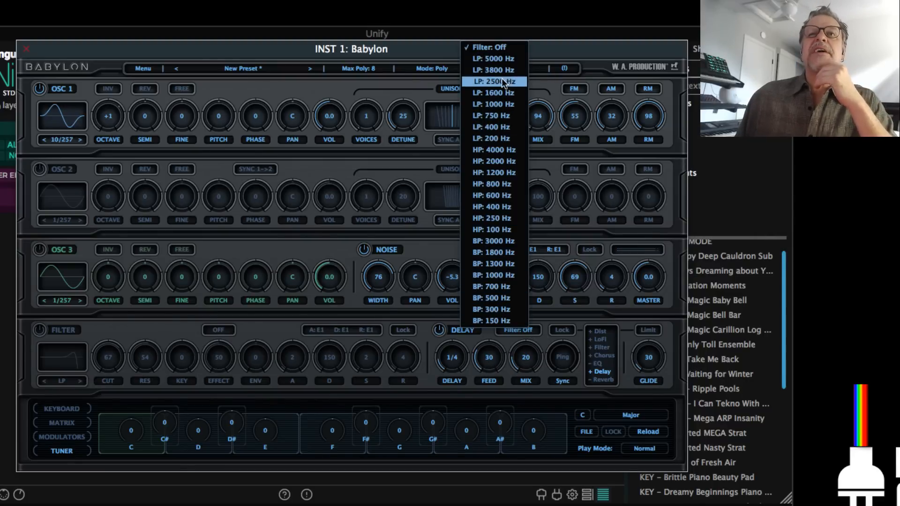
click(498, 103)
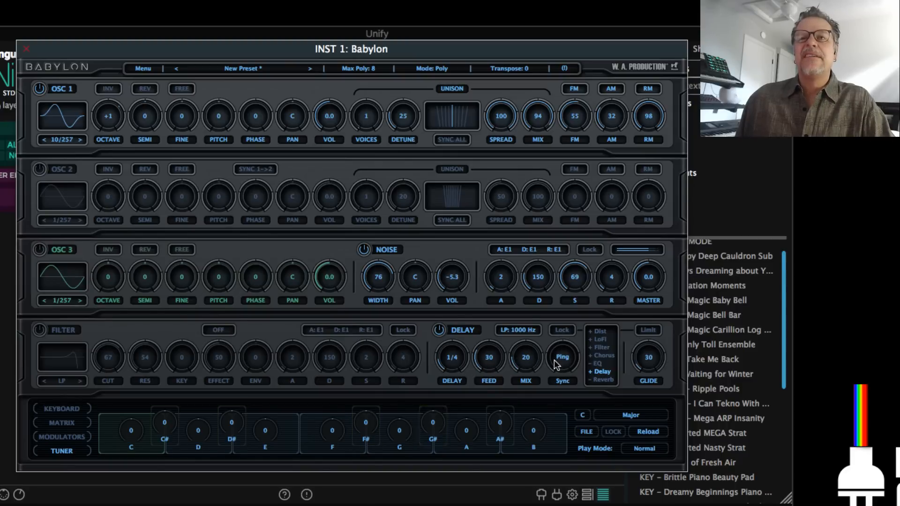
Switch on the Reverb effect, raise its room size slightly and reduce its damping
click(596, 380)
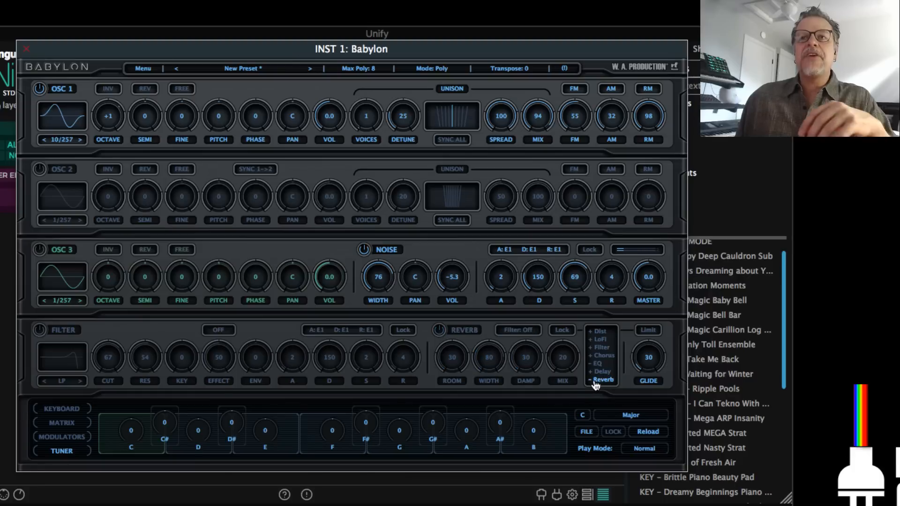
click(440, 332)
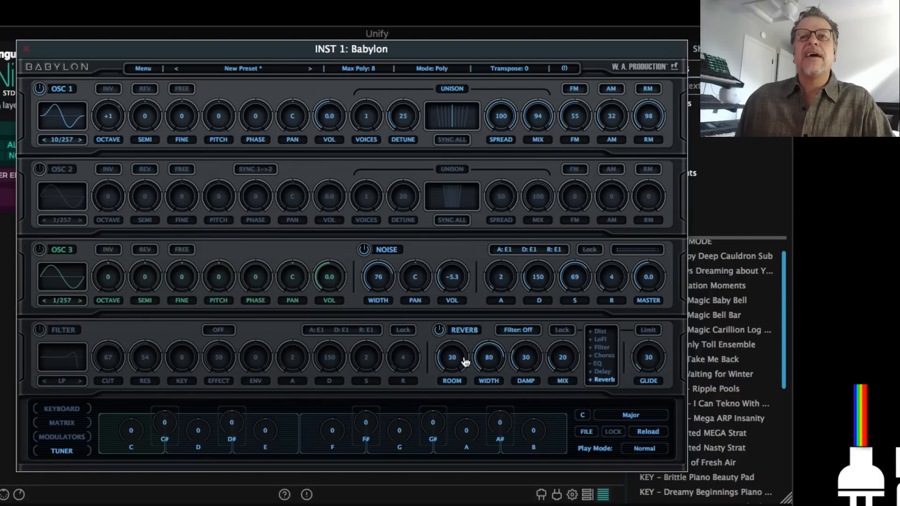
mouse_move(459, 347)
mouse_down()
mouse_move(471, 305)
mouse_move(462, 340)
mouse_up()
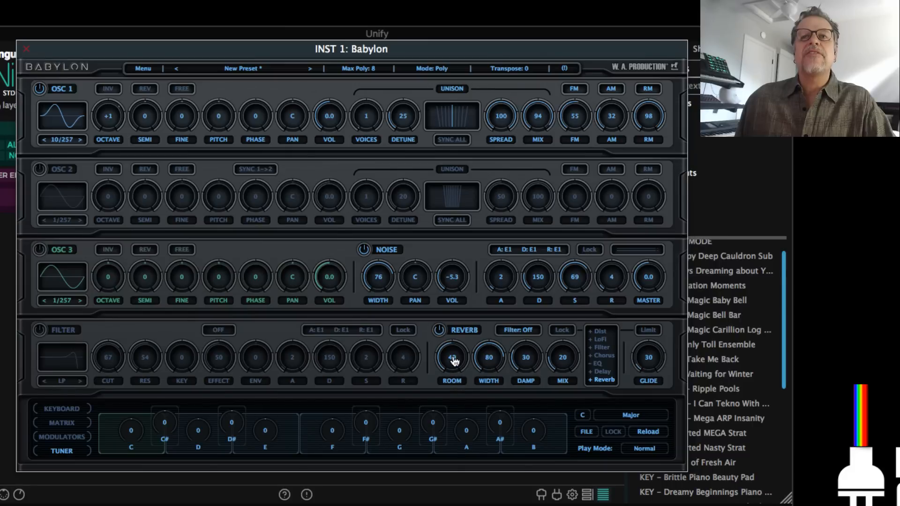
drag(531, 371, 531, 377)
Reorder the effects chain to Chorus, Reverb, LoFi, Filter, EQ, Dist, Delay
drag(569, 348, 602, 333)
mouse_move(601, 363)
mouse_down()
mouse_move(602, 333)
mouse_move(606, 377)
mouse_up()
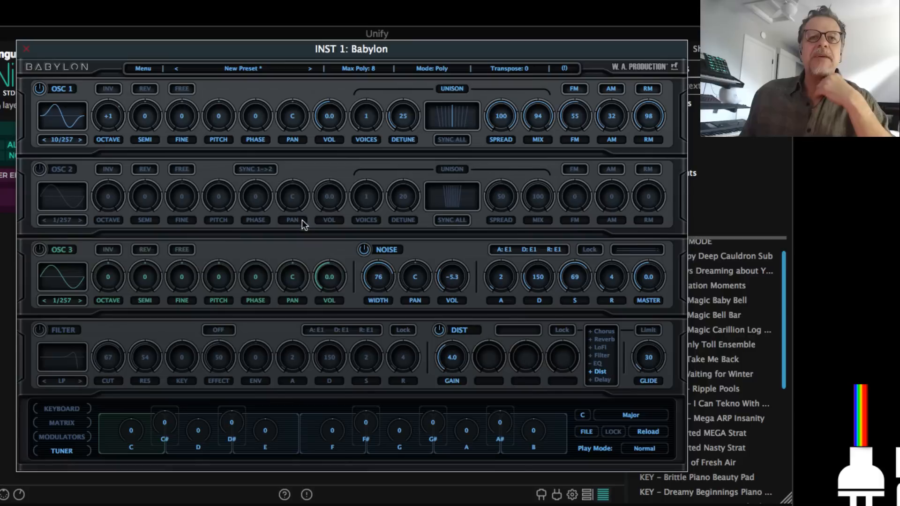
View Babylon's keyboard page and its modulation matrix page
click(66, 410)
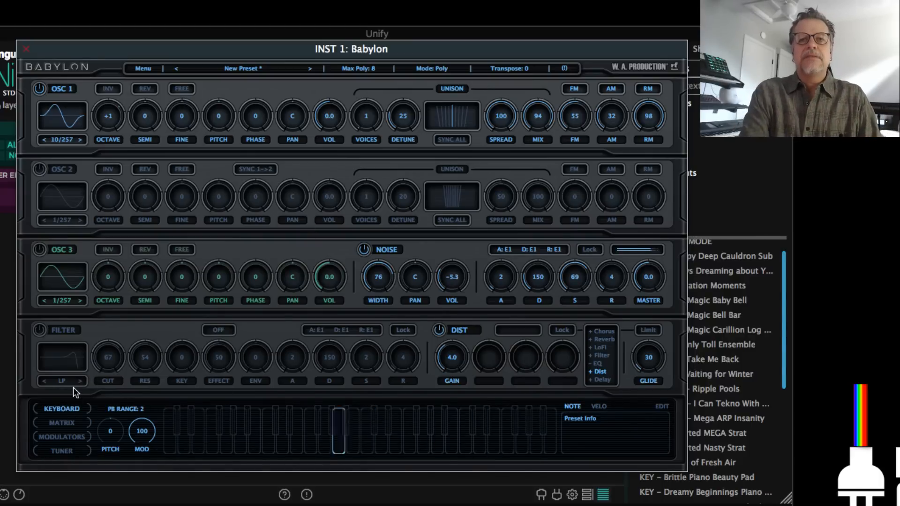
click(72, 426)
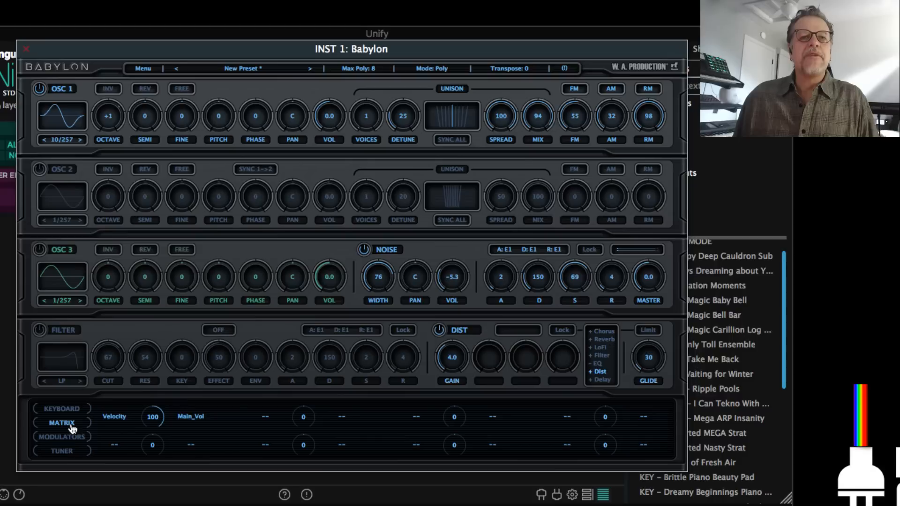
Examine the matrix's available modulation sources, then the modulators page with its LFOs, vibrato and second envelope
click(266, 417)
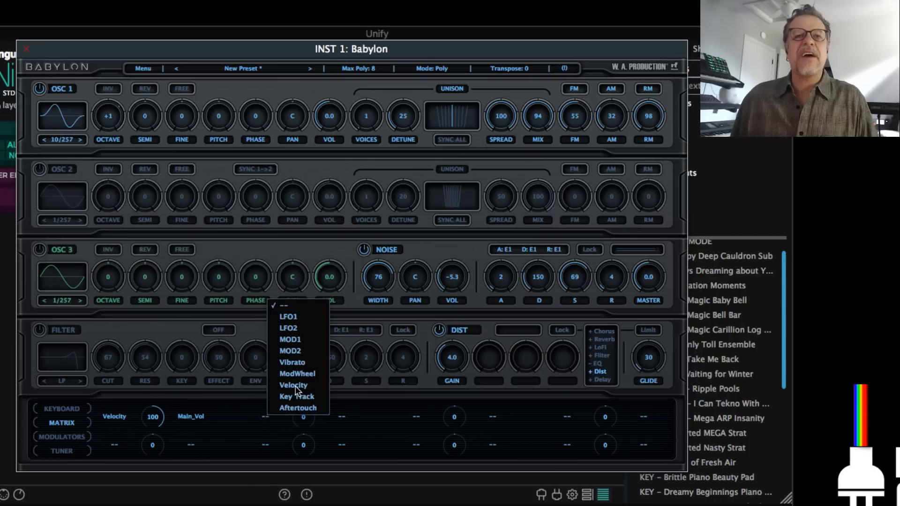
click(62, 437)
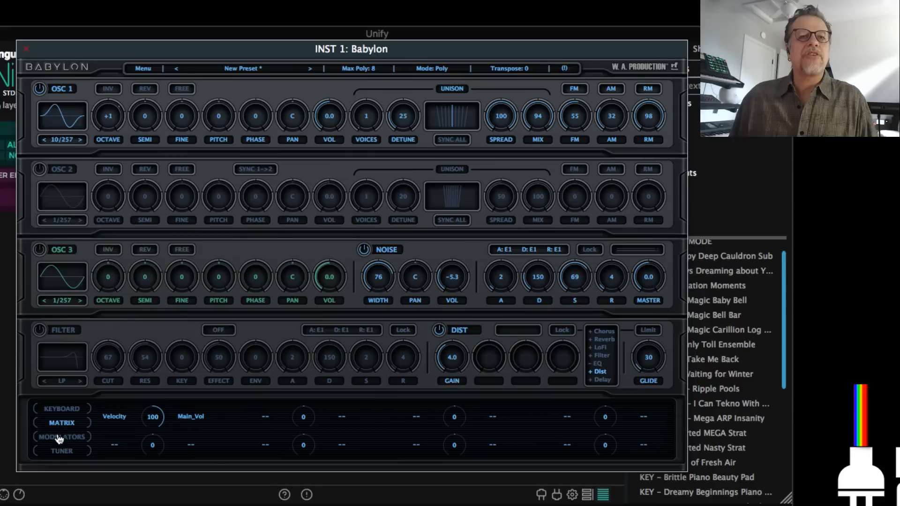
click(62, 437)
click(132, 436)
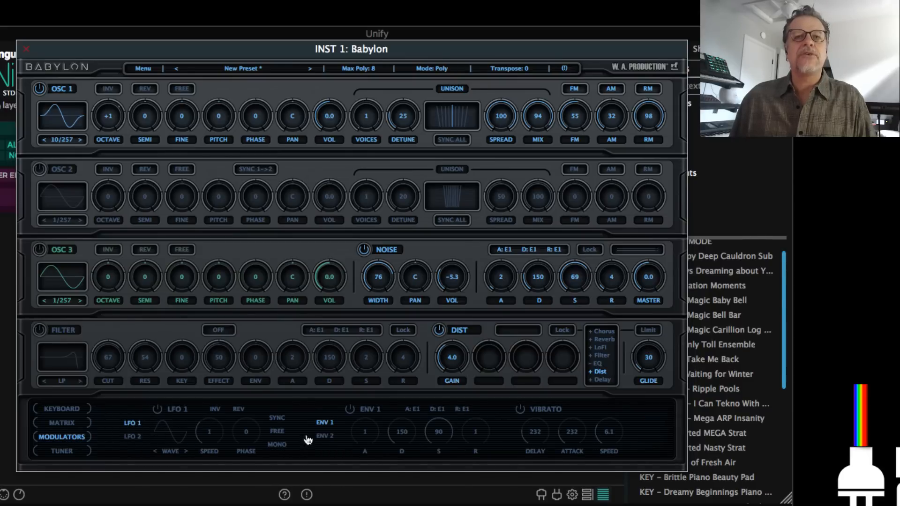
click(322, 438)
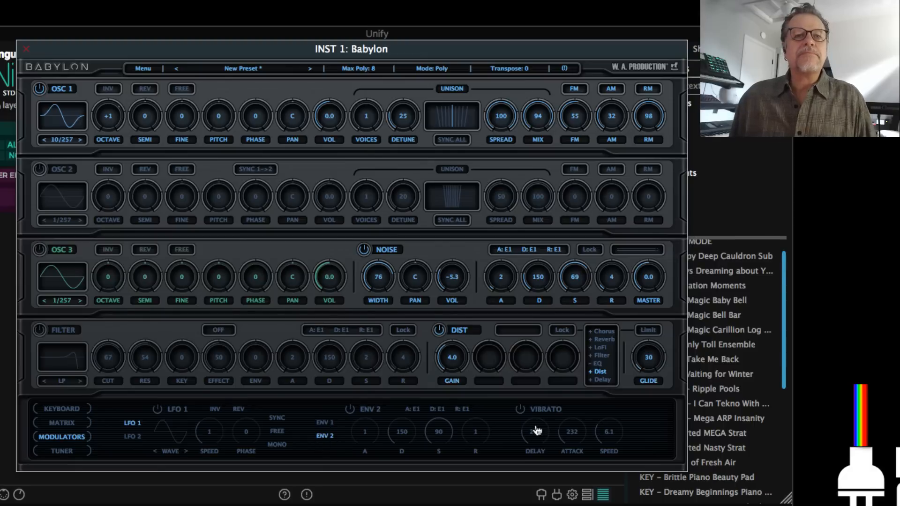
Assign Vibrato as the source of the second modulation matrix slot and browse its possible destinations
click(54, 424)
click(265, 418)
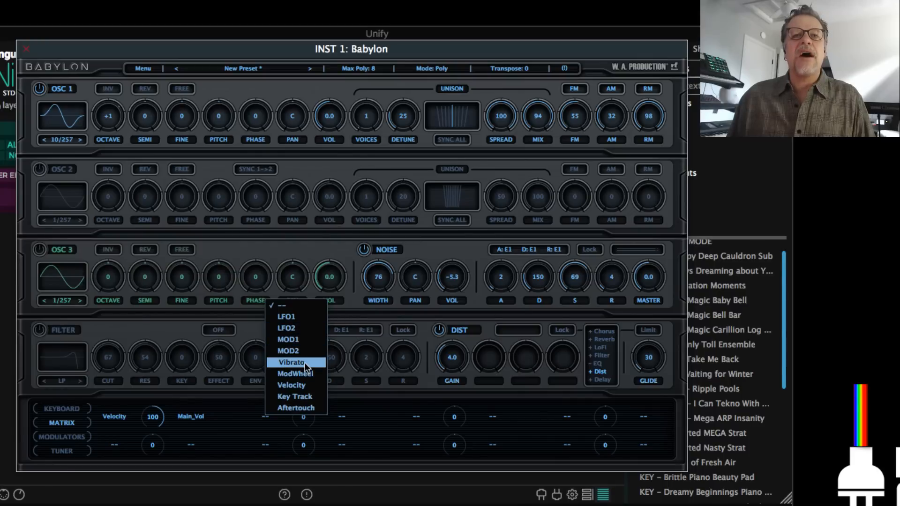
click(306, 362)
click(342, 417)
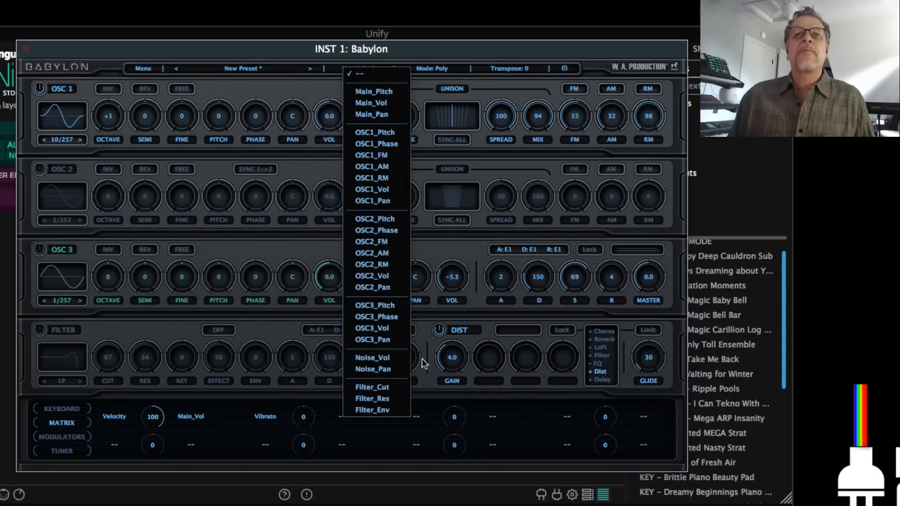
click(437, 359)
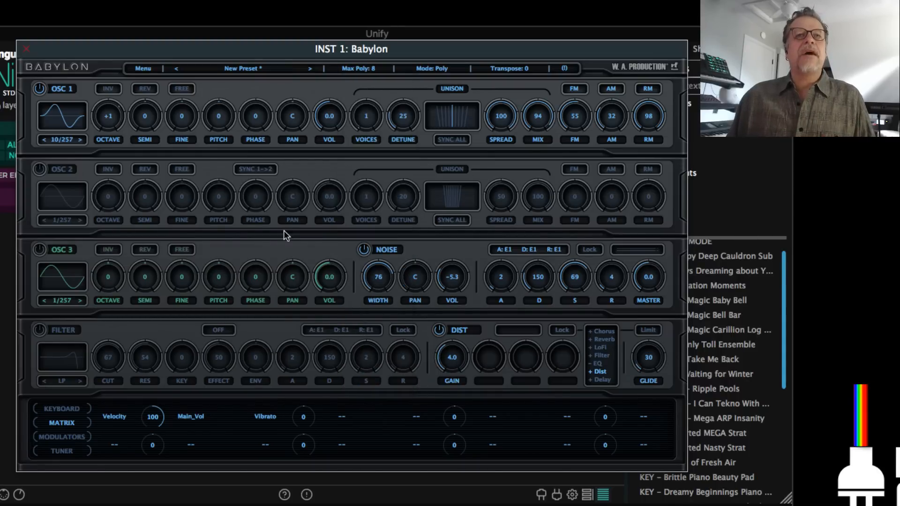
Advance through Babylon's Synth Basic FM factory presets as far as preset 021
click(310, 69)
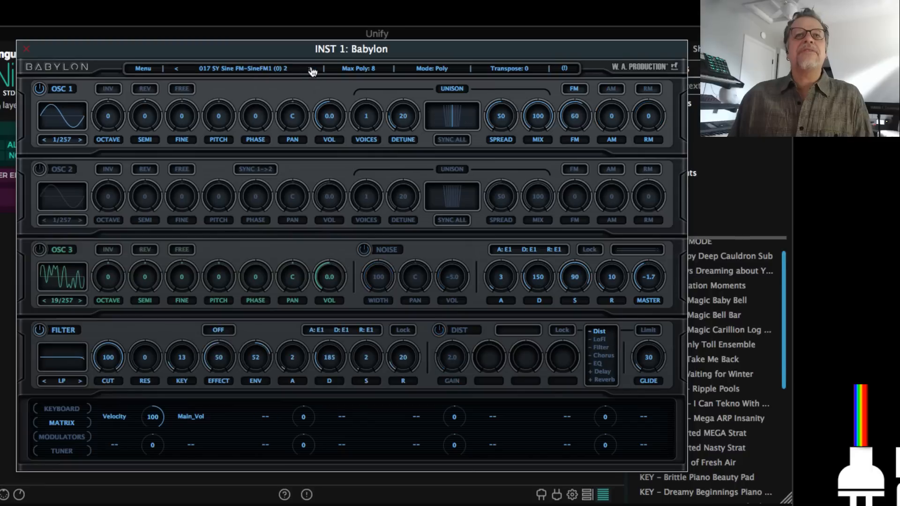
click(309, 69)
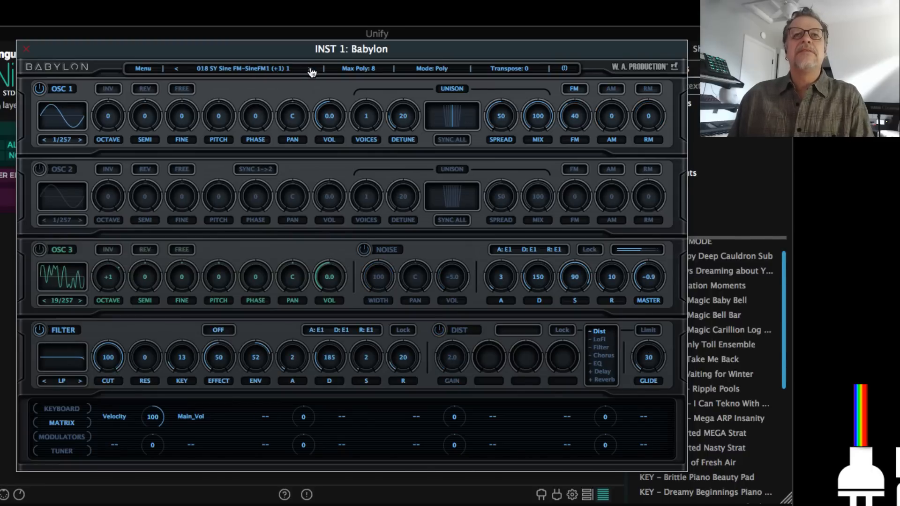
click(310, 69)
click(308, 69)
Load 096 PL Voice 7 from 01 Factory - 03 Synth Pluck and step forward through the presets to 104 PL Formant 1
click(260, 70)
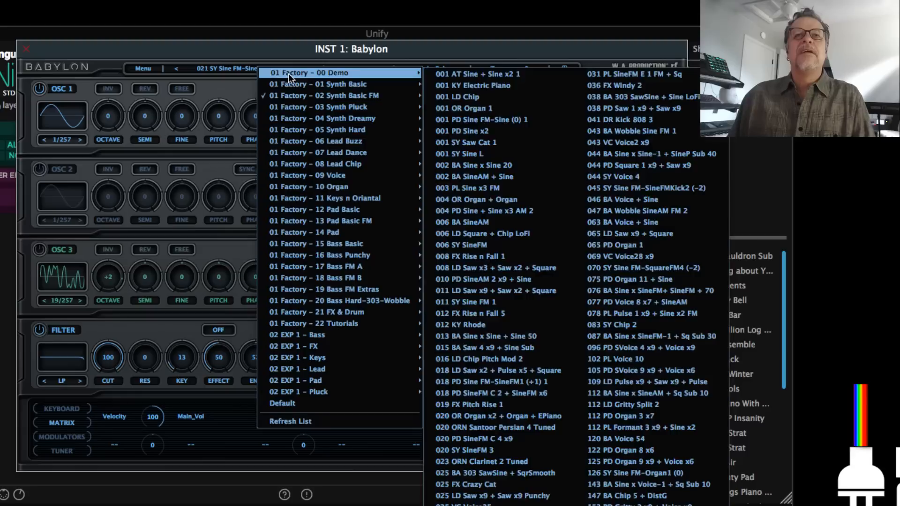
mouse_move(285, 109)
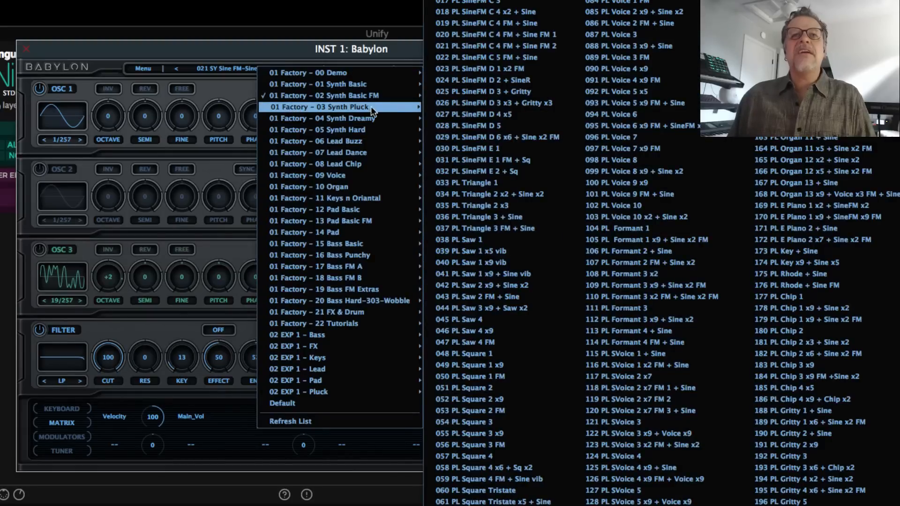
click(600, 138)
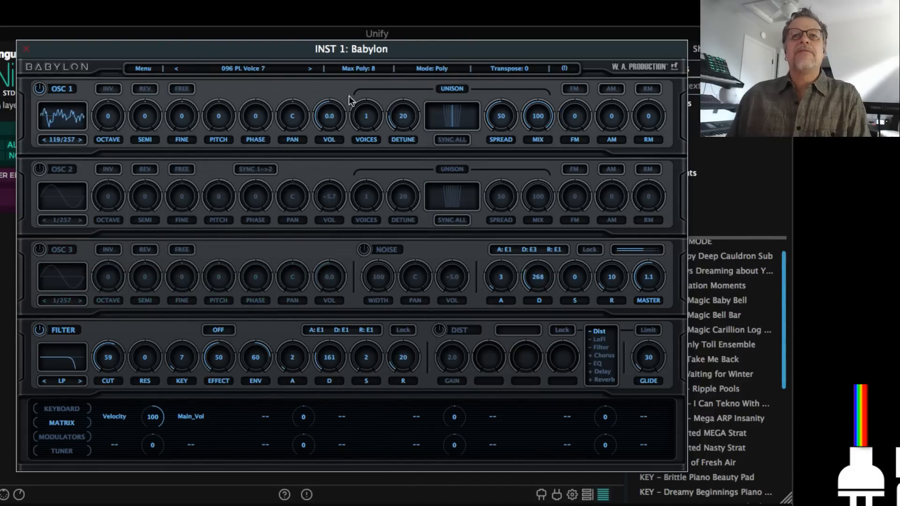
click(310, 69)
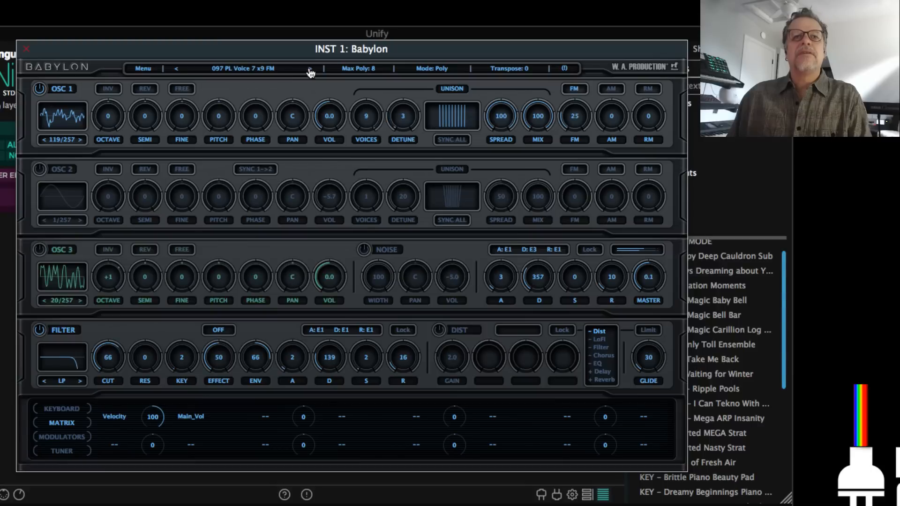
click(309, 70)
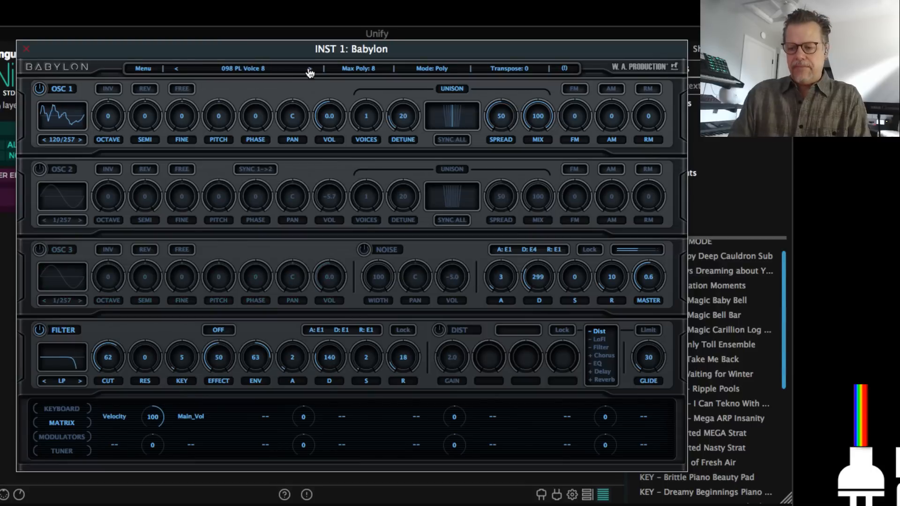
click(310, 70)
click(310, 70)
click(309, 70)
click(310, 70)
click(310, 70)
click(310, 71)
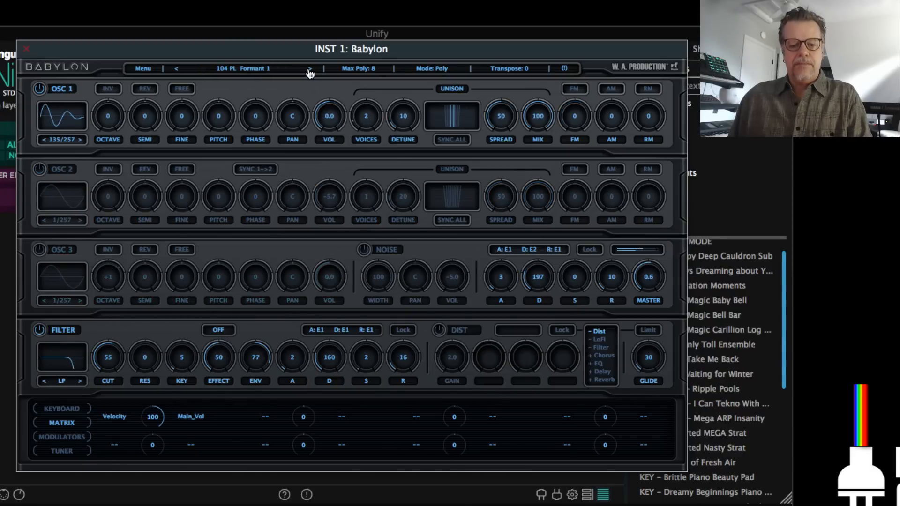
Load the EXP1 BA Detonator 1 preset from 02 EXP 1 - Bass and return to the Unify layer view
click(230, 69)
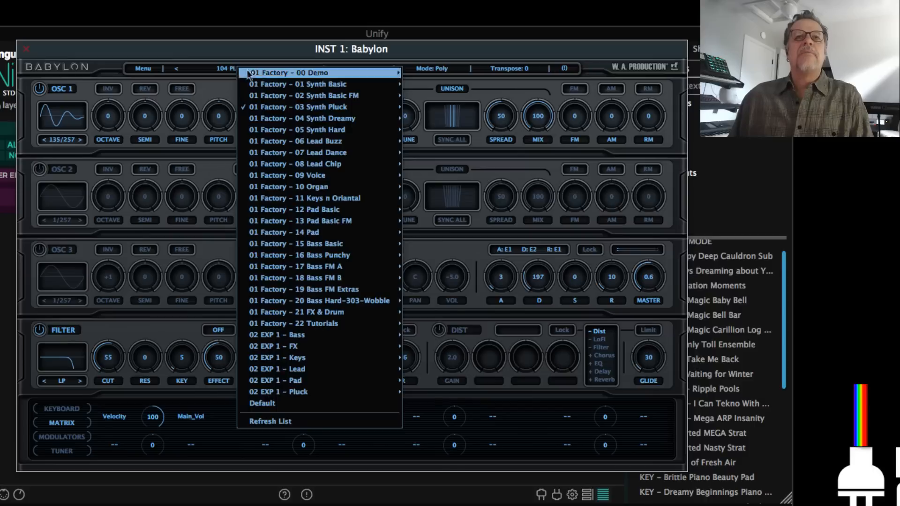
mouse_move(302, 335)
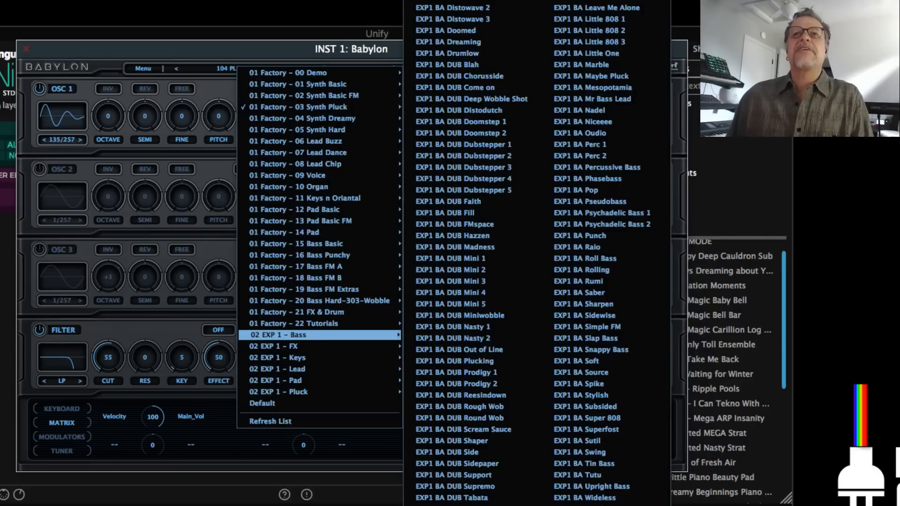
click(302, 335)
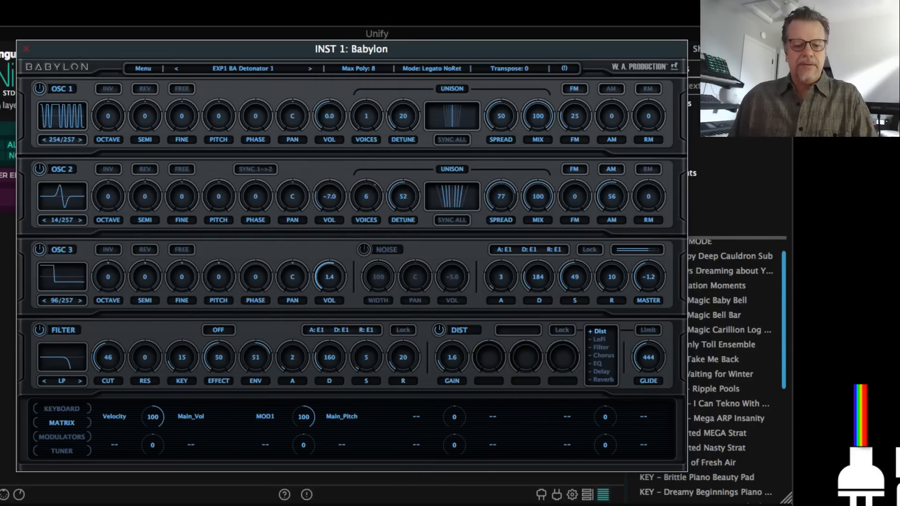
click(2, 175)
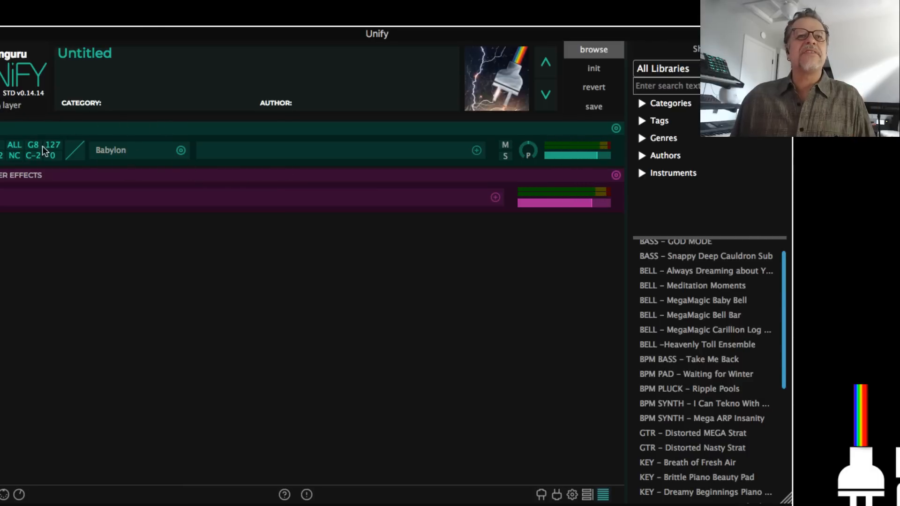
Set the Babylon layer's low MIDI key to B2
click(34, 156)
text(B2)
key(Return)
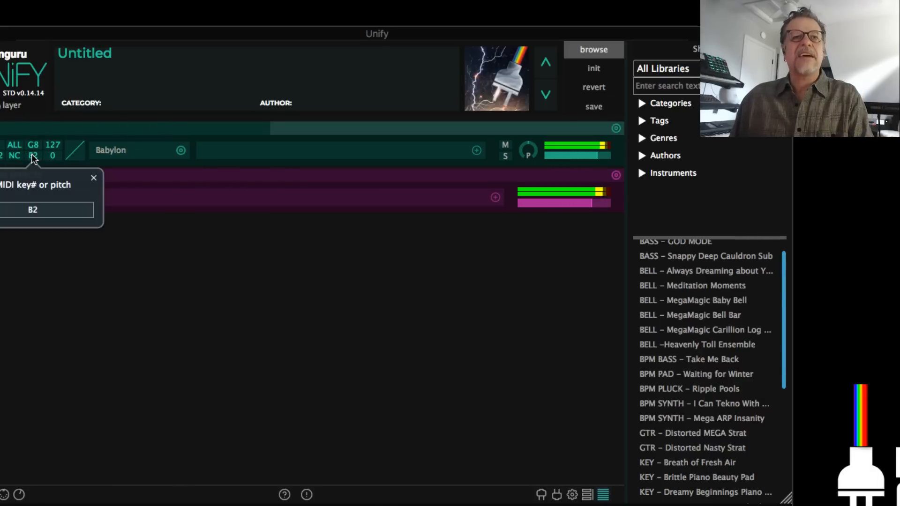
click(94, 179)
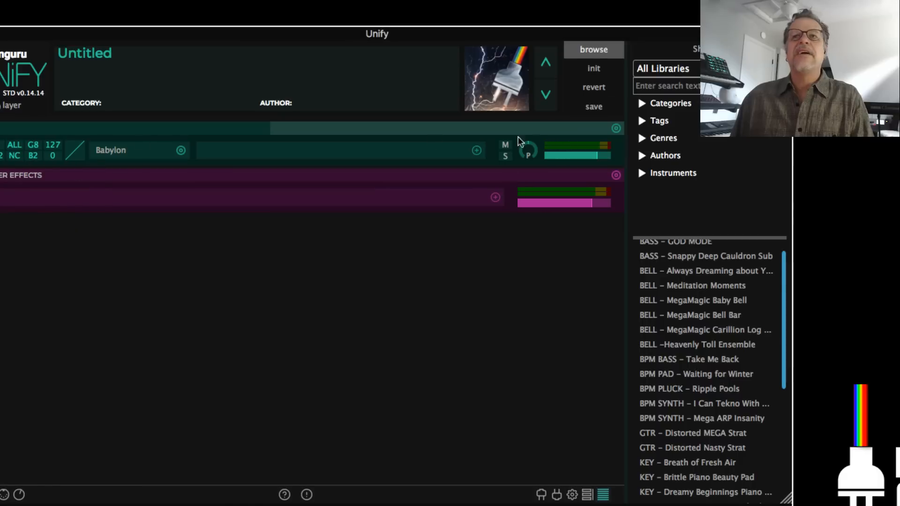
Duplicate the Babylon layer and lower the first layer's low MIDI key to F-1
click(613, 131)
click(539, 156)
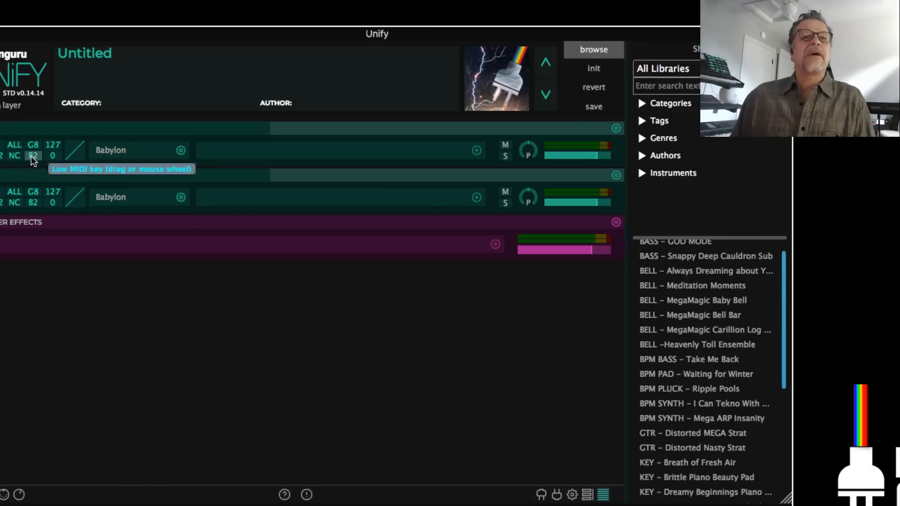
drag(31, 156, 15, 375)
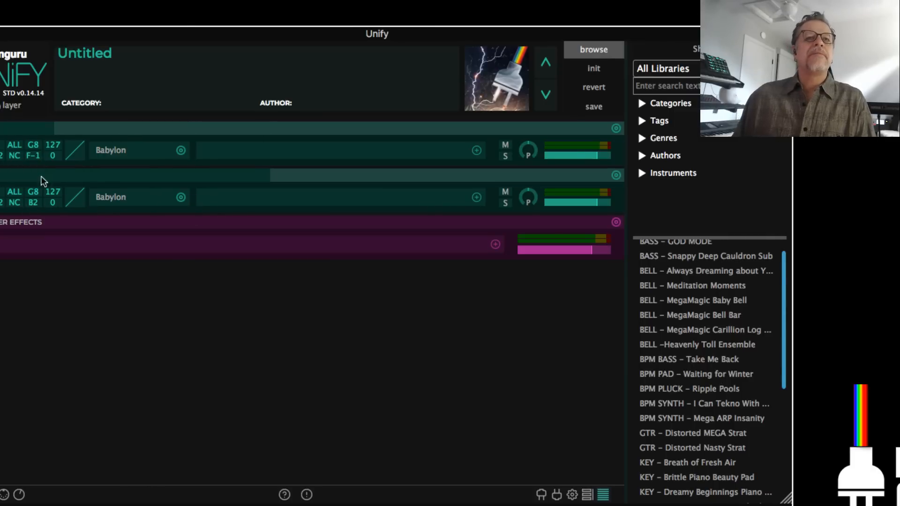
Split the keyboard by setting the first layer's high key to B2 and the second layer's low key to C3
double_click(37, 143)
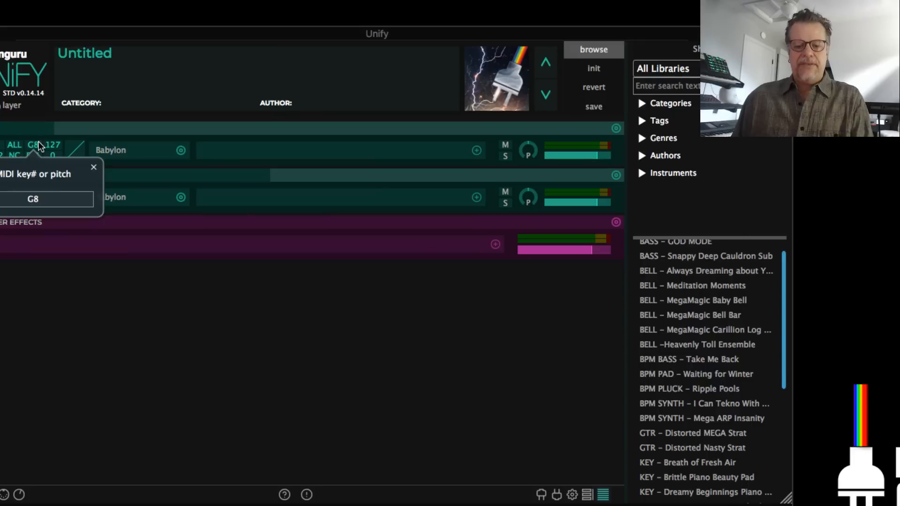
click(92, 167)
double_click(33, 203)
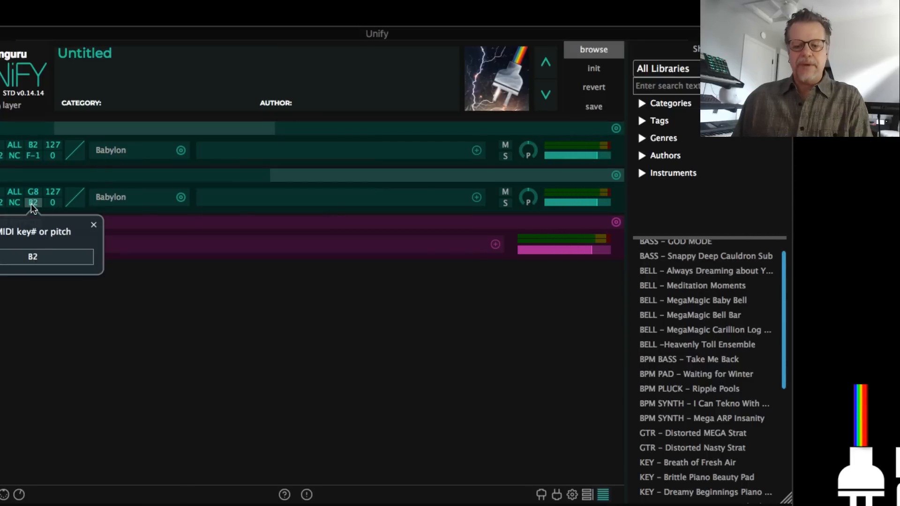
click(94, 226)
Open the second layer's Babylon and load a preset from 01 Factory - 12 Pad Basic
click(118, 201)
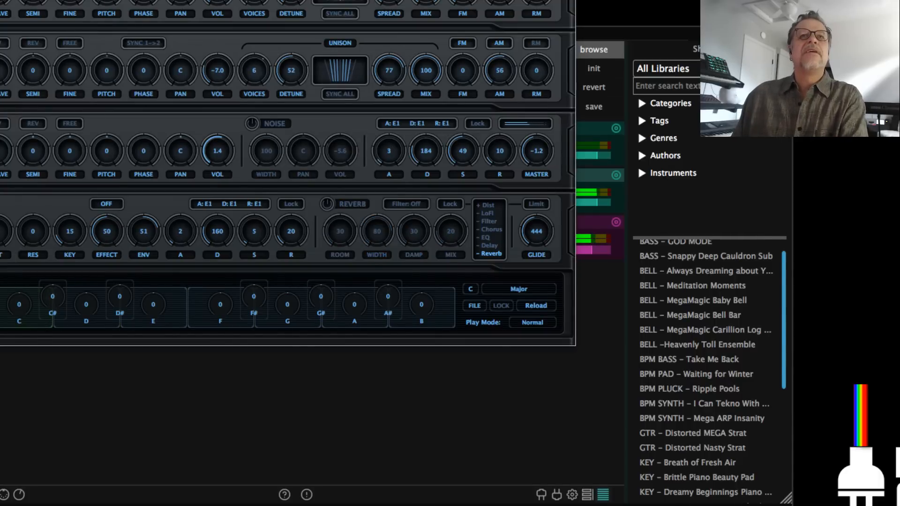
click(197, 2)
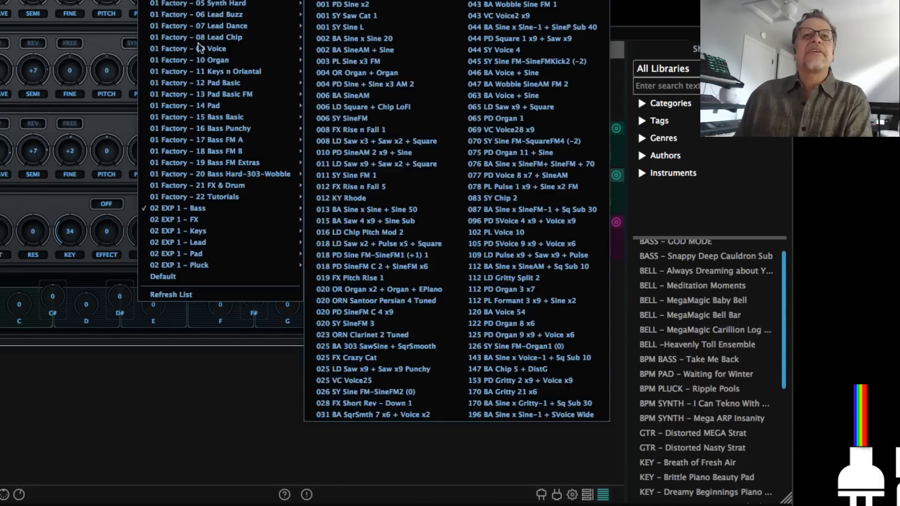
mouse_move(210, 83)
click(375, 102)
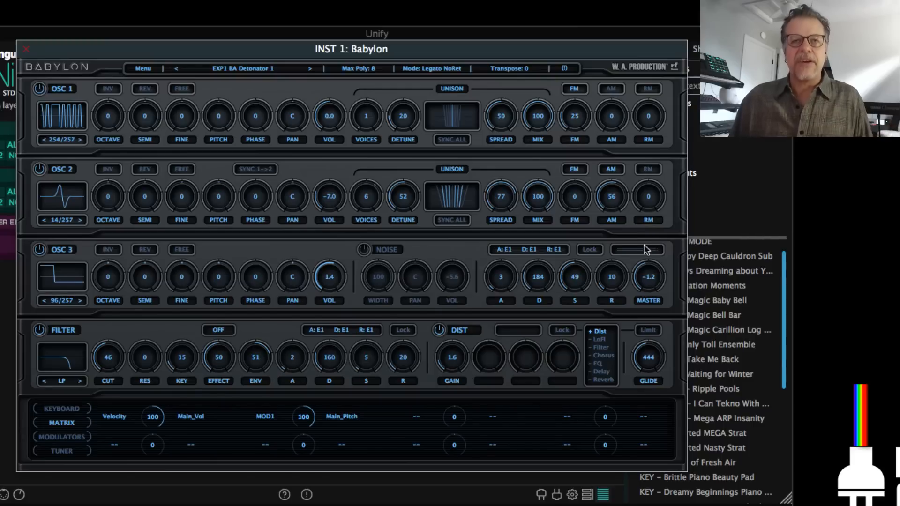
Load 070 PD Voice 4 x9 + Voice x9 from 01 Factory - 14 Pad into the second layer's Babylon and reposition its window
click(28, 49)
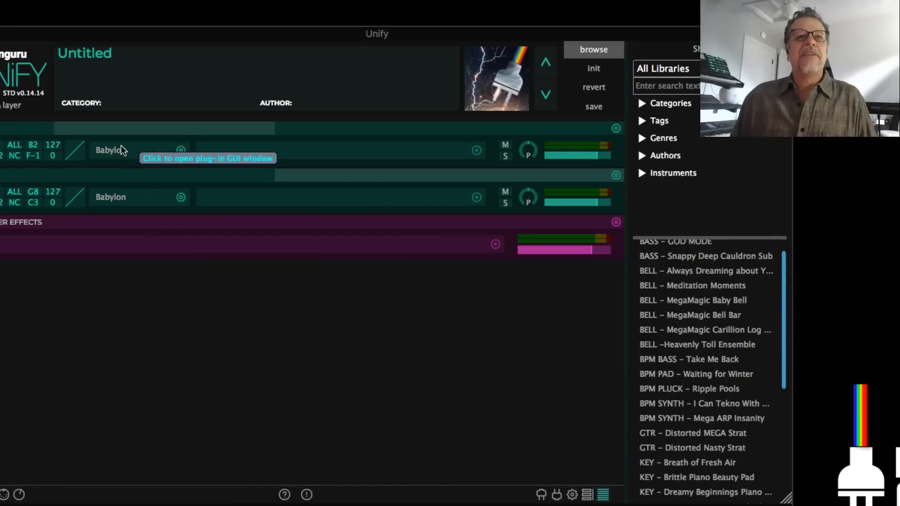
click(117, 200)
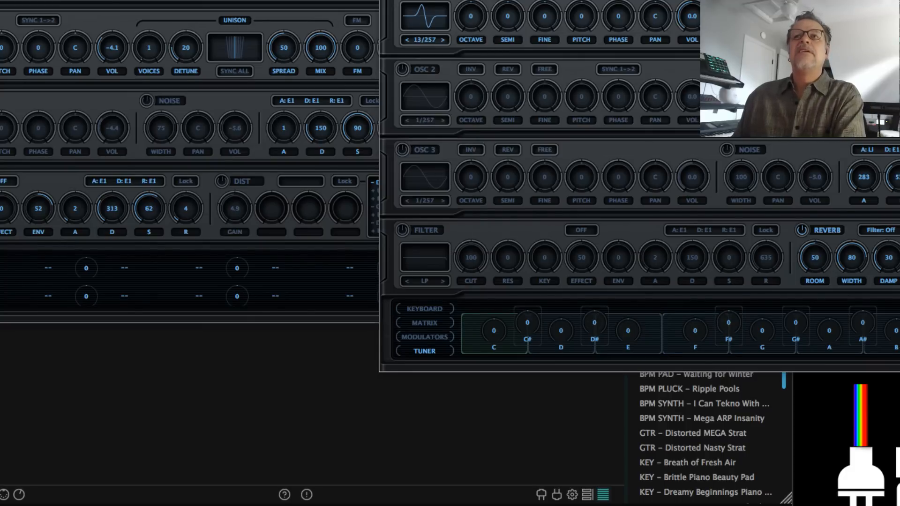
click(557, 117)
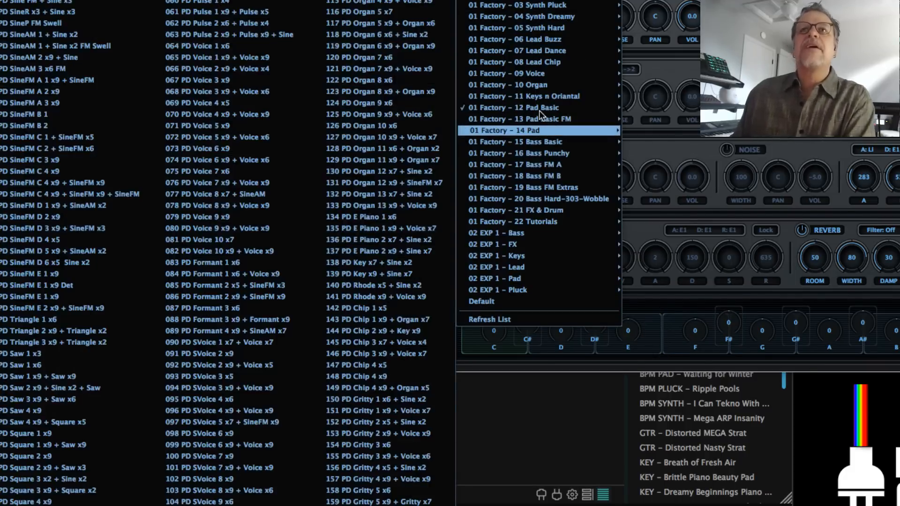
mouse_move(538, 110)
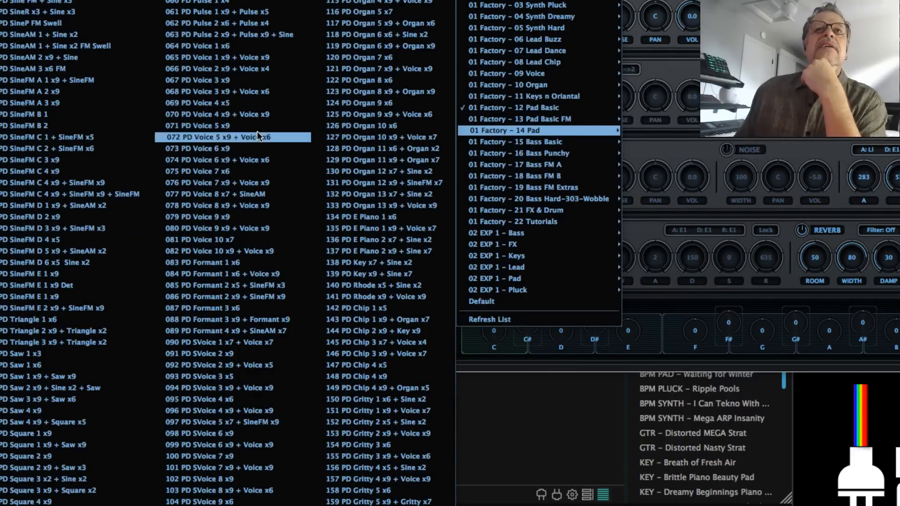
click(258, 116)
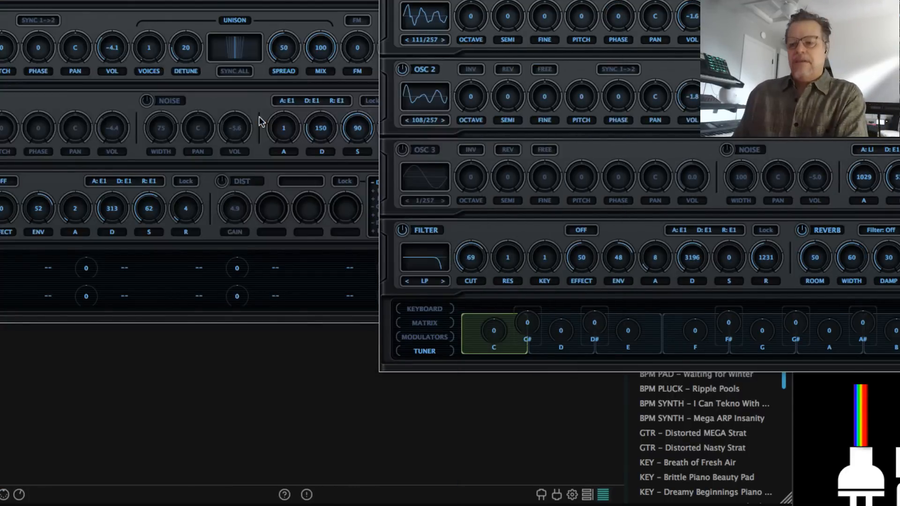
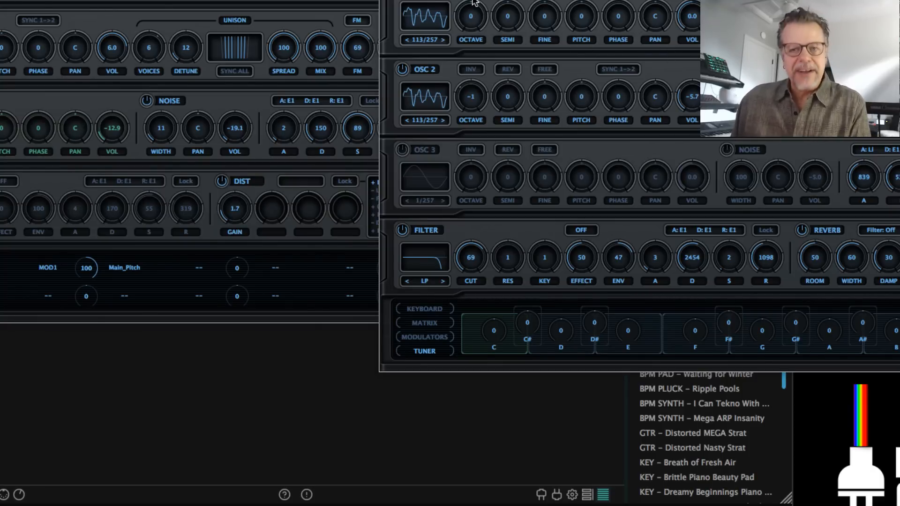
drag(539, 0, 488, 0)
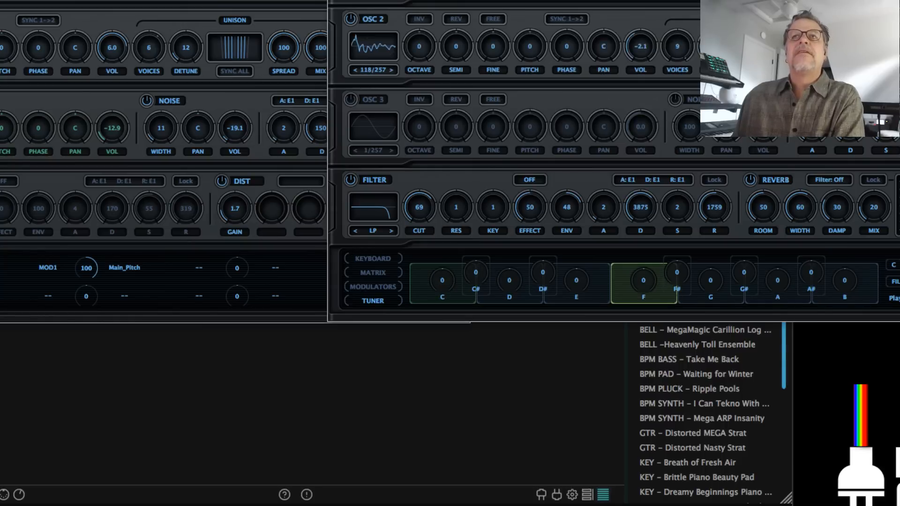
Load the preset 001 SY Sine L into the second layer's Babylon
click(510, 1)
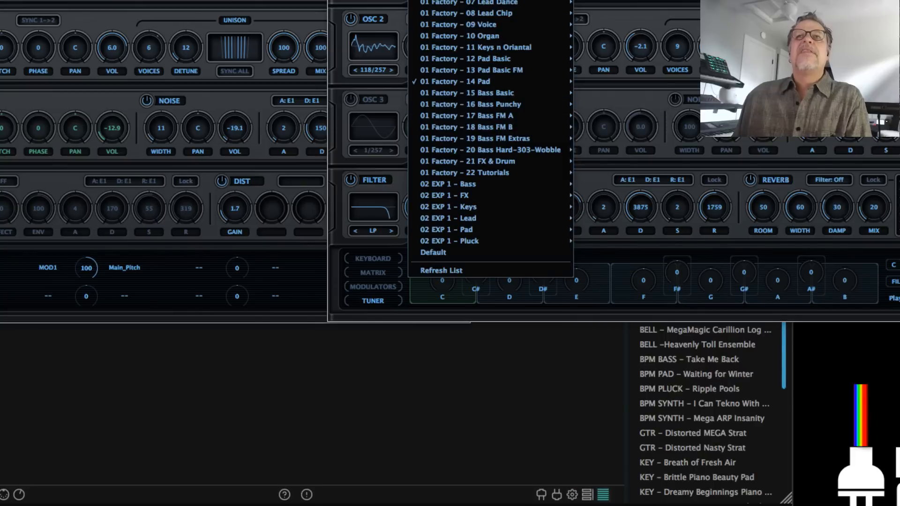
mouse_move(524, 1)
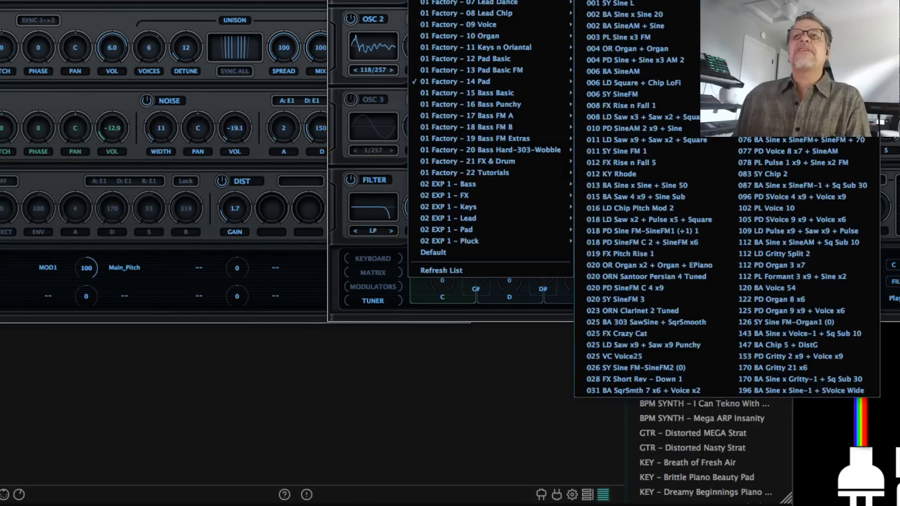
click(604, 3)
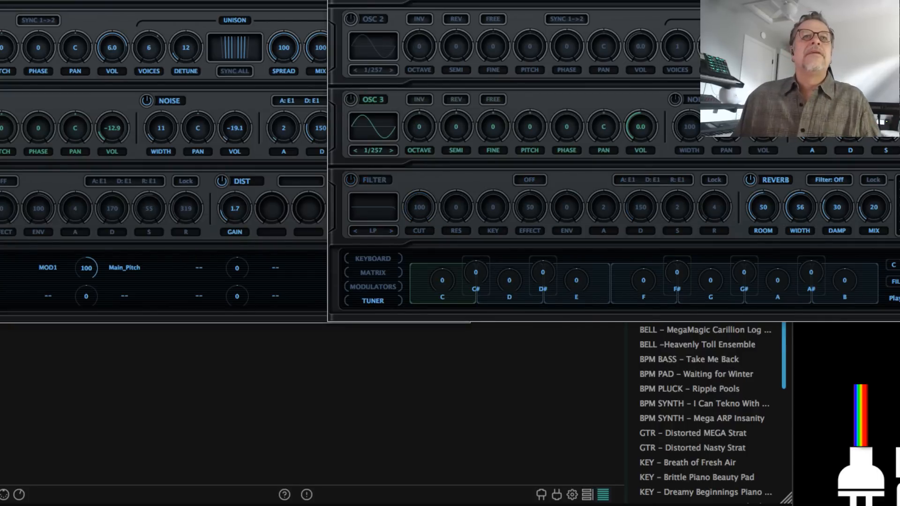
Load a different preset into the first layer's Babylon
click(98, 188)
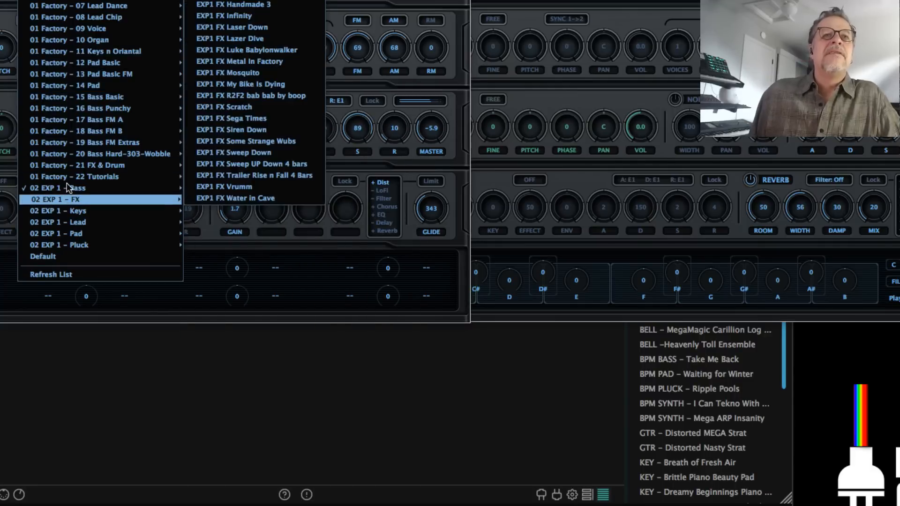
mouse_move(69, 184)
click(289, 167)
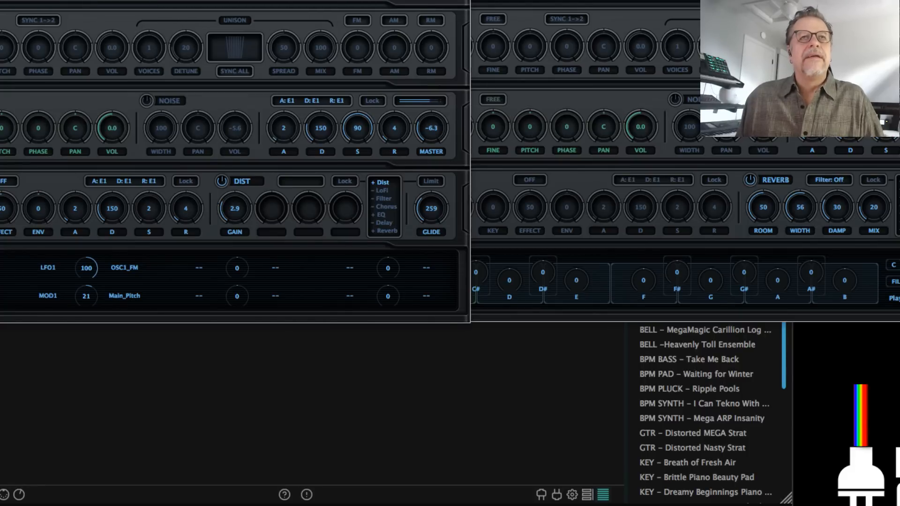
Bring the Unify layer list forward and mute both Babylon layers
click(277, 353)
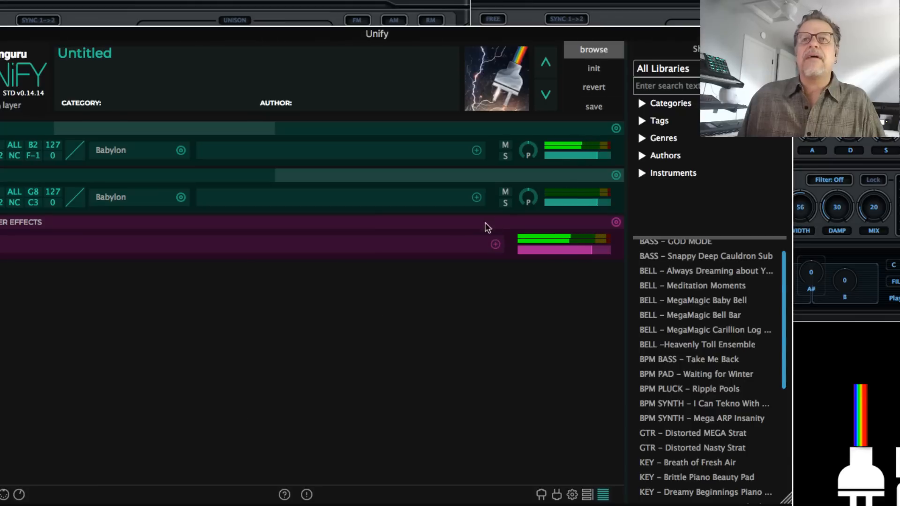
click(503, 145)
click(503, 193)
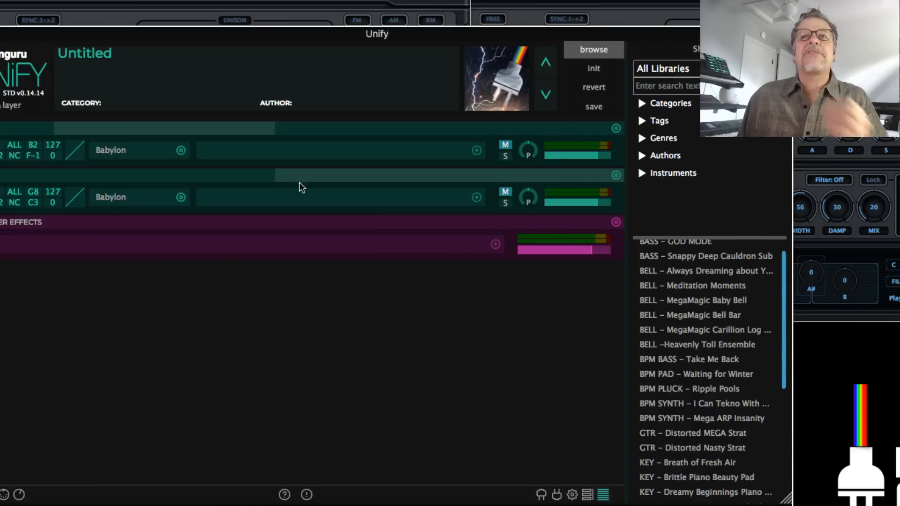
Add an INIT/empty instrument layer and swap its Sine Wave Synth for Serum
click(12, 105)
mouse_move(65, 130)
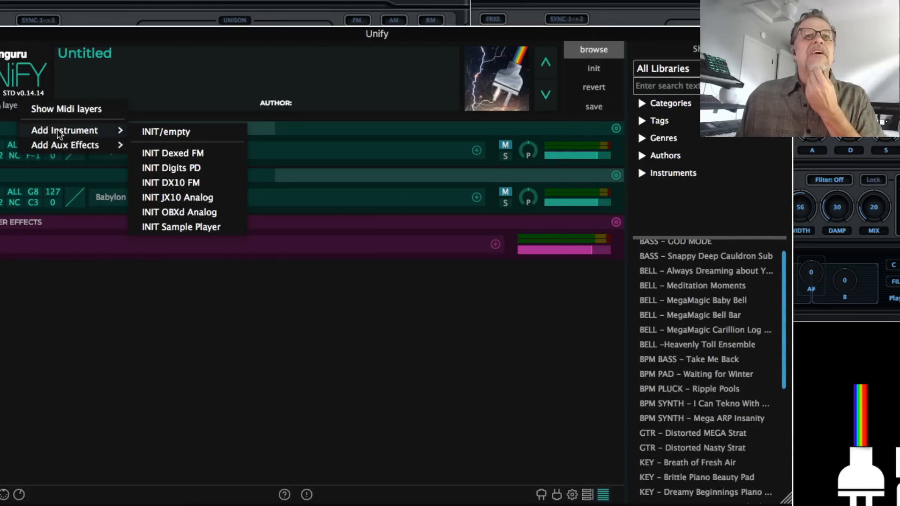
click(185, 133)
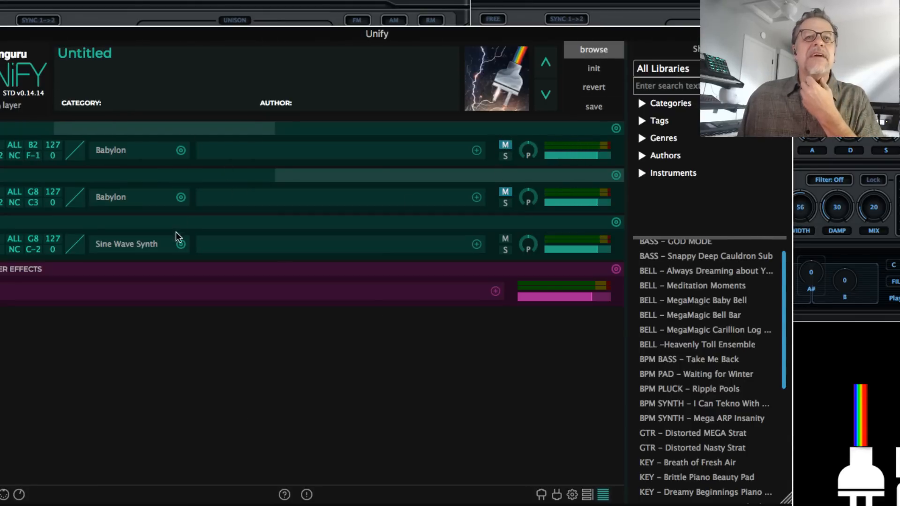
click(180, 243)
mouse_move(253, 171)
scroll(408, 305, down, 20)
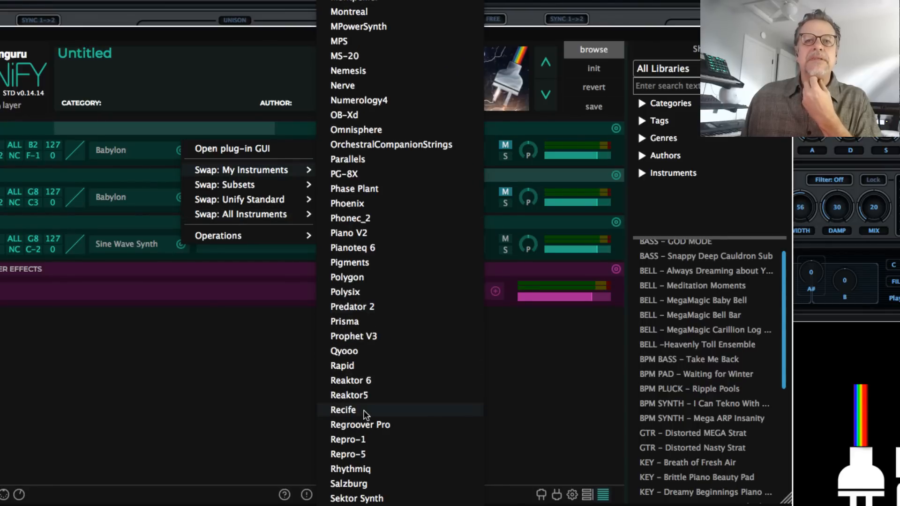
scroll(366, 415, down, 8)
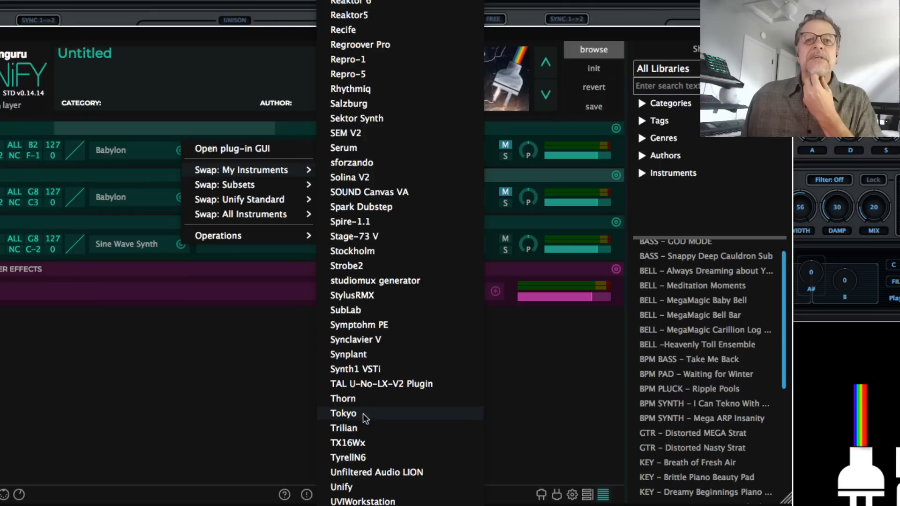
click(363, 145)
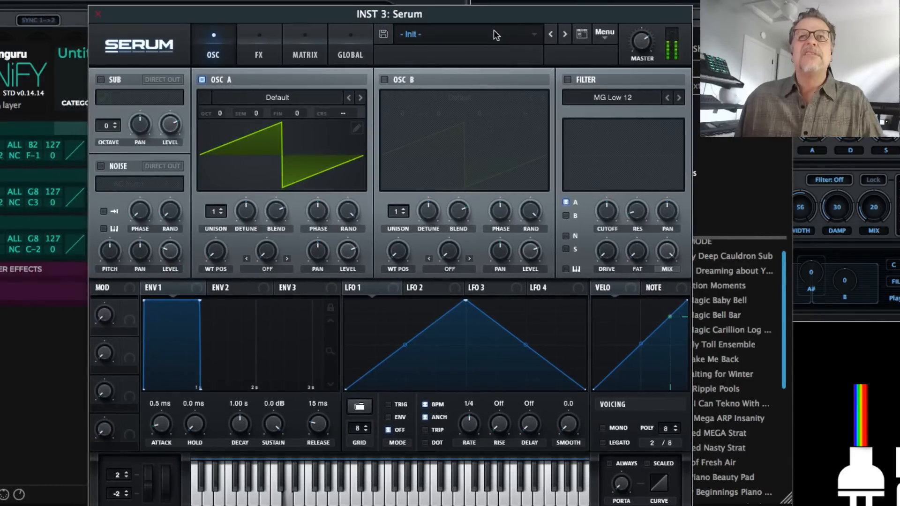
Audition the bass presets of Cymatics - Future Bass Presets in Serum, including BASS - Lard Ass and BASS - Low Bass
click(496, 36)
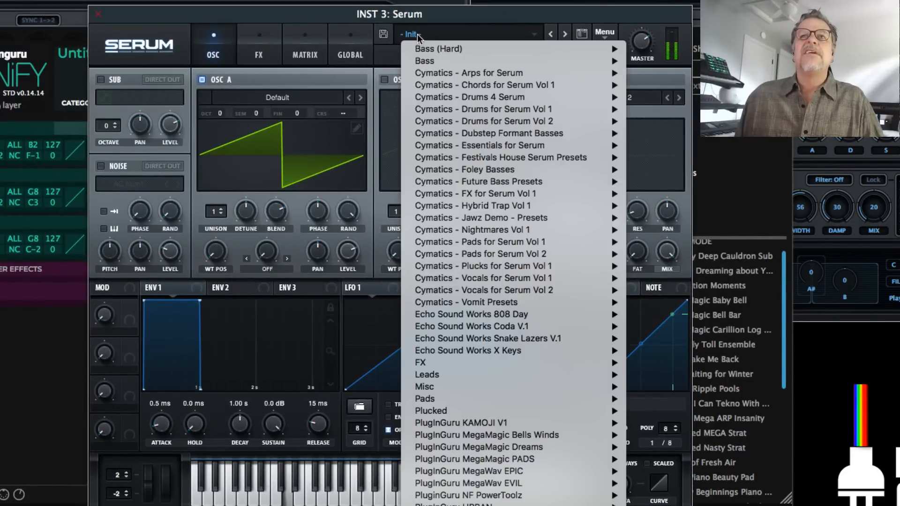
mouse_move(504, 181)
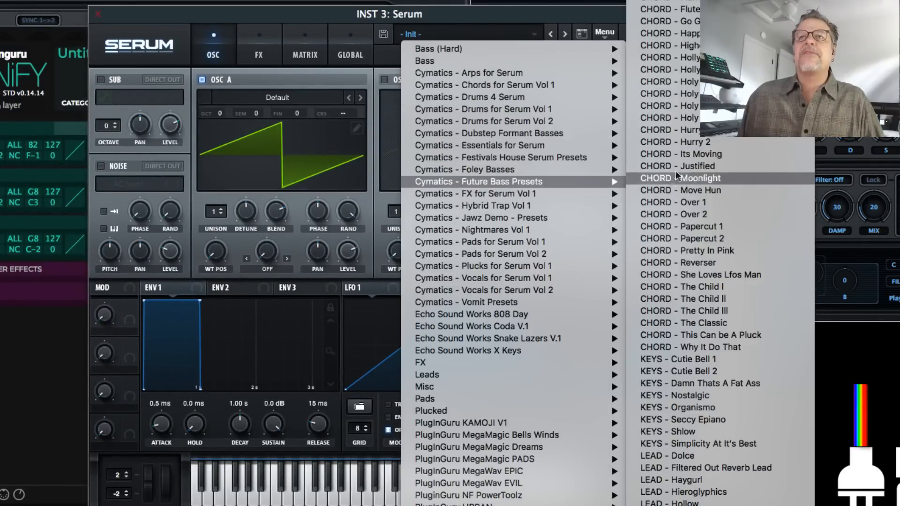
click(656, 16)
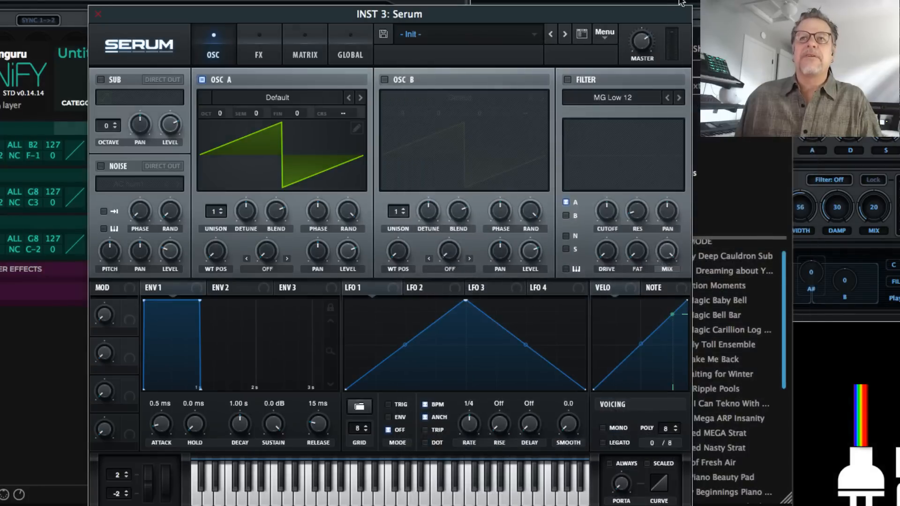
click(565, 34)
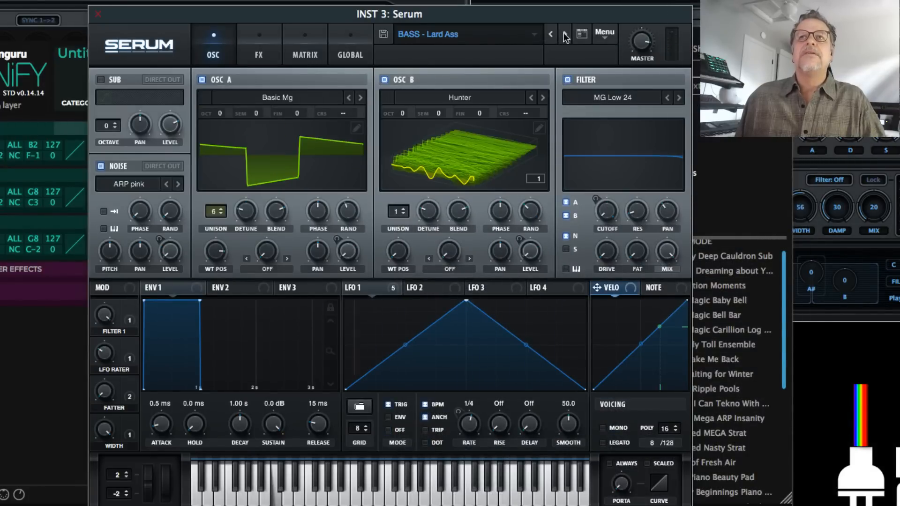
Load BASS - Bending Back from Cymatics - Jawz Demo - Presets into Serum
click(443, 40)
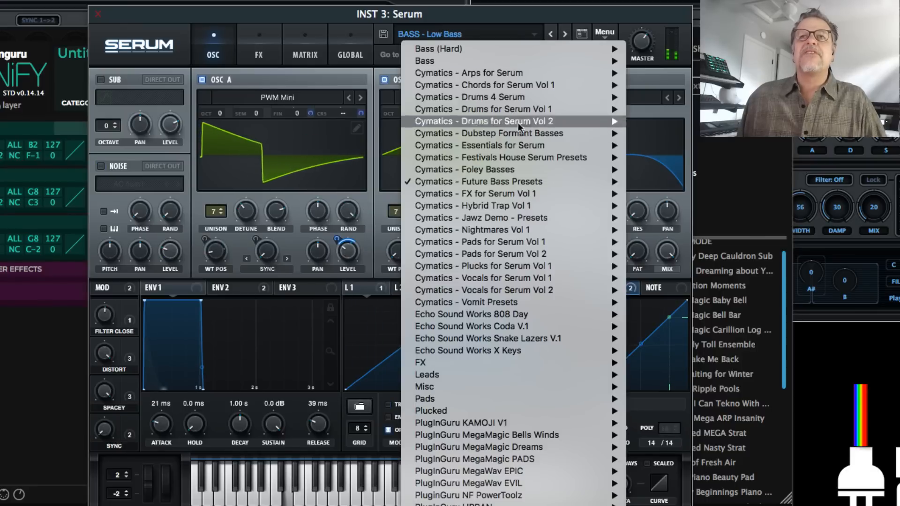
mouse_move(514, 220)
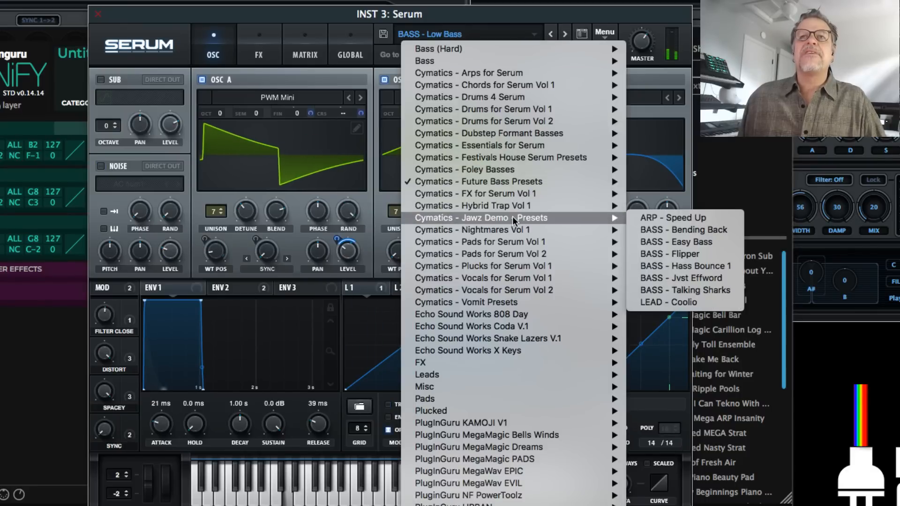
click(678, 230)
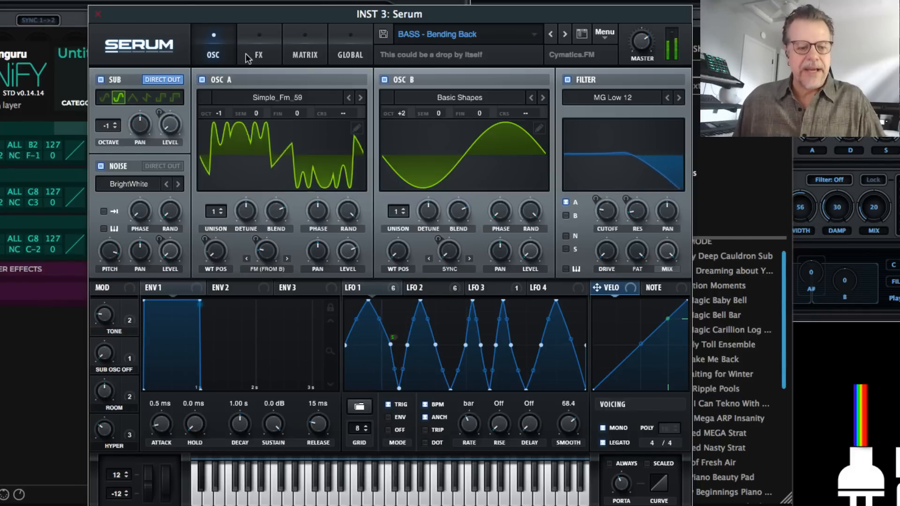
Browse the PlugInGuru KAMOJI V1 basses from BASS - Driven Bass to BASS - MidBass and lower that preset's filter cutoff
click(424, 42)
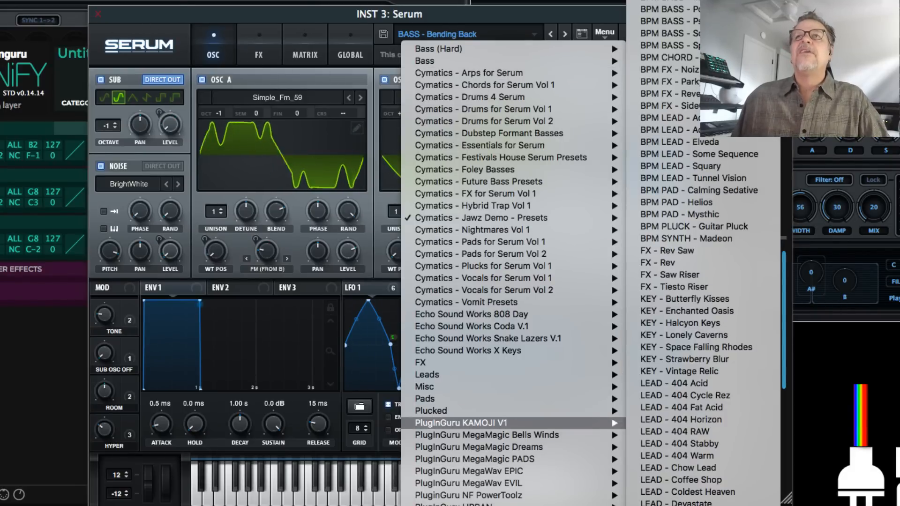
key(Escape)
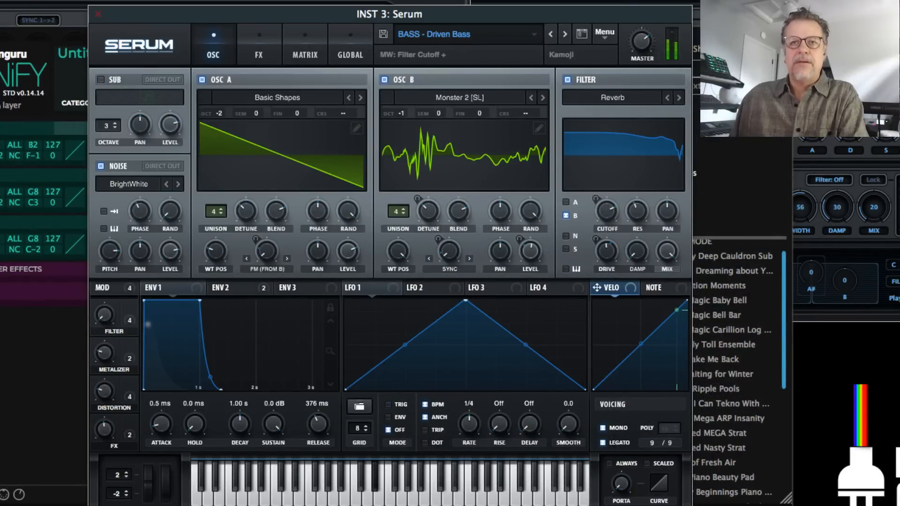
click(565, 34)
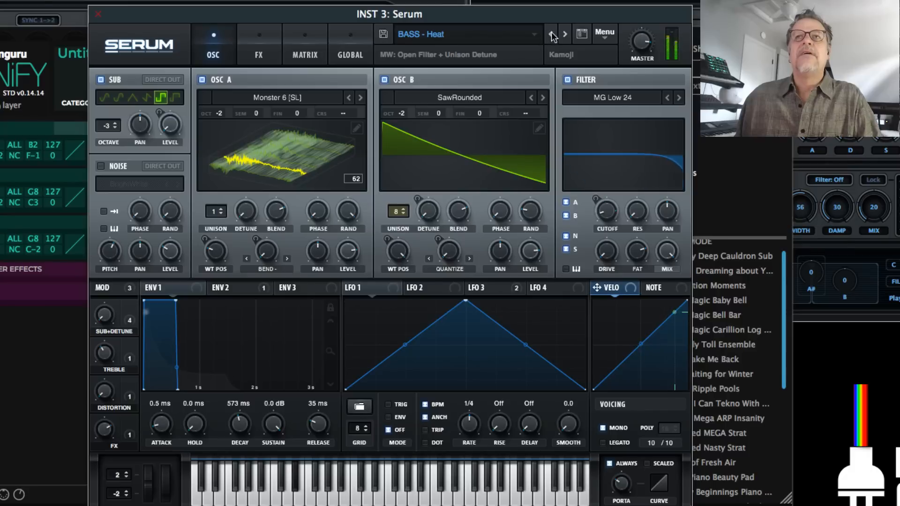
click(565, 35)
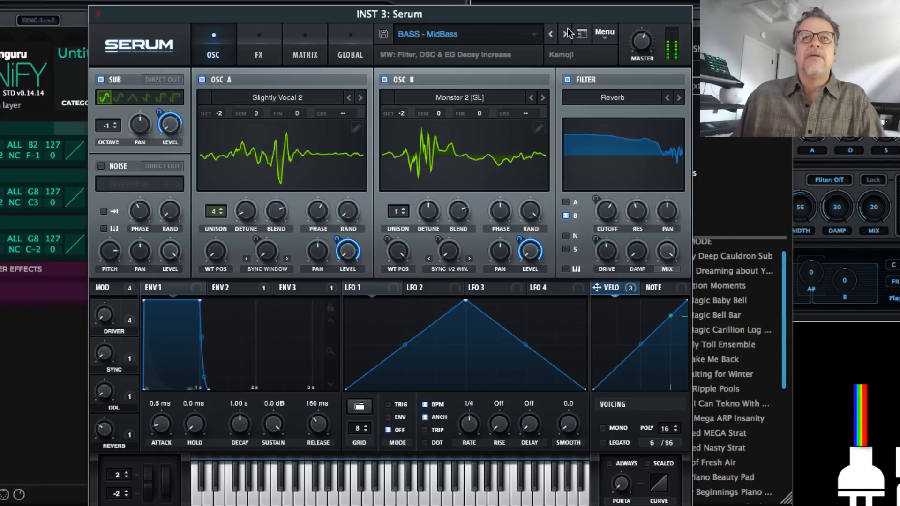
drag(607, 212, 610, 262)
drag(654, 178, 611, 243)
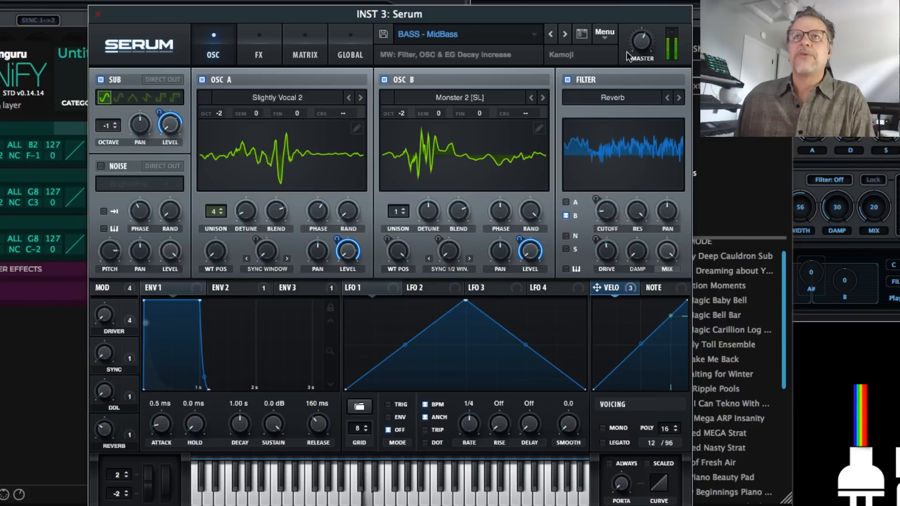
Advance Serum past BASS - OVO Standard to the bass preset described as Dirty Talkbox, and close the Serum window
click(564, 33)
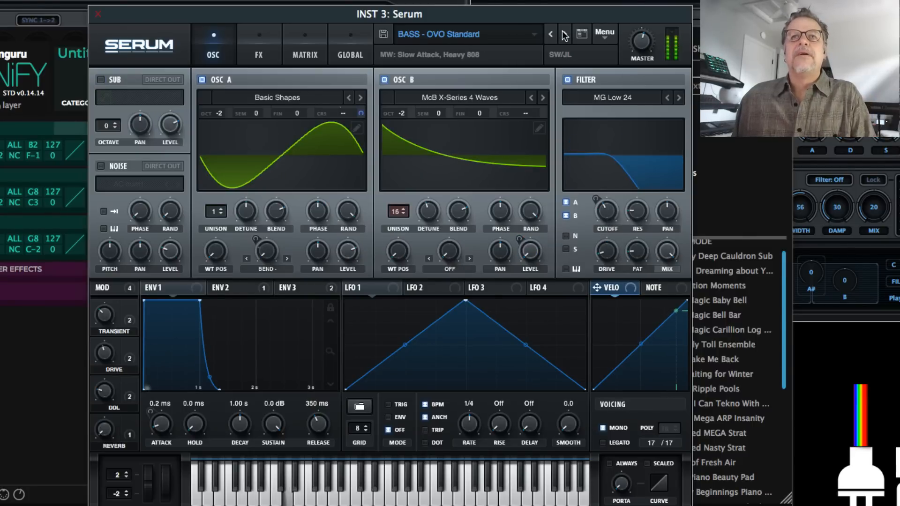
click(564, 35)
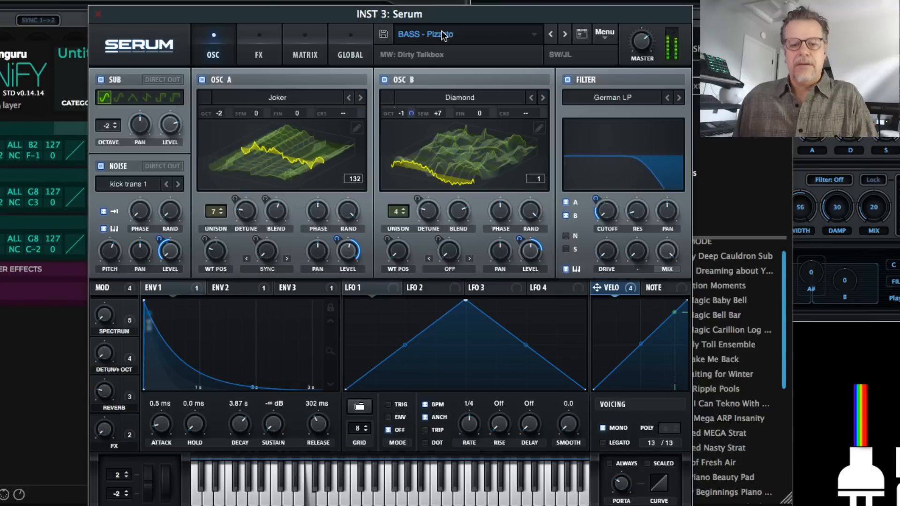
click(98, 17)
click(562, 347)
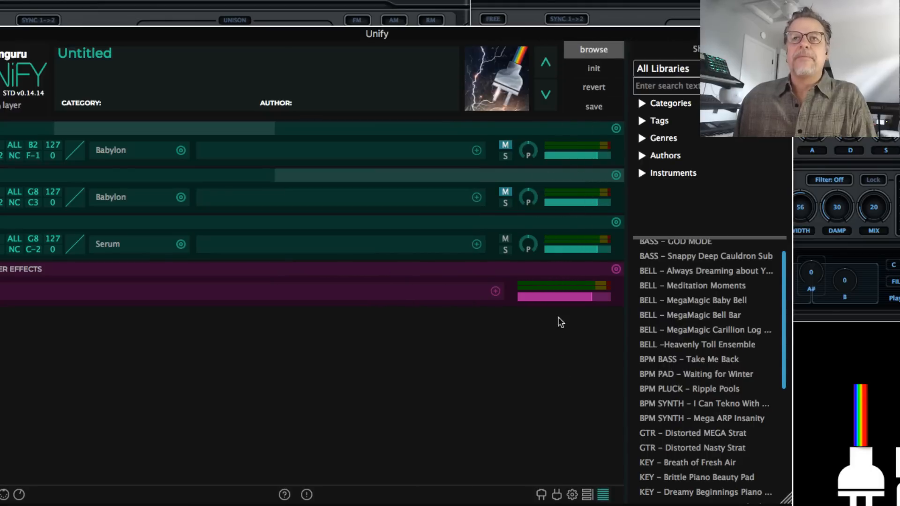
Unmute both Babylon layers, mute the Serum layer, and open the first layer's Babylon
click(504, 190)
click(506, 146)
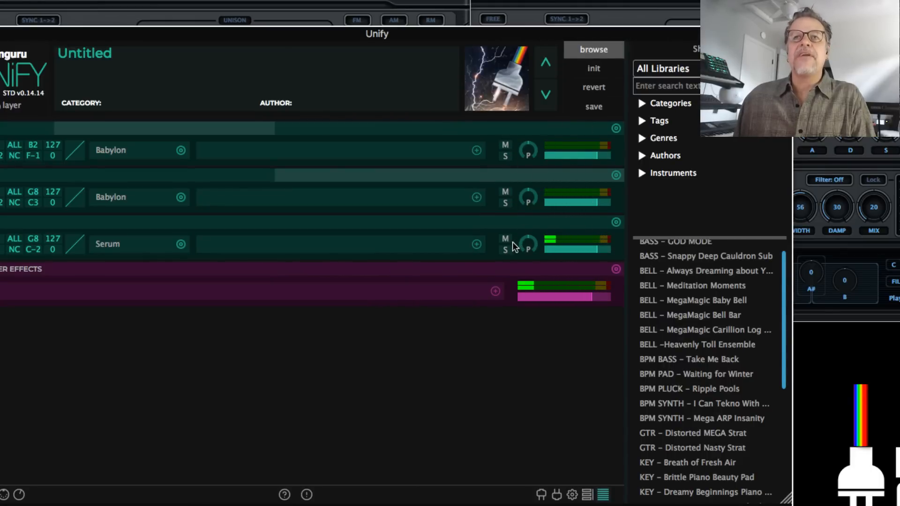
click(505, 239)
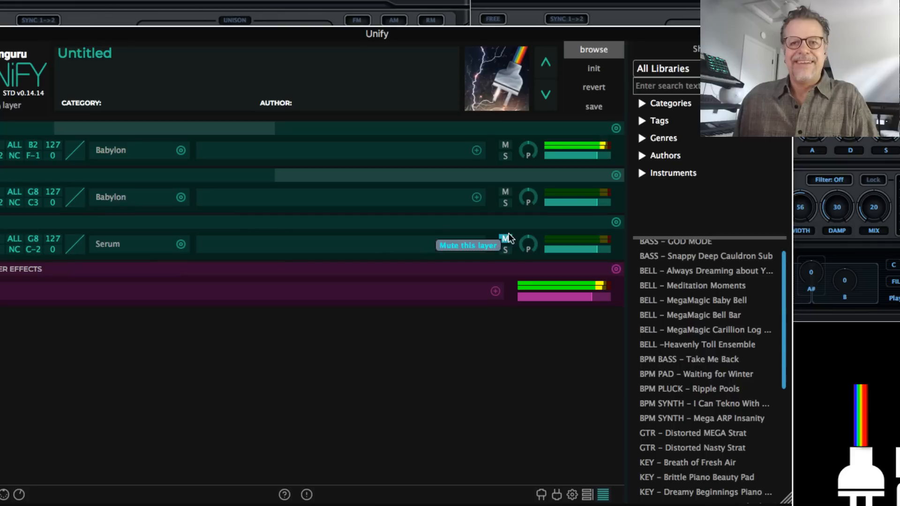
click(136, 157)
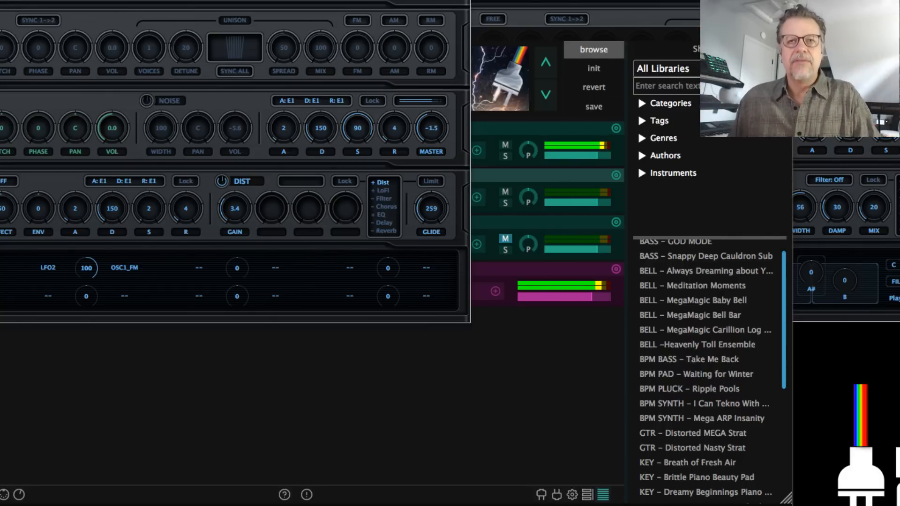
Solo the Serum layer and load a preset from PlugInGuru NF PowerToolz into Serum
click(505, 250)
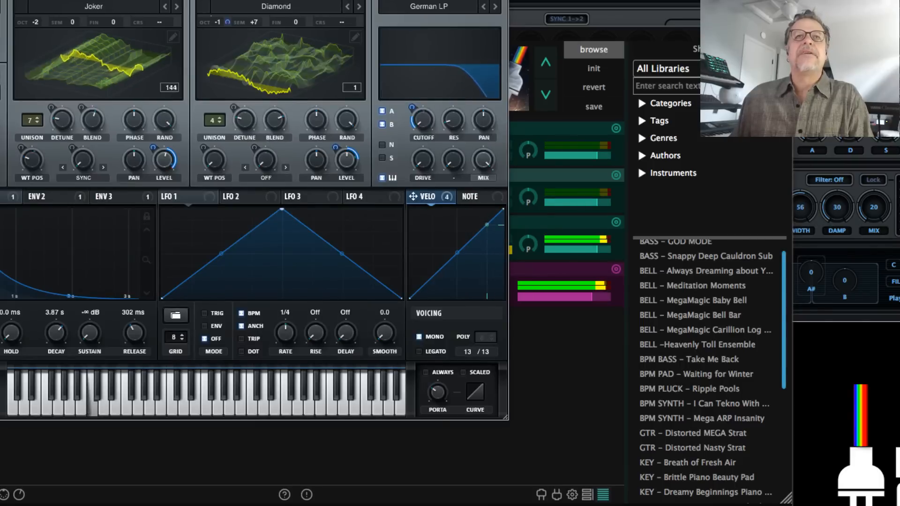
click(312, 344)
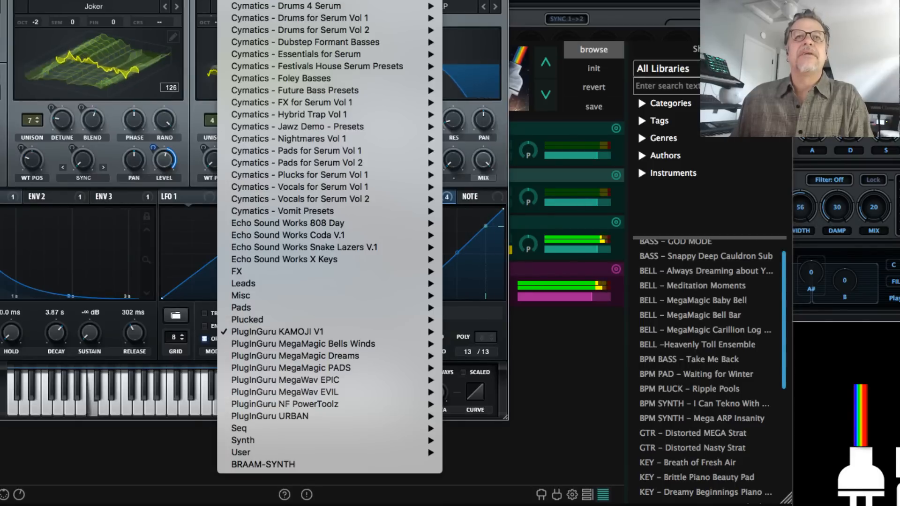
mouse_move(314, 404)
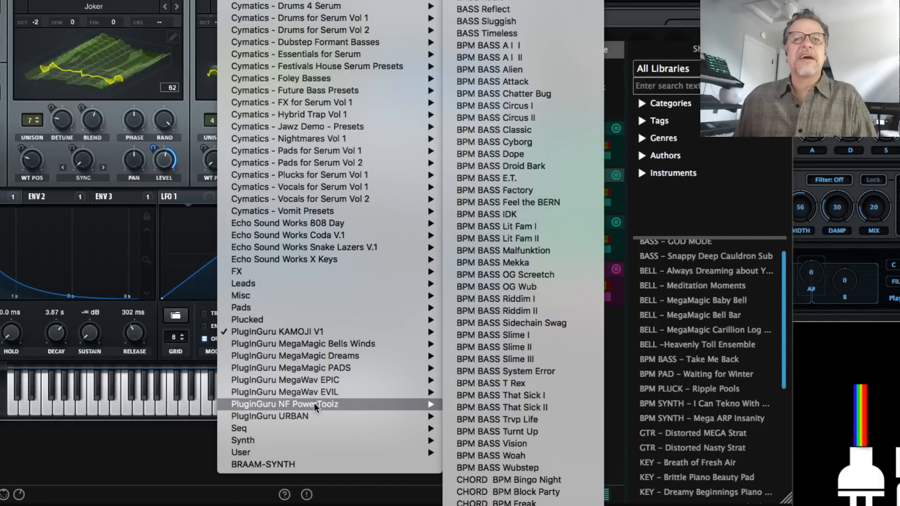
click(637, 165)
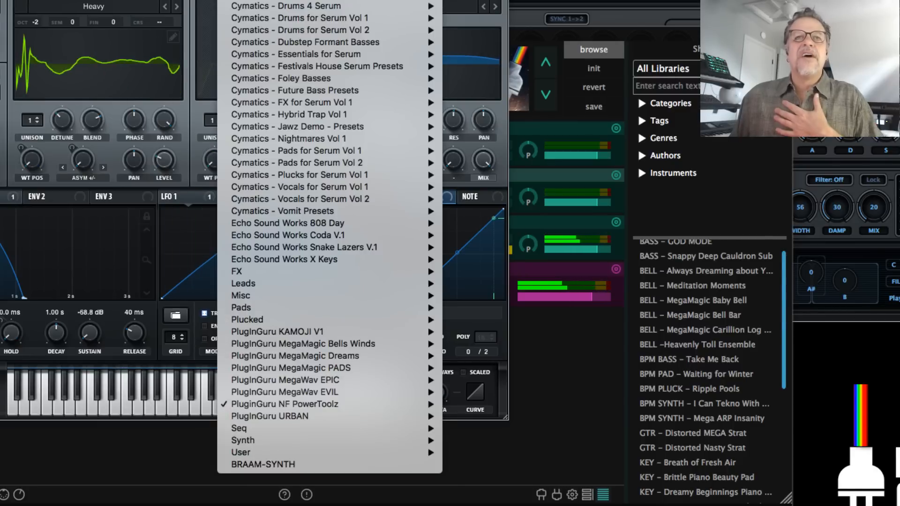
mouse_move(279, 252)
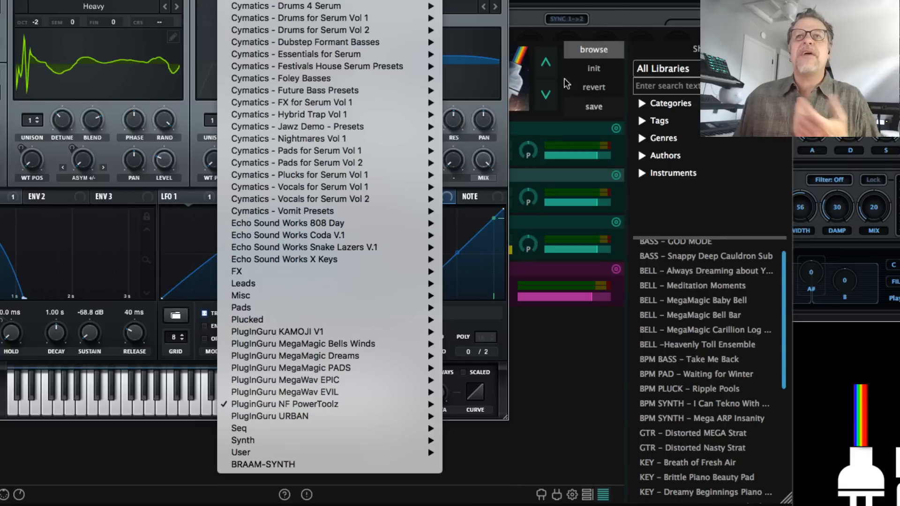
Load a brass preset and then a piano preset from Echo Sound Works Coda V.1 into Serum
mouse_move(327, 231)
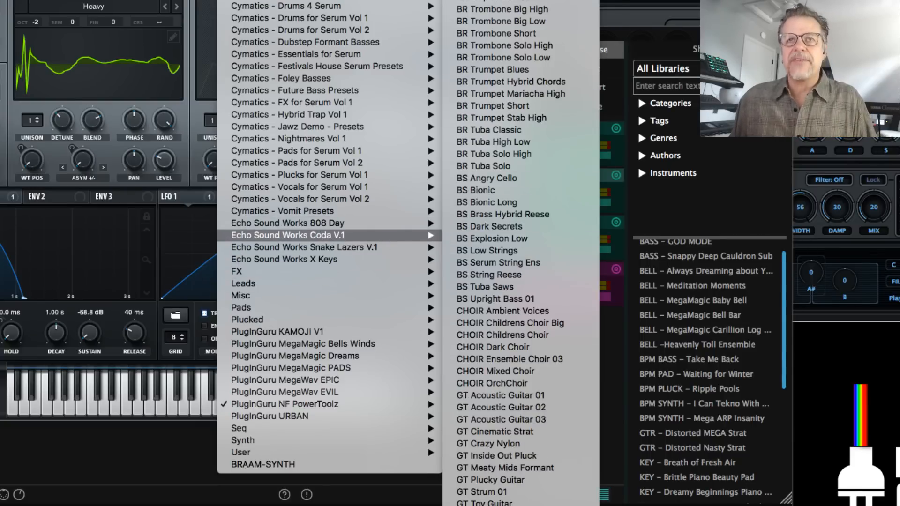
click(498, 262)
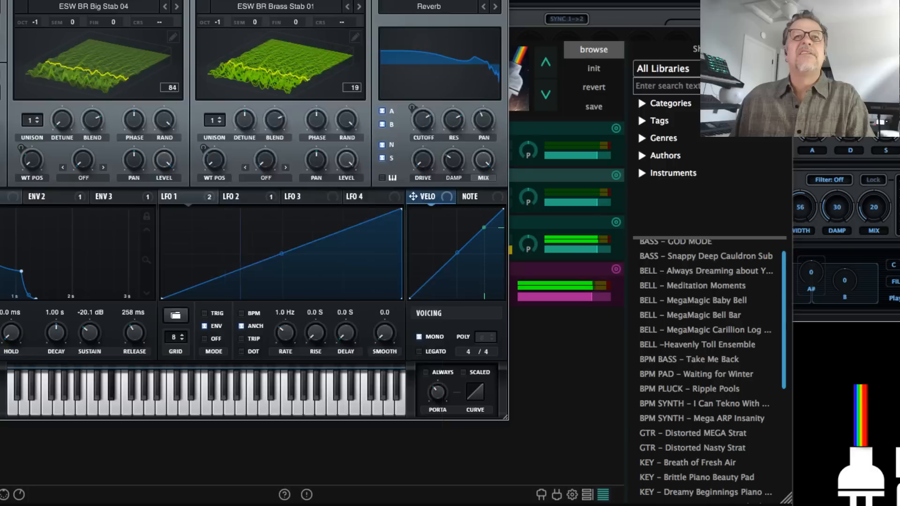
click(275, 6)
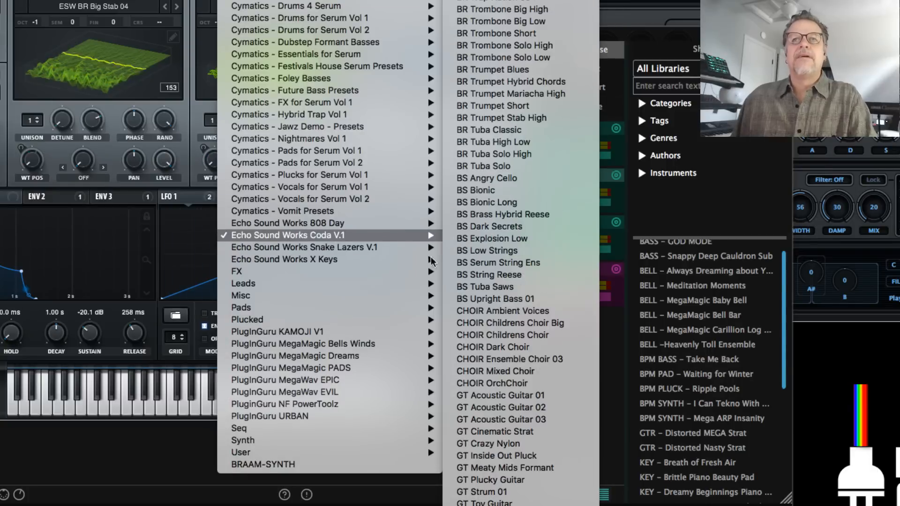
scroll(504, 443, down, 4)
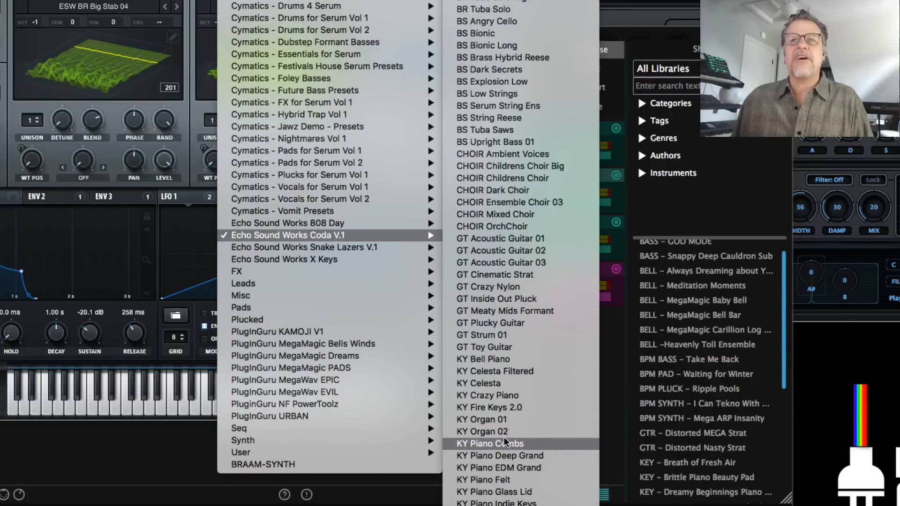
scroll(504, 437, down, 4)
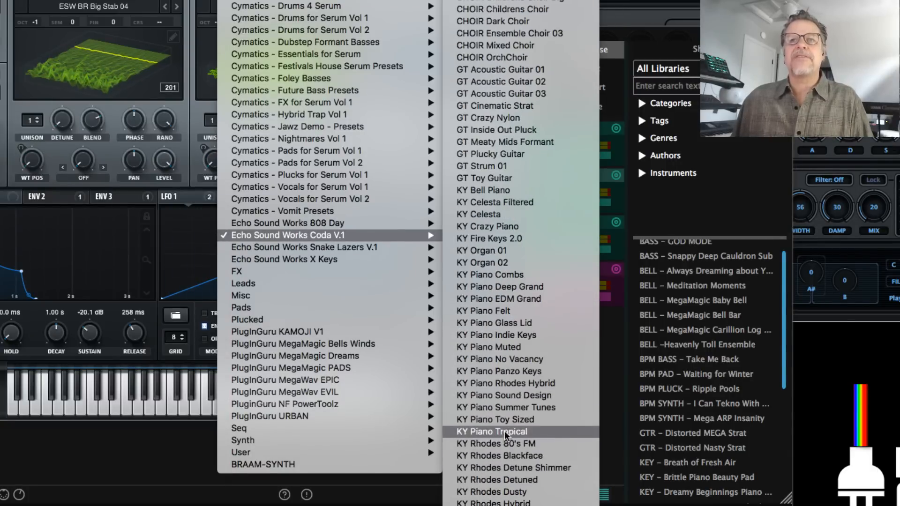
click(491, 287)
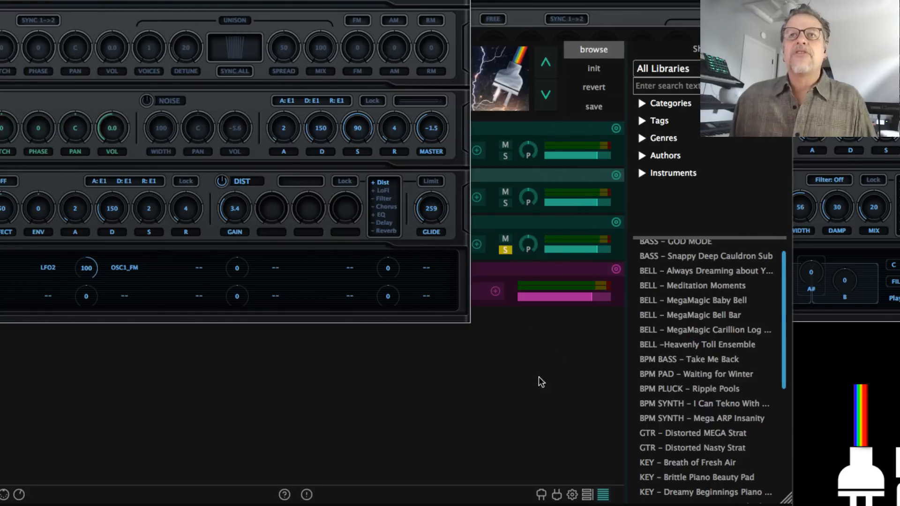
Solo the first Babylon layer in place of the Serum layer, and raise the Babylon layer's upper key limit to E8
click(505, 157)
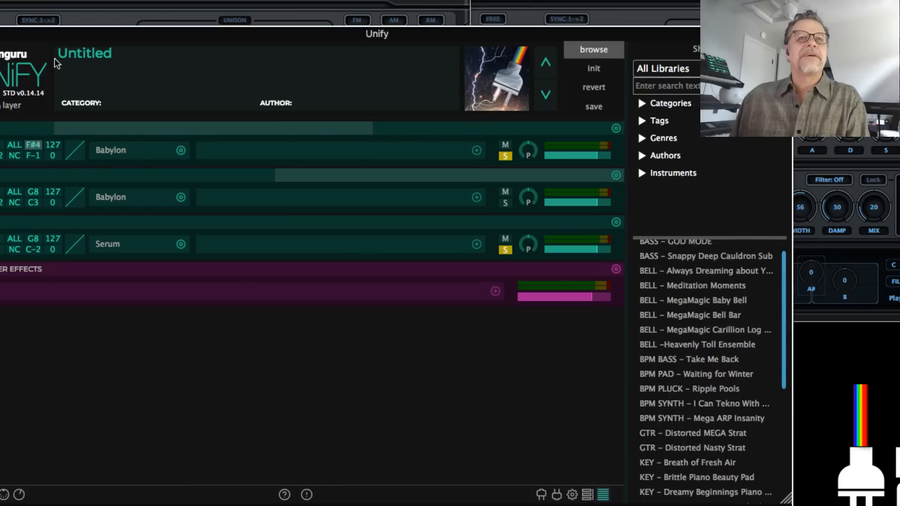
click(181, 150)
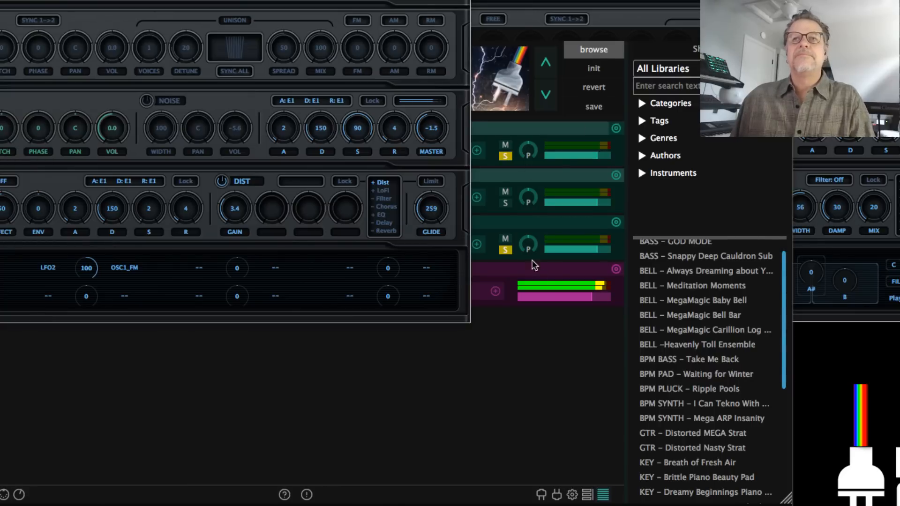
click(499, 240)
click(315, 21)
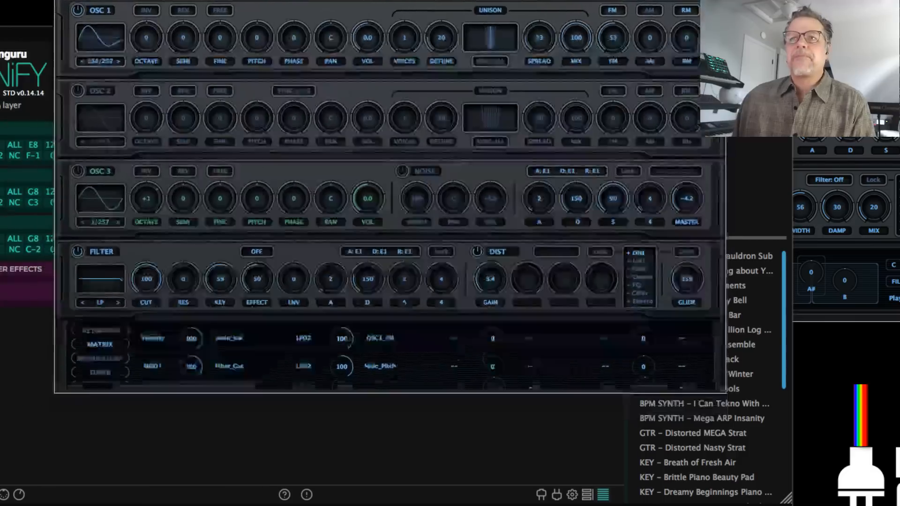
Close both open Babylon instrument windows and reposition the Unify window
key(super+Tab)
key(super+Tab)
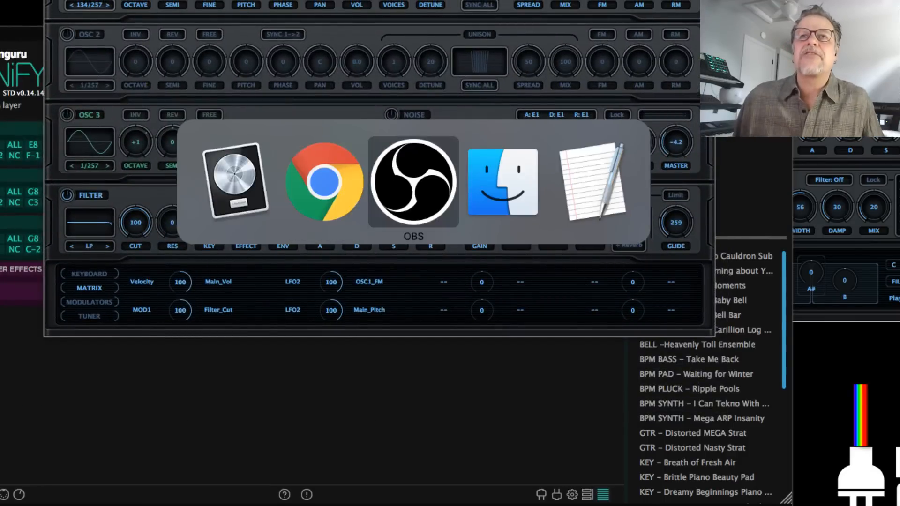
drag(238, 0, 205, 49)
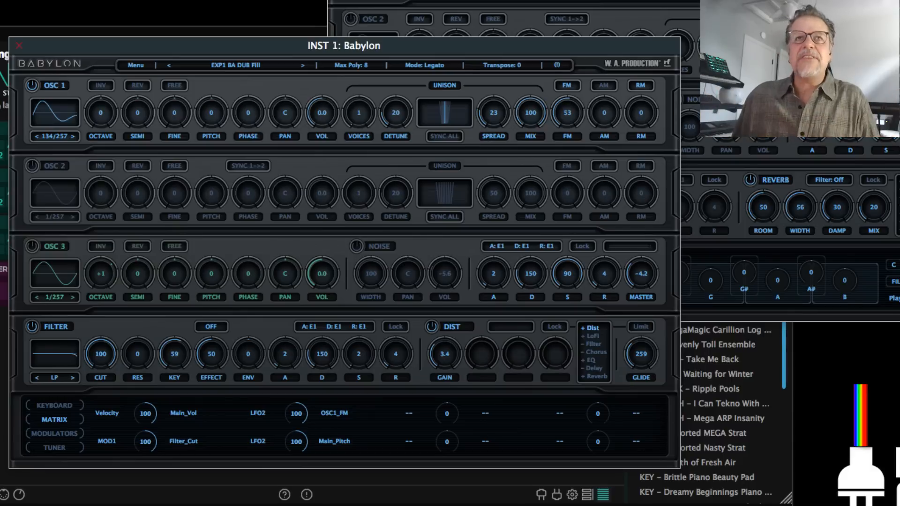
click(337, 0)
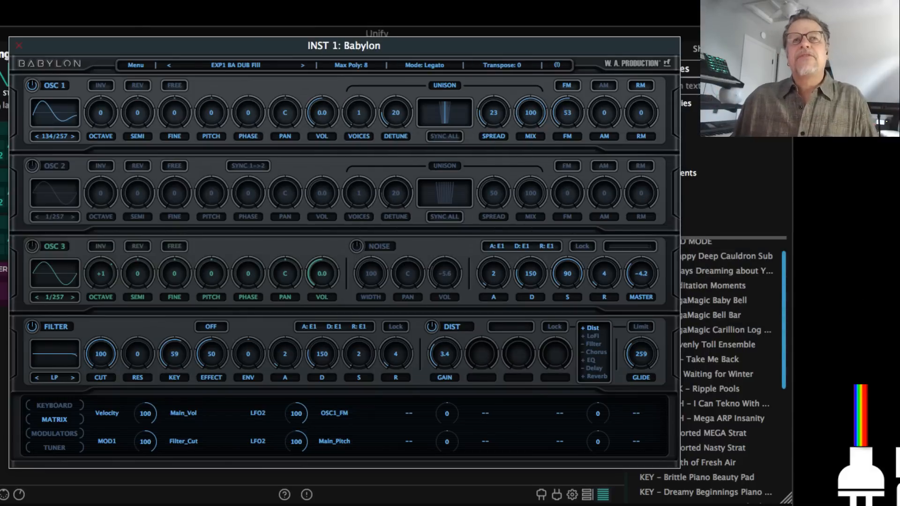
click(20, 47)
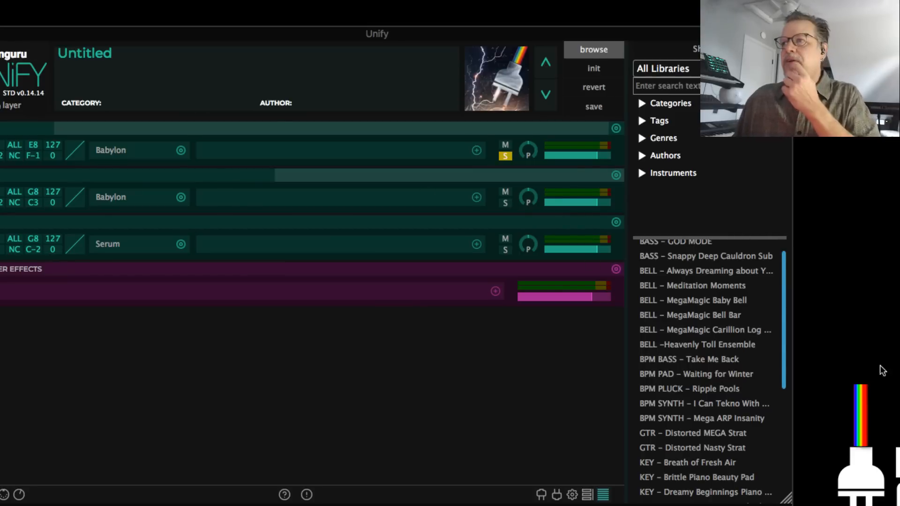
key(super+Tab)
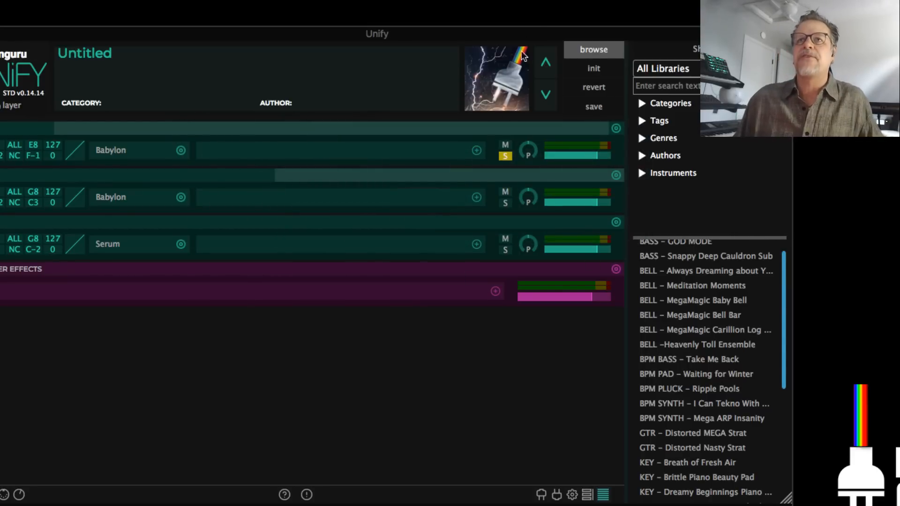
drag(531, 28, 551, 37)
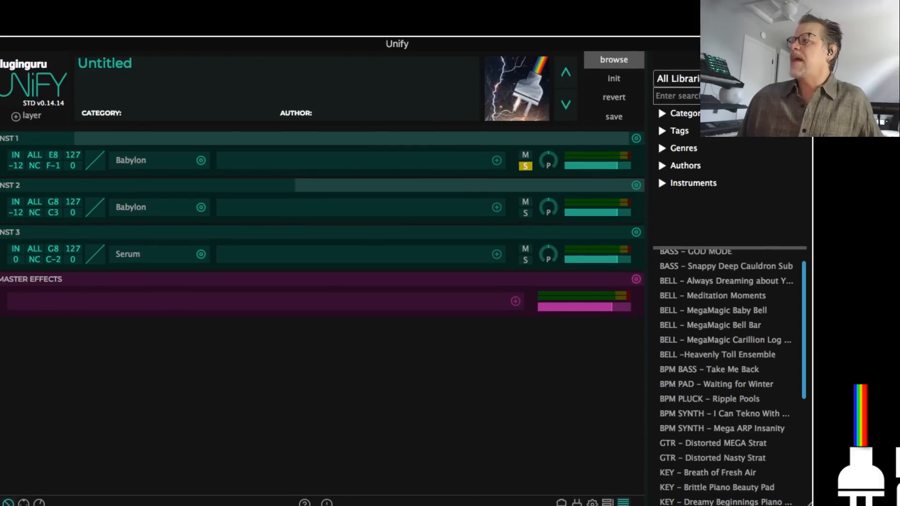
Switch to Unify and reset the current patch to its initial single-instrument state
key(super+Tab)
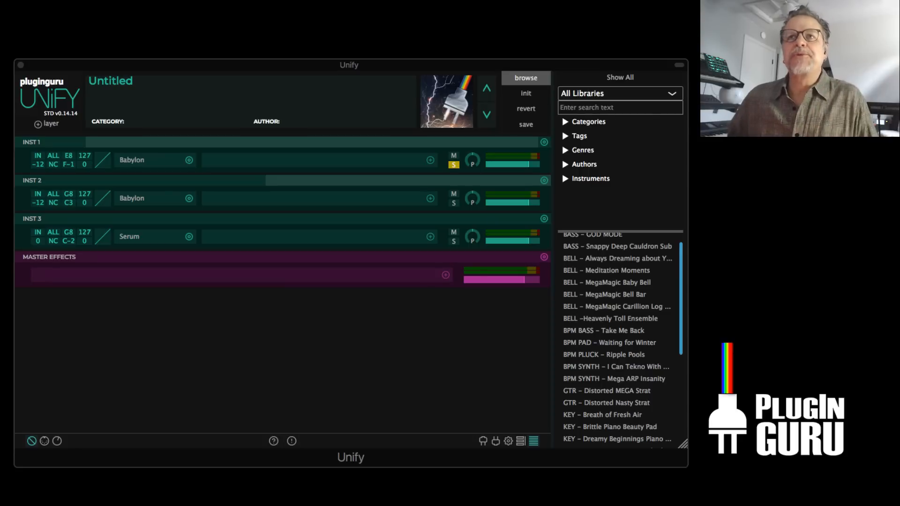
click(525, 93)
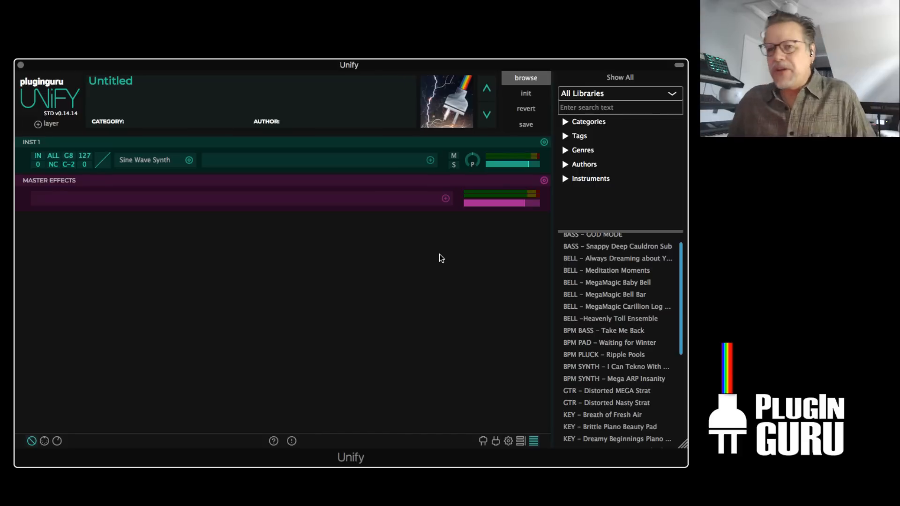
scroll(610, 291, up, 1)
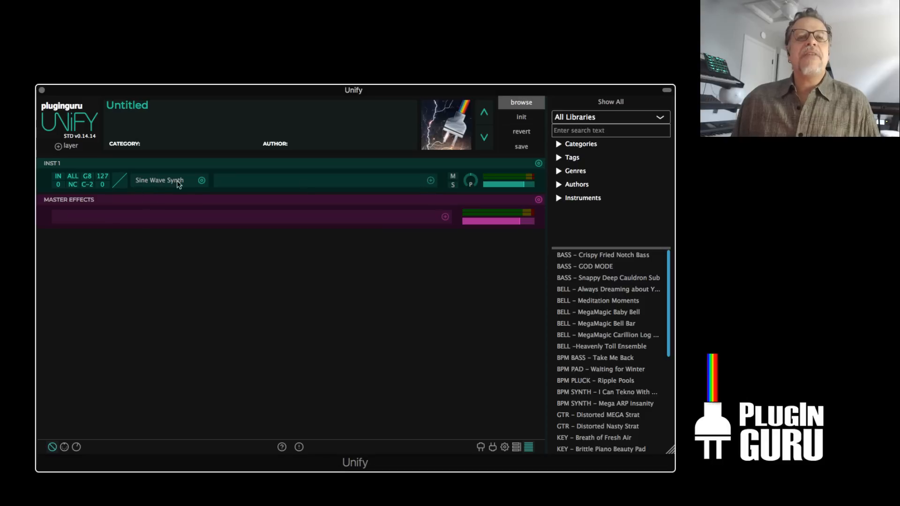
Swap INST 1's Sine Wave Synth for the Unify Standard instrument _unify Guru Sampler
click(202, 180)
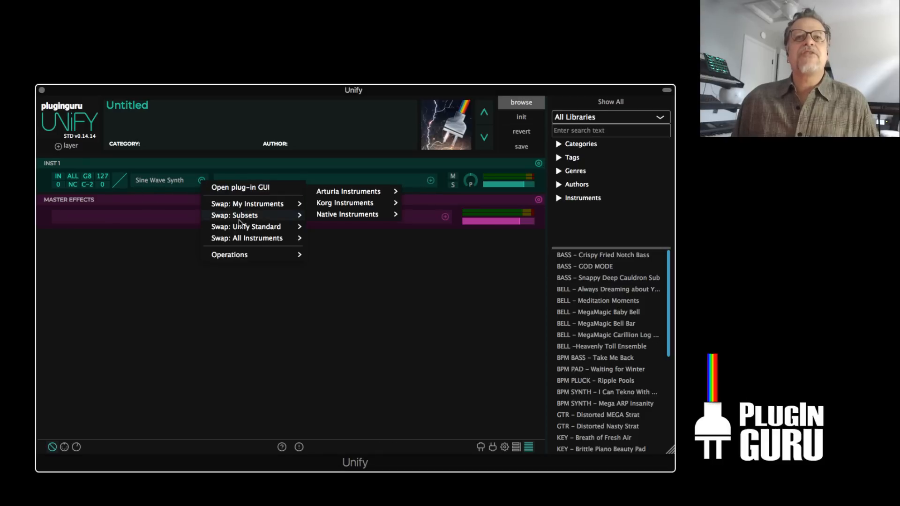
mouse_move(243, 219)
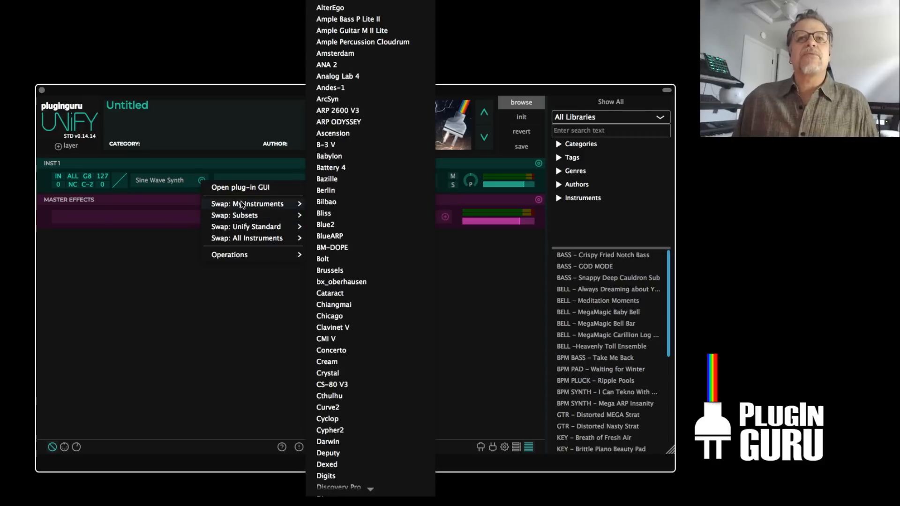
mouse_move(344, 218)
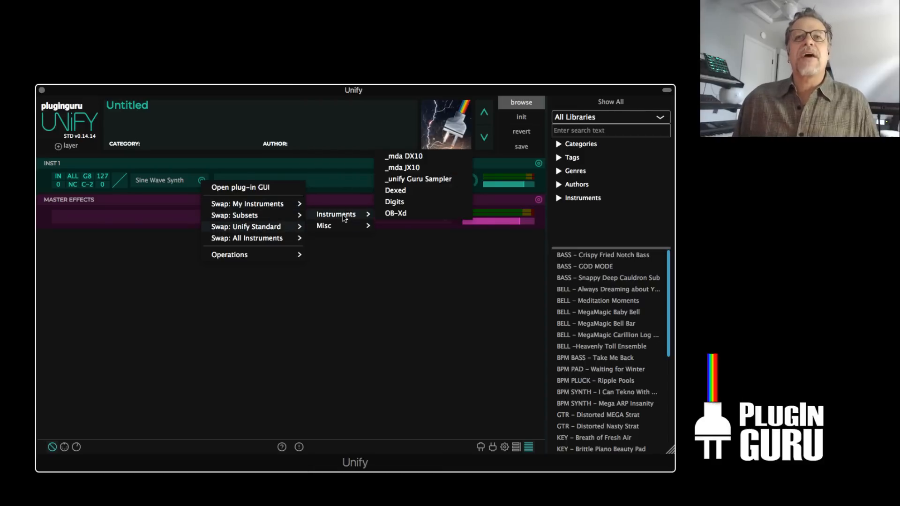
click(428, 179)
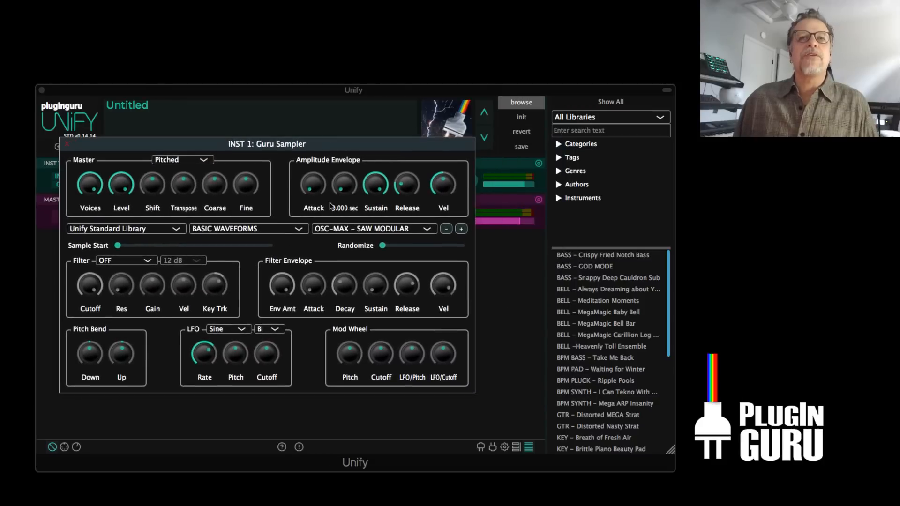
click(202, 231)
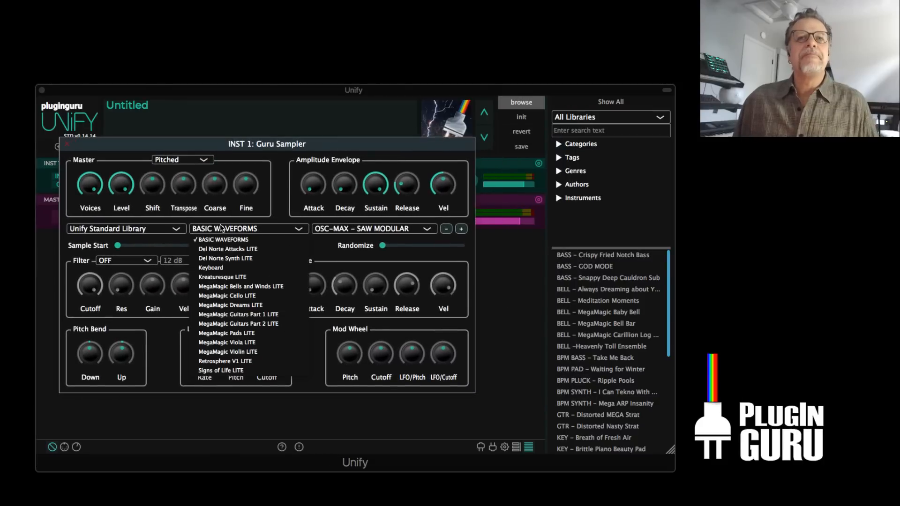
click(231, 250)
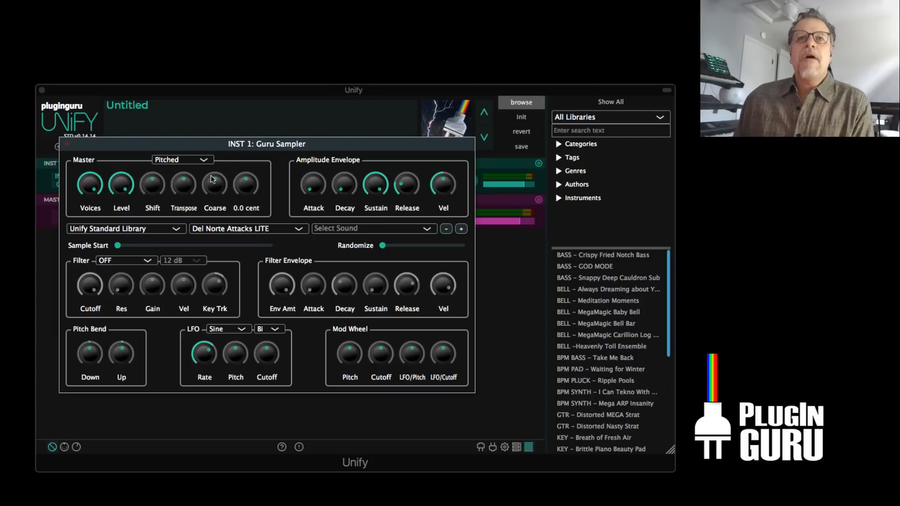
drag(171, 148, 196, 143)
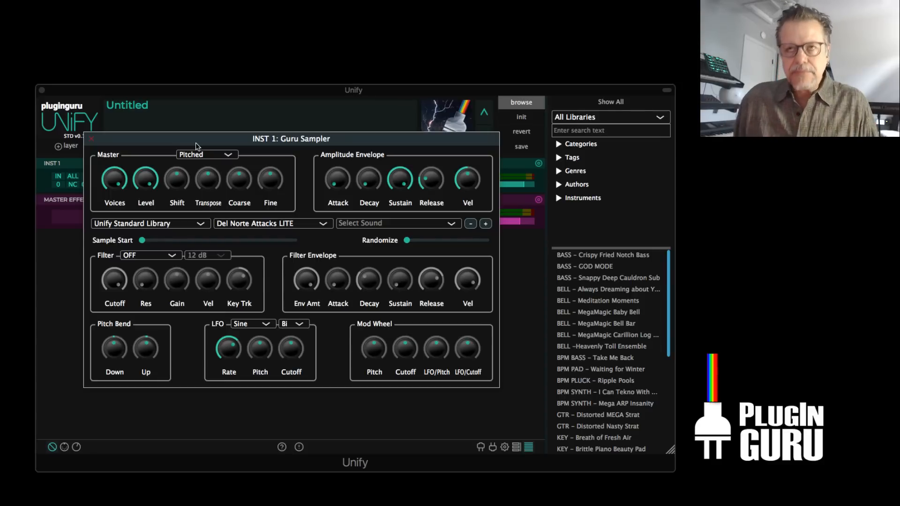
click(92, 139)
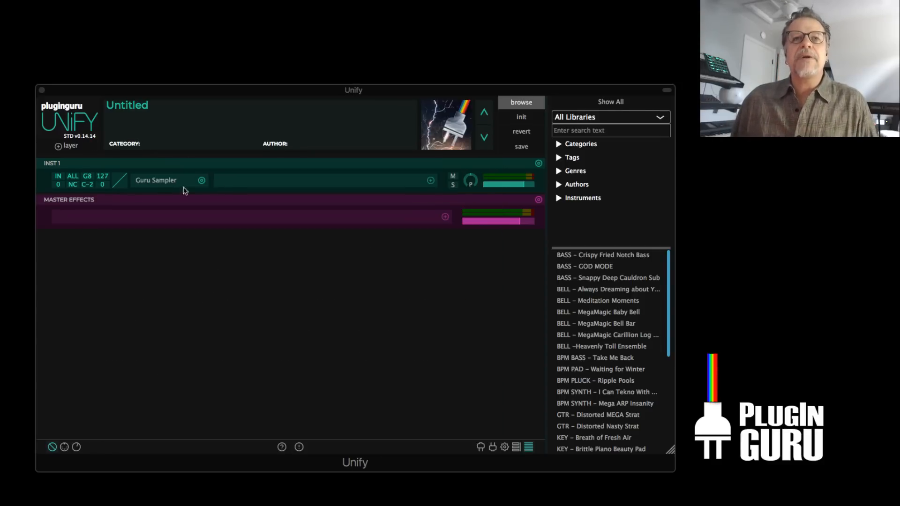
Reopen INST 1's Guru Sampler and load the sound Atk 10 – Tambo from the Del Norte Attacks LITE bank
click(161, 184)
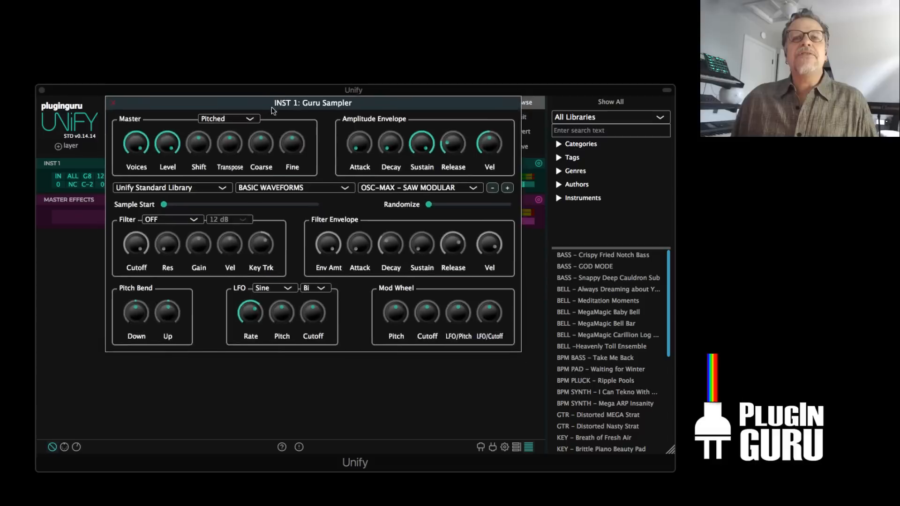
click(255, 224)
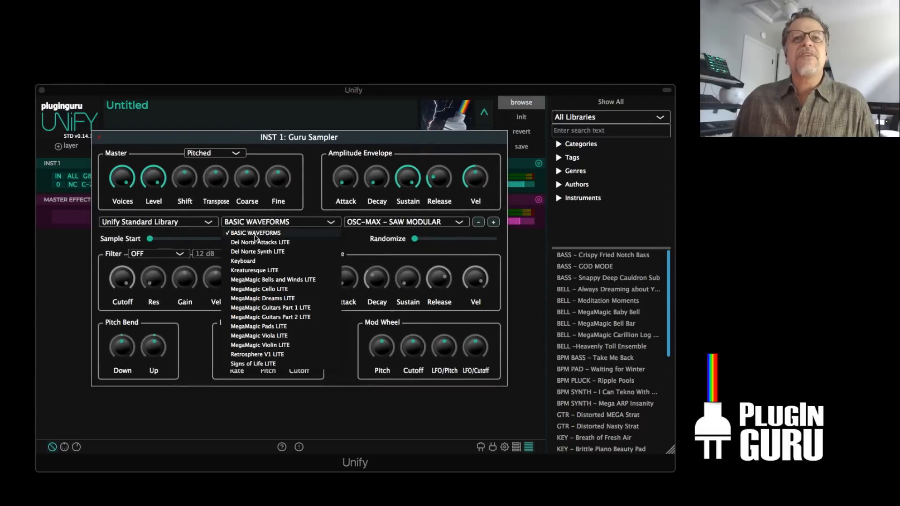
click(256, 243)
click(387, 223)
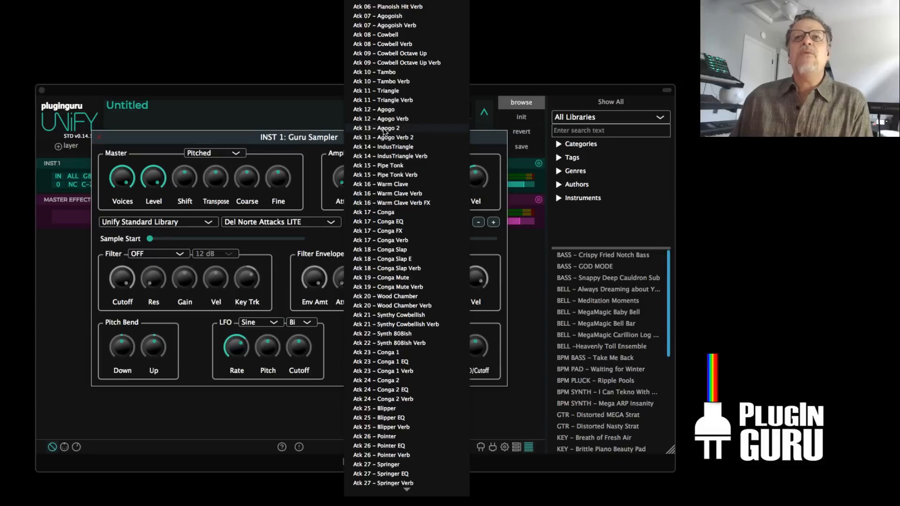
click(386, 72)
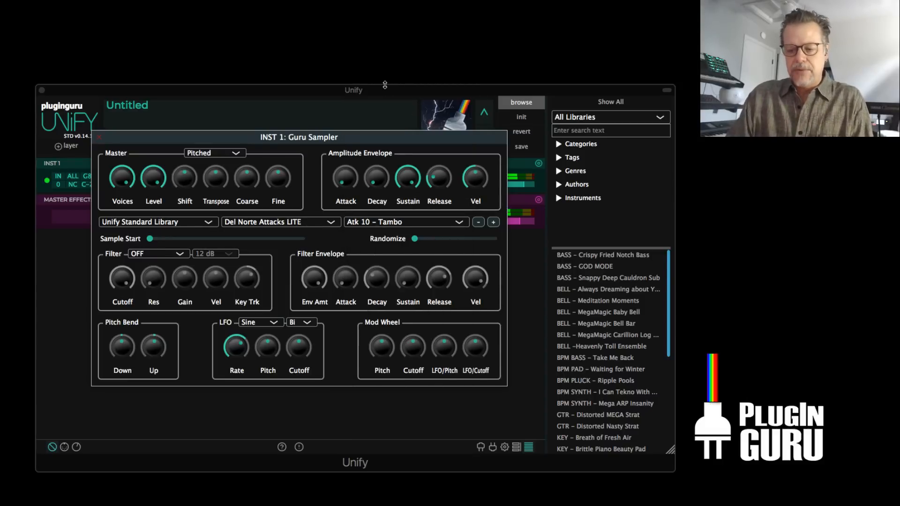
Audition the WIND noise attacks in the sampler, ending on Atk 45 – WIND – Nz 07 Dcy, and close the sampler window
click(387, 225)
scroll(379, 184, down, 5)
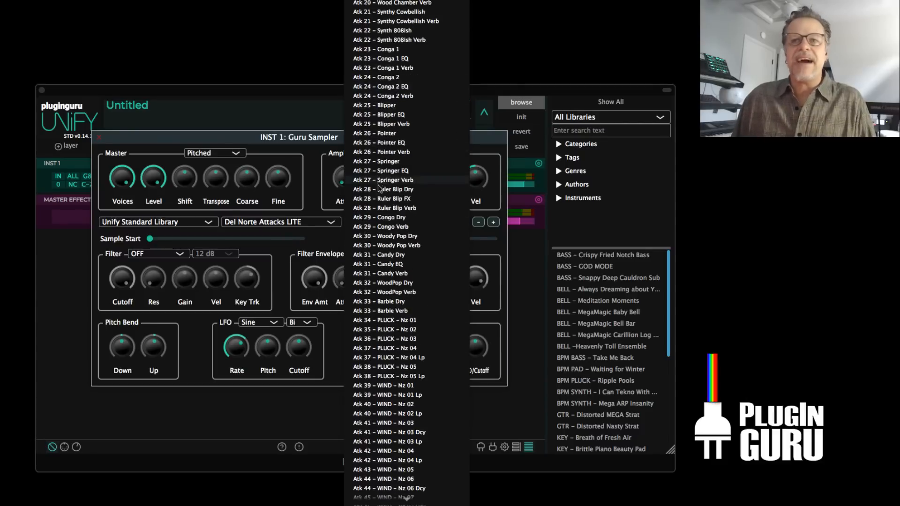
scroll(378, 184, down, 7)
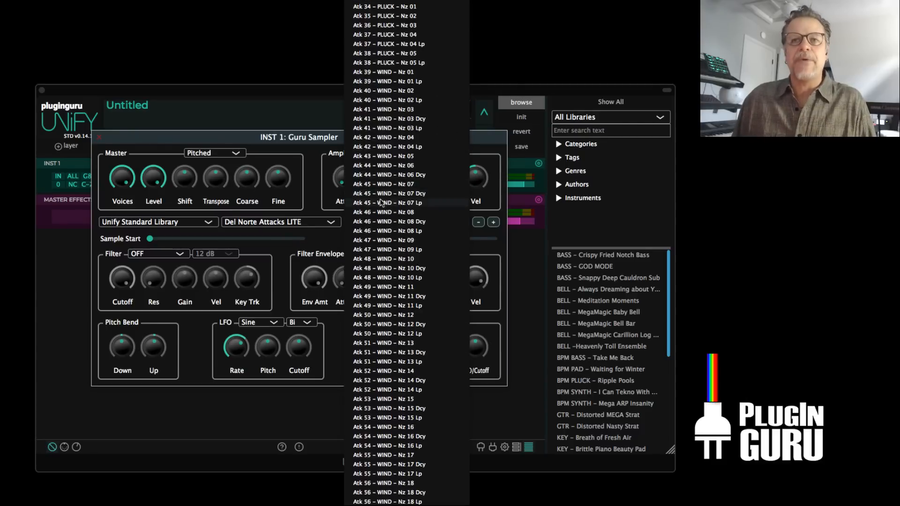
click(393, 126)
click(493, 223)
click(493, 222)
click(493, 222)
click(493, 223)
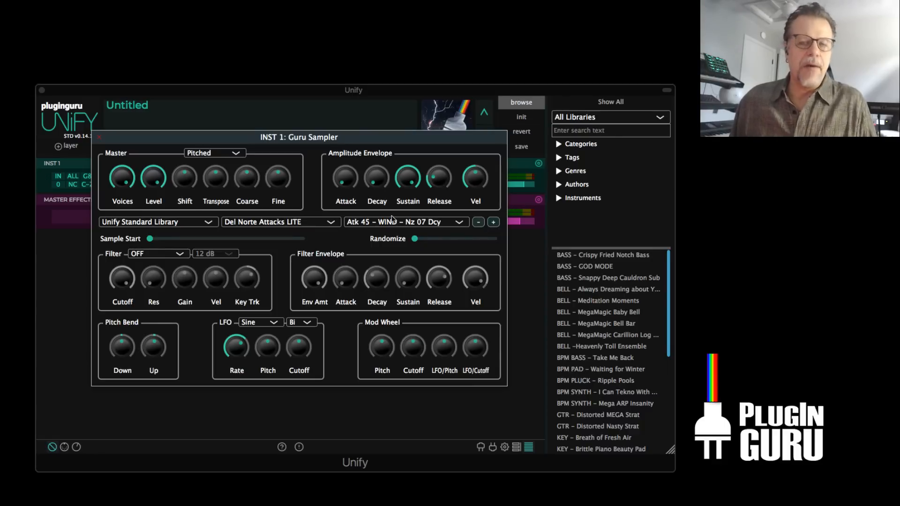
mouse_move(189, 179)
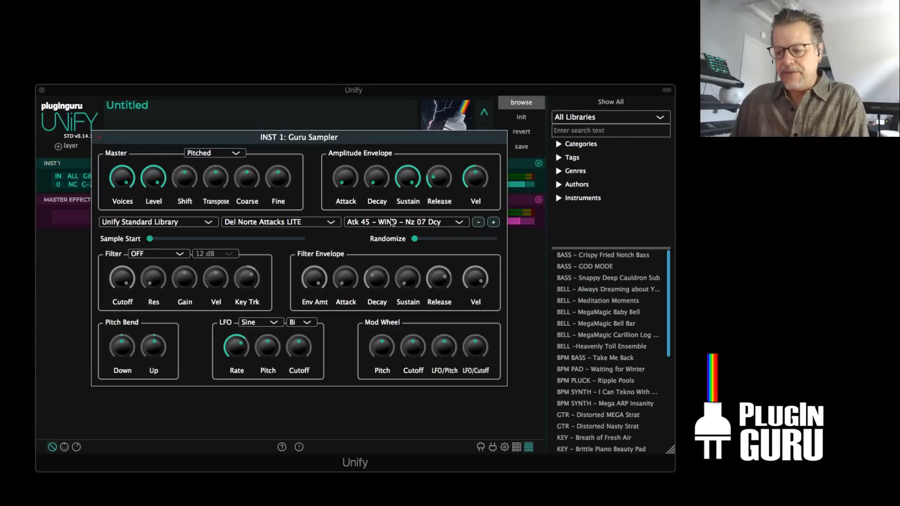
click(99, 139)
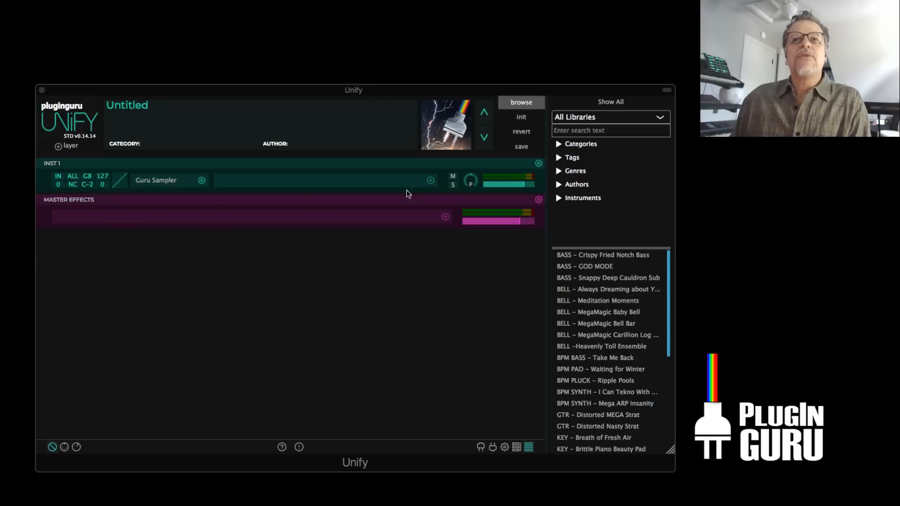
Add the Unify Standard reverb KlangFalter as an audio effect on INST 1
click(430, 181)
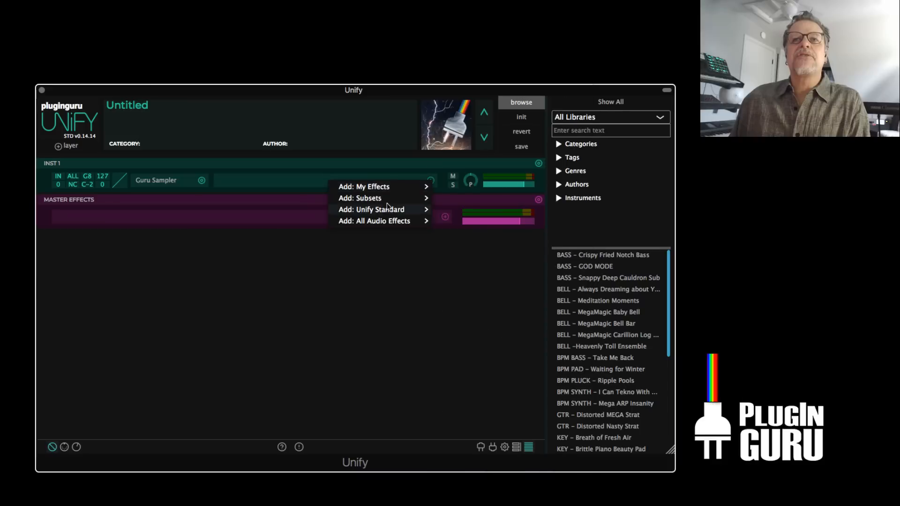
mouse_move(381, 212)
mouse_move(464, 209)
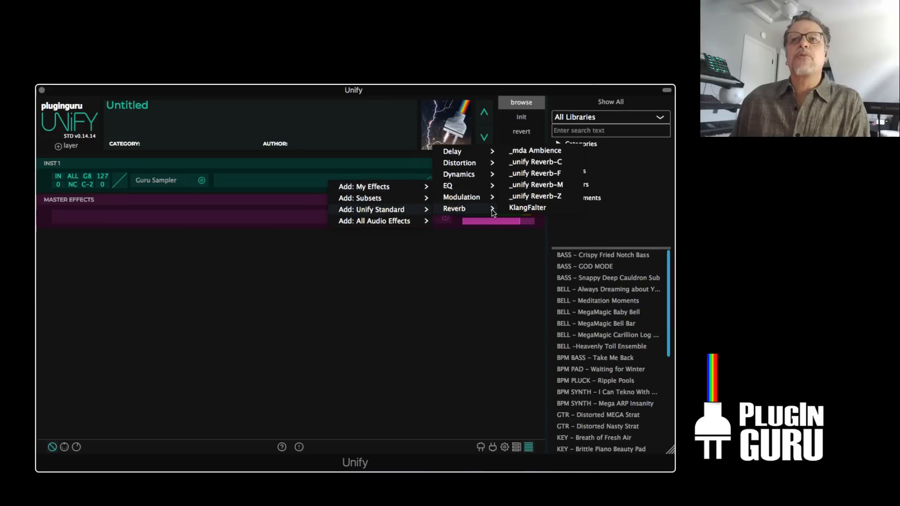
click(527, 209)
drag(282, 1, 460, 149)
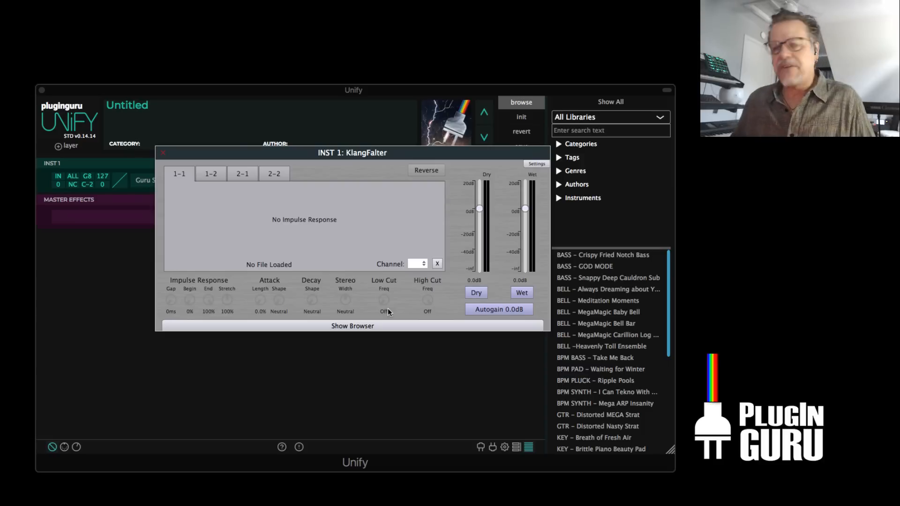
drag(411, 153, 393, 141)
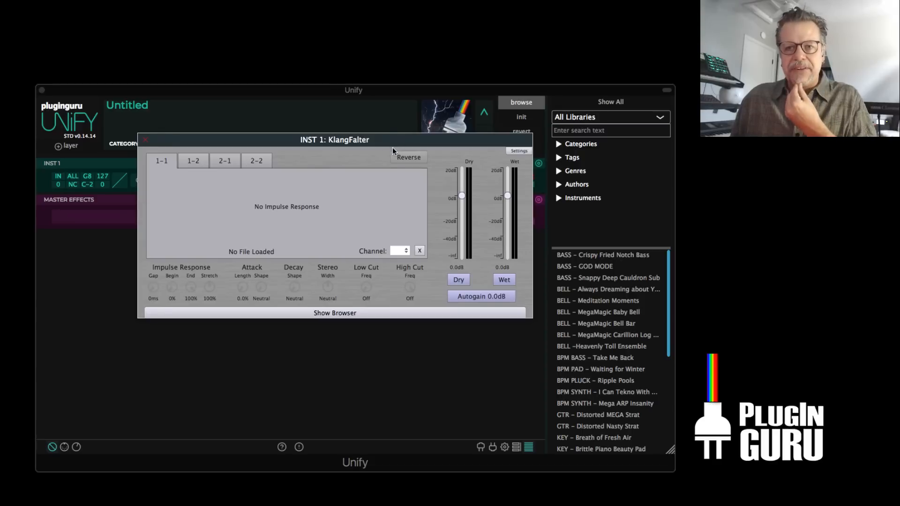
Show KlangFalter's impulse response browser and load 0.8 Noize Room.wav from the AmbiVerb folder
click(339, 314)
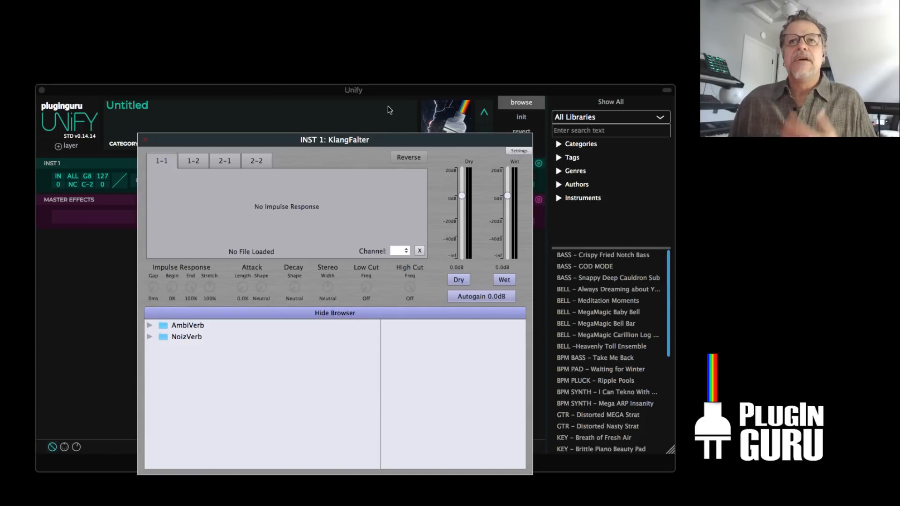
drag(396, 140, 388, 116)
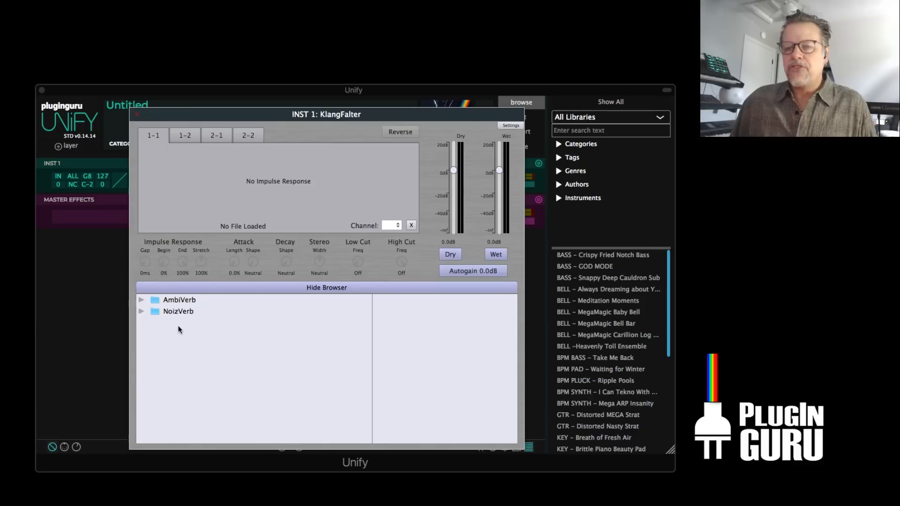
click(140, 300)
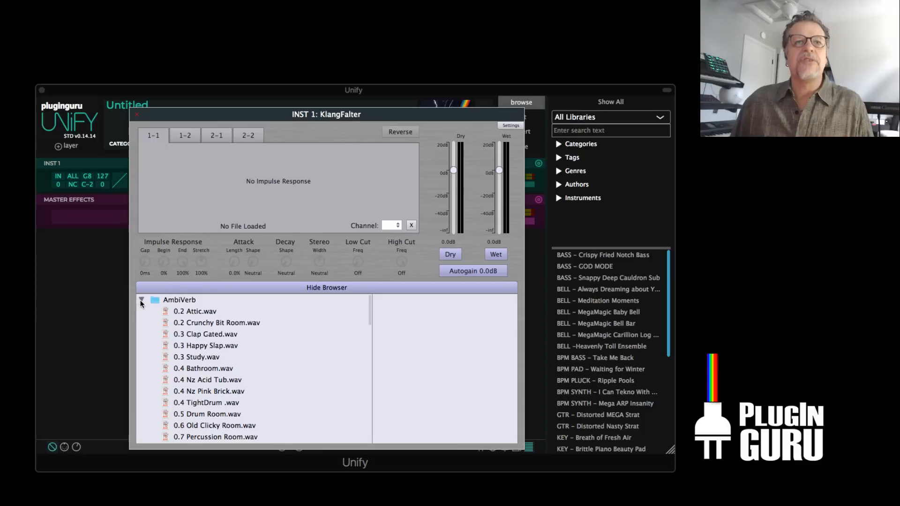
scroll(208, 393, down, 1)
scroll(209, 394, down, 1)
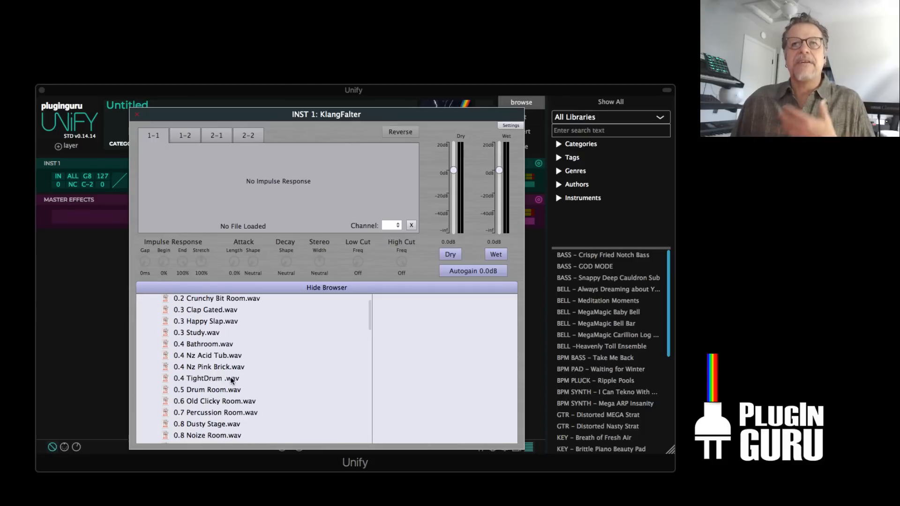
scroll(207, 382, down, 6)
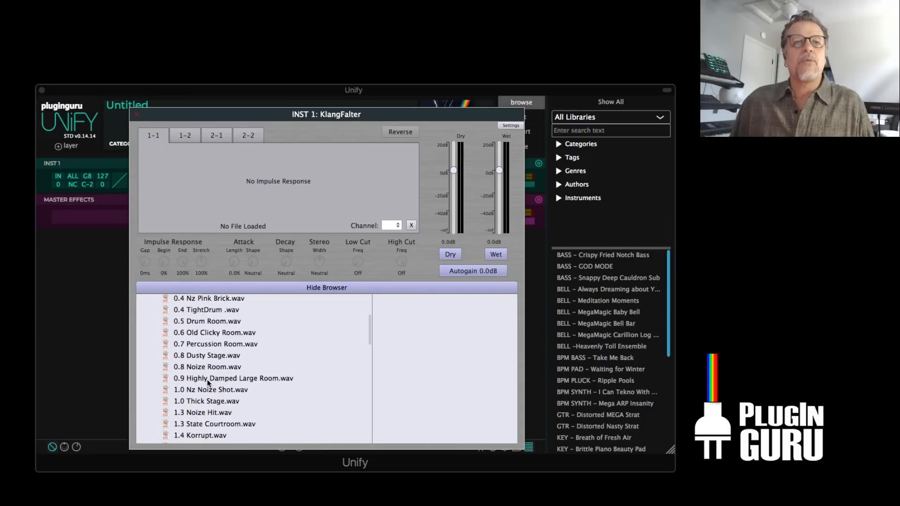
click(199, 367)
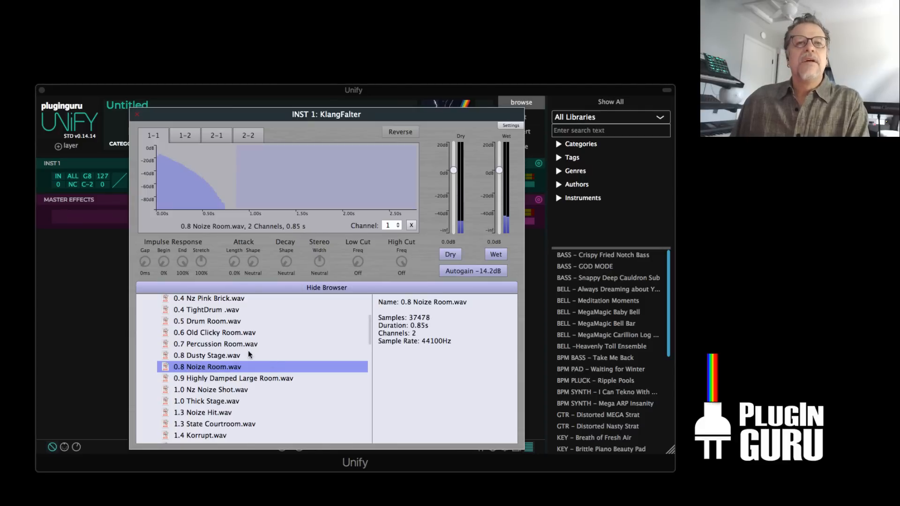
Audition the AmbiVerb impulse responses 1.4 Korrupt.wav, 1.5 Padded Weight Room.wav and 1.6 SlapStage.wav in KlangFalter
scroll(185, 379, down, 6)
click(197, 367)
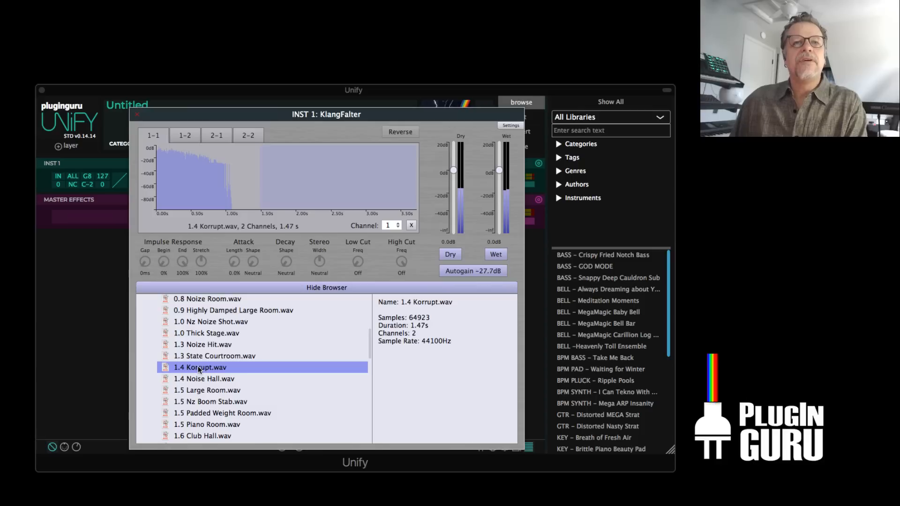
click(202, 412)
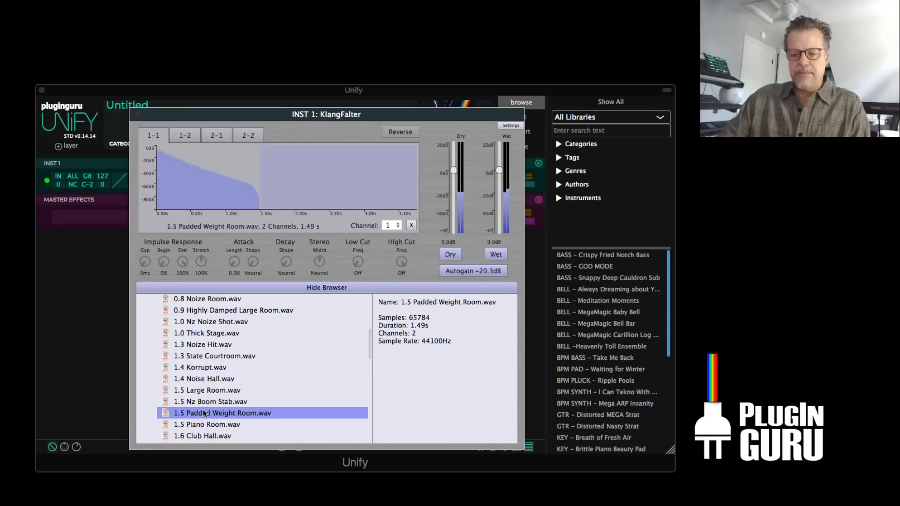
scroll(204, 410, down, 3)
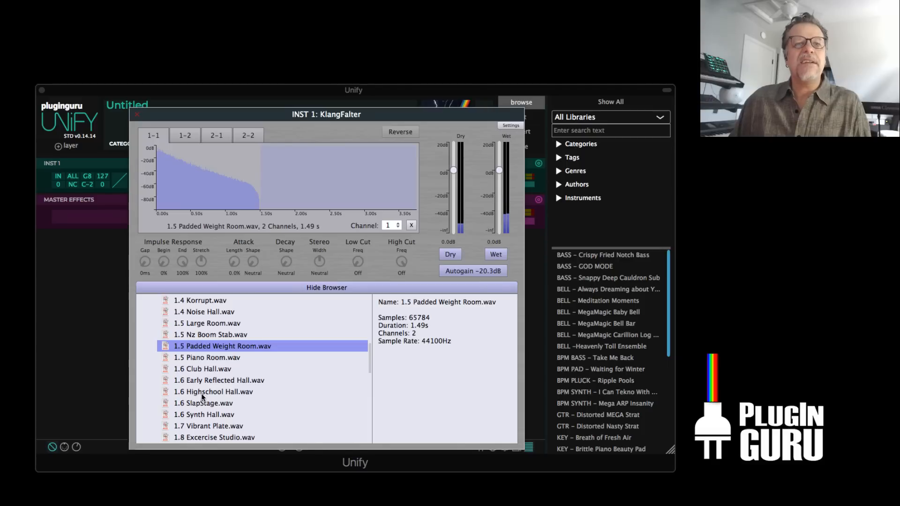
click(201, 402)
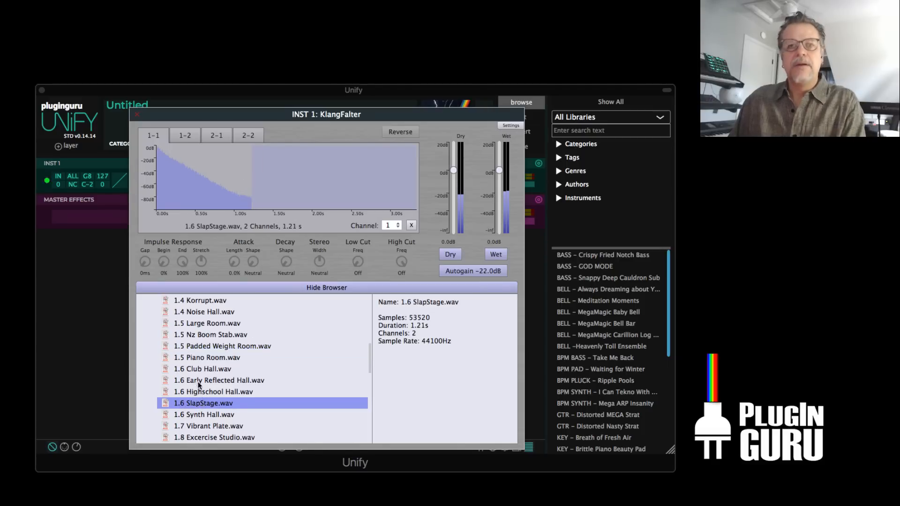
Compare the long AmbiVerb impulse responses 13.0 MegaLong.wav and 3.8 Cathedral.wav, ending on the cathedral
scroll(200, 389, down, 15)
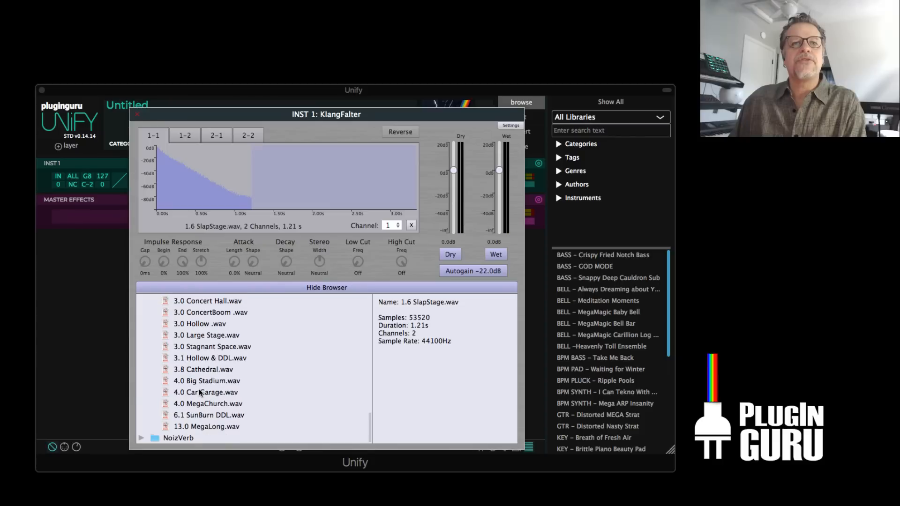
click(209, 426)
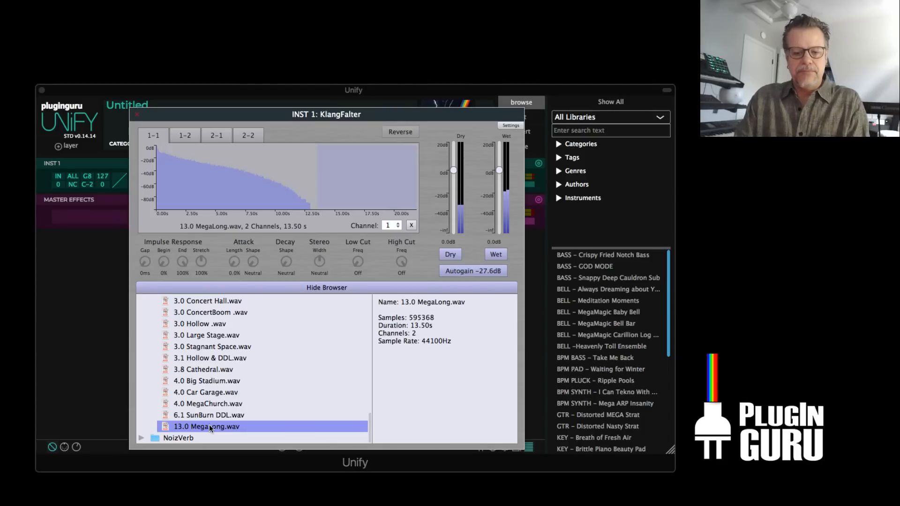
click(201, 370)
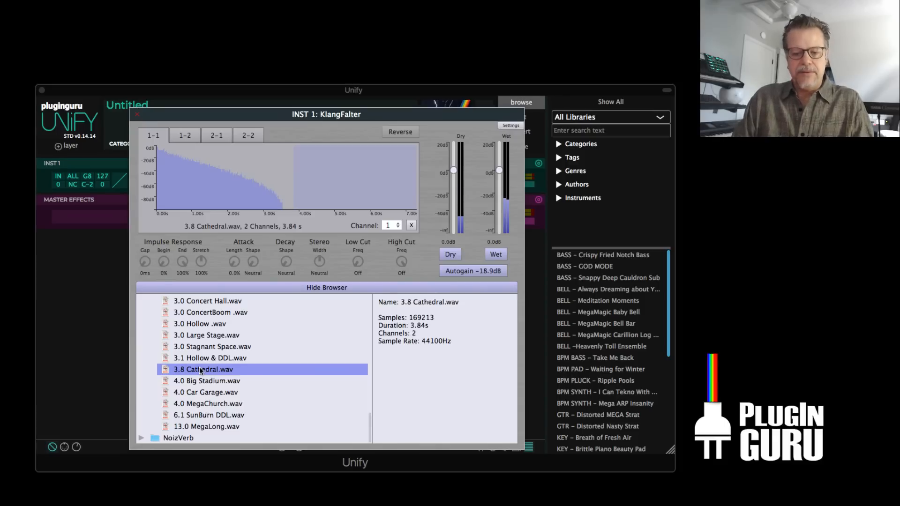
Uncover INST 1's Guru Sampler, load Cel8- Motion Slow from the MegaMagic Cello LITE bank and raise its amplitude release slightly
drag(185, 113, 470, 190)
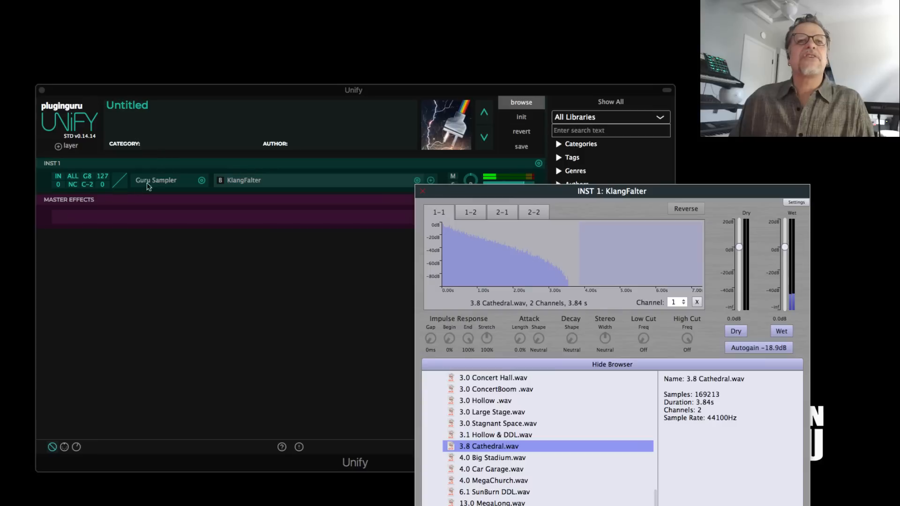
click(187, 264)
click(171, 184)
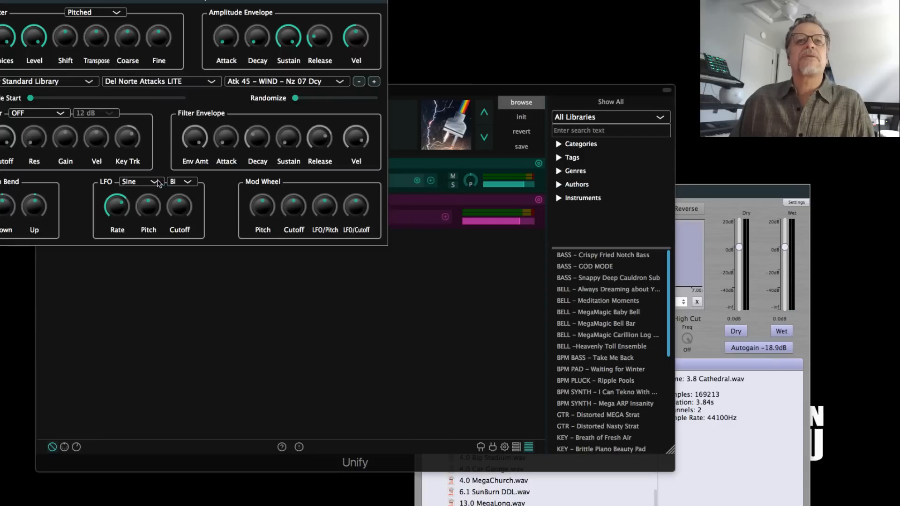
click(143, 82)
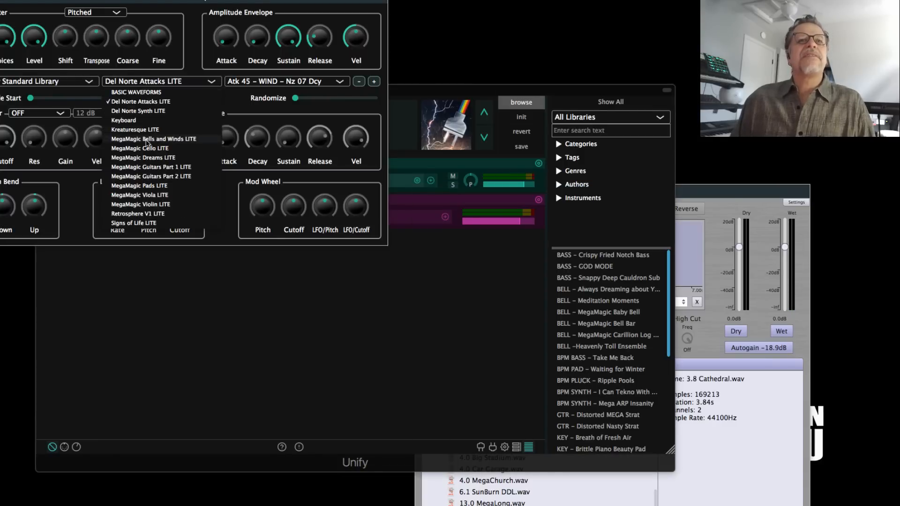
click(149, 148)
click(251, 84)
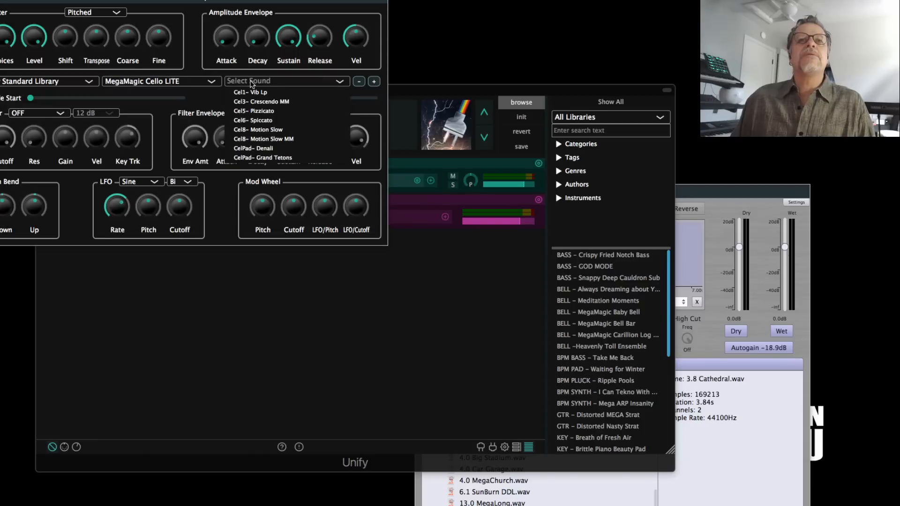
click(252, 130)
mouse_move(321, 41)
mouse_down()
mouse_move(323, 30)
mouse_move(320, 38)
mouse_up()
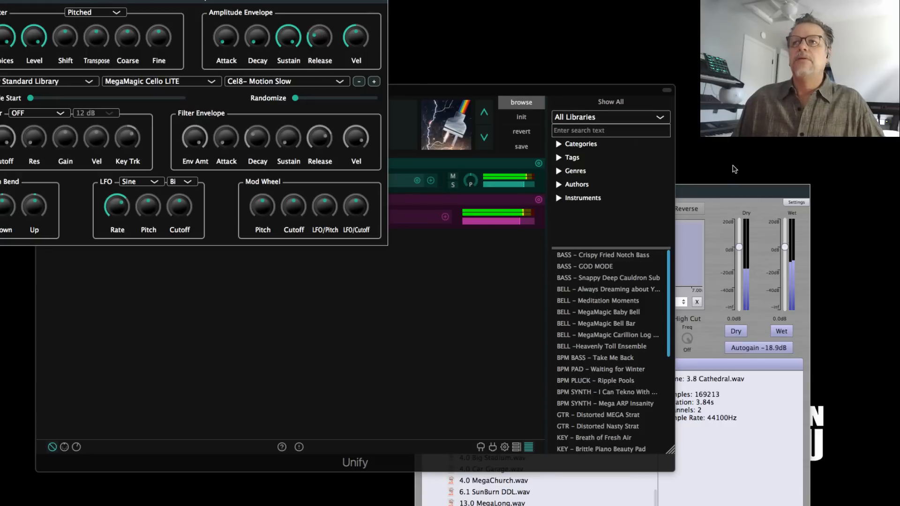
Bring the KlangFalter window back over the main window and load the impulse response 2.5 WarmEuro.wav
click(721, 193)
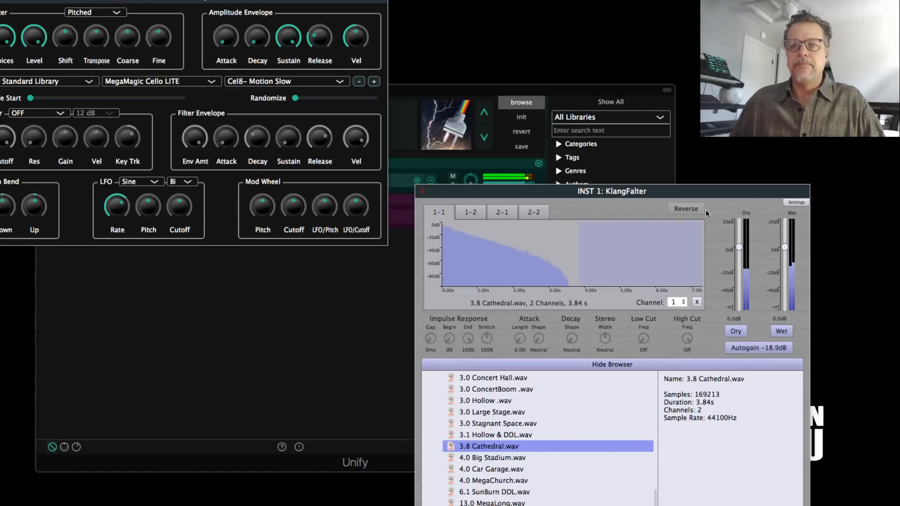
drag(557, 191, 273, 111)
scroll(194, 305, up, 3)
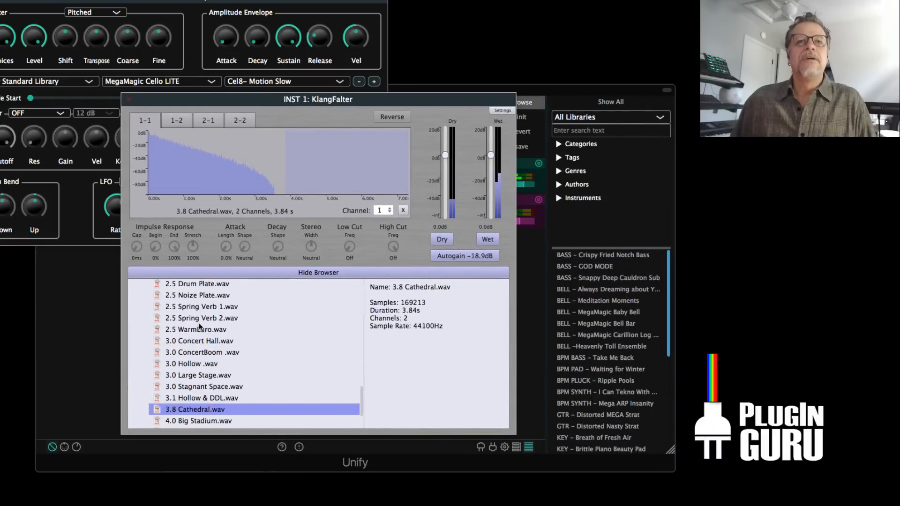
click(179, 331)
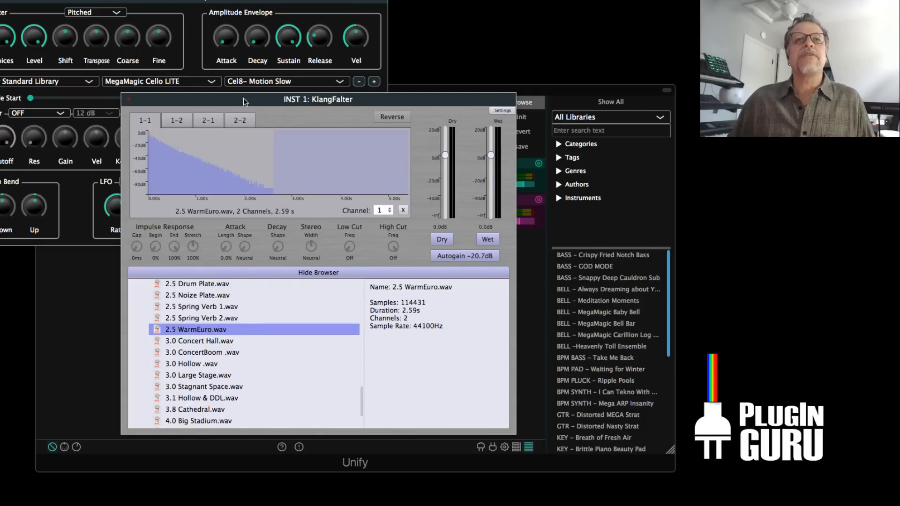
Try the cello sound through the AmbiVerb impulse responses 1.4 Korrupt.wav and 1.3 Noize Hit.wav
scroll(216, 344, up, 10)
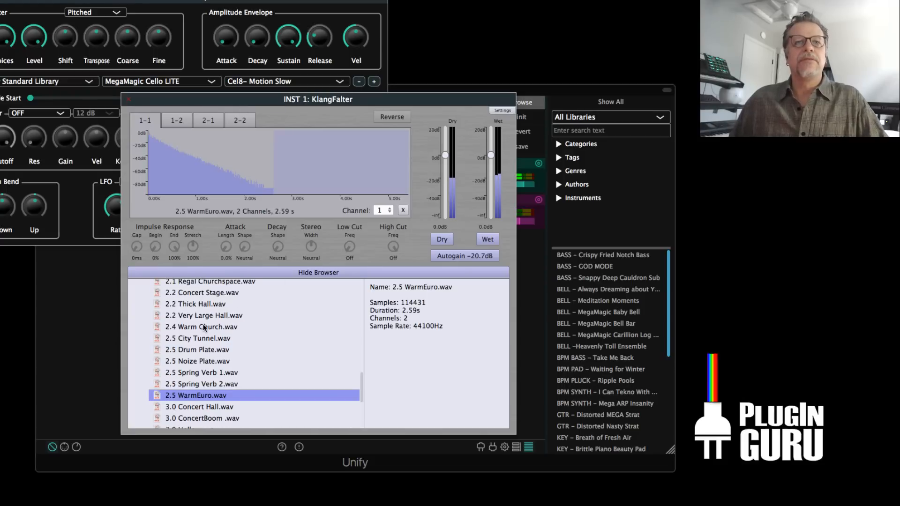
scroll(206, 330, up, 5)
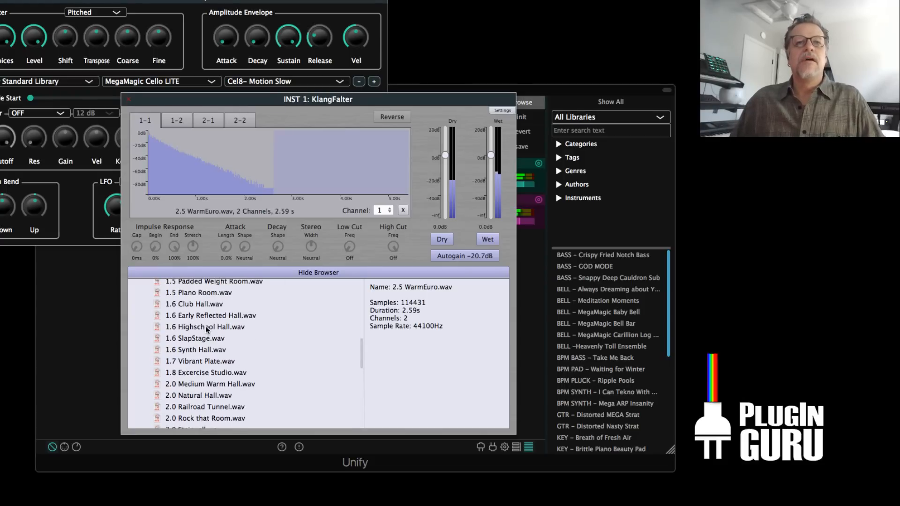
click(199, 330)
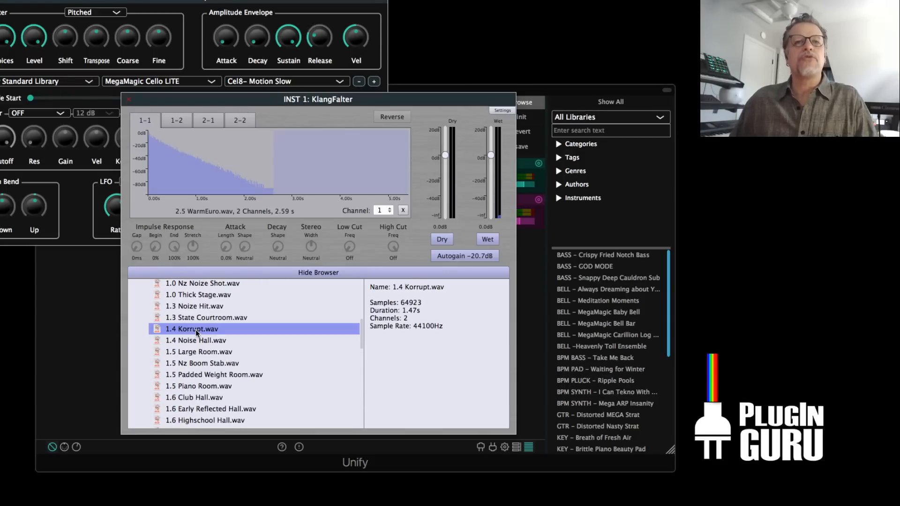
click(195, 305)
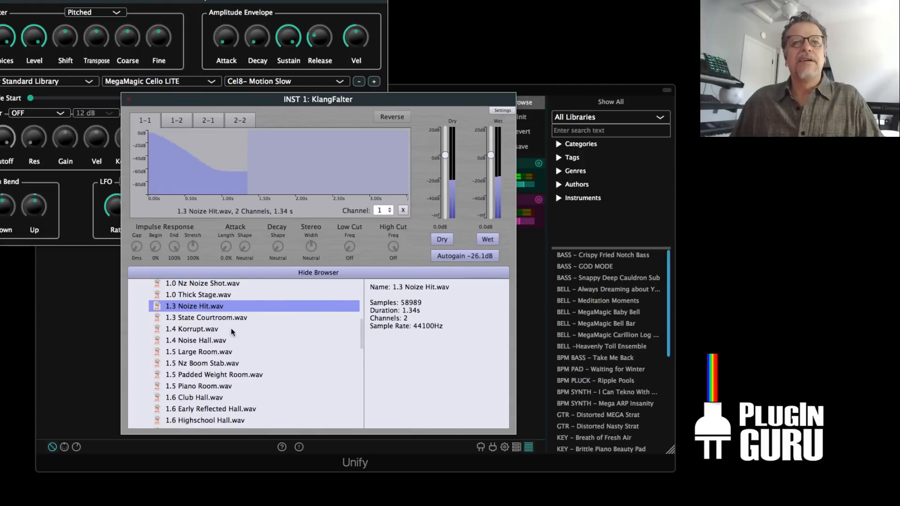
Try the short AmbiVerb impulse responses 0.8 Dusty Stage.wav and 0.3 Study.wav on the cello sound
scroll(216, 322, up, 3)
click(216, 320)
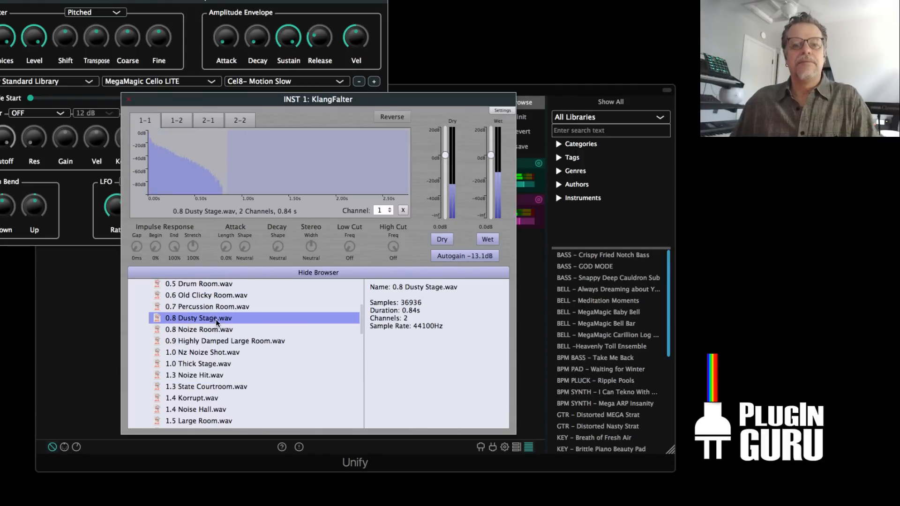
scroll(220, 311, up, 3)
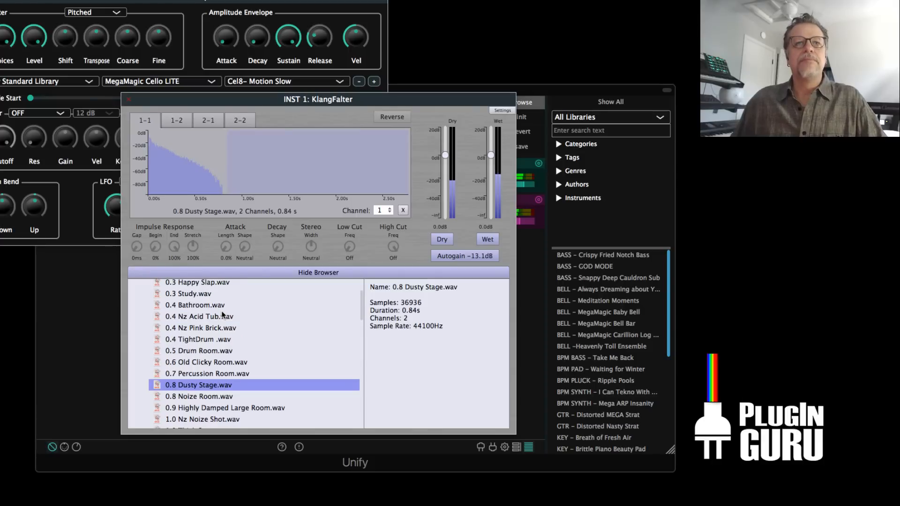
click(199, 294)
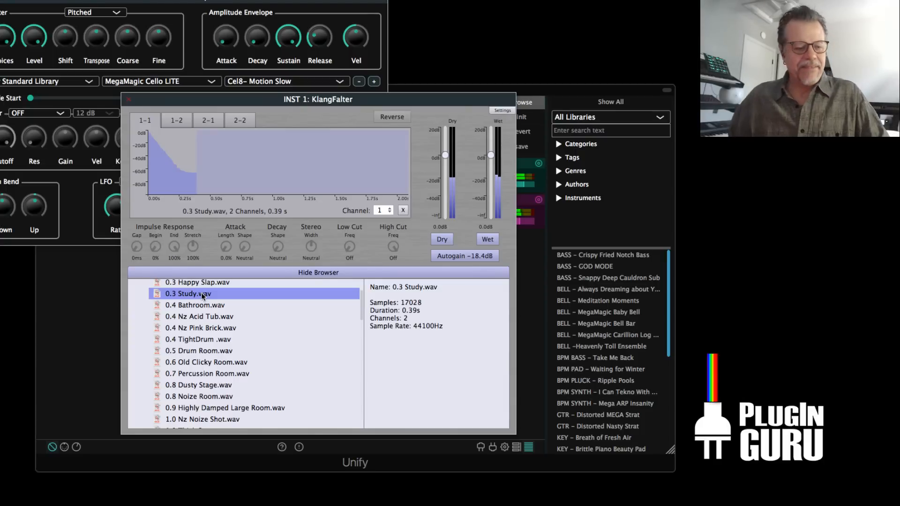
Collapse the AmbiVerb folder, expand NoizVerb and load the impulse response BAG-Plastic BIG 9.wav
scroll(206, 316, up, 3)
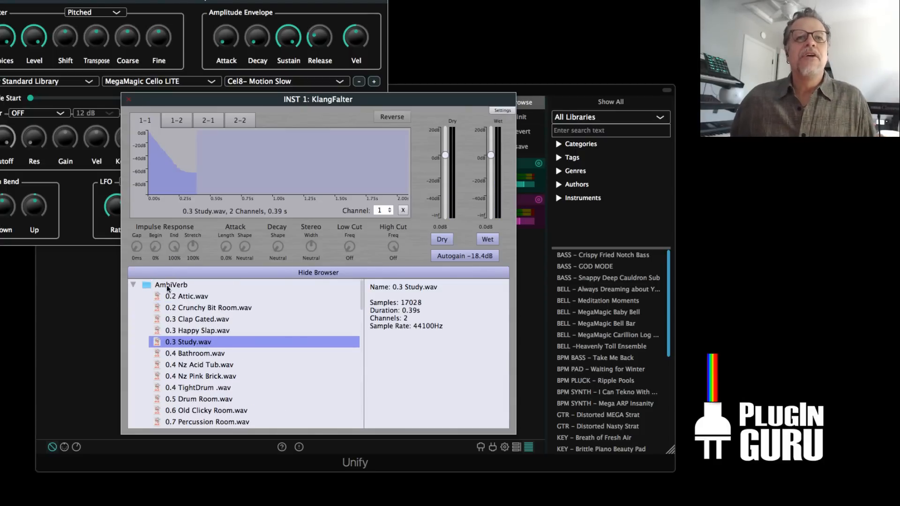
click(132, 284)
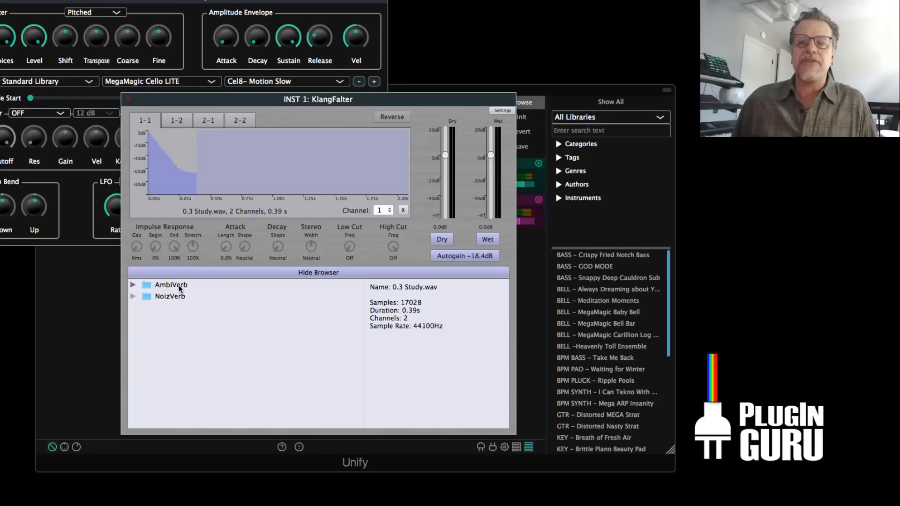
click(132, 296)
scroll(205, 341, down, 5)
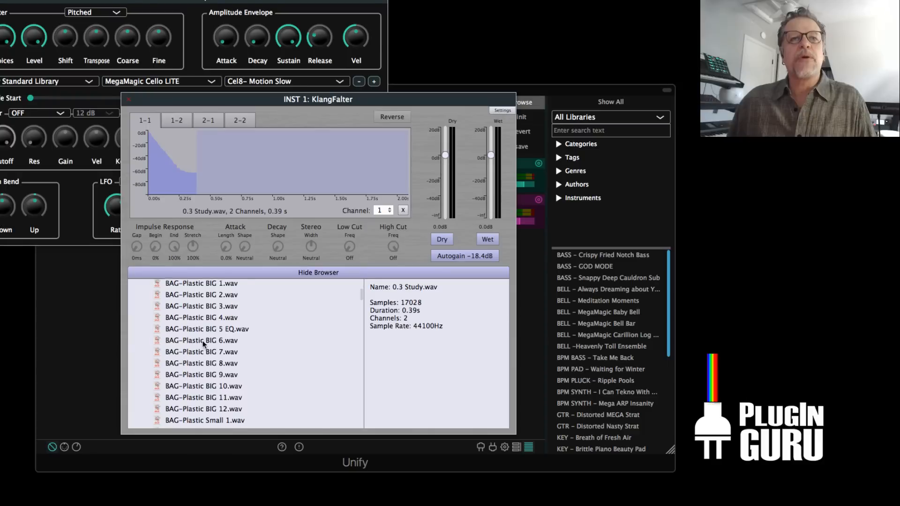
scroll(203, 344, down, 3)
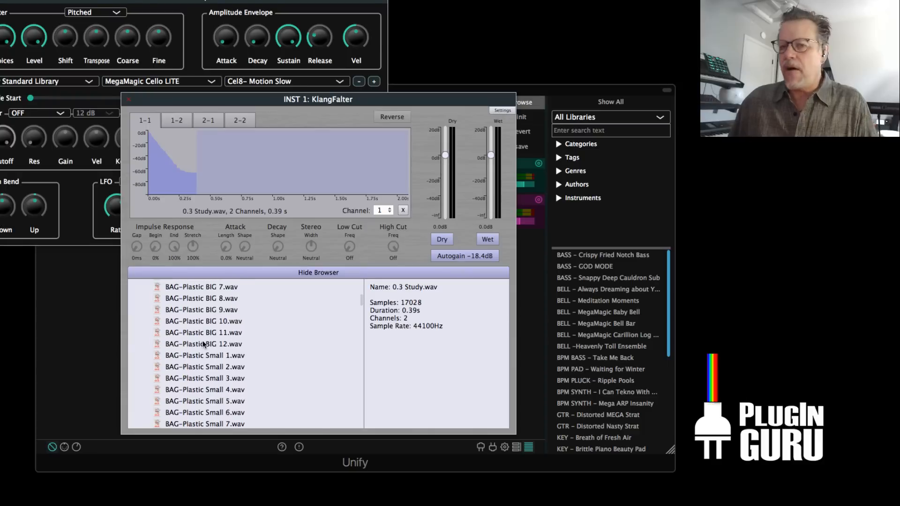
click(202, 309)
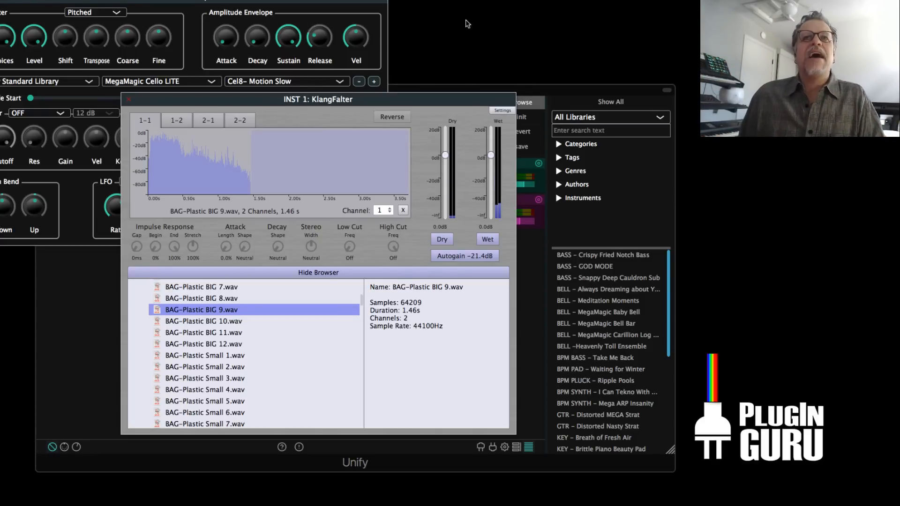
Load the sound Atk 12 – Agogo from the Del Norte Attacks LITE bank in the Guru Sampler
click(162, 82)
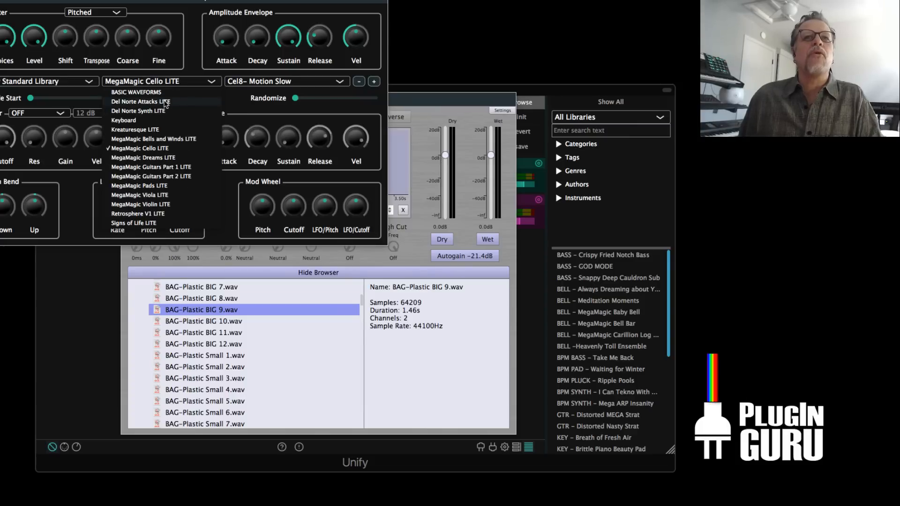
click(164, 104)
click(275, 81)
click(275, 119)
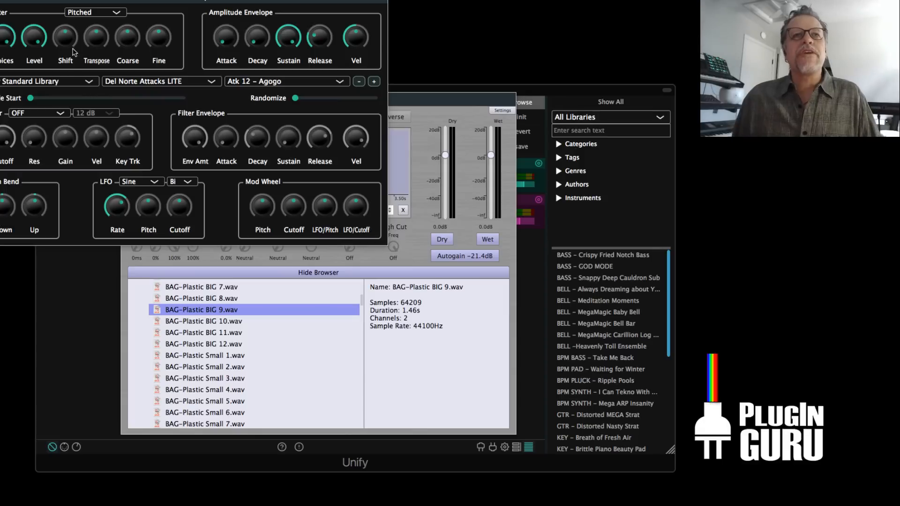
Audition the NoizVerb impulse responses BAG-Plastic Small 7.wav and BAG-Plastic Small 10.wav on the agogo sound
scroll(211, 361, down, 3)
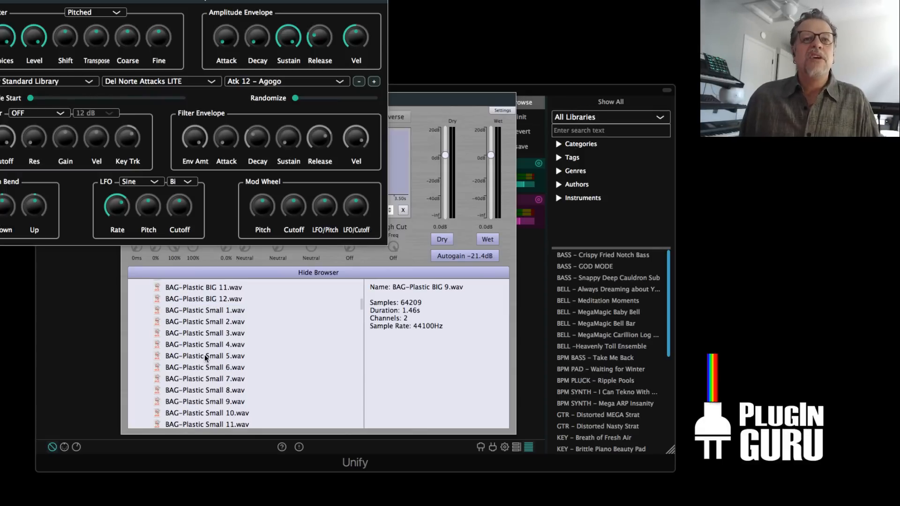
click(207, 354)
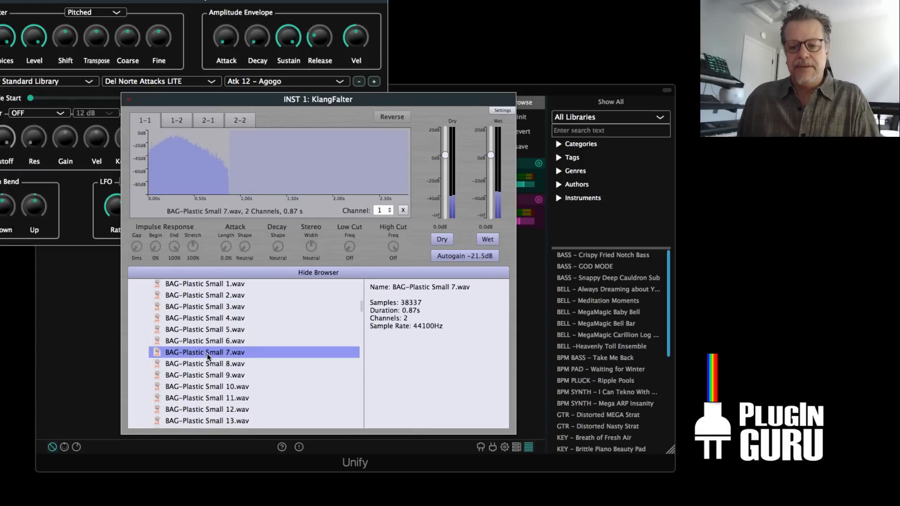
scroll(209, 364, down, 2)
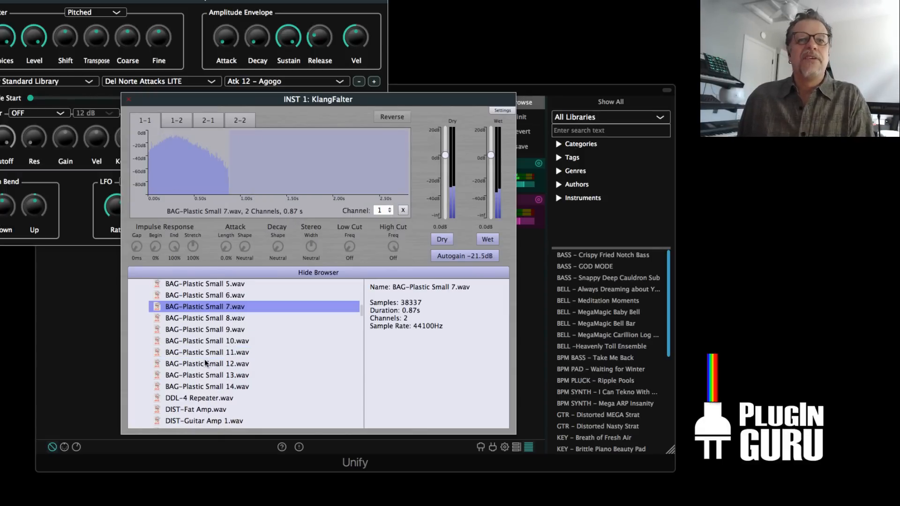
click(208, 341)
Load the NoizVerb impulse response DROP-Coin in Cup 3.wav in KlangFalter
scroll(208, 342, down, 2)
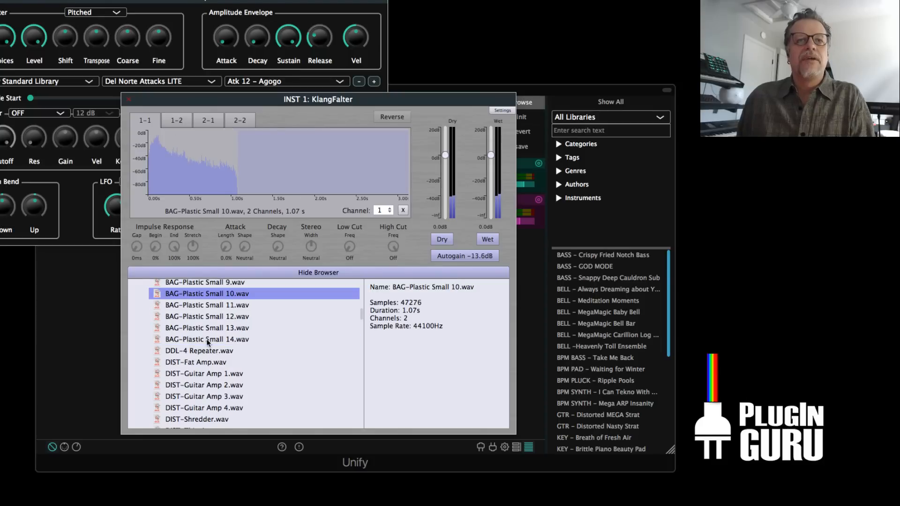
scroll(199, 368, down, 4)
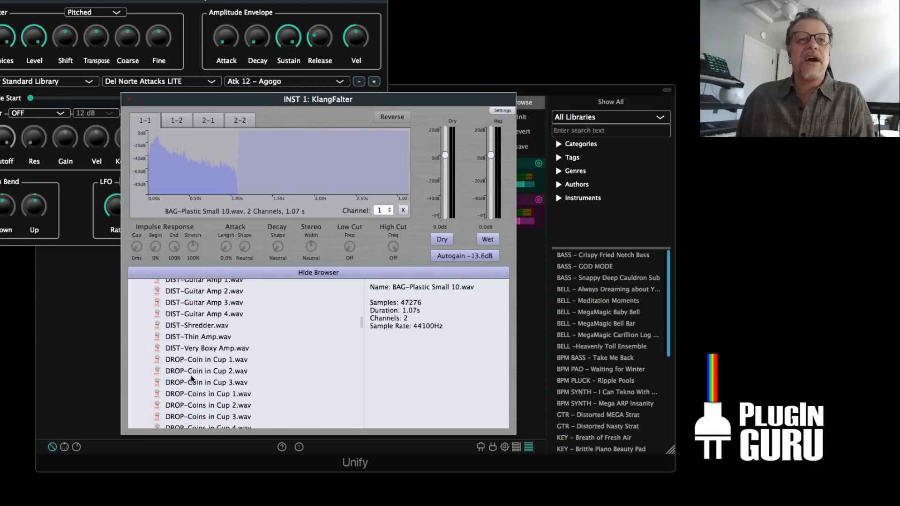
scroll(190, 375, down, 1)
click(206, 369)
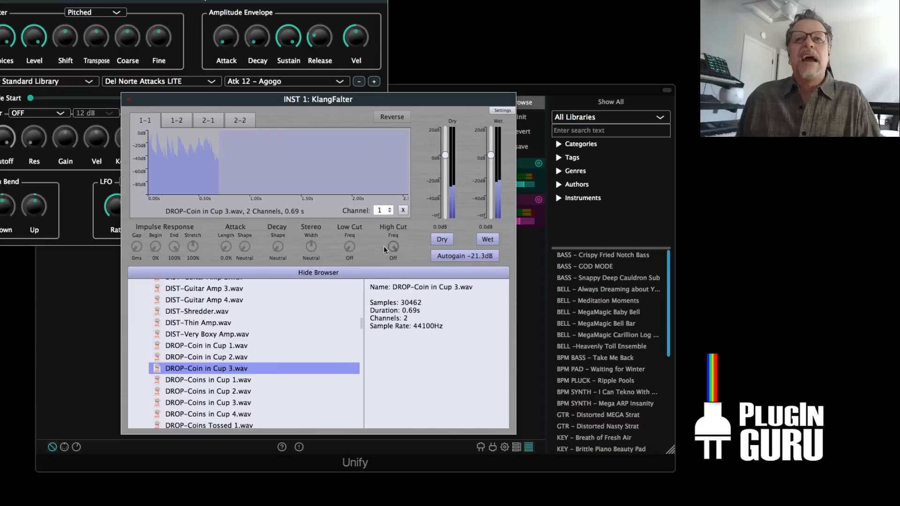
Set KlangFalter's low cut to 4.0 kHz and load the NoizVerb impulse response FIRE-Match Kill.wav
drag(353, 233, 367, 201)
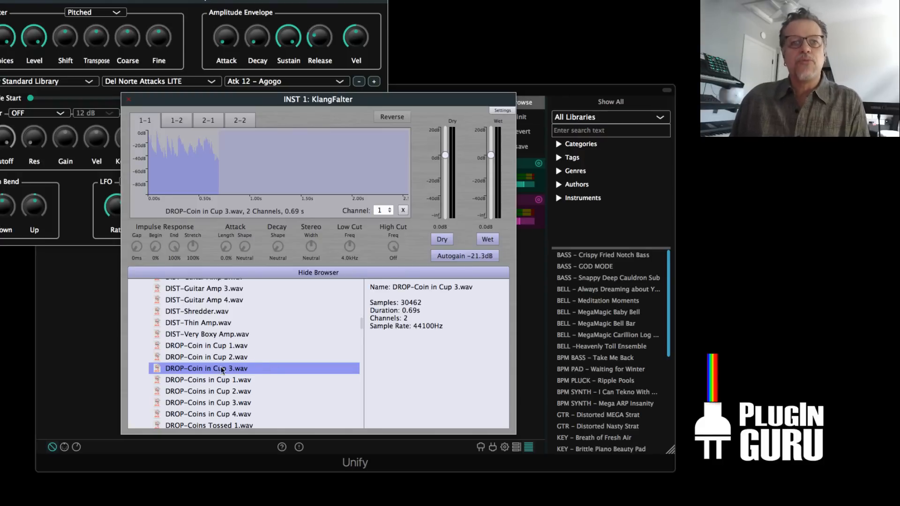
scroll(210, 368, down, 2)
scroll(191, 367, down, 2)
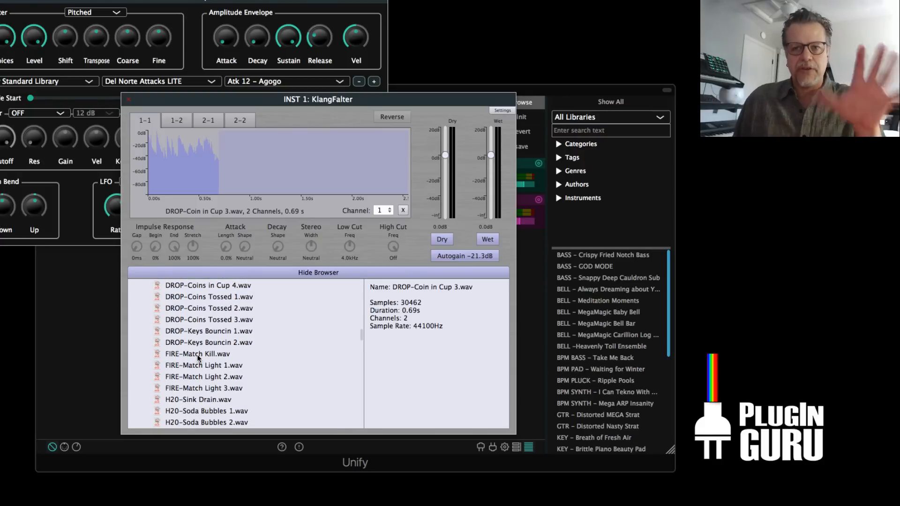
scroll(199, 356, down, 1)
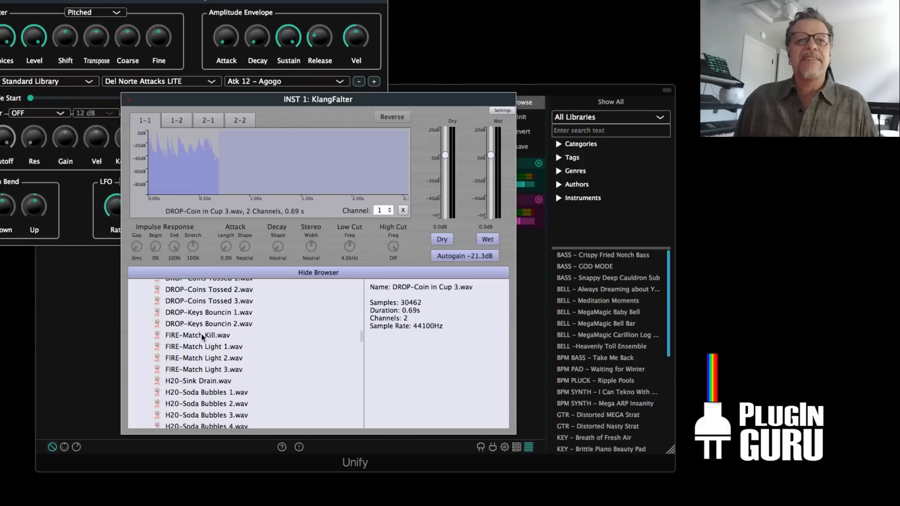
click(201, 335)
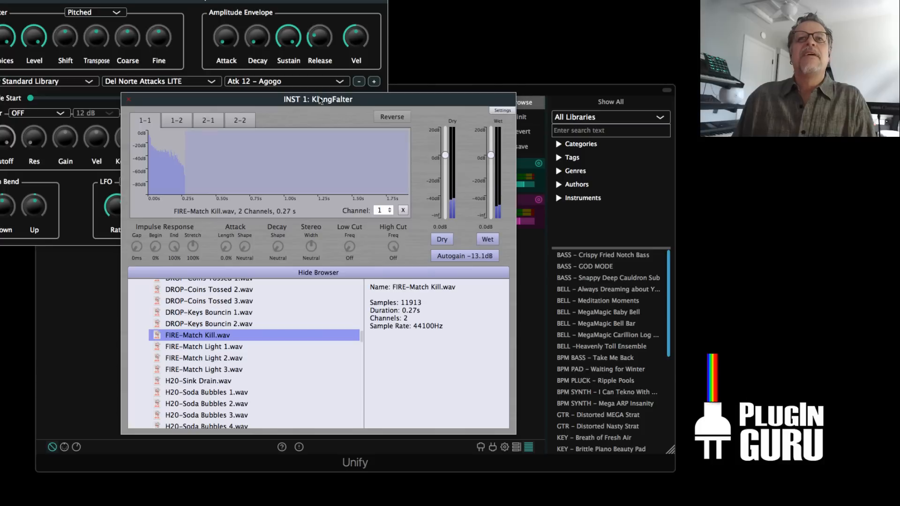
Load zNOISE – Model D White from the BASIC WAVEFORMS bank in the Guru Sampler and audition it with FIRE-Match Light 1.wav
click(195, 71)
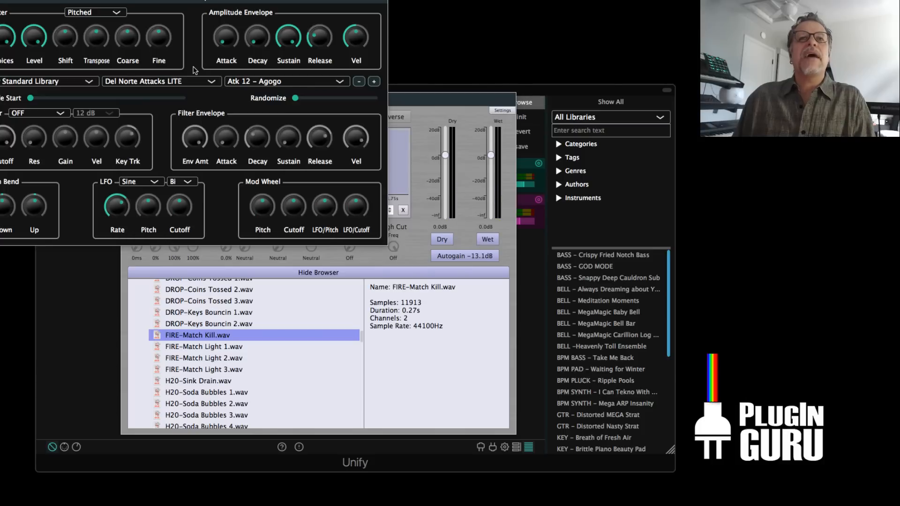
click(138, 82)
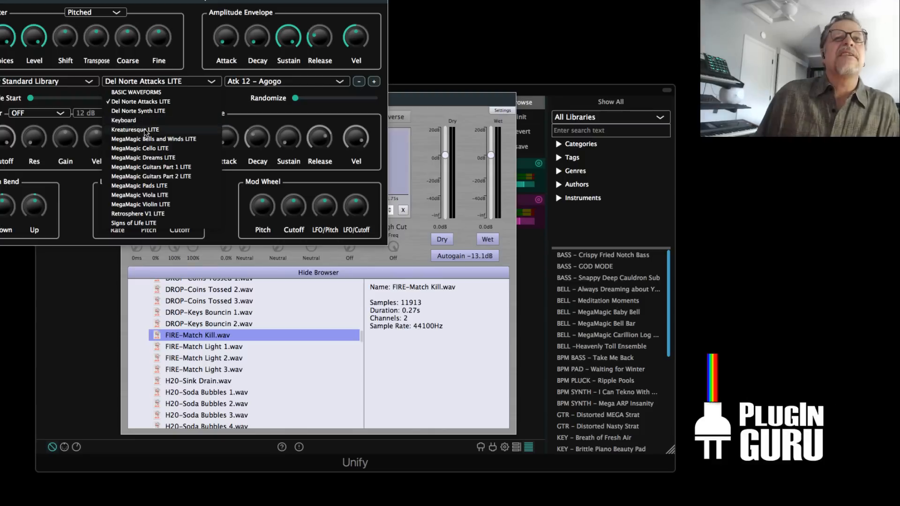
click(149, 92)
click(276, 85)
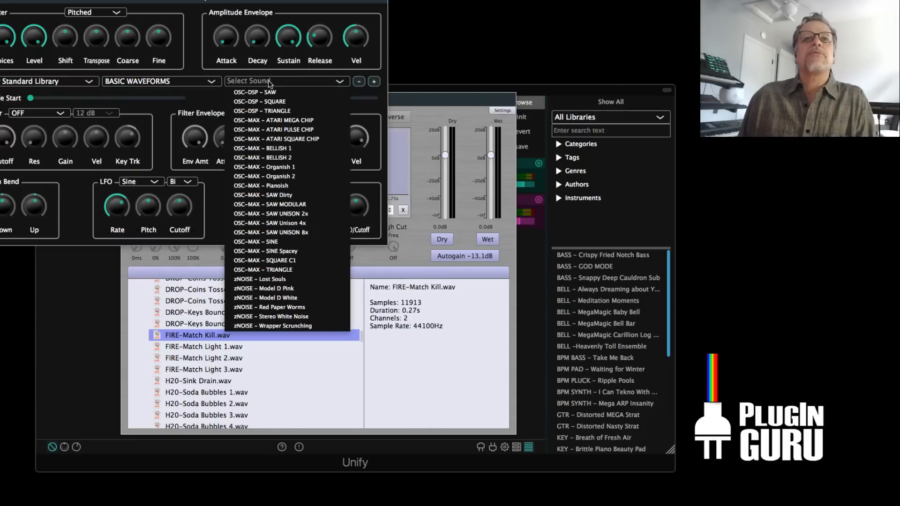
click(292, 298)
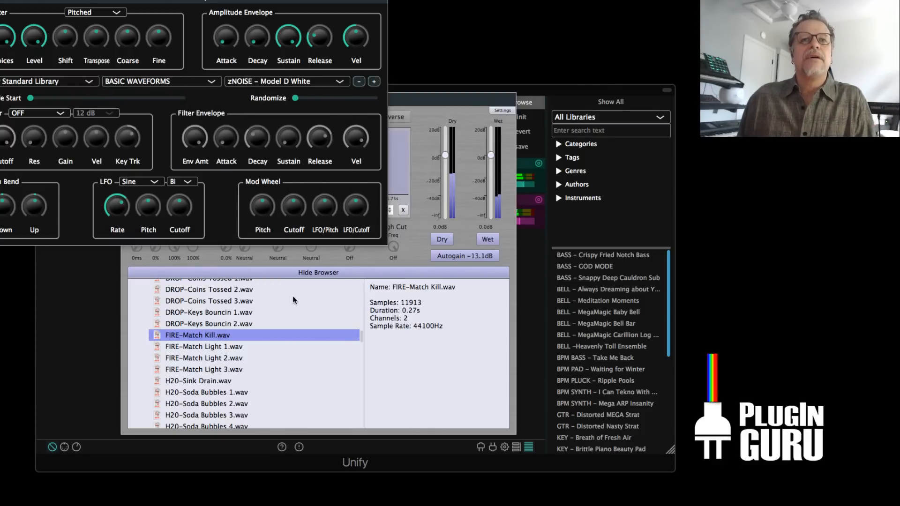
click(197, 347)
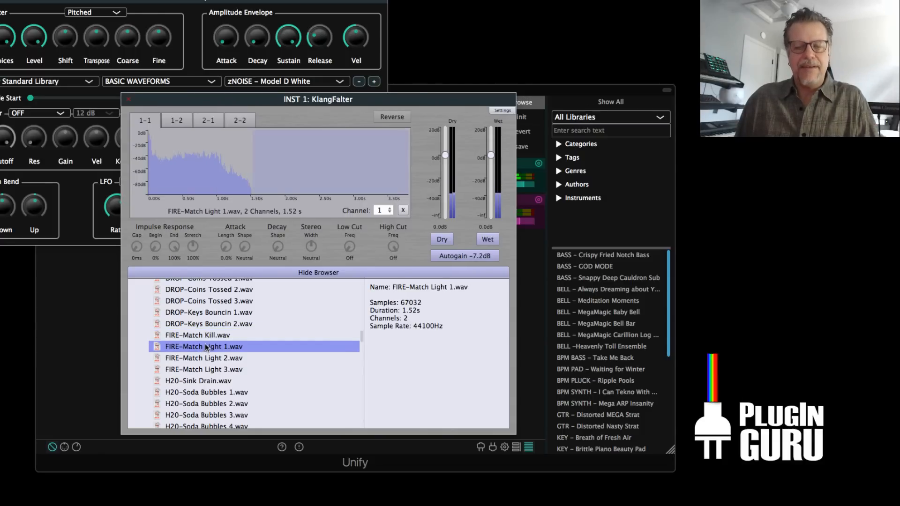
Load the sound Atk 01 – Wood Cap Verb from the Del Norte Attacks LITE bank in the Guru Sampler
click(198, 80)
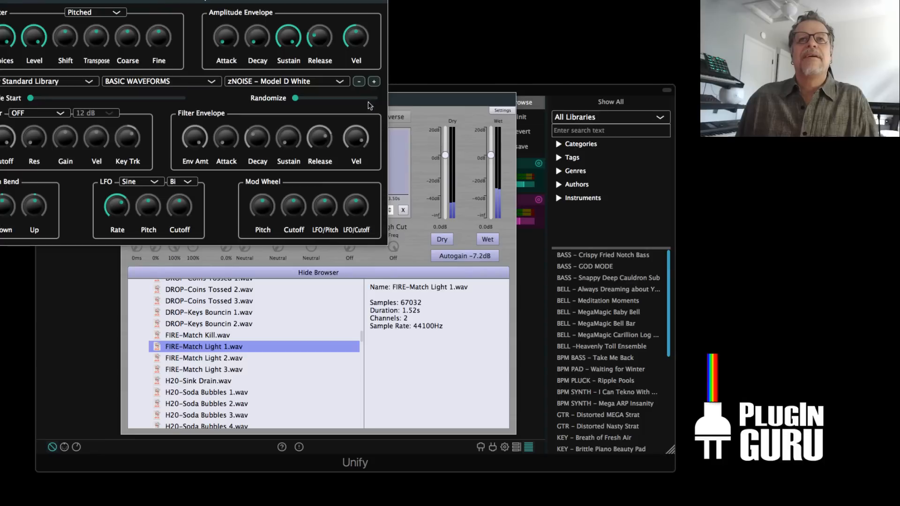
click(127, 82)
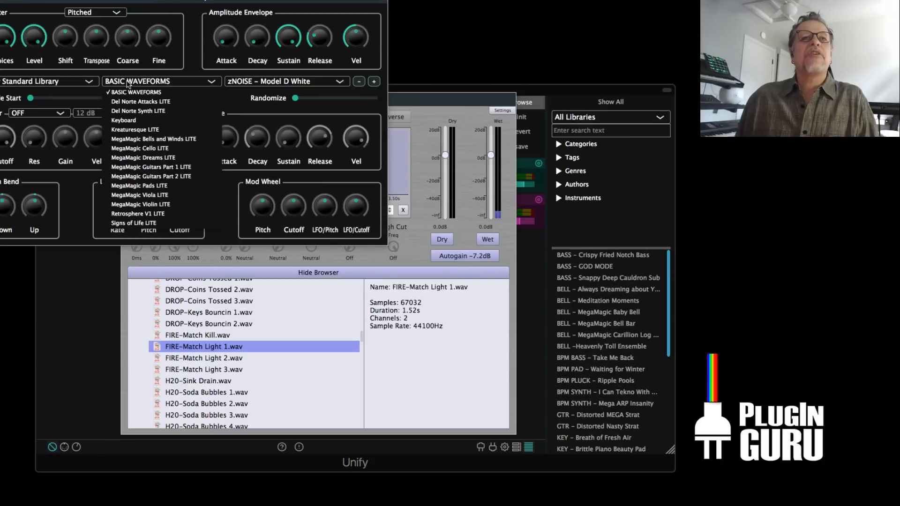
click(141, 101)
click(374, 81)
click(374, 83)
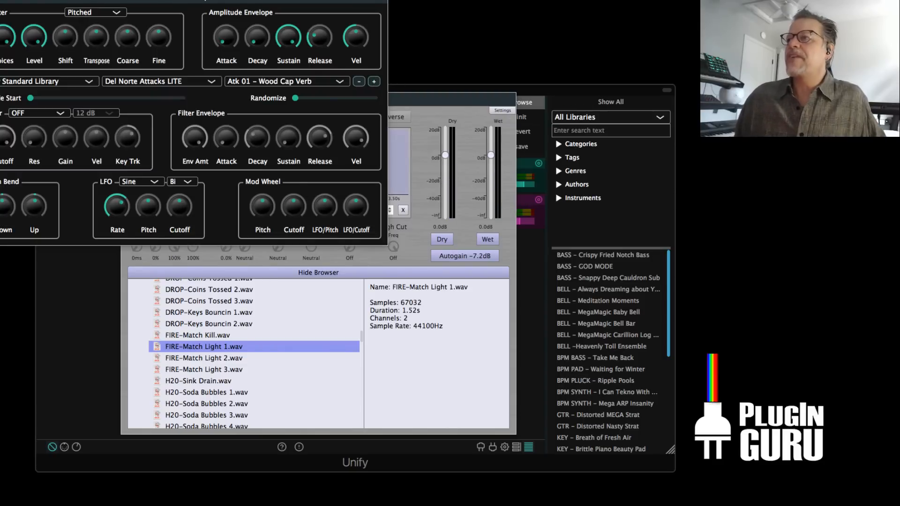
key(super+Tab)
key(super+Tab)
key(super+Tab)
key(super+Tab)
key(super+Tab)
key(super+Tab)
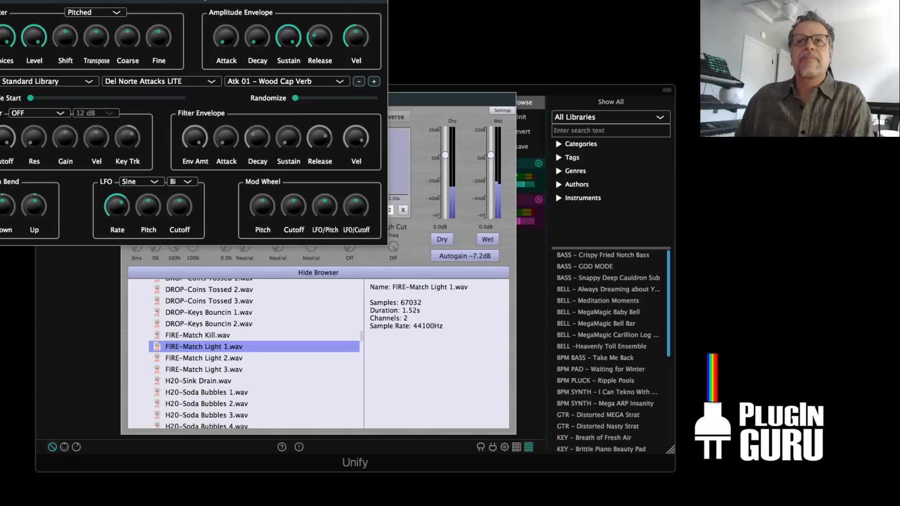
Audition the impulse responses H20-Soda Bubbles 5.wav and FIRE-Match Light 2.wav, and return to FIRE-Match Light 1.wav
click(459, 100)
scroll(194, 385, down, 3)
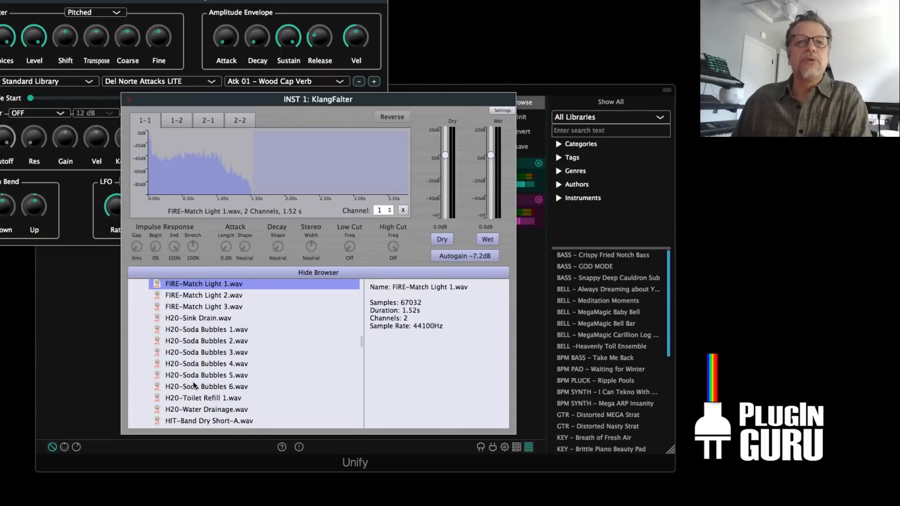
click(194, 378)
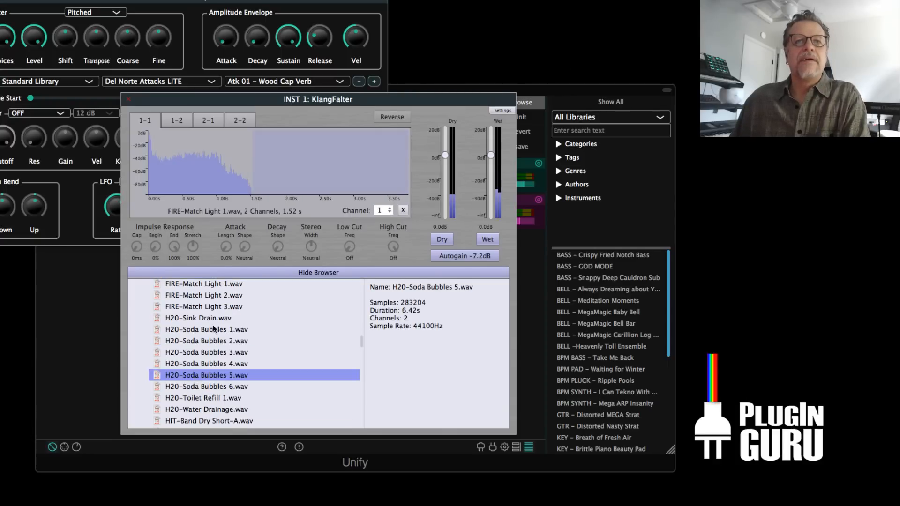
click(204, 299)
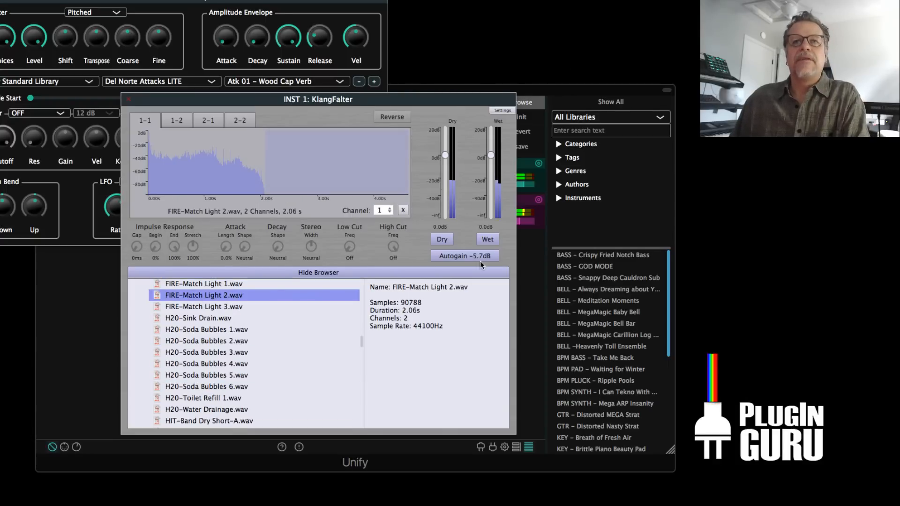
click(209, 313)
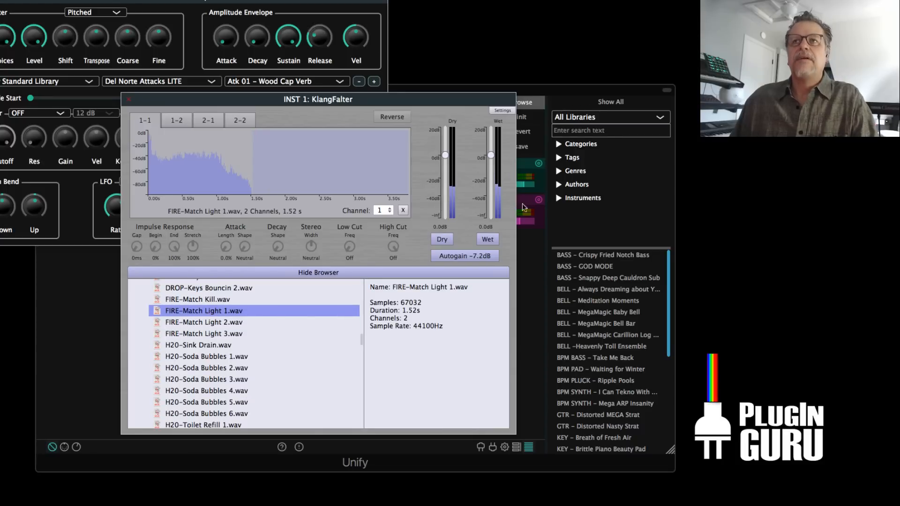
Close KlangFalter, audition the Del Norte Attacks LITE sounds one by one up to Atk 16 – Warm Clave, and close the Guru Sampler
click(133, 96)
click(373, 82)
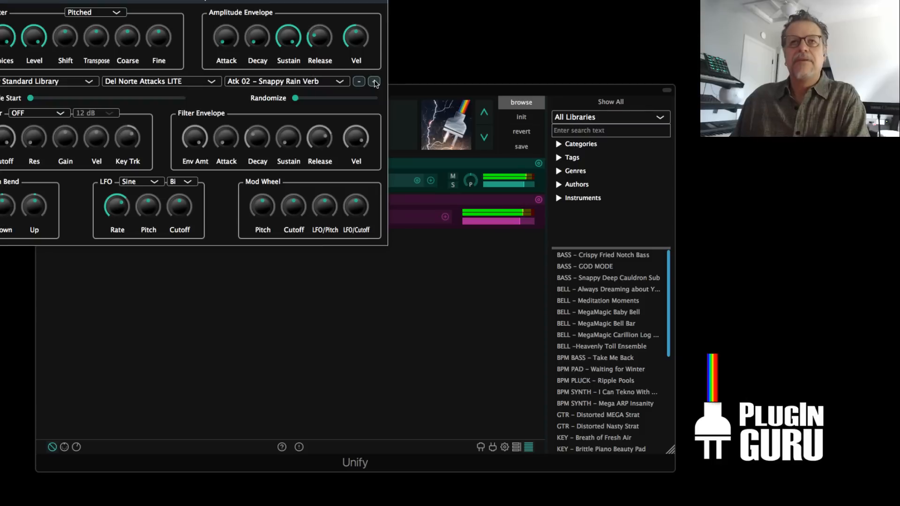
click(374, 82)
click(374, 82)
click(374, 82)
click(374, 82)
click(374, 83)
click(374, 82)
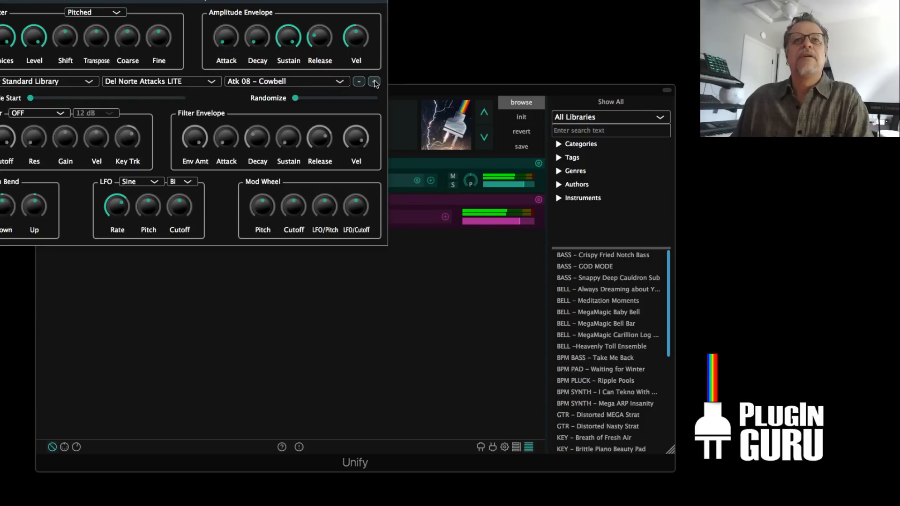
click(374, 82)
click(374, 82)
click(374, 82)
click(374, 82)
click(374, 82)
click(374, 82)
click(374, 82)
click(374, 82)
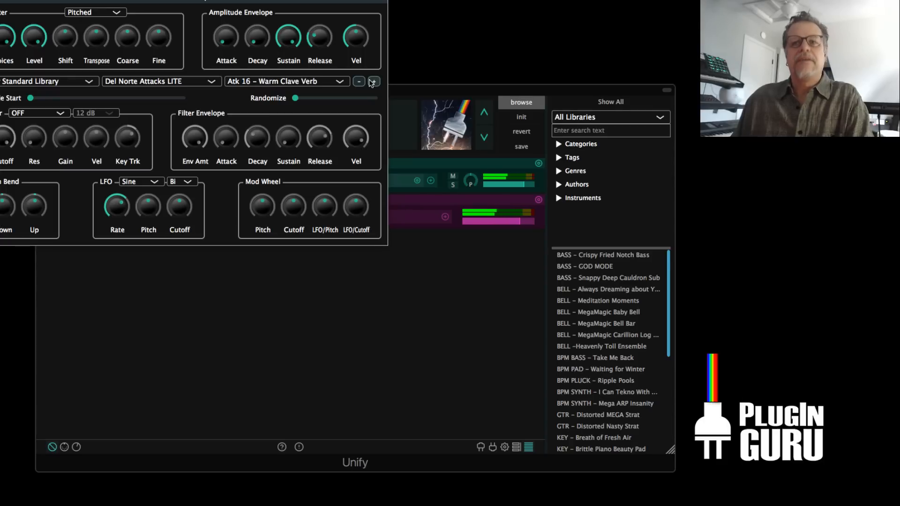
click(360, 83)
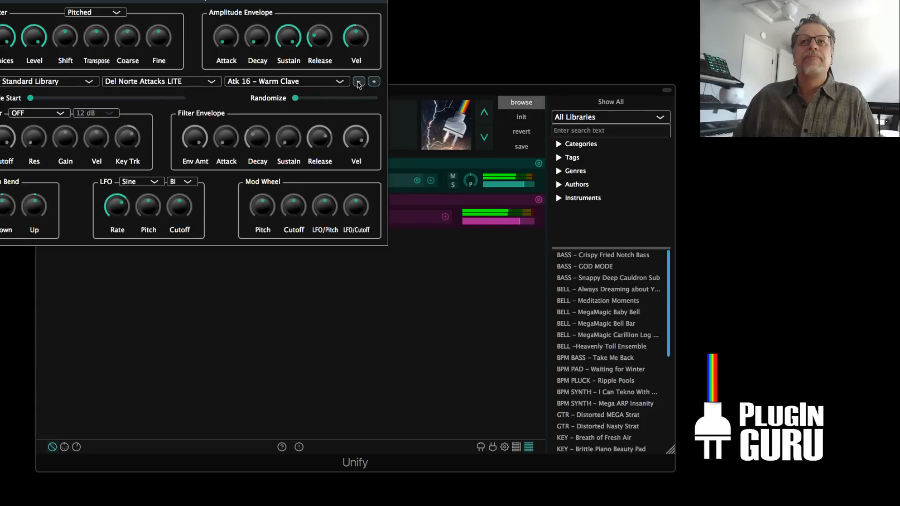
key(super+w)
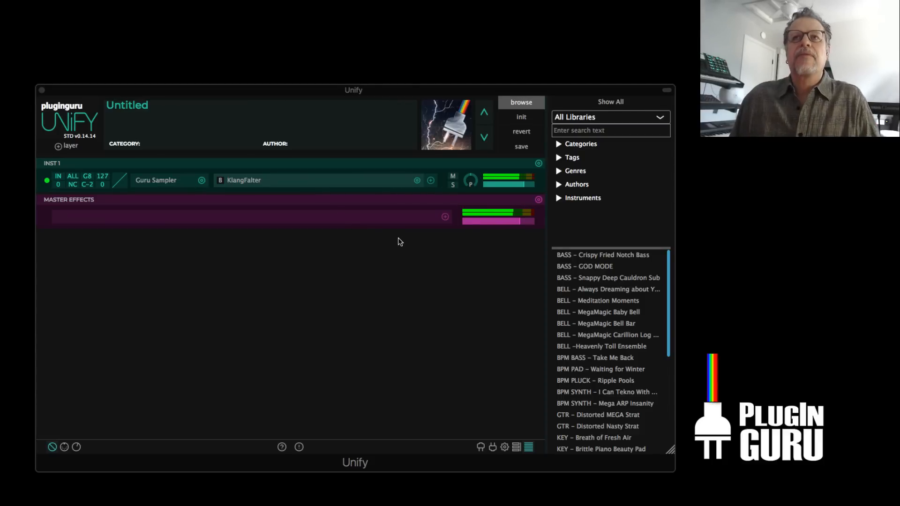
Add a Stereo Delay effect after KlangFalter on the INST 1 layer
click(431, 180)
mouse_move(380, 197)
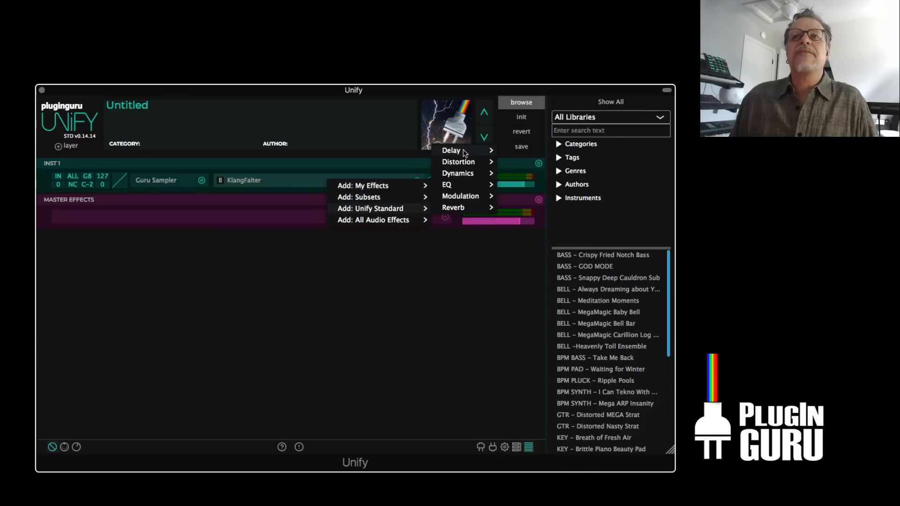
mouse_move(451, 151)
click(531, 178)
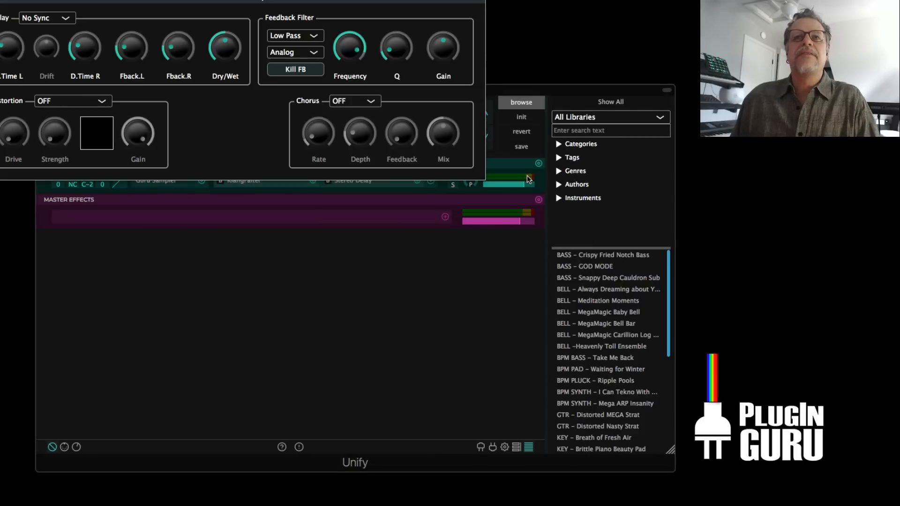
Set the Stereo Delay to BPM Sync with 1.3 % drift and raise the left and right feedback
click(51, 18)
click(49, 43)
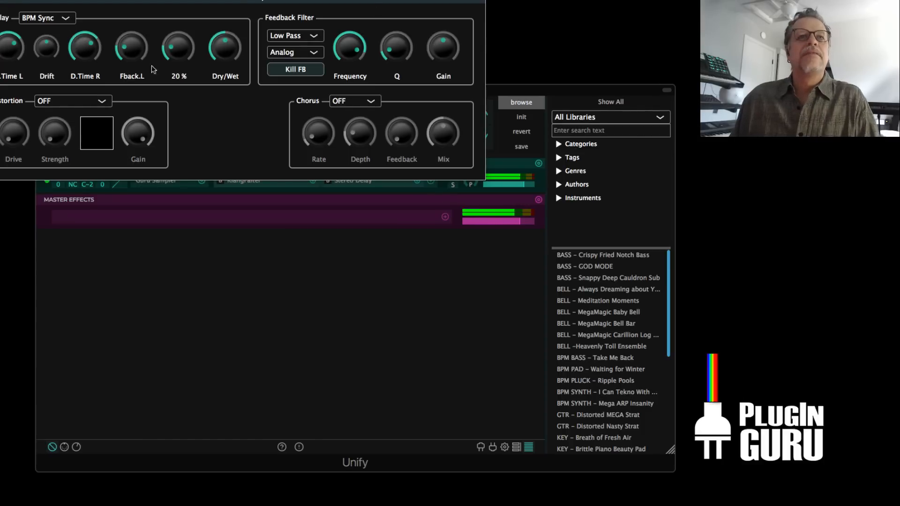
mouse_move(47, 49)
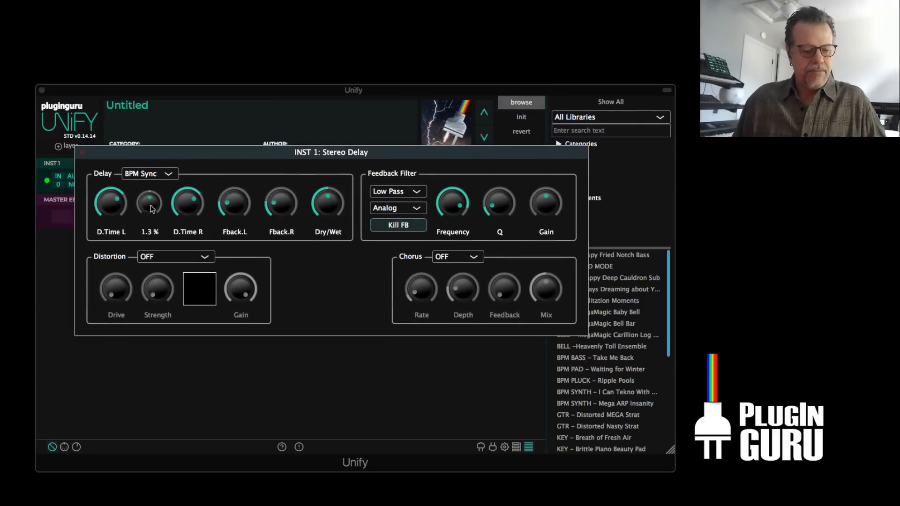
drag(243, 203, 288, 174)
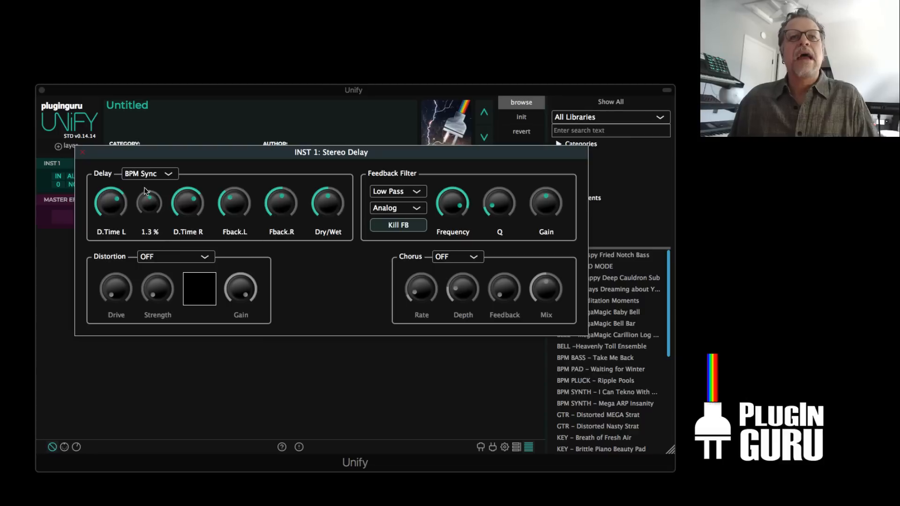
mouse_move(151, 201)
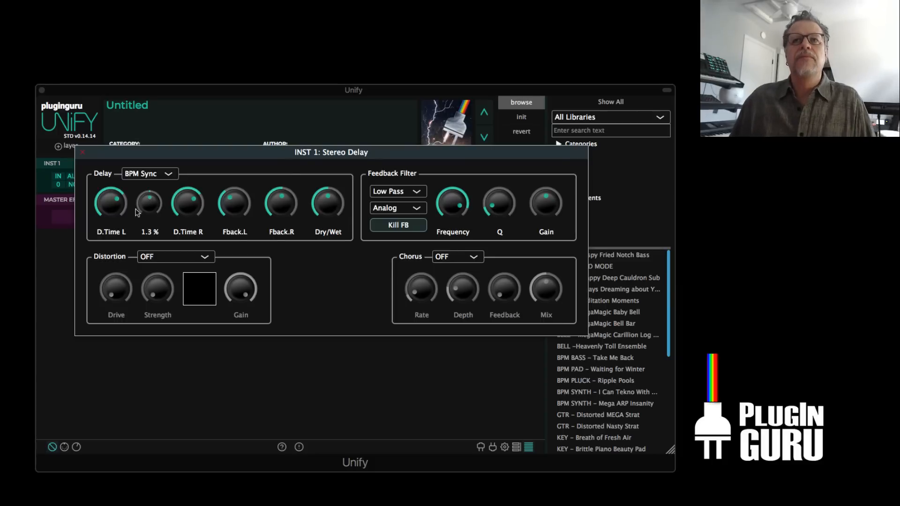
click(81, 156)
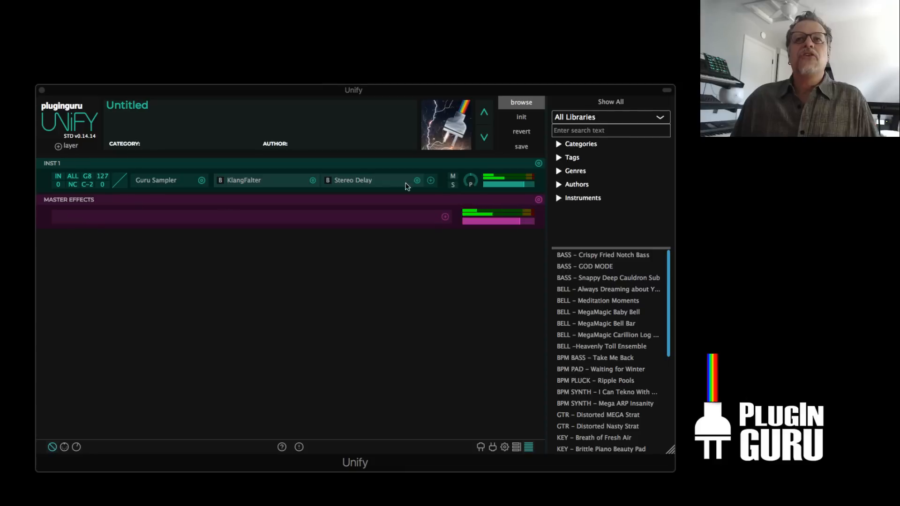
Try to add a second instrument layer using INIT Sample Player
click(67, 146)
mouse_move(102, 170)
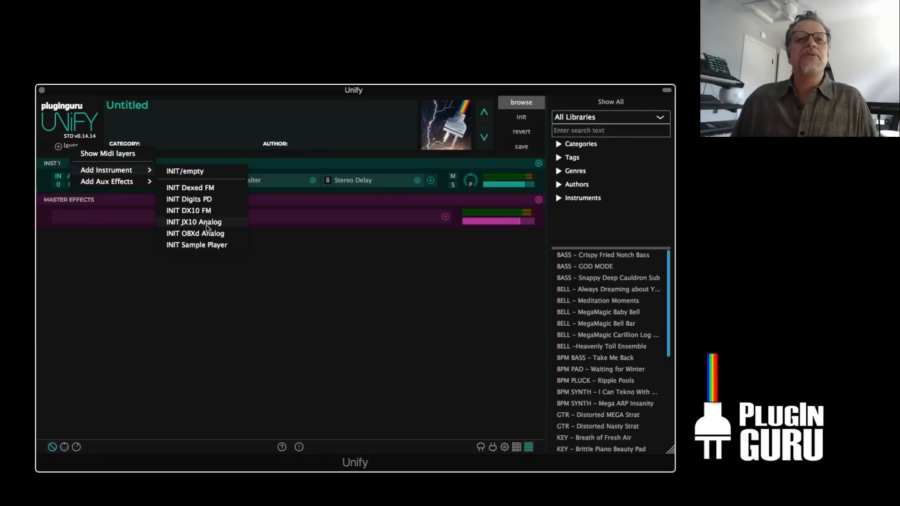
click(205, 245)
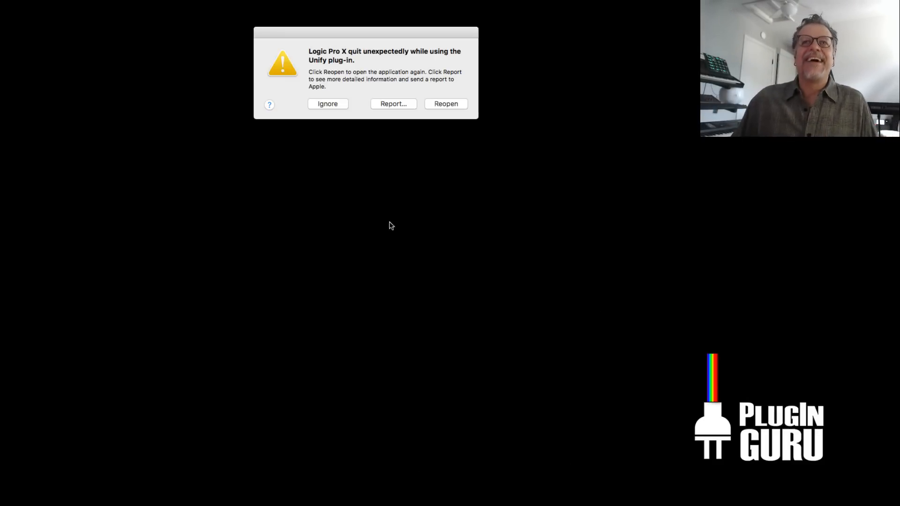
Reopen Logic Pro X with the auto-saved version of the project 100519 NOISES UNIFY LIVESTREAM and show Unify's patch browser
click(455, 102)
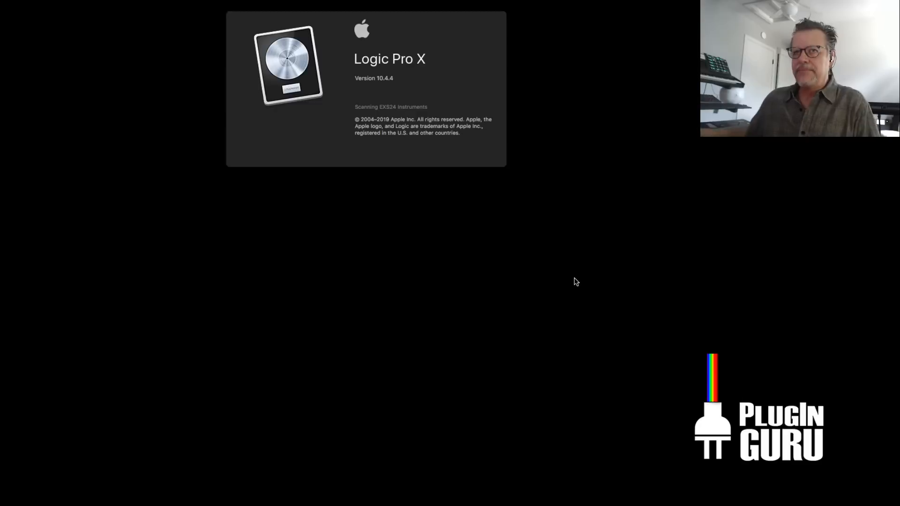
key(Return)
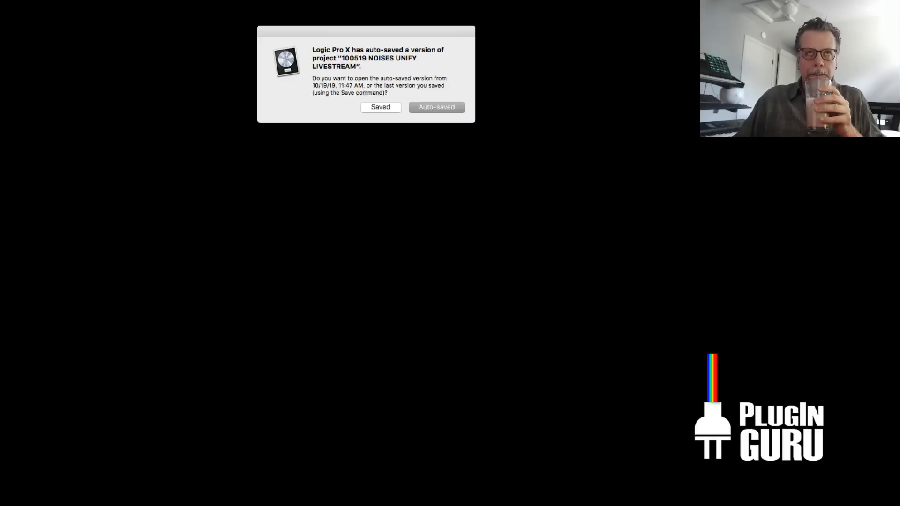
click(444, 109)
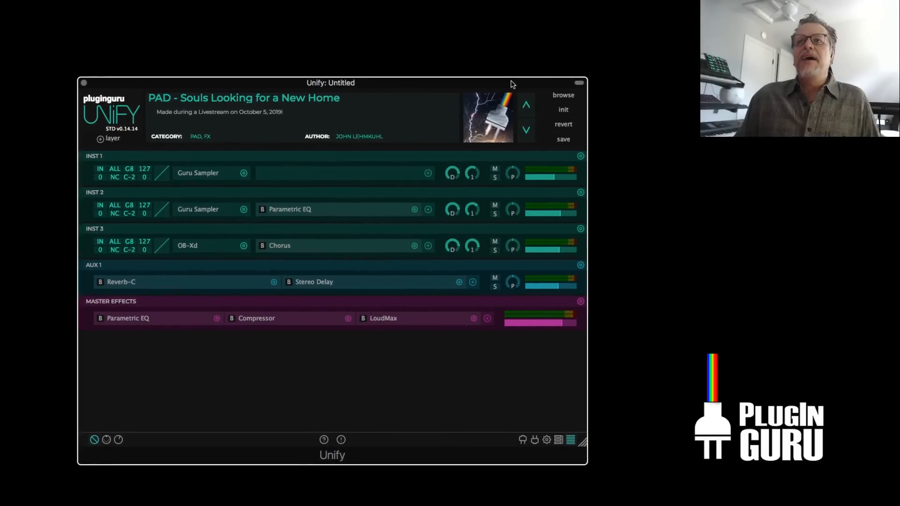
click(562, 95)
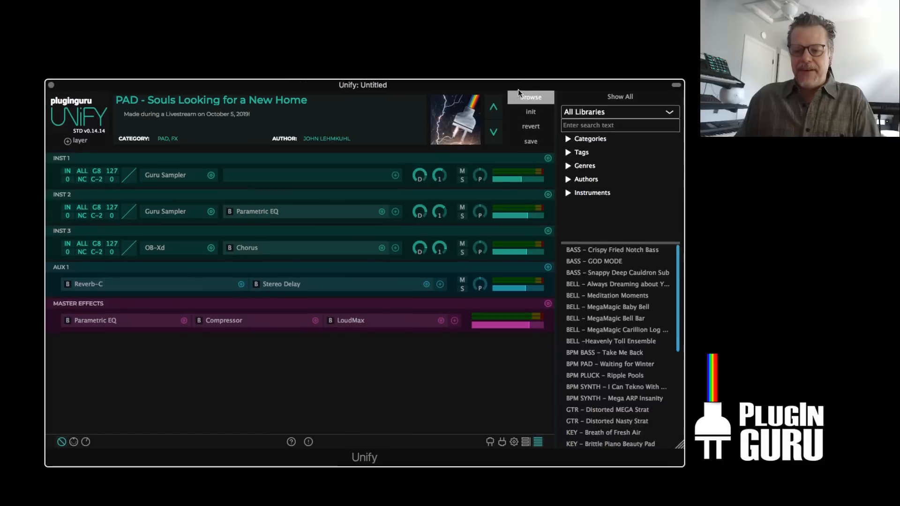
click(518, 91)
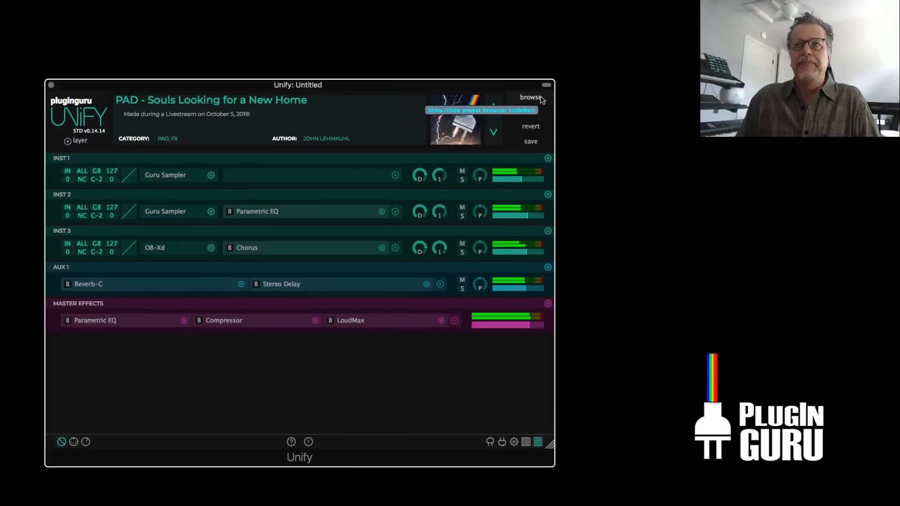
click(522, 89)
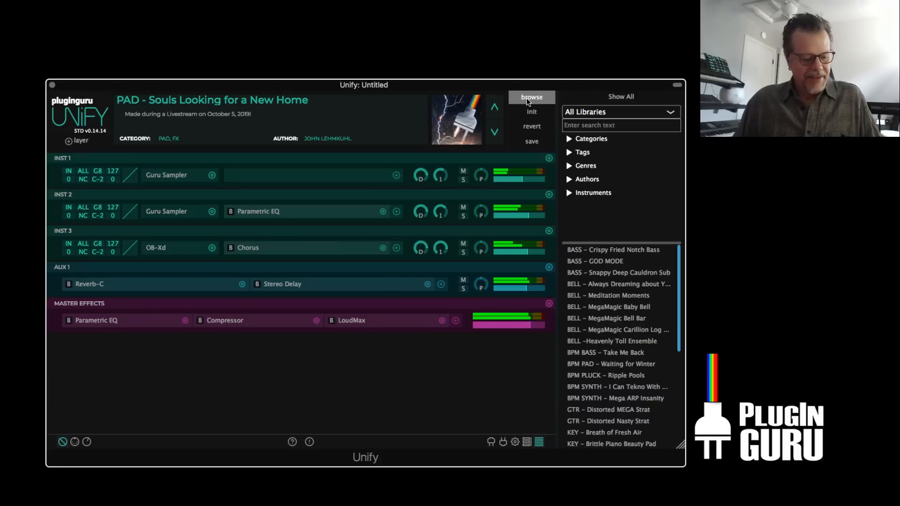
key(super+Tab)
key(super+Tab)
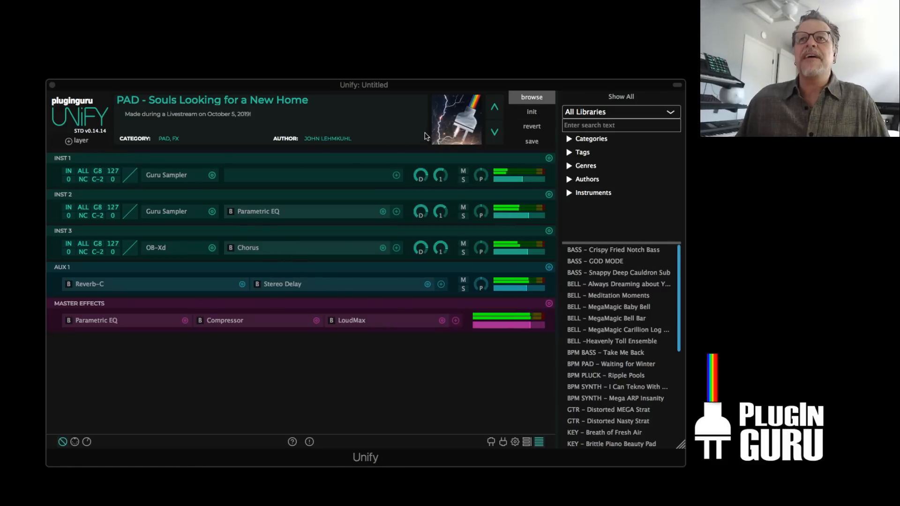
Initialise a new empty patch and add a second instrument layer using INIT Sample Player
click(532, 114)
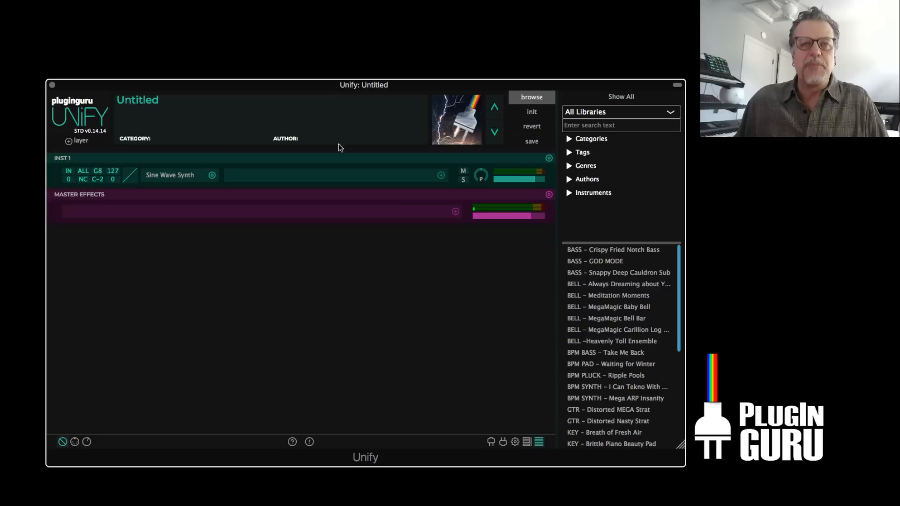
click(96, 142)
mouse_move(118, 165)
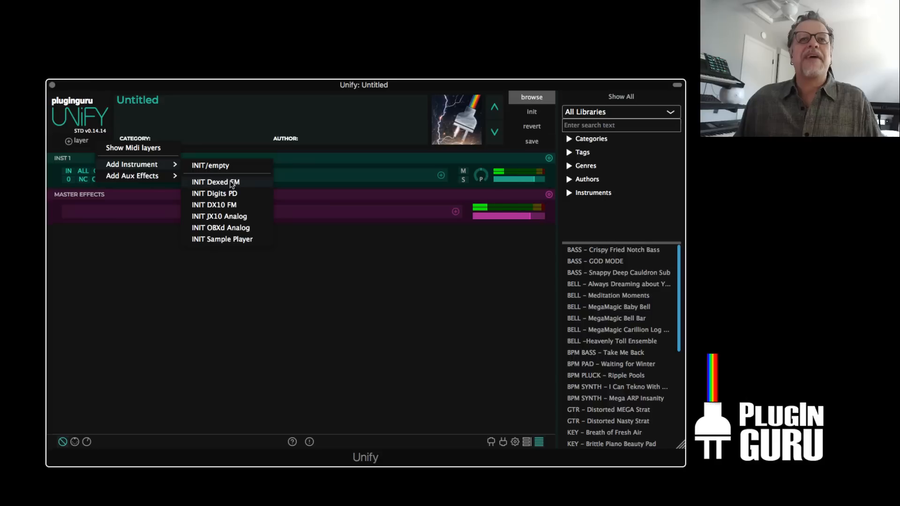
click(231, 240)
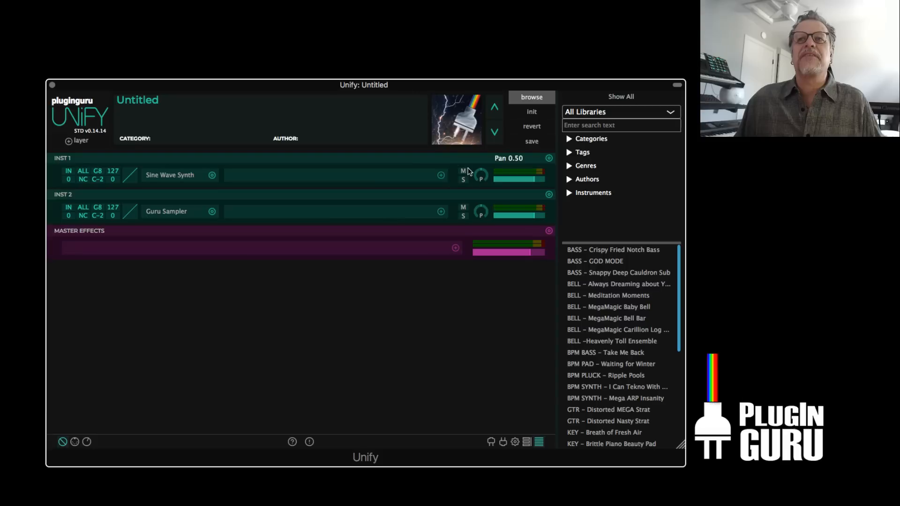
Swap the Sine Wave Synth on the INST 1 layer for the standard Guru Sampler instrument
click(212, 176)
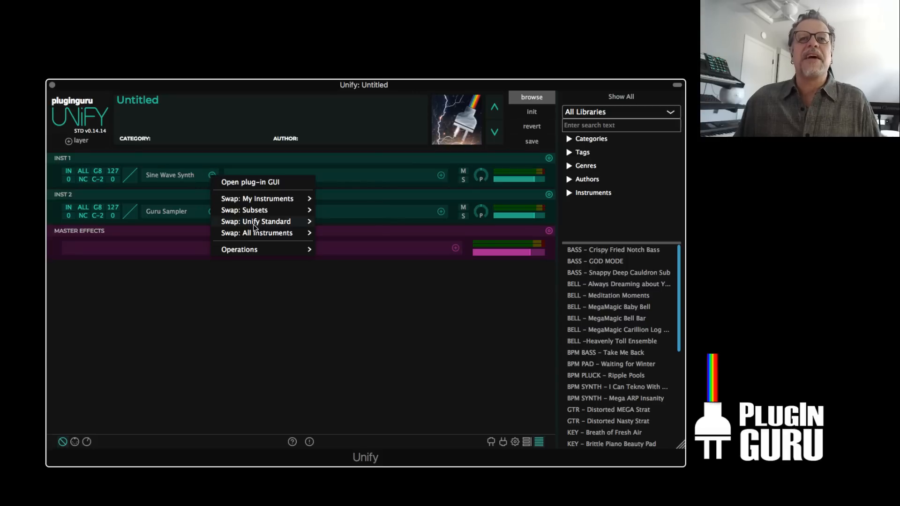
mouse_move(256, 221)
mouse_move(349, 211)
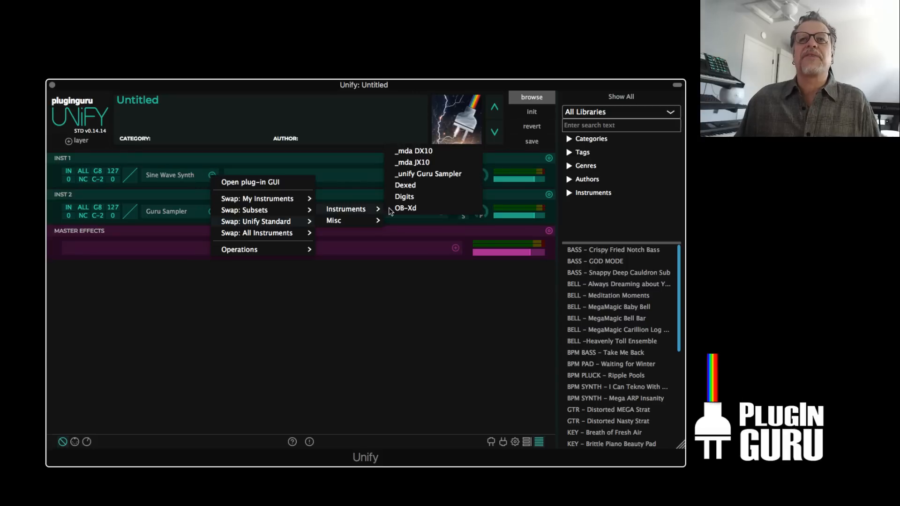
click(441, 175)
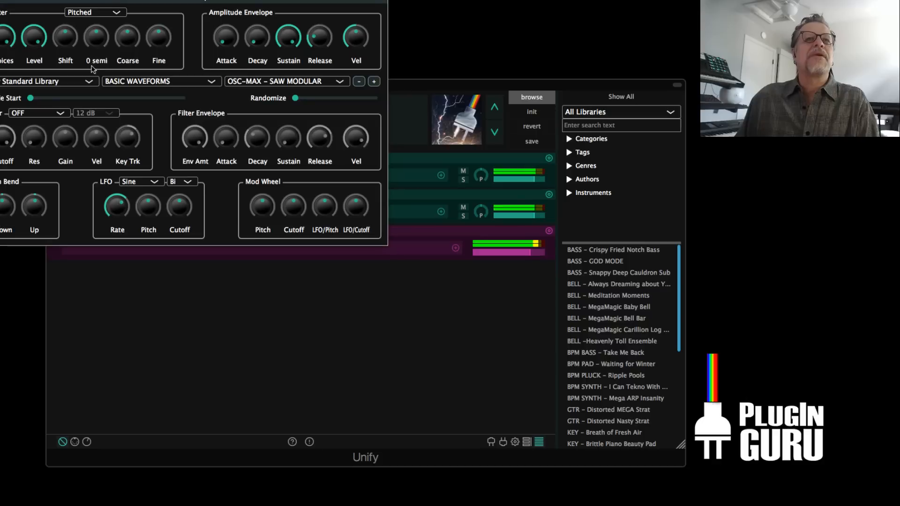
Load the sound Atk 16 - Warm Clave from Del Norte Attacks LITE into the INST 1 Guru Sampler
click(131, 88)
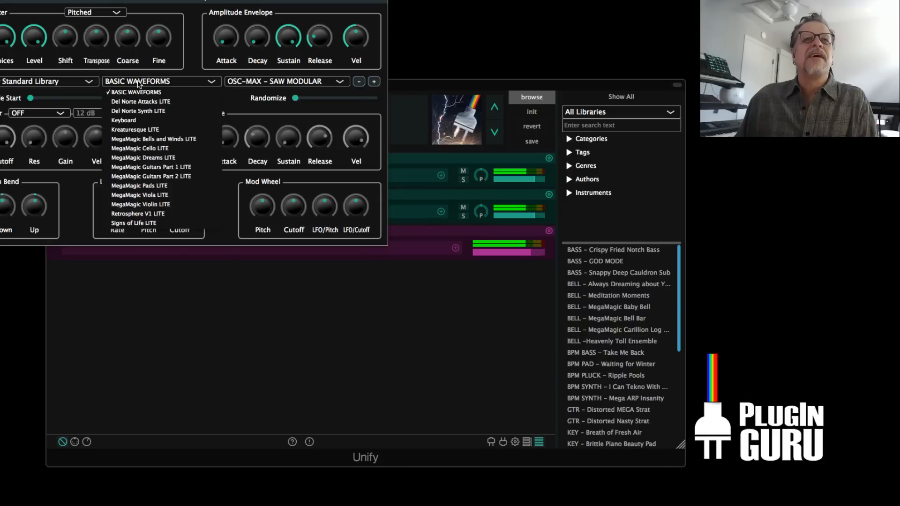
click(148, 112)
click(276, 82)
click(163, 86)
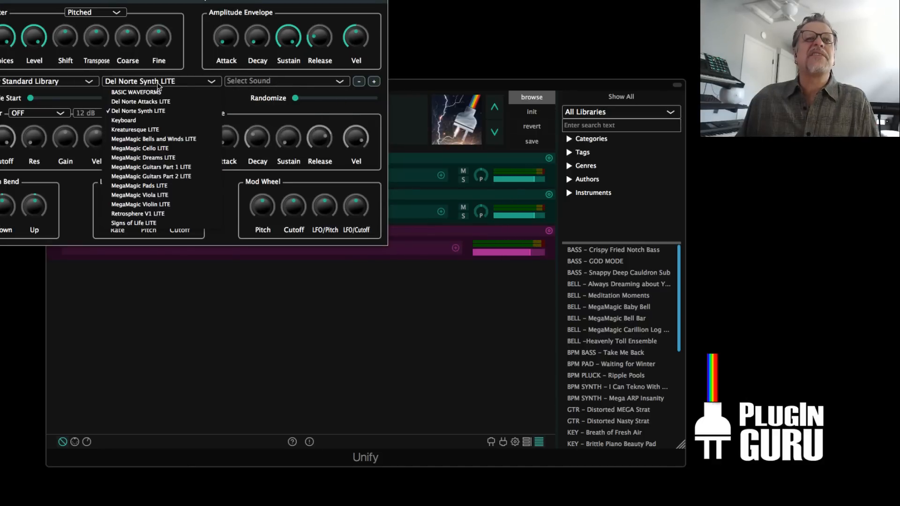
click(145, 101)
click(253, 82)
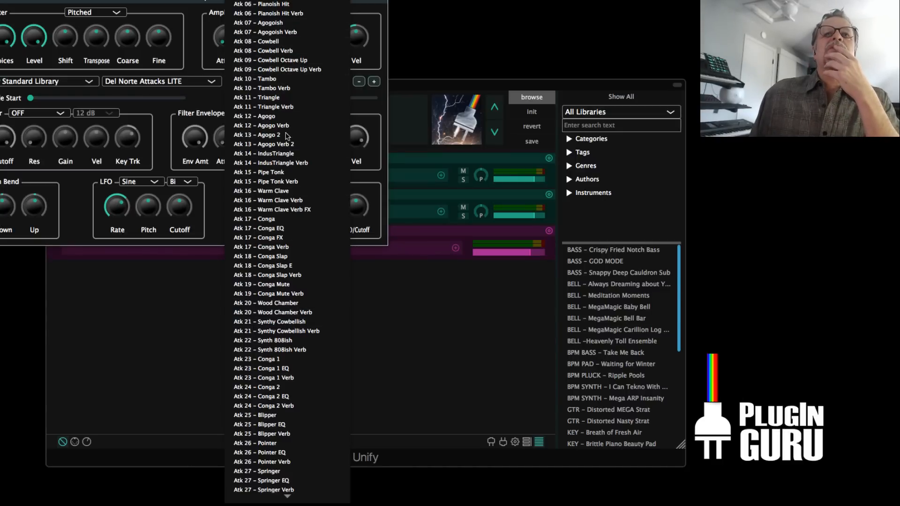
click(282, 191)
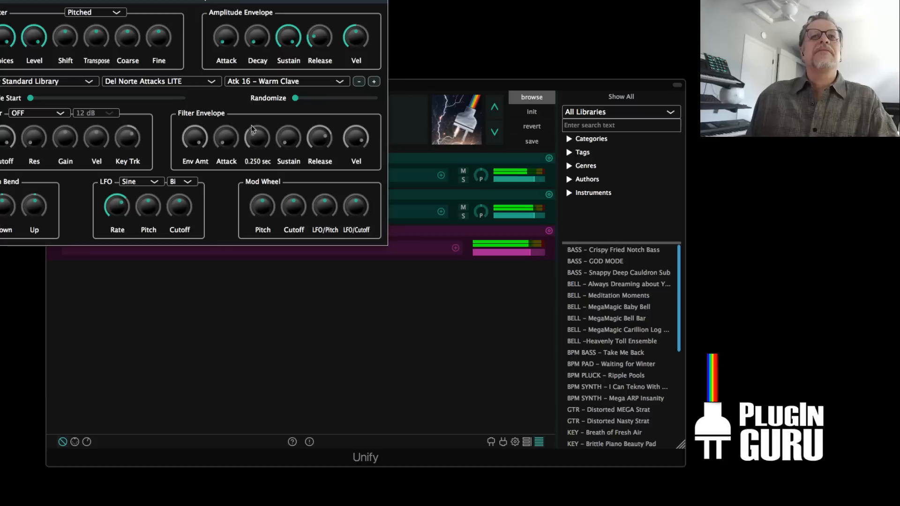
drag(267, 7, 465, 160)
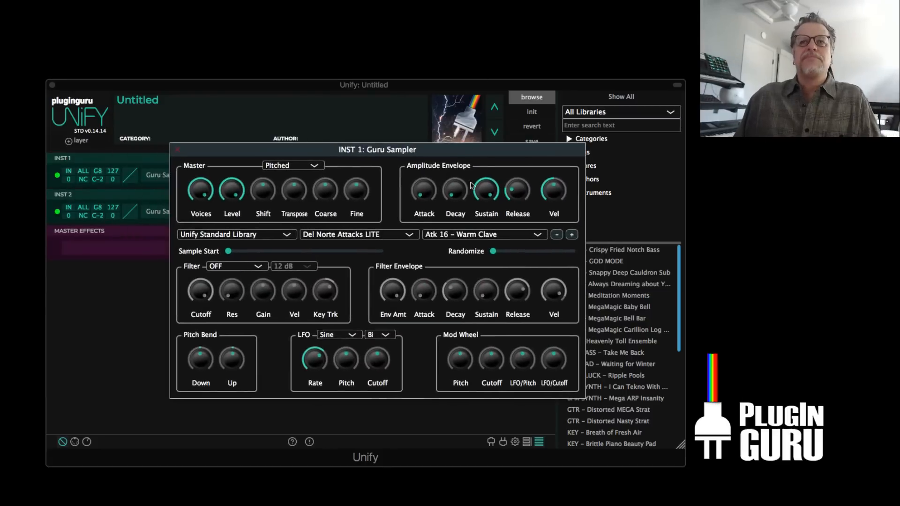
click(178, 149)
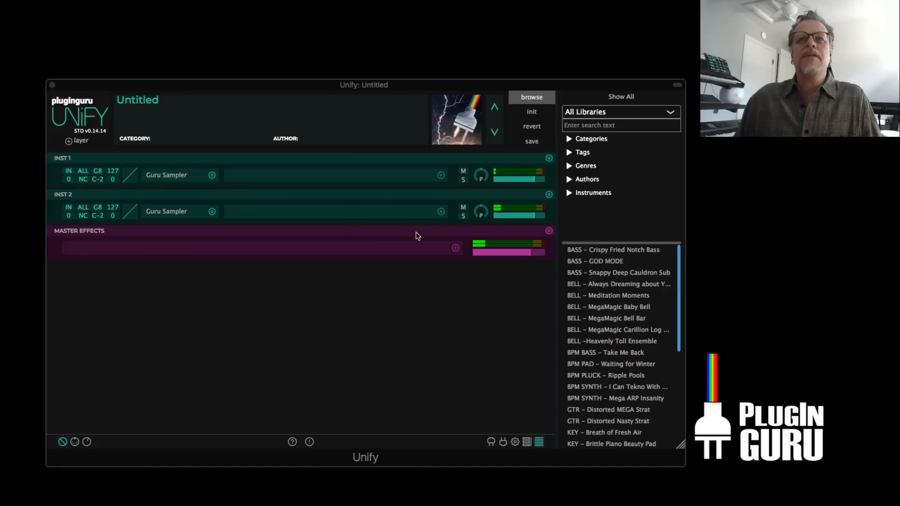
Mute INST 2, then add the KlangFalter reverb to INST 1 and show its impulse response browser
click(464, 209)
click(441, 175)
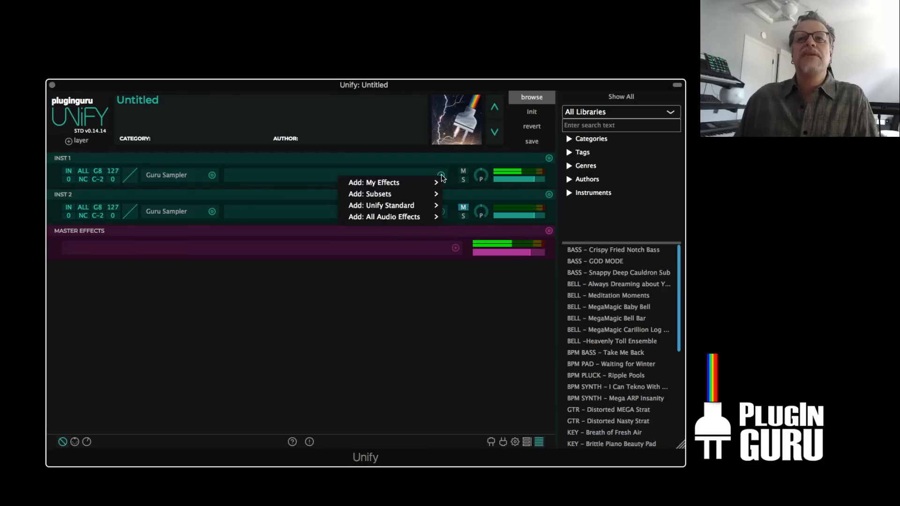
mouse_move(399, 206)
mouse_move(468, 204)
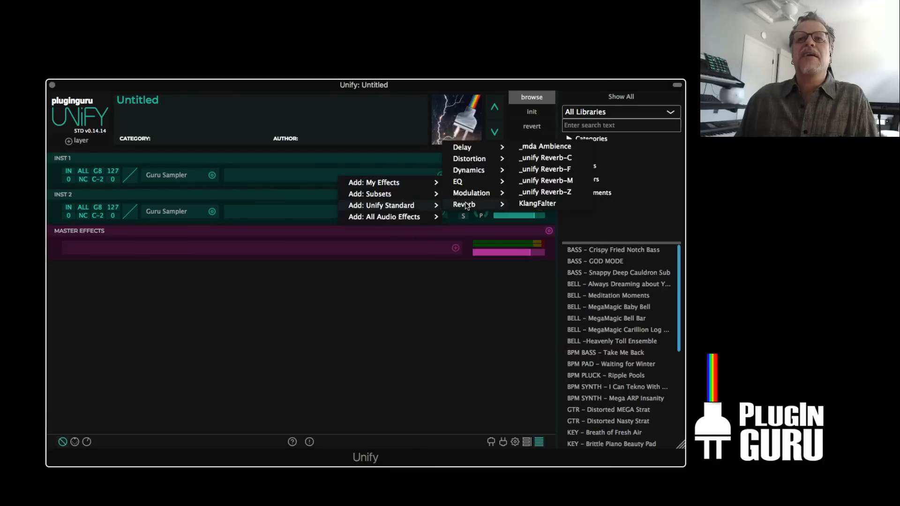
click(537, 203)
drag(145, 0, 336, 93)
click(328, 262)
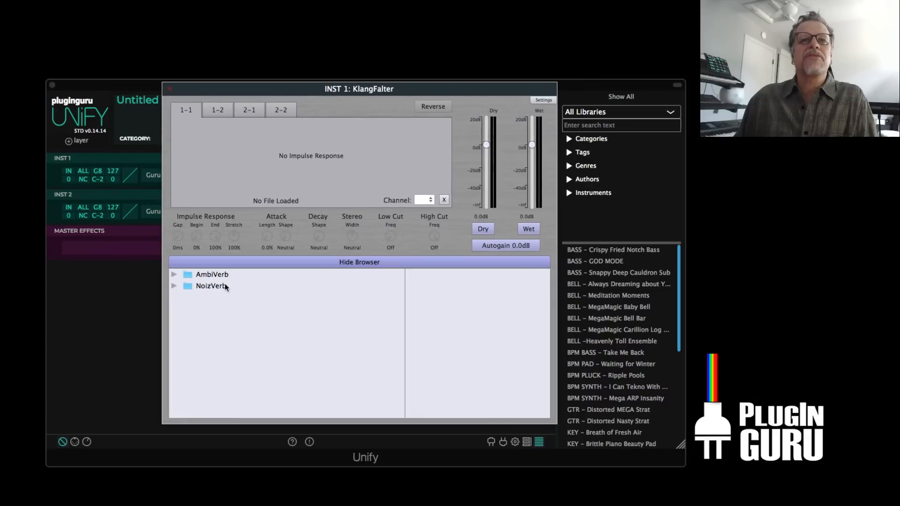
Load the impulse response FIRE-Match Light 1.wav from the NoizVerb folder into KlangFalter and close its window
click(174, 286)
scroll(247, 366, down, 8)
scroll(246, 363, down, 15)
scroll(242, 357, down, 2)
scroll(242, 357, up, 6)
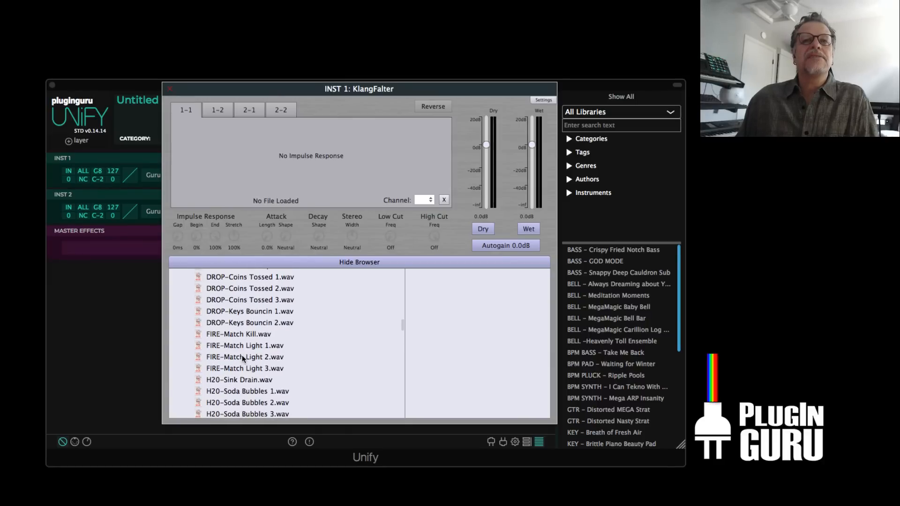
double_click(243, 346)
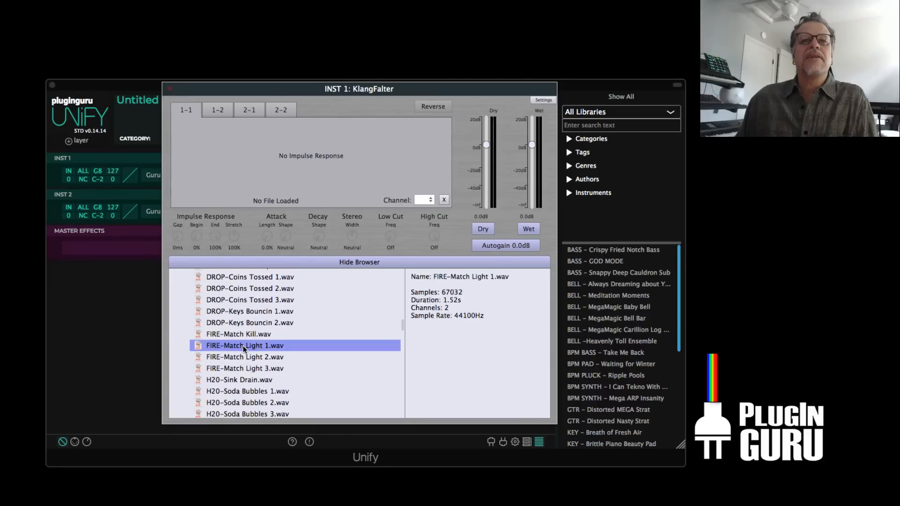
click(170, 89)
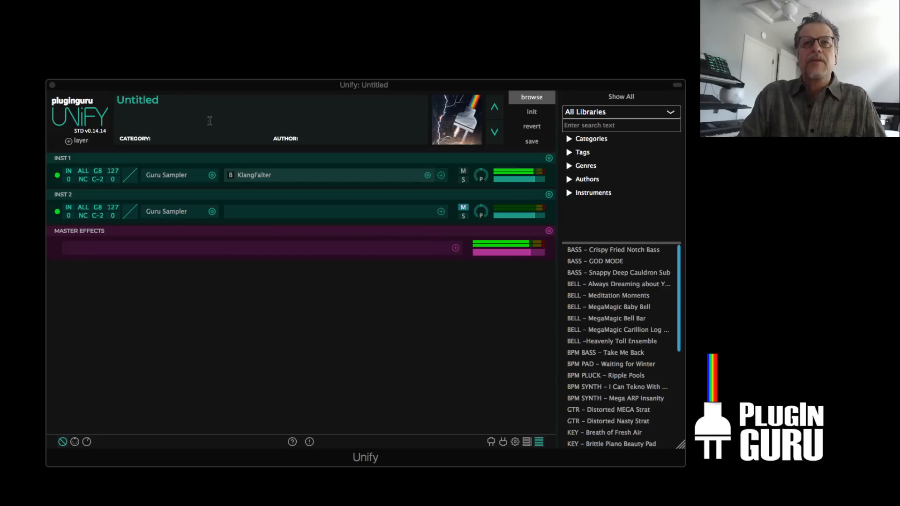
Add the Unify Stereo Delay effect after KlangFalter on the INST 1 layer
click(441, 174)
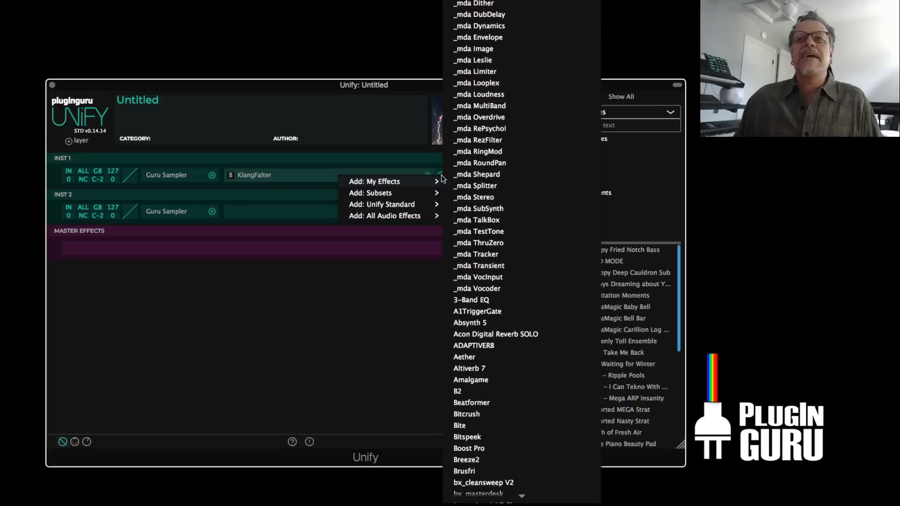
mouse_move(441, 186)
mouse_move(462, 146)
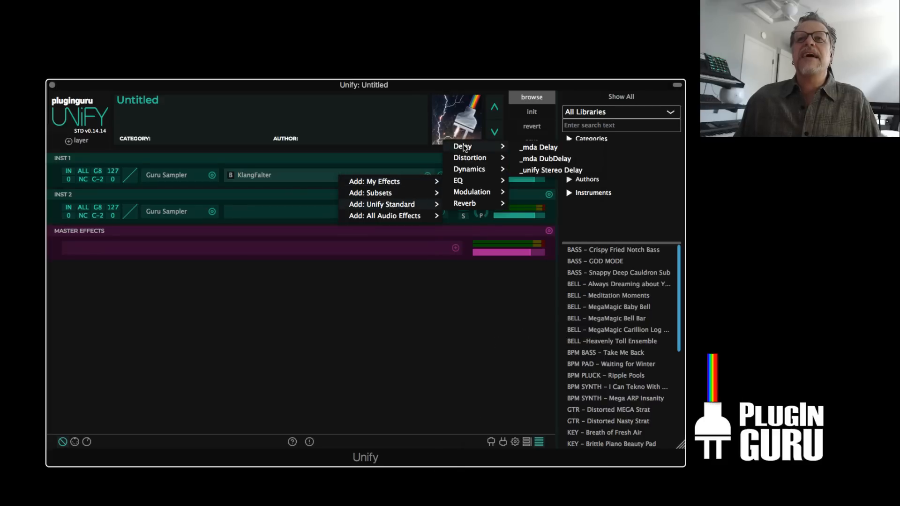
click(544, 170)
drag(235, 2, 389, 159)
Configure the Stereo Delay with BPM Sync, 2 % drift, higher left and right feedback, and a low-pass feedback filter frequency of about 1020 Hz
click(196, 177)
click(199, 199)
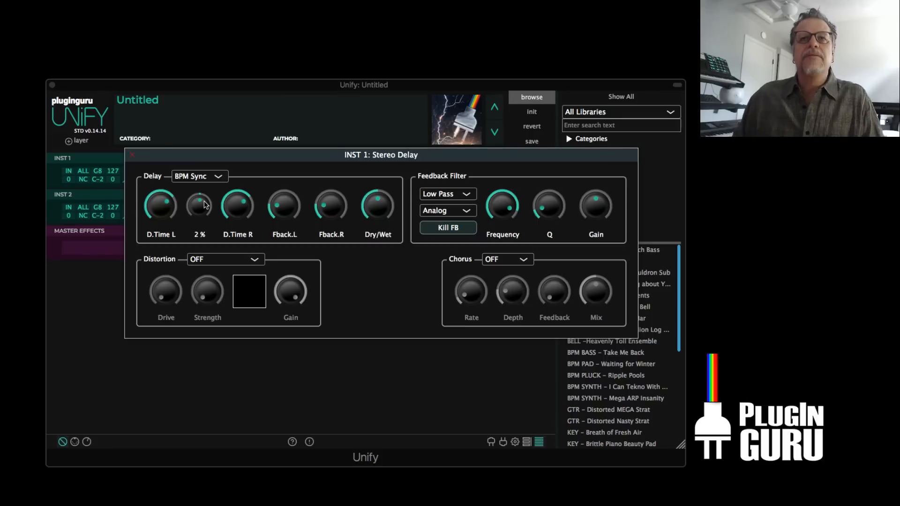
drag(293, 212, 291, 188)
drag(339, 209, 341, 173)
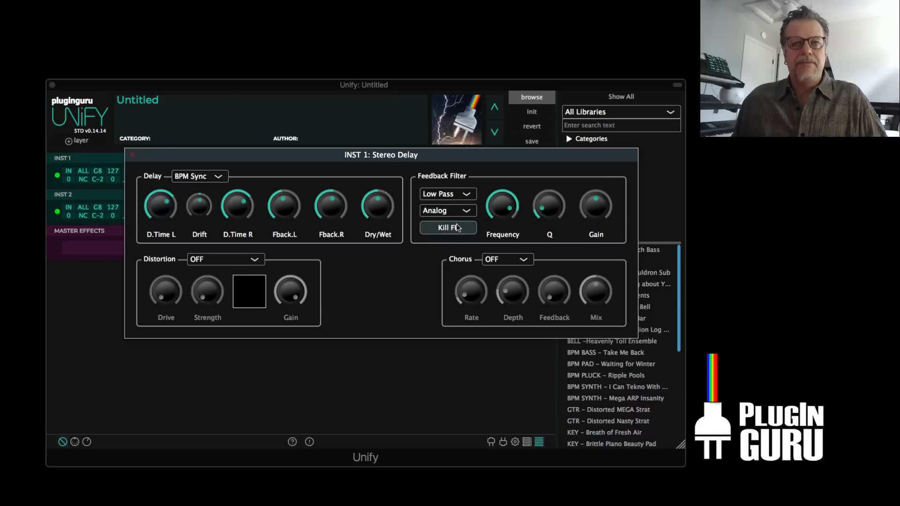
drag(502, 206, 496, 239)
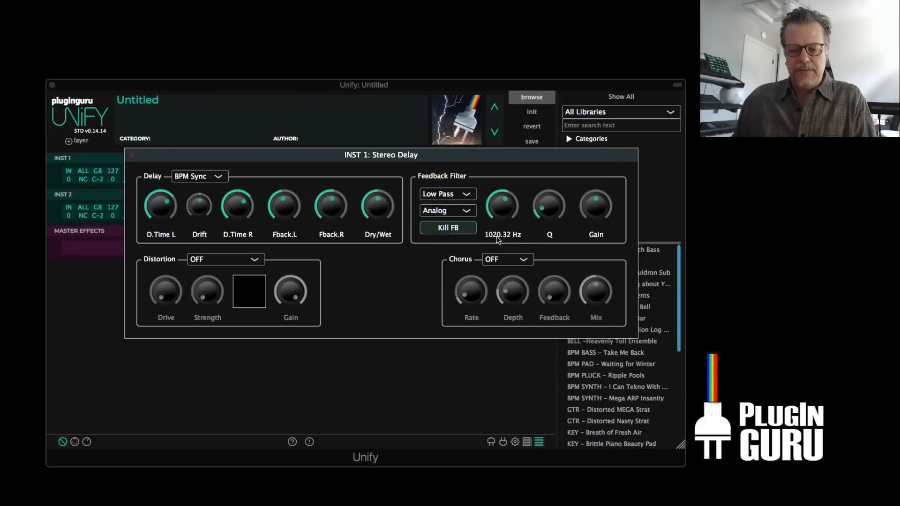
click(132, 154)
Open the preset's save metadata and name it SYNTH - LS Woody Snapper
click(531, 142)
double_click(322, 87)
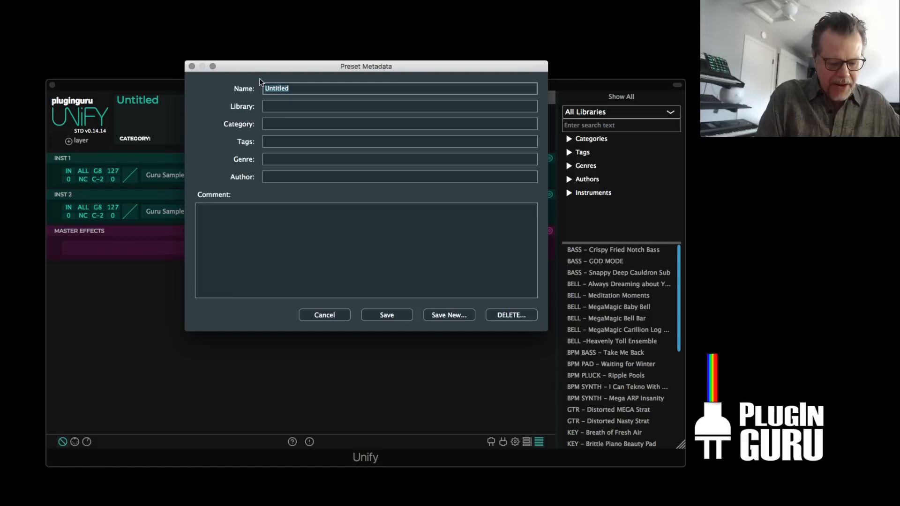
text(SYNTH)
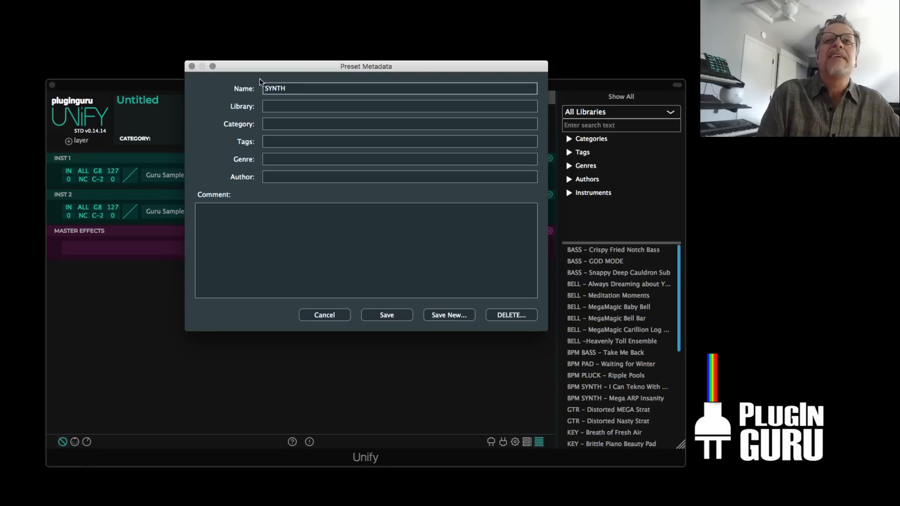
text( - LS Woody Snapper)
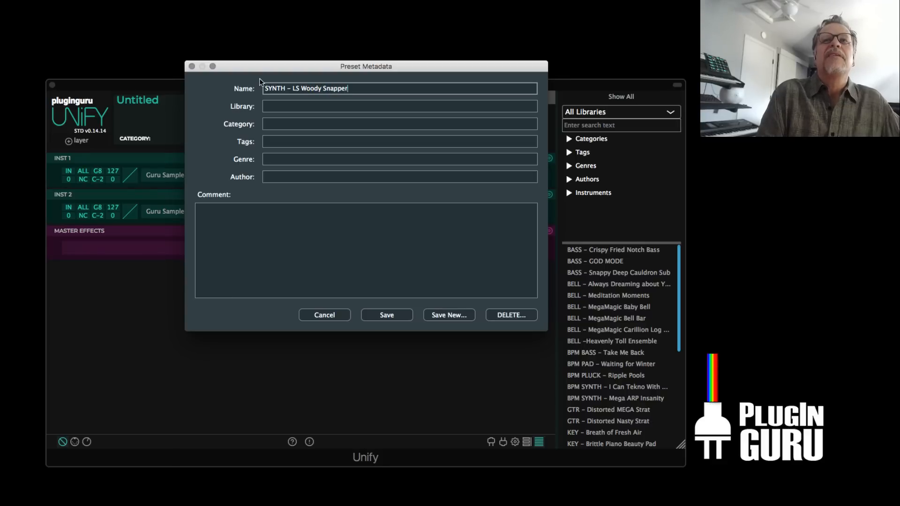
drag(381, 89, 368, 81)
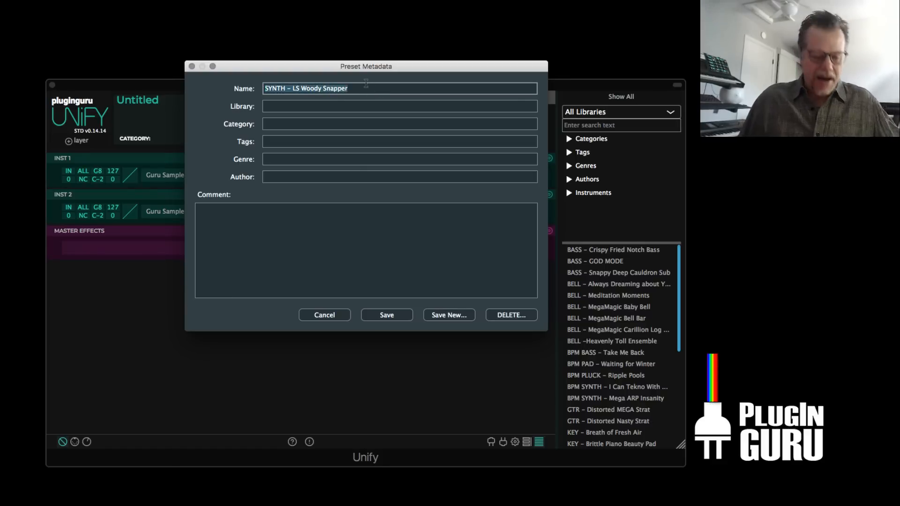
Save the preset as a new file named SYNTH - LS Woody Snapper in the Unify Standard Library's Patches folder
click(435, 315)
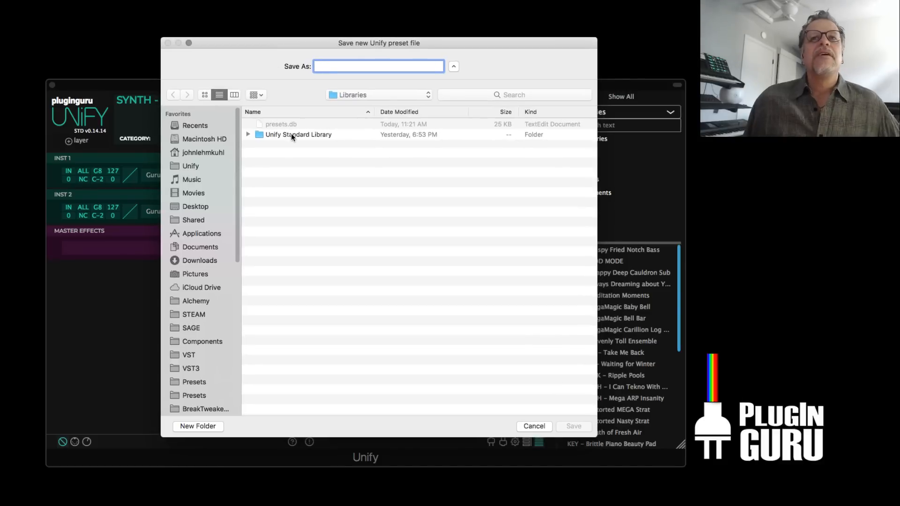
double_click(291, 134)
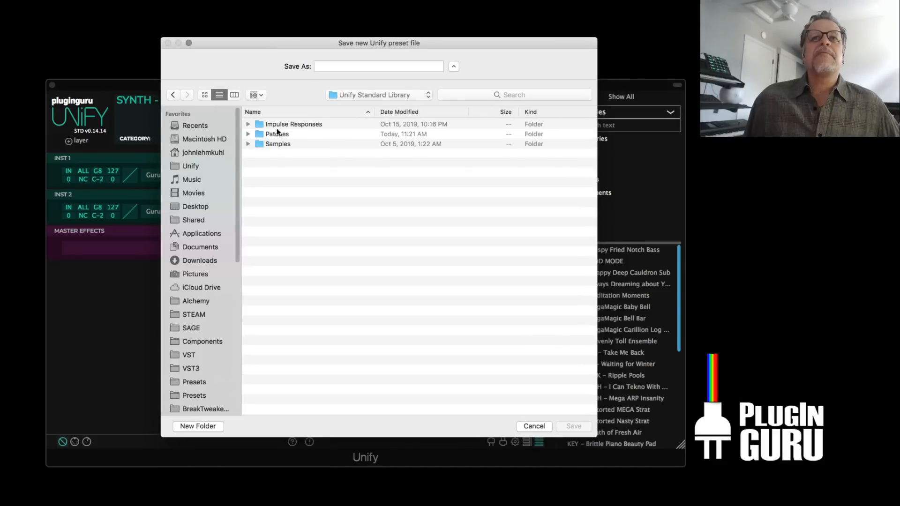
double_click(277, 134)
click(332, 65)
text(SYNTH - LS Woody Snapper)
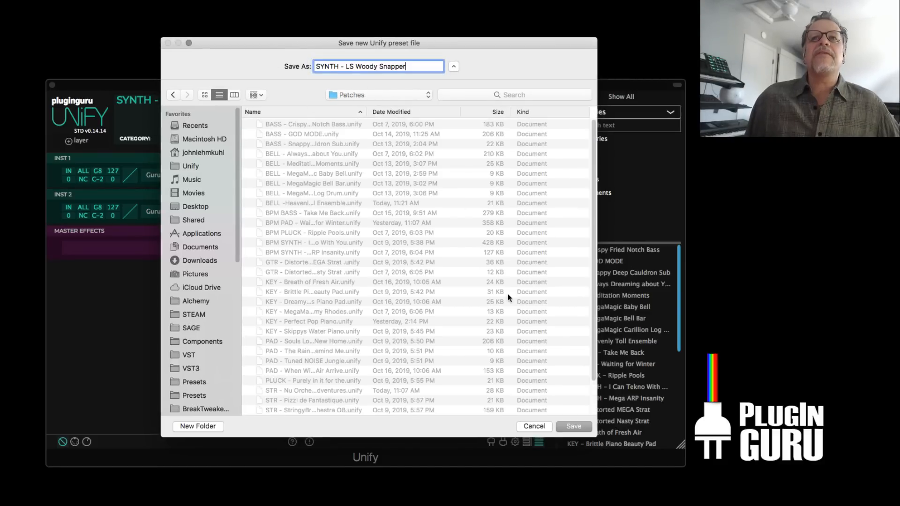
click(575, 426)
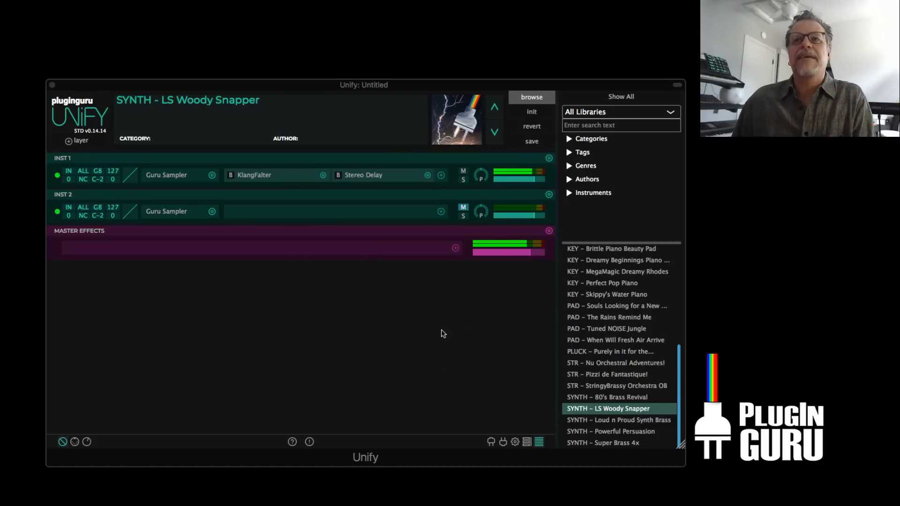
Unmute the INST 2 layer and open its Guru Sampler to browse the Unify Standard Library sound categories
click(463, 207)
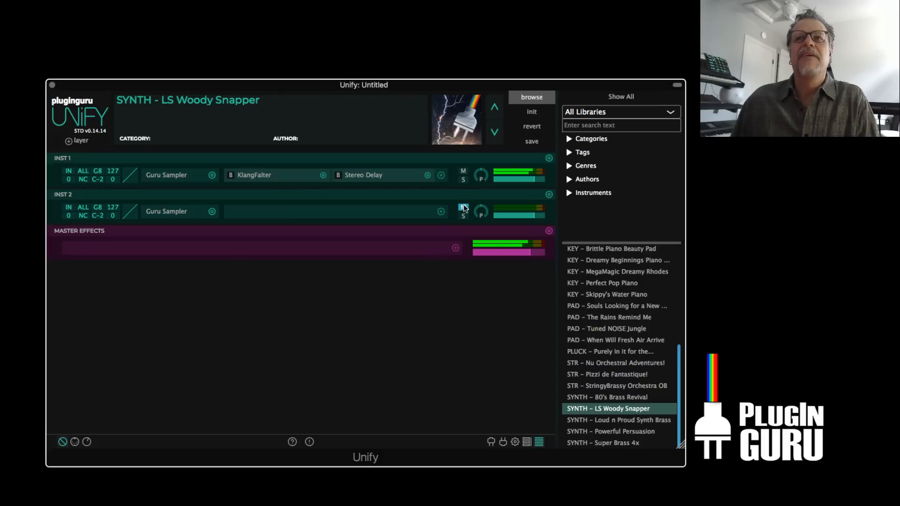
click(165, 211)
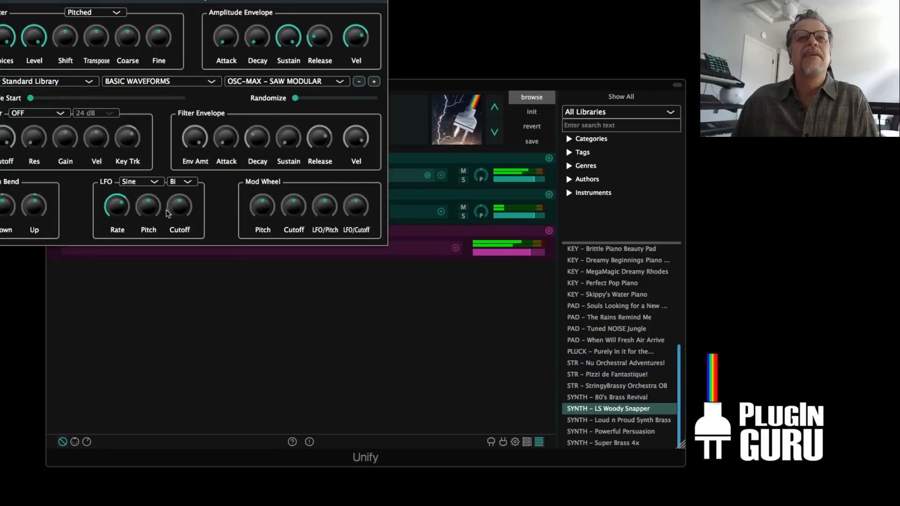
drag(259, 1, 395, 130)
click(271, 219)
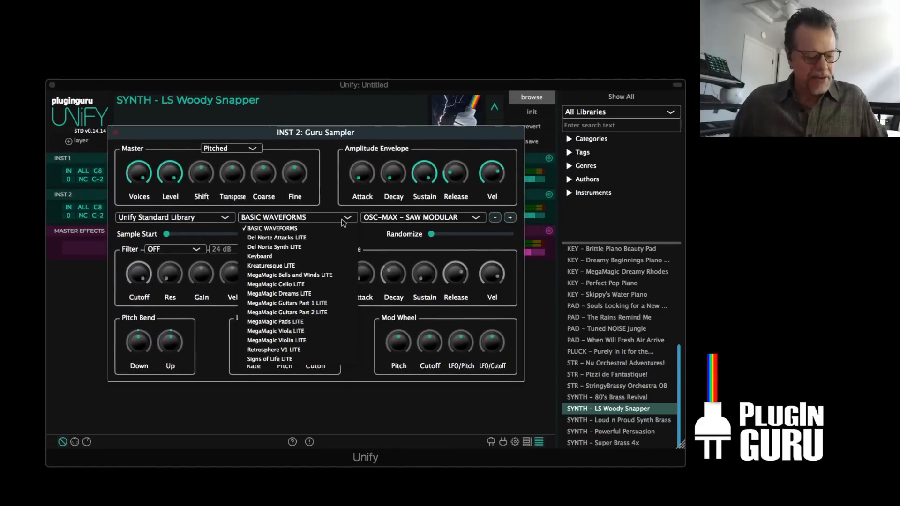
key(super+Tab)
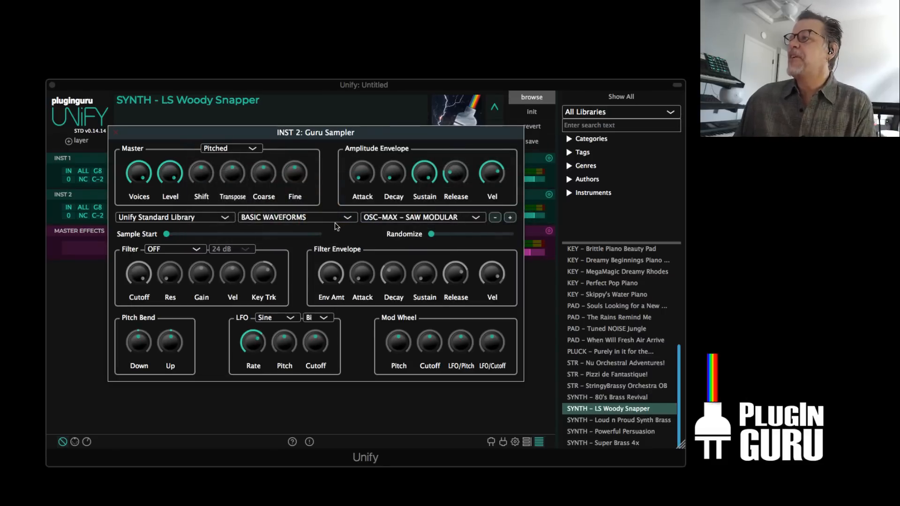
click(318, 218)
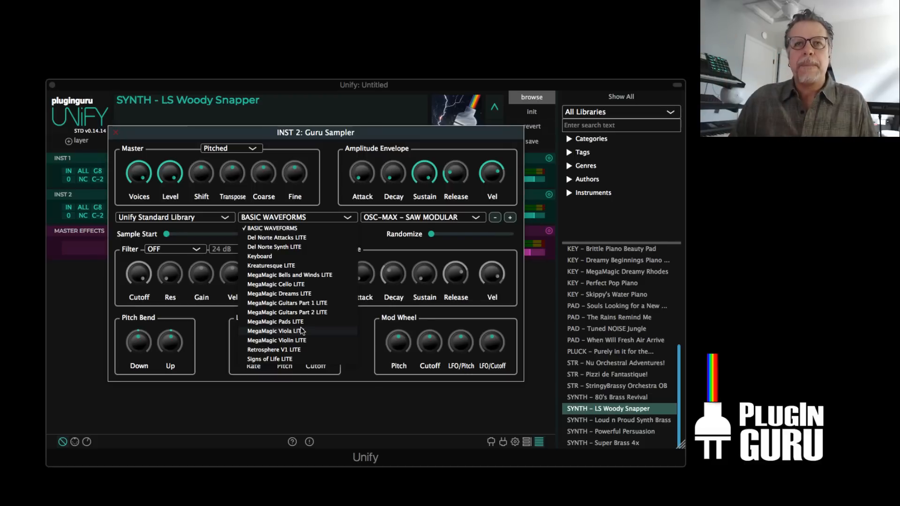
drag(391, 131, 391, 236)
Review the INST 1 Stereo Delay's drift and feedback filter frequency, try the Digital filter mode, and restore Analog
click(357, 177)
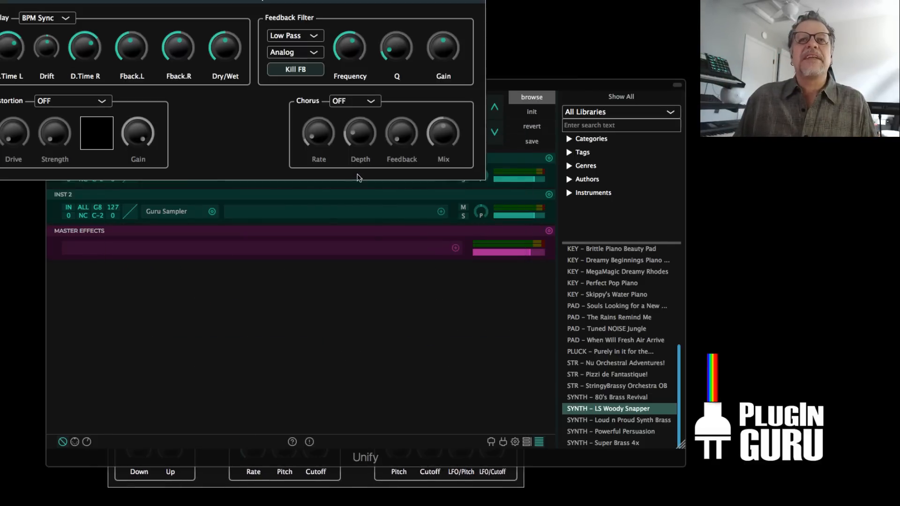
drag(134, 3, 296, 186)
mouse_move(211, 235)
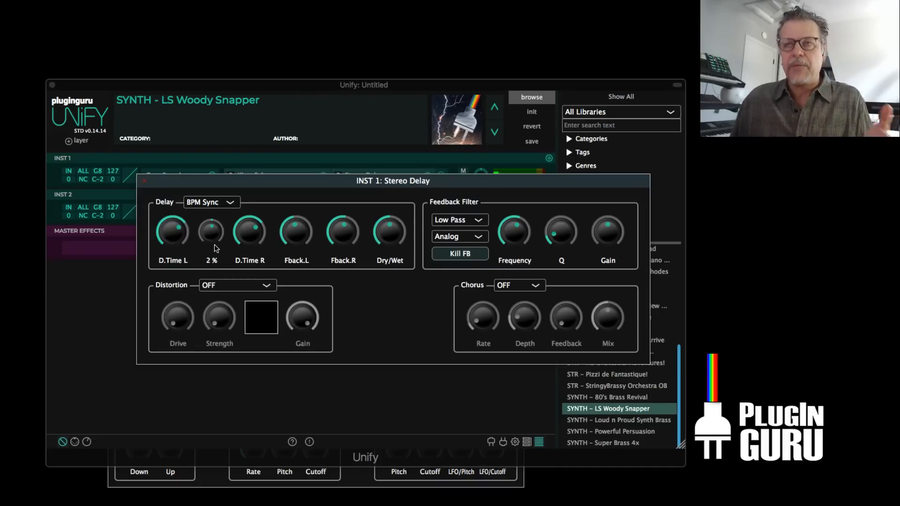
mouse_move(516, 236)
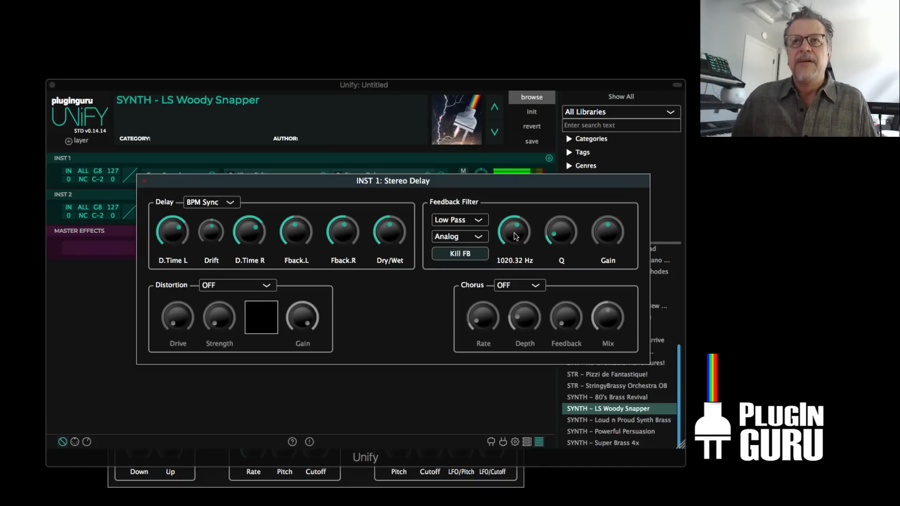
click(462, 237)
click(454, 262)
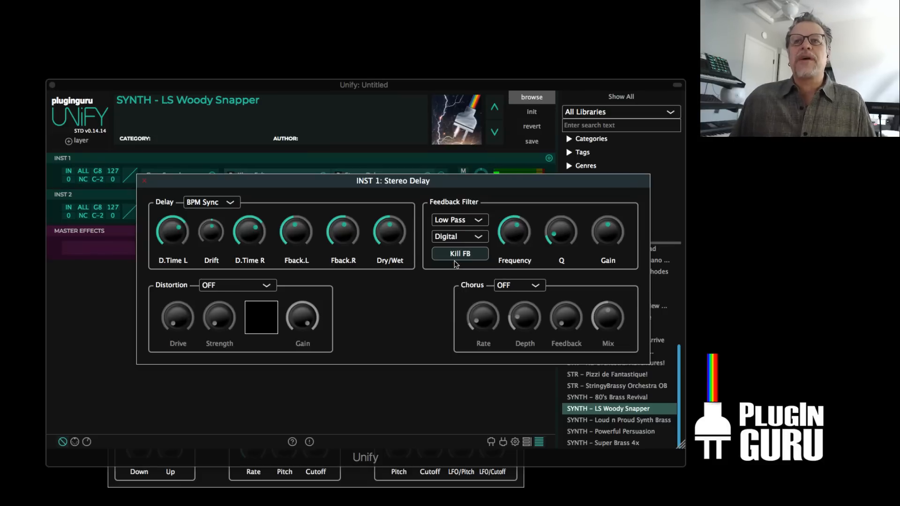
click(467, 237)
click(463, 252)
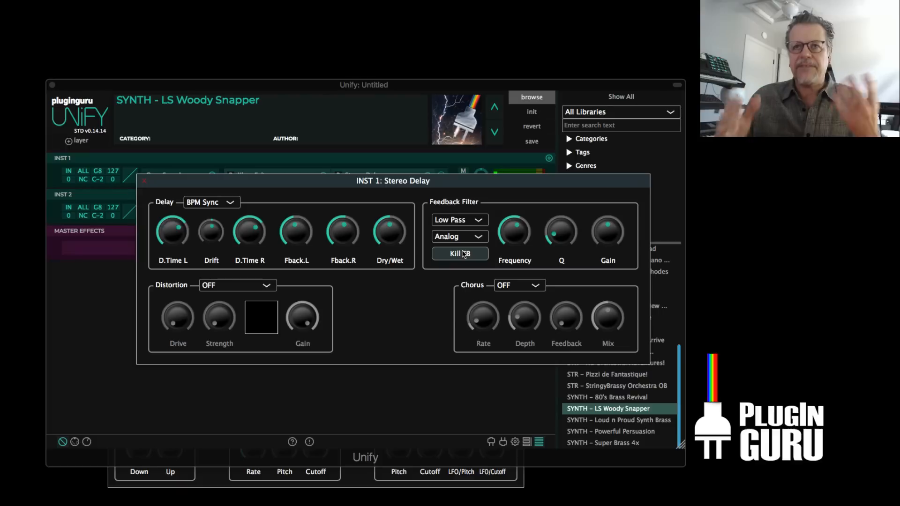
click(144, 182)
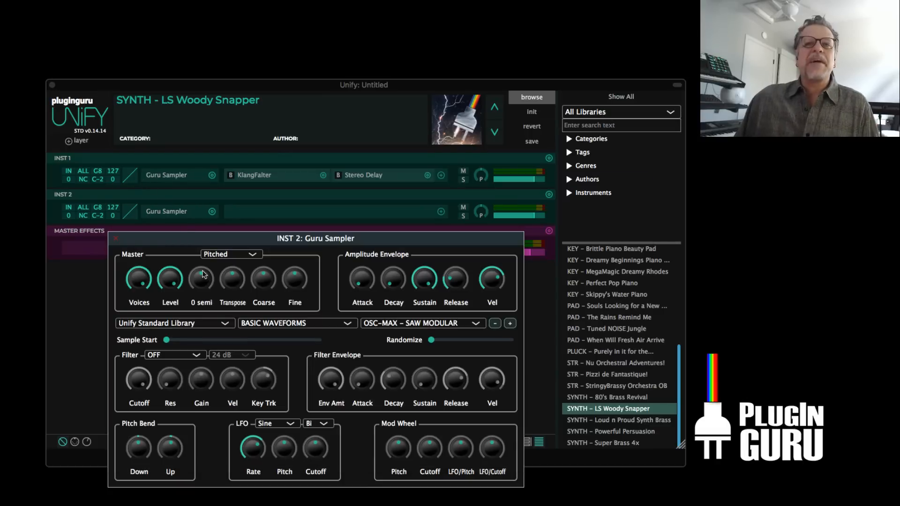
Load the Steel_Martin__MM1 sound from MegaMagic Guitars Part 1 LITE into the INST 2 Guru Sampler
click(279, 327)
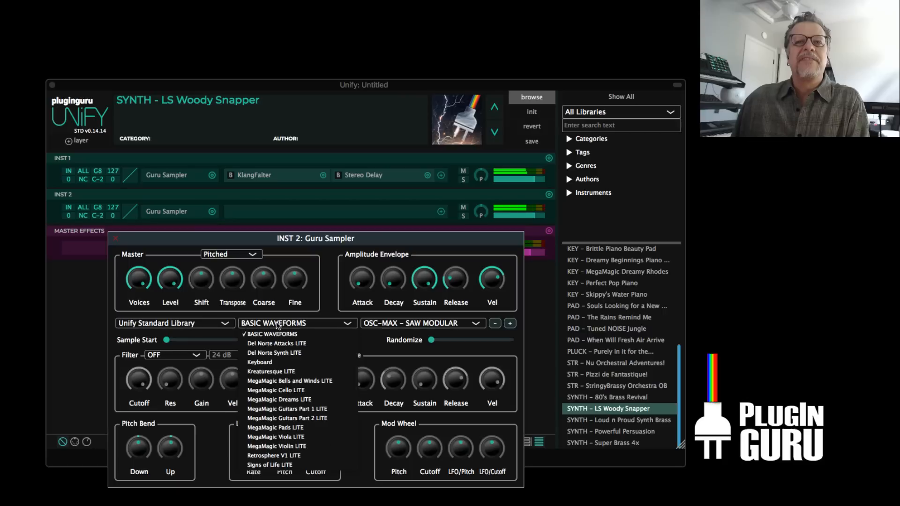
click(307, 409)
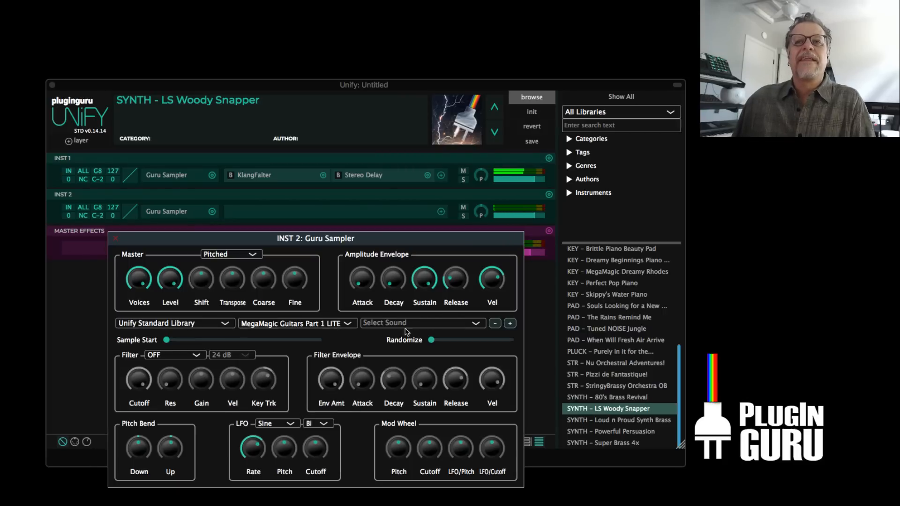
click(510, 323)
click(511, 324)
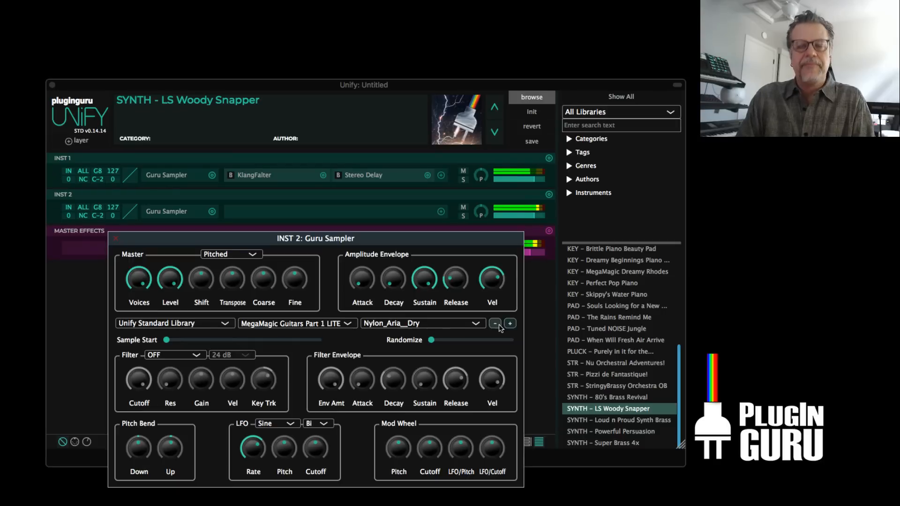
click(416, 324)
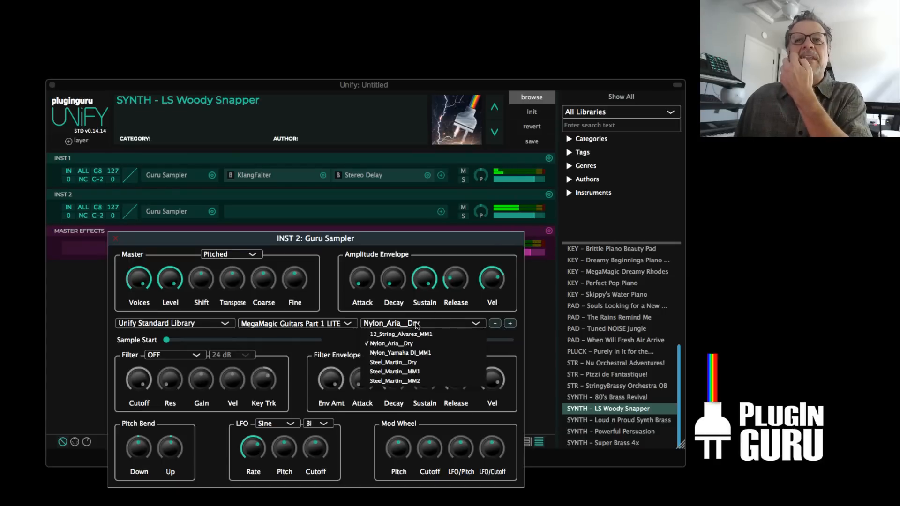
click(419, 371)
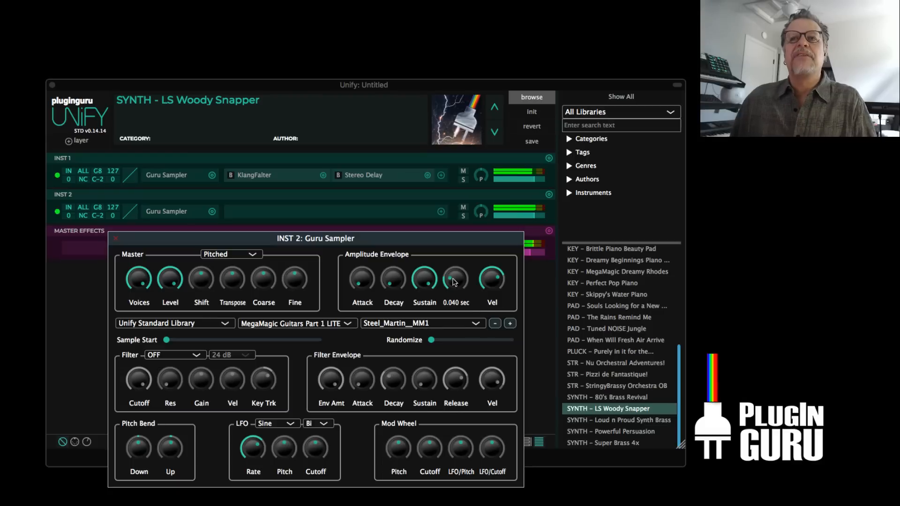
Give INST 2 longer amplitude decay and release, minimal sustain, and a low-cutoff 24 dB LowPass filter with raised velocity and 100 % filter-envelope velocity
drag(454, 258, 403, 215)
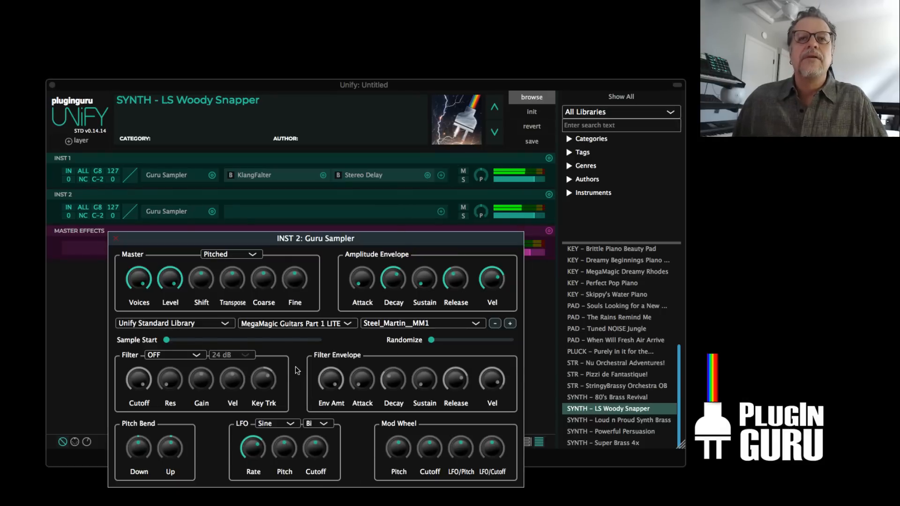
click(152, 355)
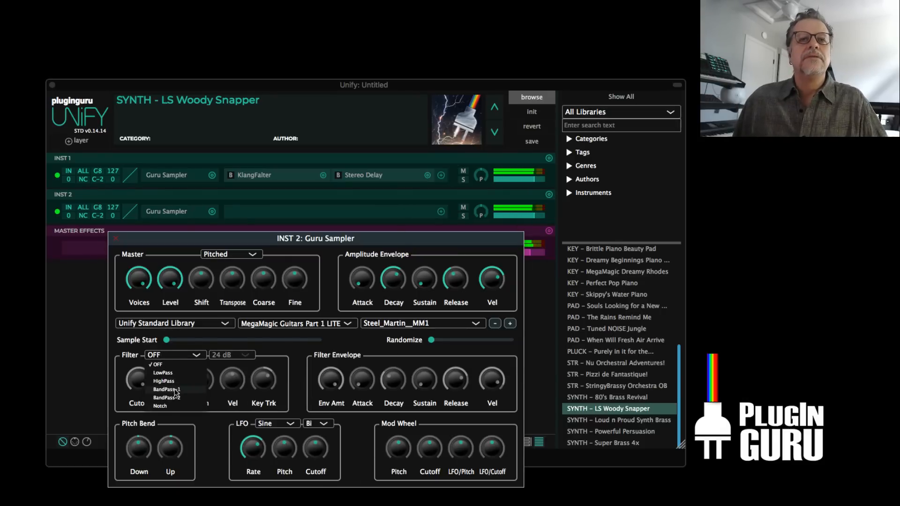
click(163, 373)
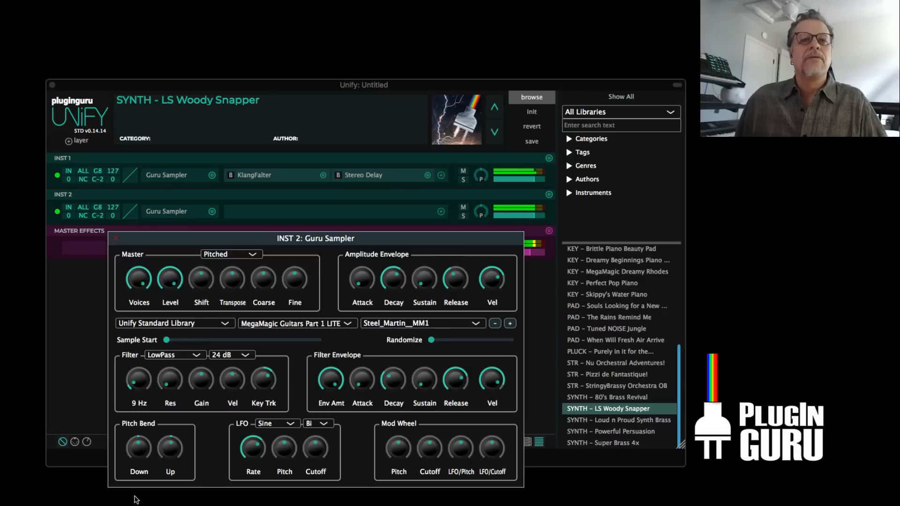
mouse_move(392, 393)
scroll(393, 394, down, 3)
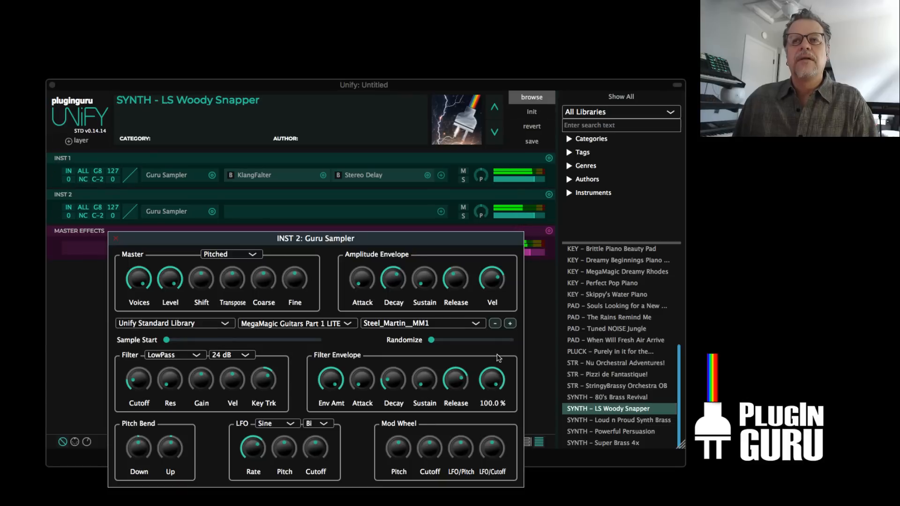
mouse_move(321, 386)
drag(232, 381, 250, 328)
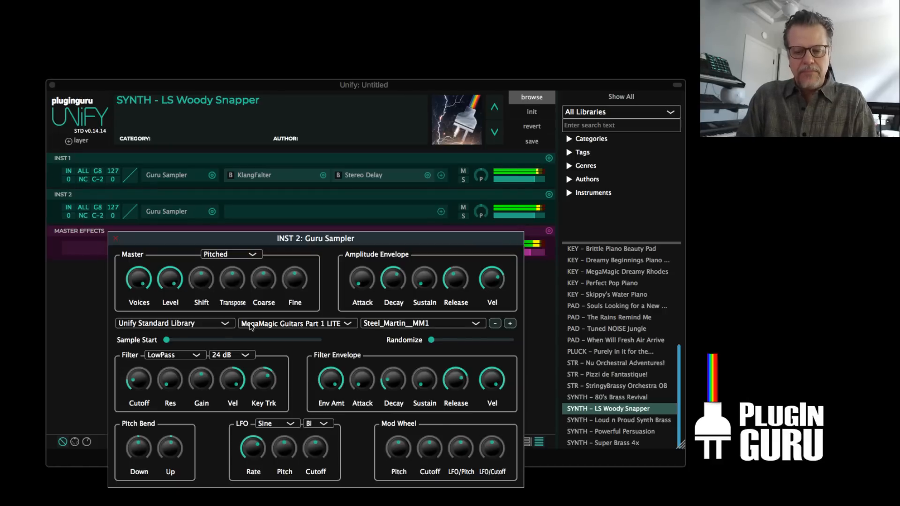
click(116, 239)
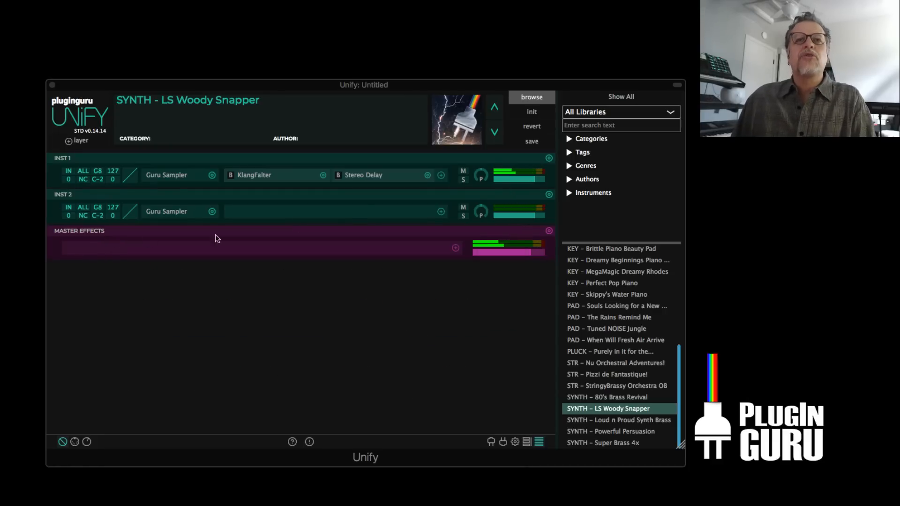
Add the Unify Standard Reverb-C effect to the INST 2 layer and bring its settings into view
click(441, 211)
mouse_move(394, 188)
mouse_move(468, 252)
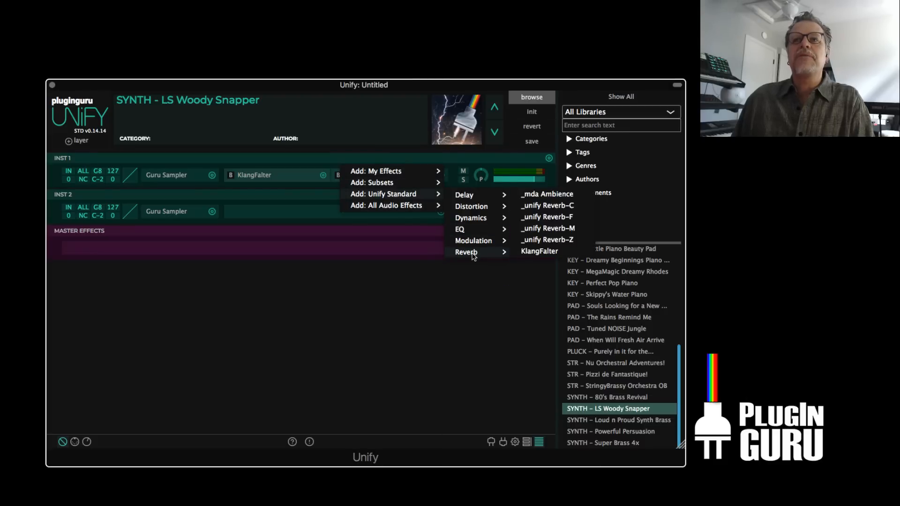
click(546, 206)
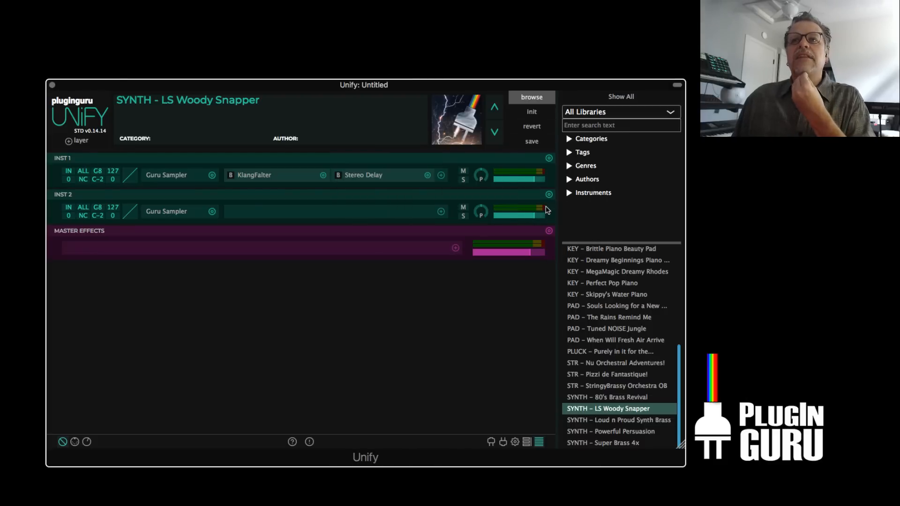
drag(96, 1, 361, 268)
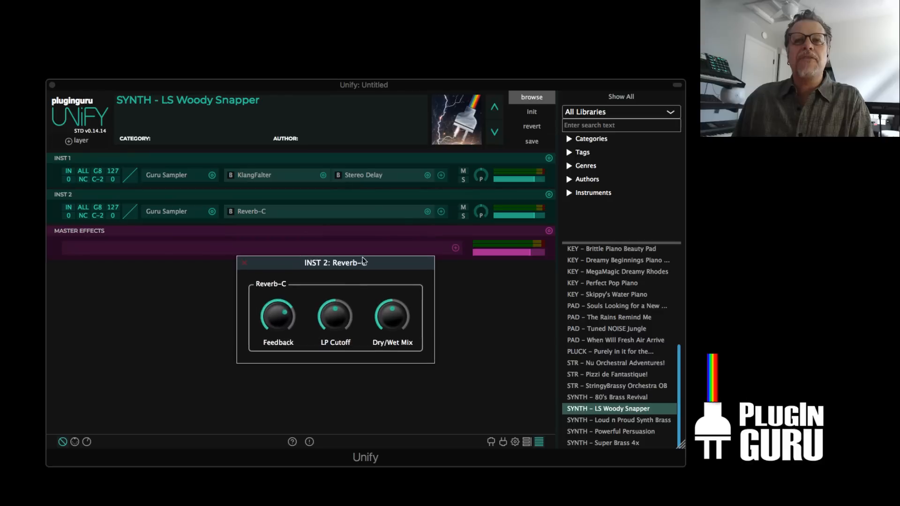
Configure Reverb-C on INST 2 with slightly higher feedback, a 42 % dry/wet mix, and a much higher LP cutoff
mouse_move(281, 323)
drag(281, 322, 286, 309)
mouse_move(393, 324)
drag(393, 325, 392, 331)
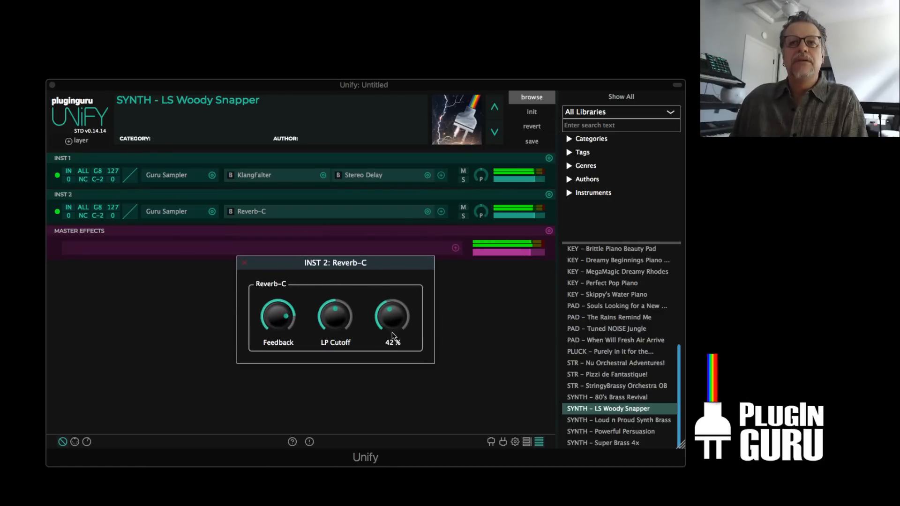
drag(336, 325, 338, 313)
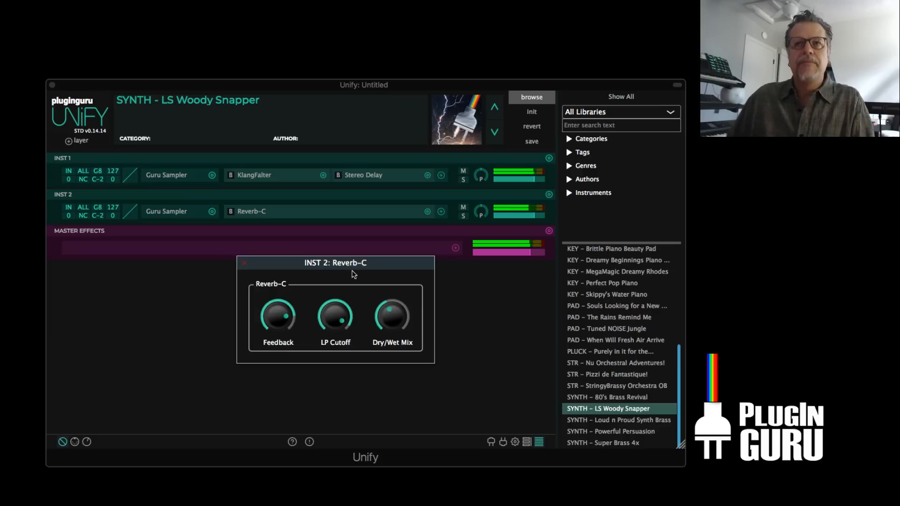
Bend the INST 1 velocity curve downward so soft playing triggers the layer less
click(131, 177)
drag(147, 306, 158, 334)
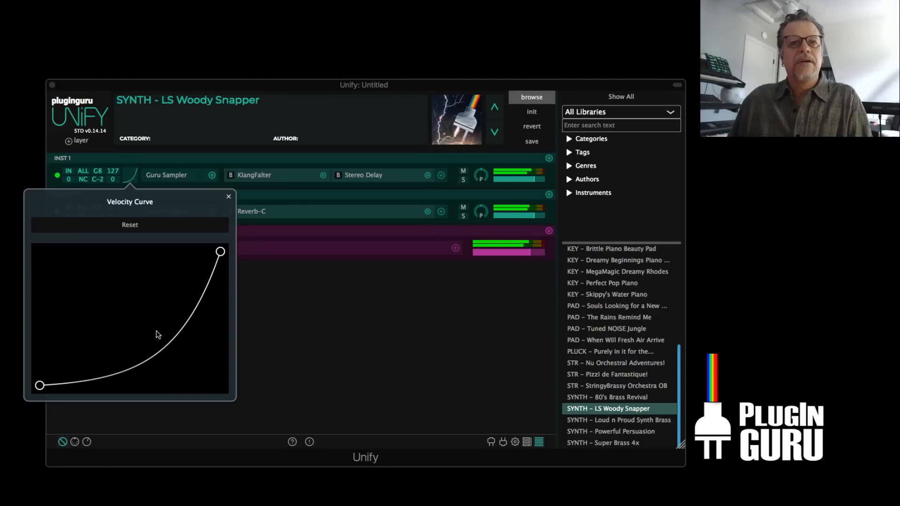
click(228, 197)
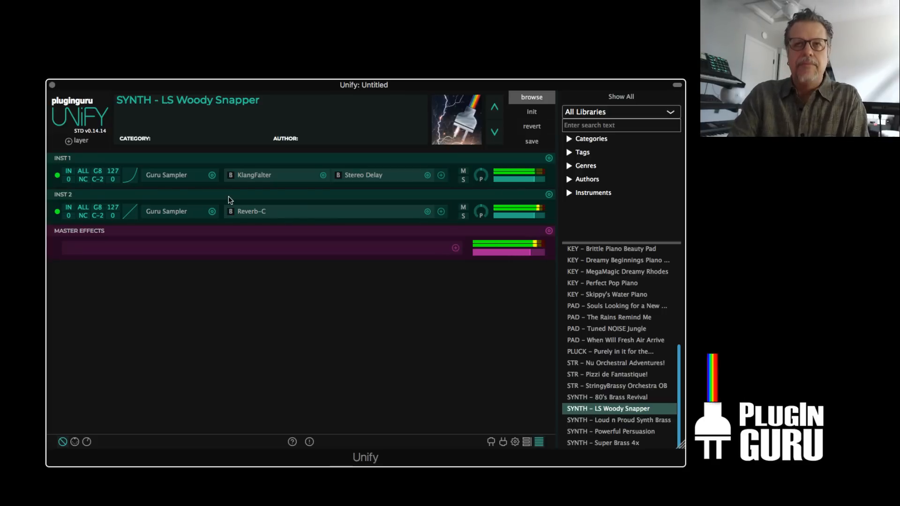
Add an INIT Sample Player instrument layer and open the INST 3 Guru Sampler
click(82, 141)
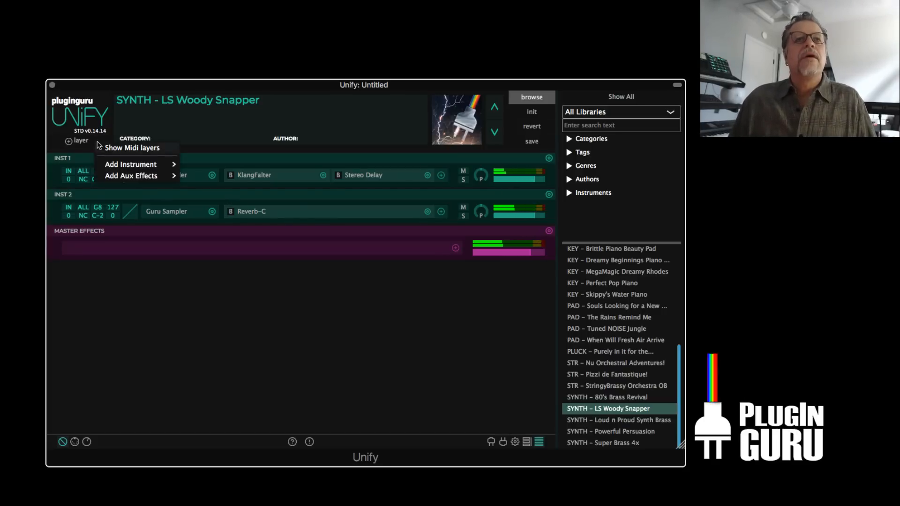
mouse_move(137, 163)
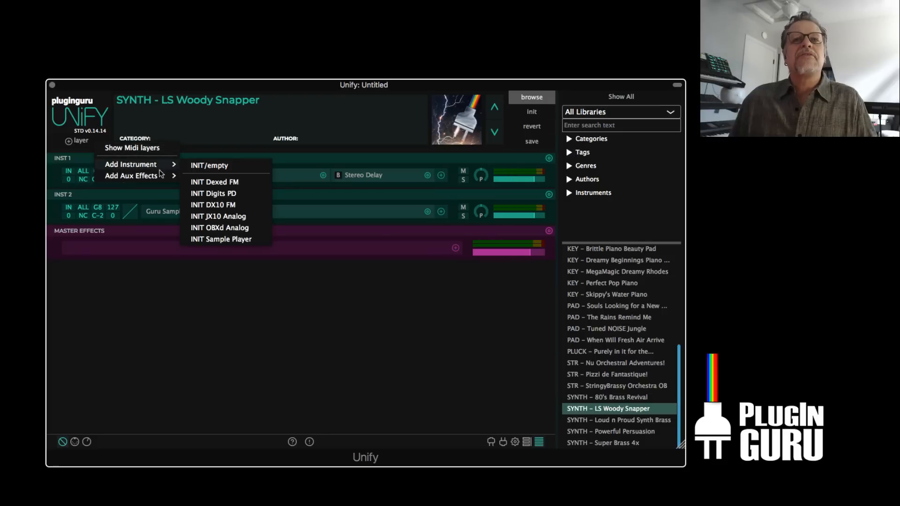
click(233, 241)
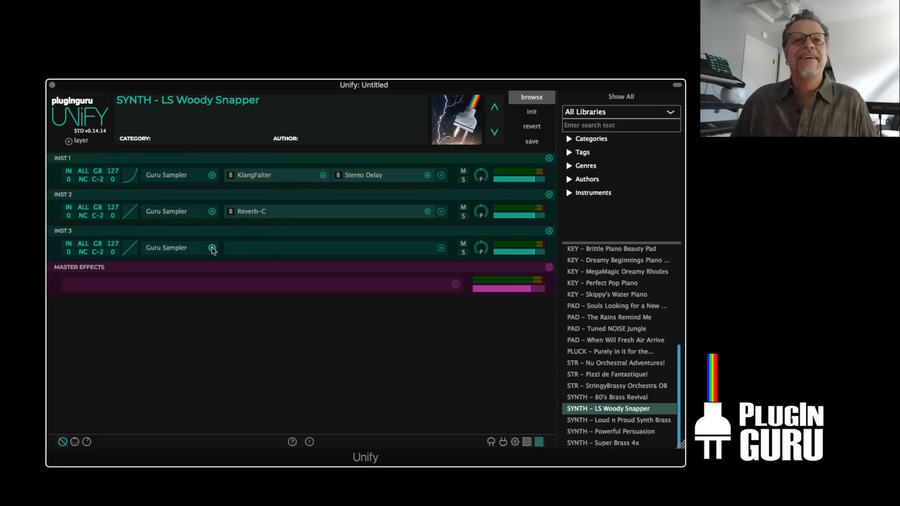
click(170, 248)
drag(248, 1, 363, 134)
Load the SYNTH - Ironside Mountain Dry sound from Del Norte Synth LITE into the INST 3 Guru Sampler
click(269, 214)
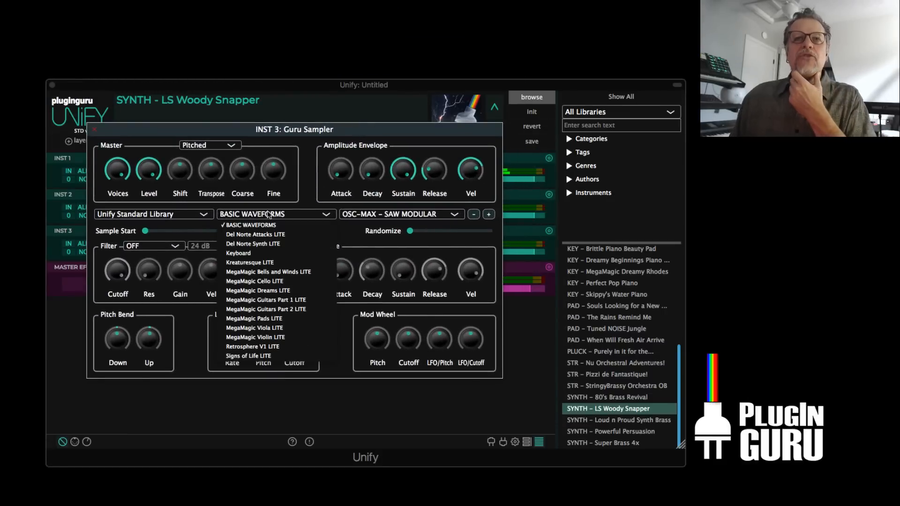
click(274, 245)
click(489, 214)
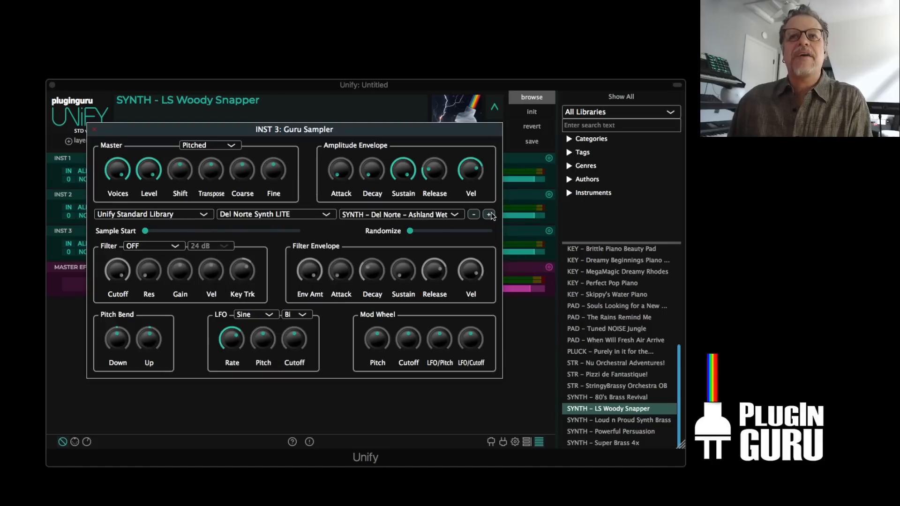
click(489, 215)
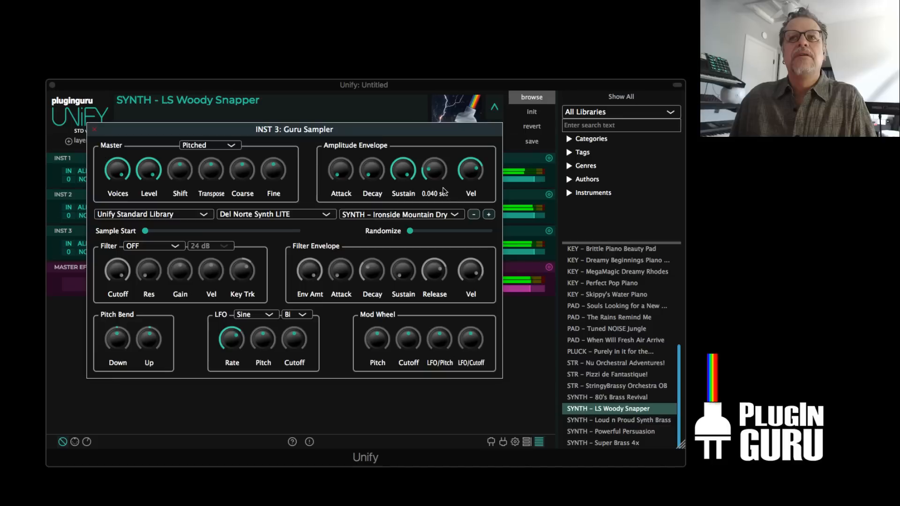
Give the INST 3 Guru Sampler a LowPass filter with lower cutoff, more resonance and velocity response, and lengthen its amplitude release
click(148, 248)
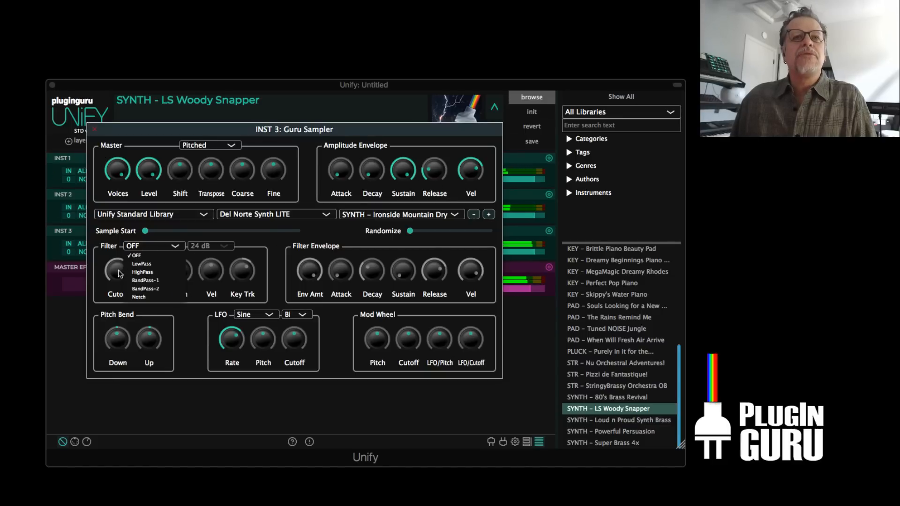
click(141, 264)
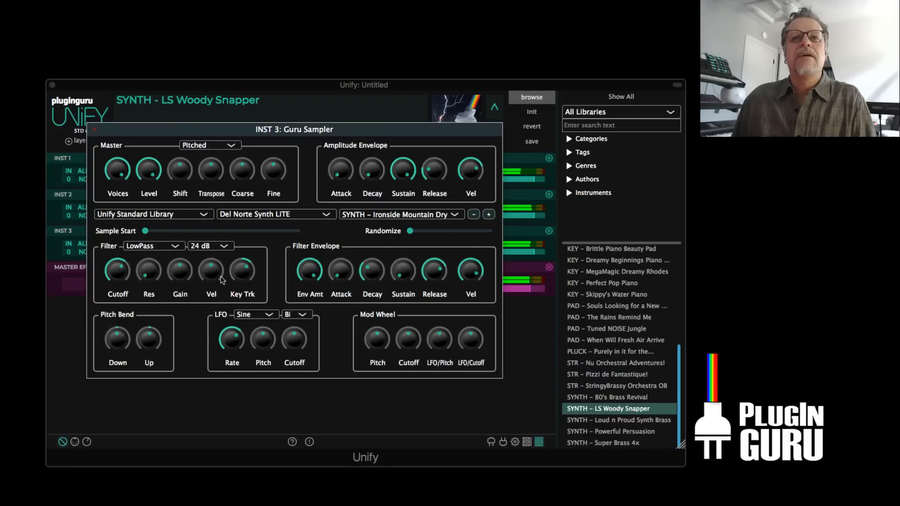
drag(148, 270, 156, 254)
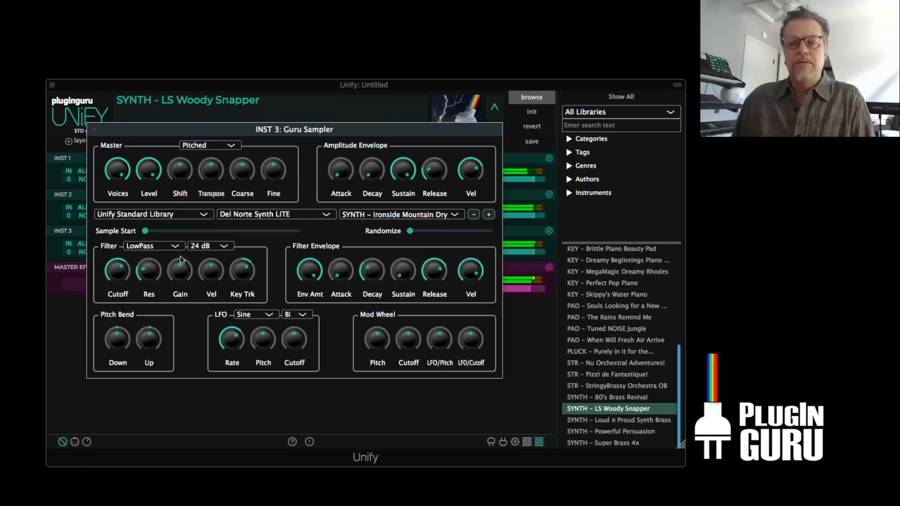
drag(212, 273, 220, 255)
drag(438, 203, 444, 136)
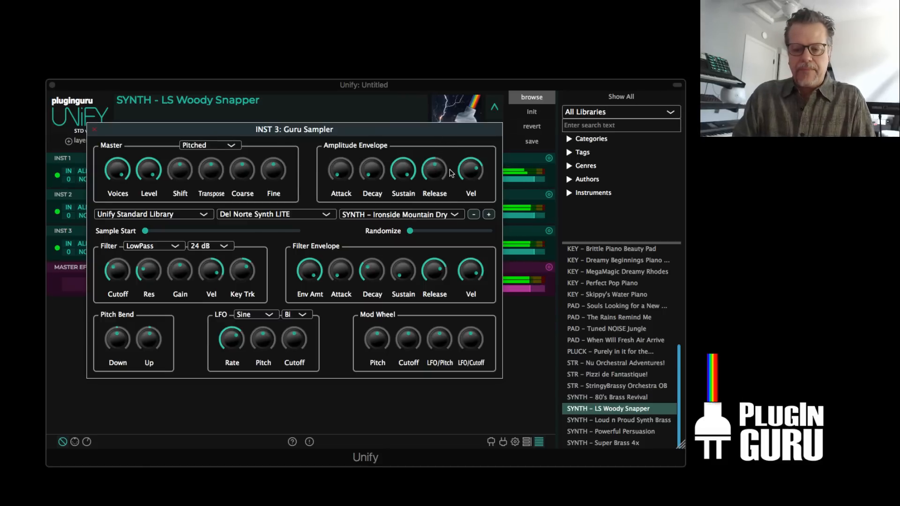
click(94, 132)
click(248, 262)
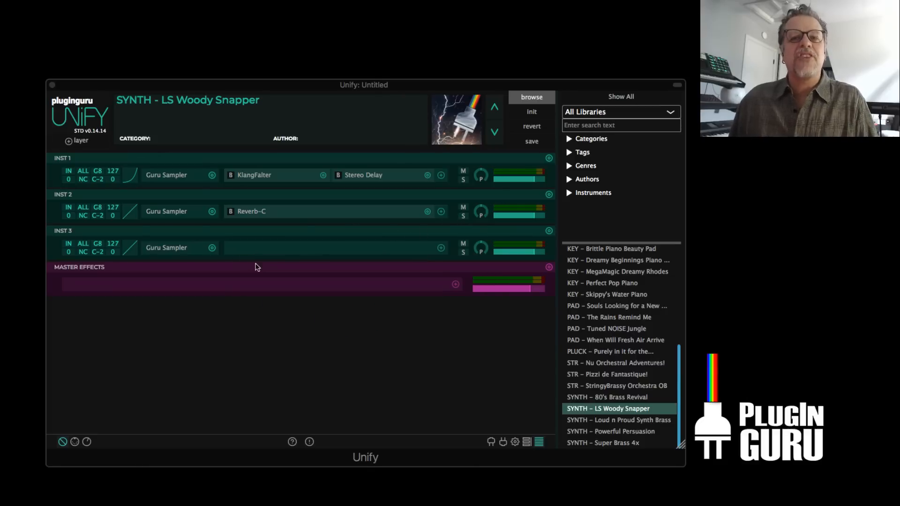
Set the INST 2 Guru Sampler's filter velocity amount to 17.3 % and solo the INST 2 layer
click(167, 211)
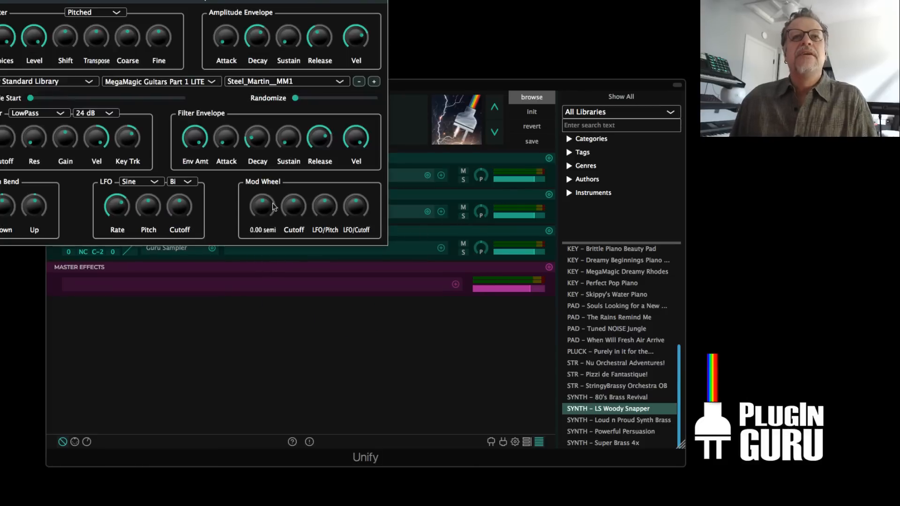
drag(211, 1, 446, 115)
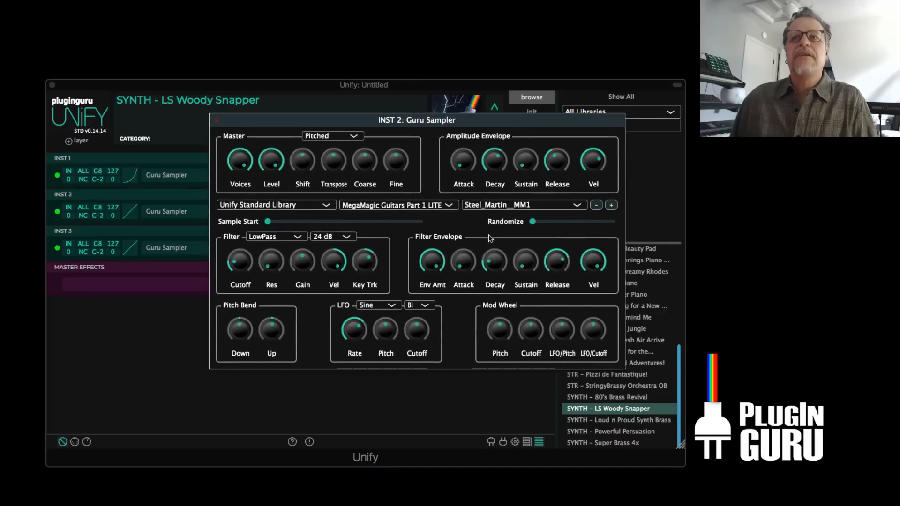
drag(333, 261, 333, 310)
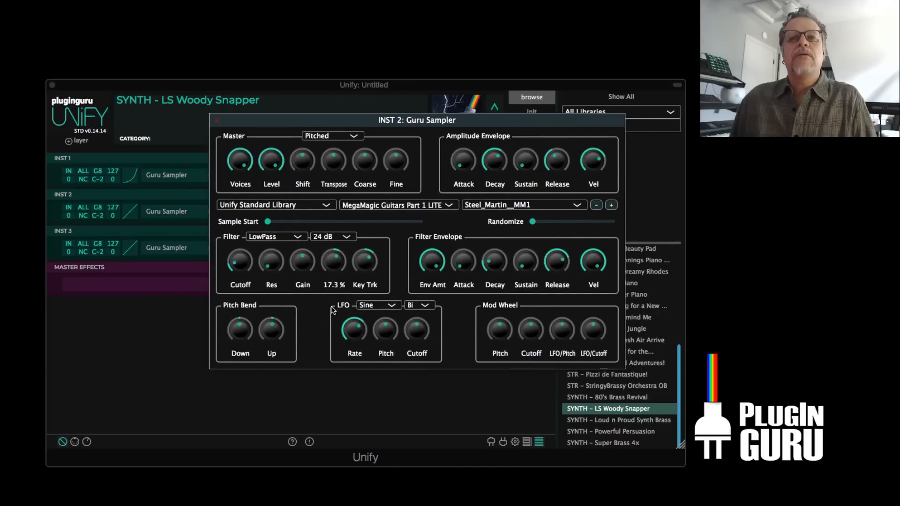
drag(460, 120, 343, 254)
click(463, 215)
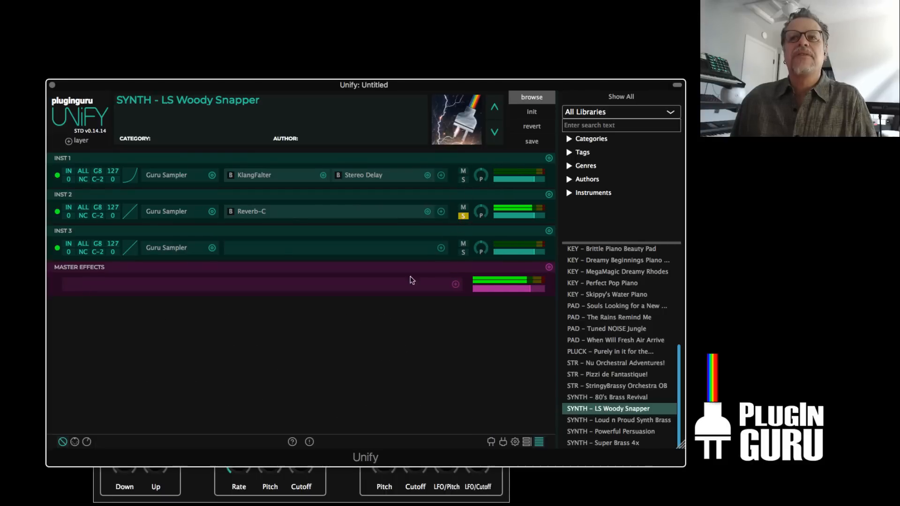
Set the INST 2 Guru Sampler's filter envelope sustain to 9.4 % and raise Randomize slightly
click(354, 490)
drag(382, 260, 419, 135)
mouse_move(434, 275)
mouse_down()
mouse_move(450, 244)
mouse_move(449, 270)
mouse_up()
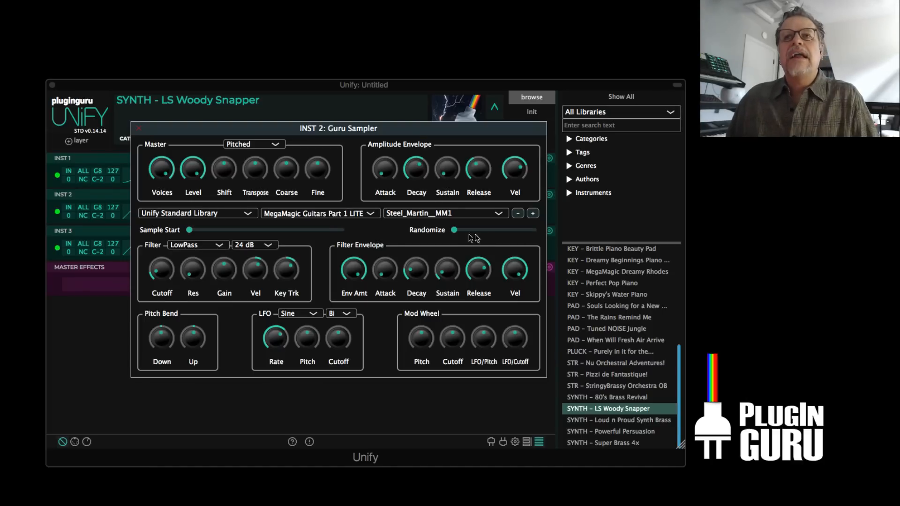
drag(457, 232, 463, 236)
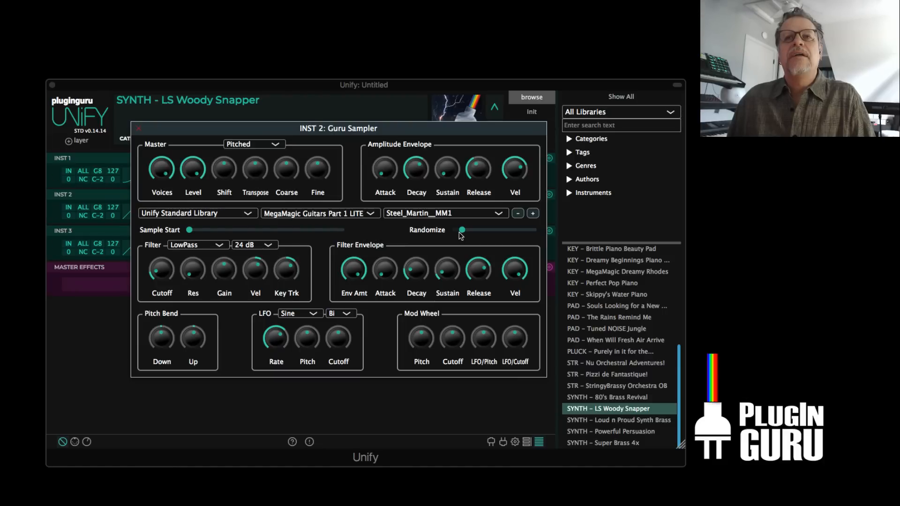
mouse_move(168, 270)
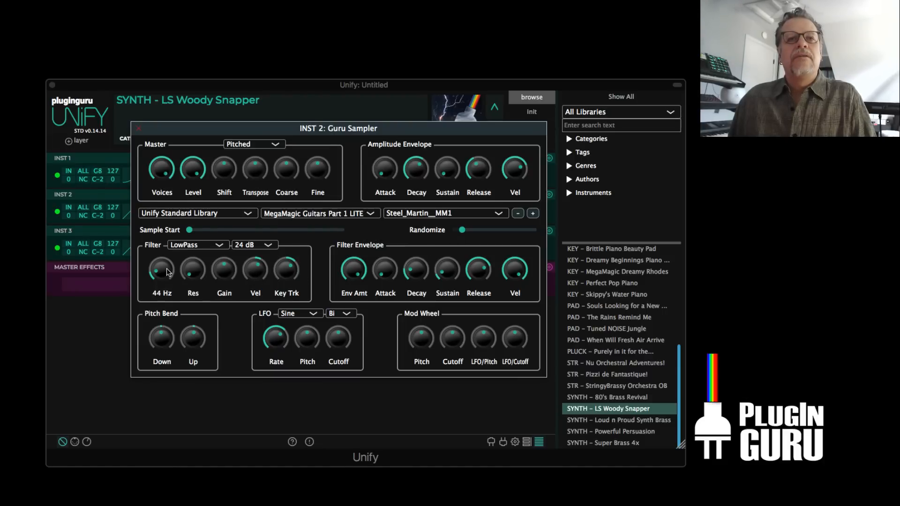
mouse_move(425, 265)
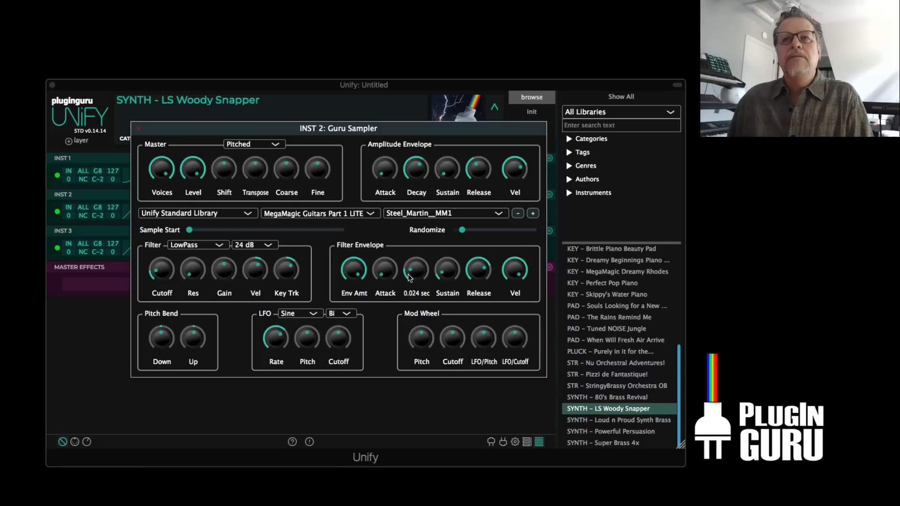
mouse_move(451, 275)
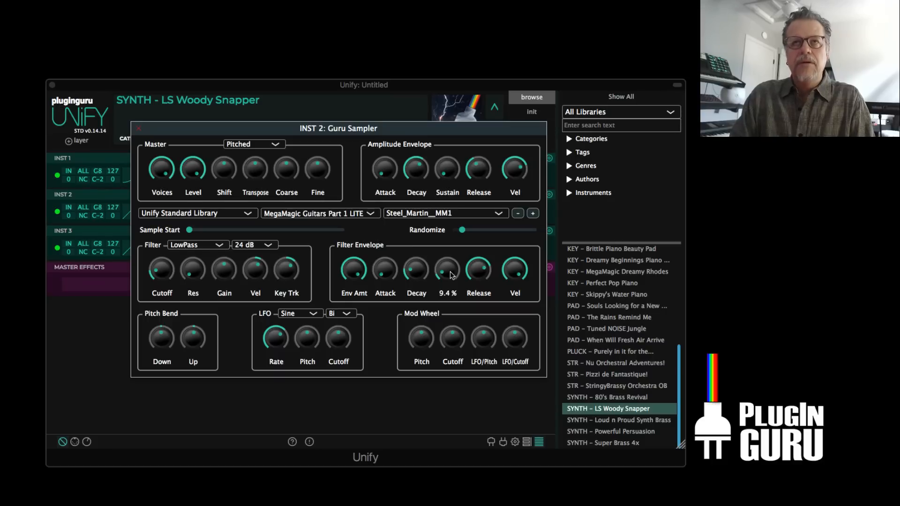
click(138, 129)
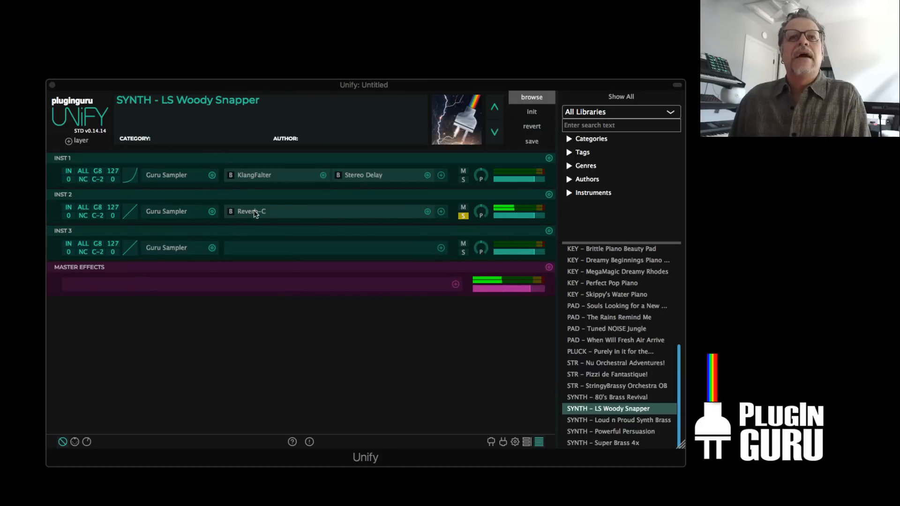
Add a Unify Compressor to INST 2 and place it before Reverb-C in the effect chain
click(443, 212)
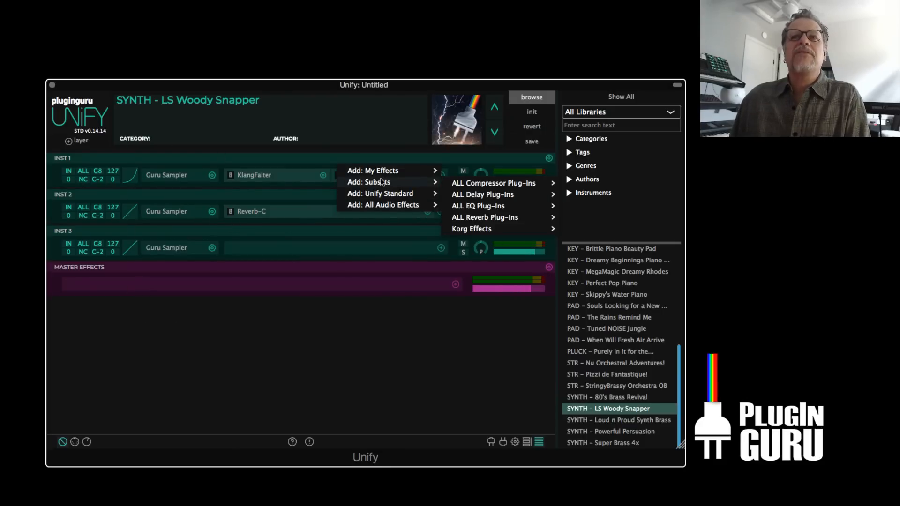
mouse_move(381, 193)
mouse_move(462, 241)
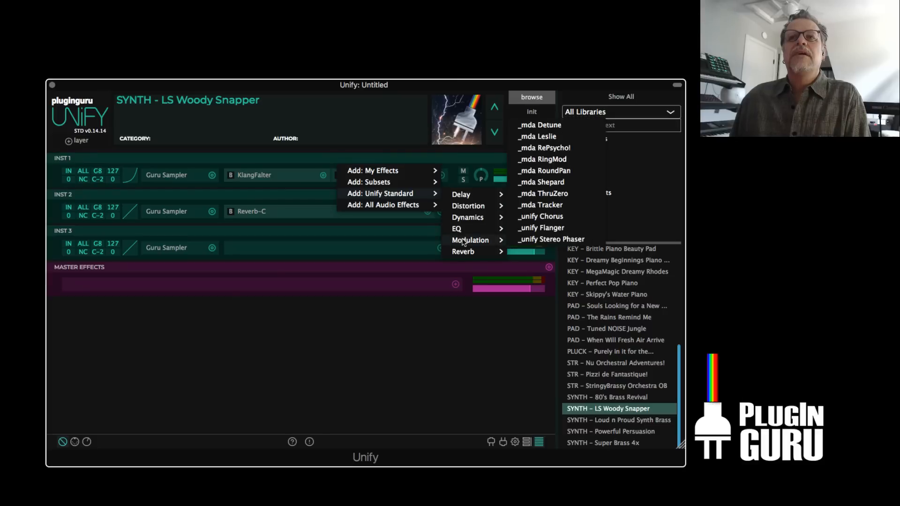
mouse_move(468, 221)
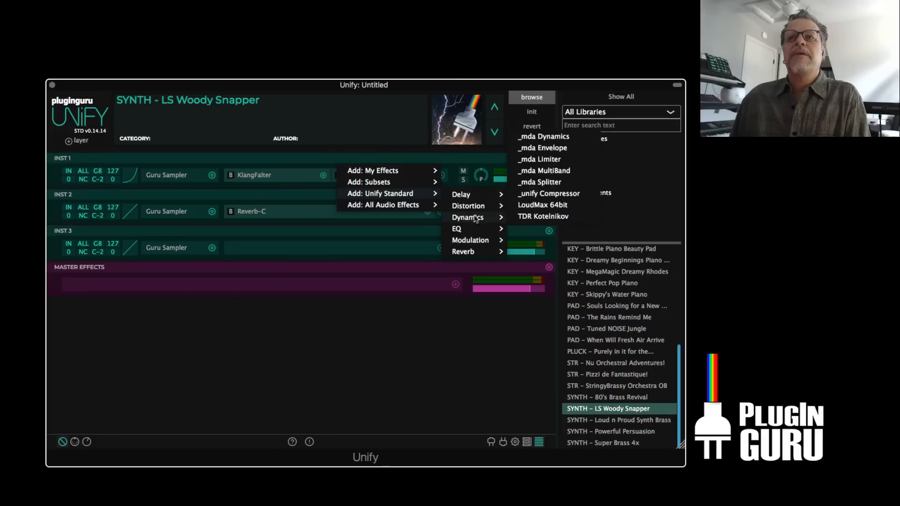
click(557, 194)
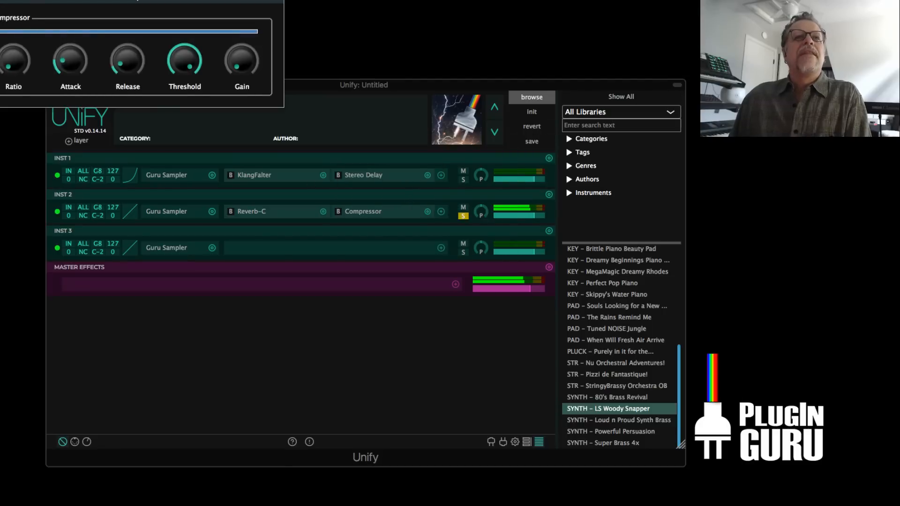
key(super+w)
drag(364, 209, 252, 210)
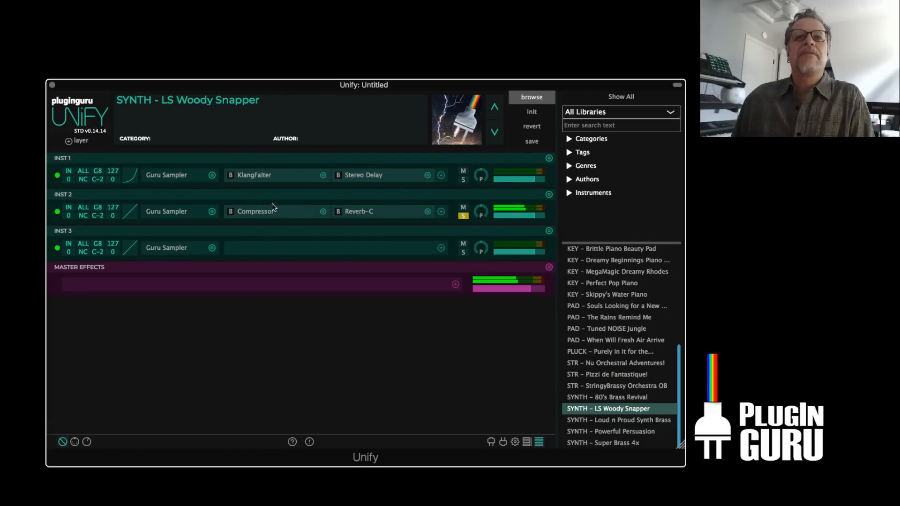
Set the INST 2 Compressor to a high ratio, about 43 ms attack, -14 dB threshold and 3.7 dB gain, and unsolo the layer
click(264, 211)
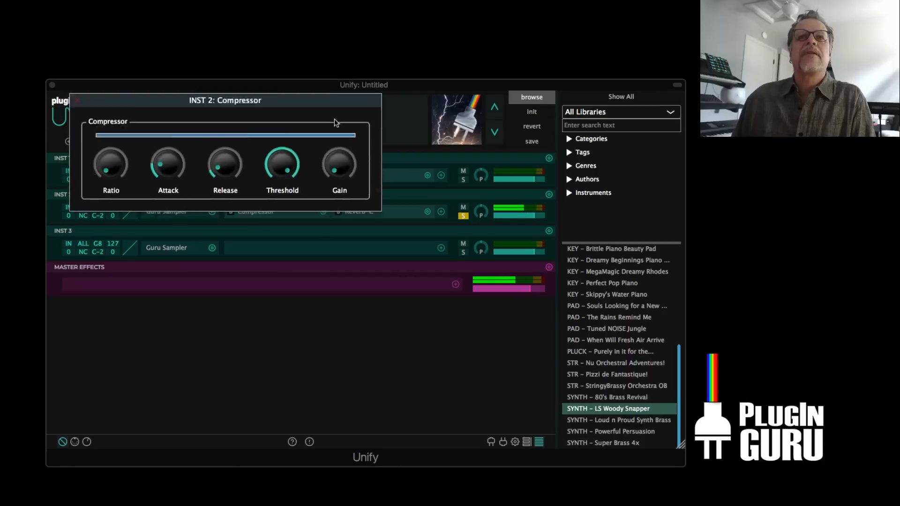
drag(298, 84, 426, 225)
drag(390, 280, 384, 319)
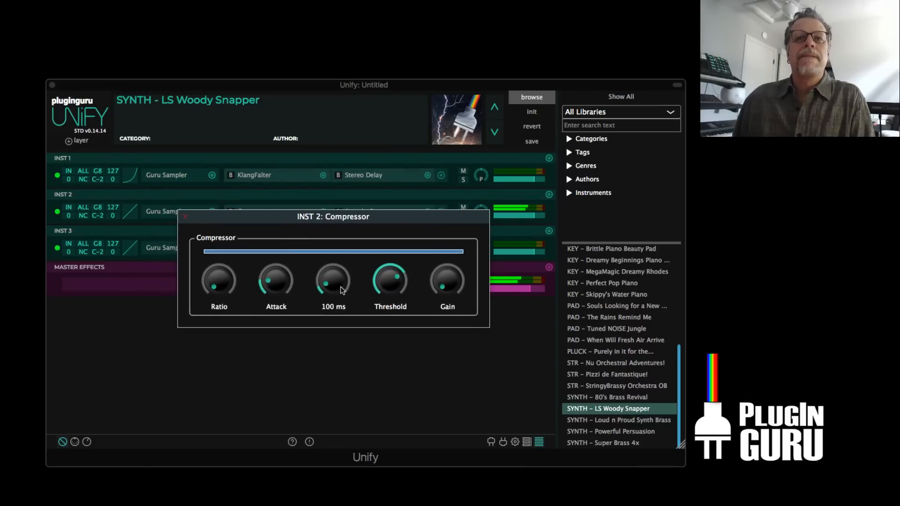
drag(220, 280, 230, 208)
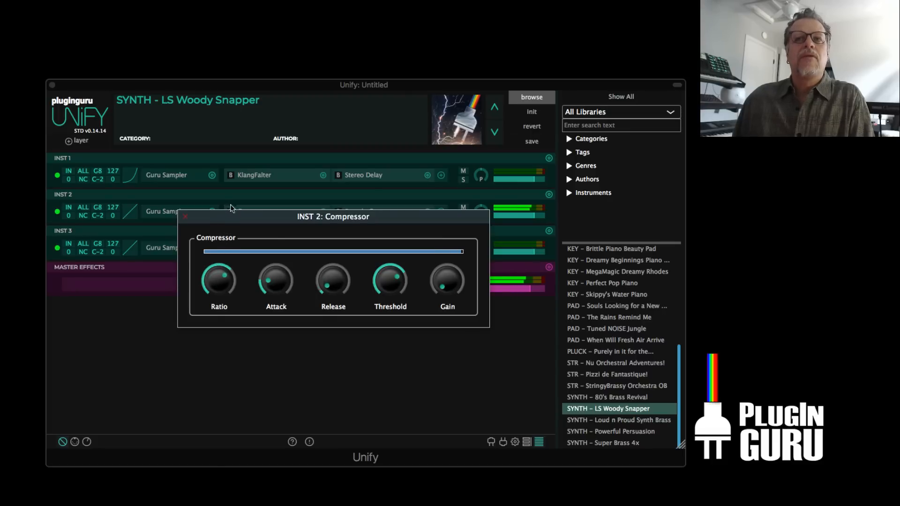
drag(293, 284, 285, 241)
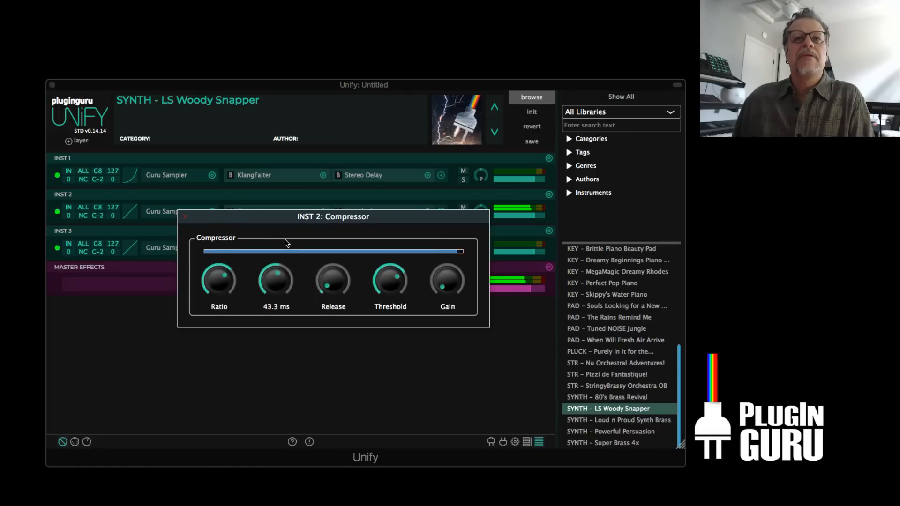
drag(454, 283, 458, 272)
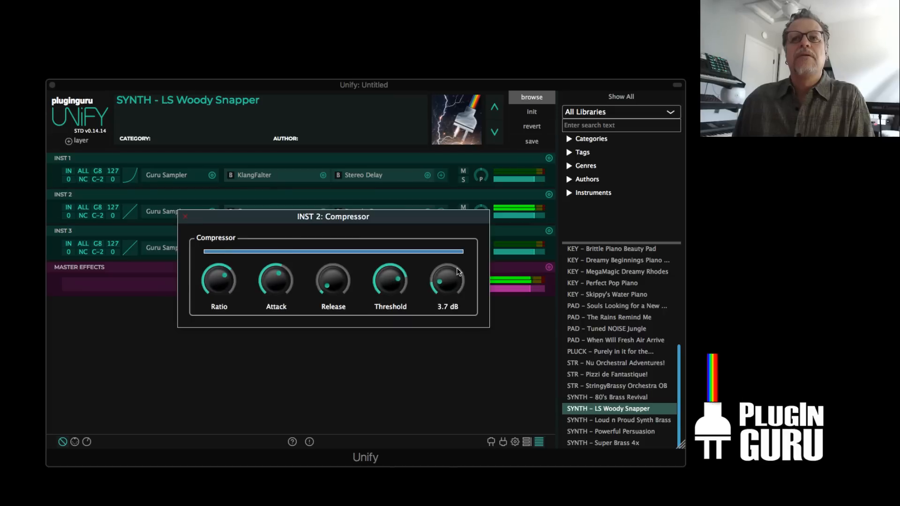
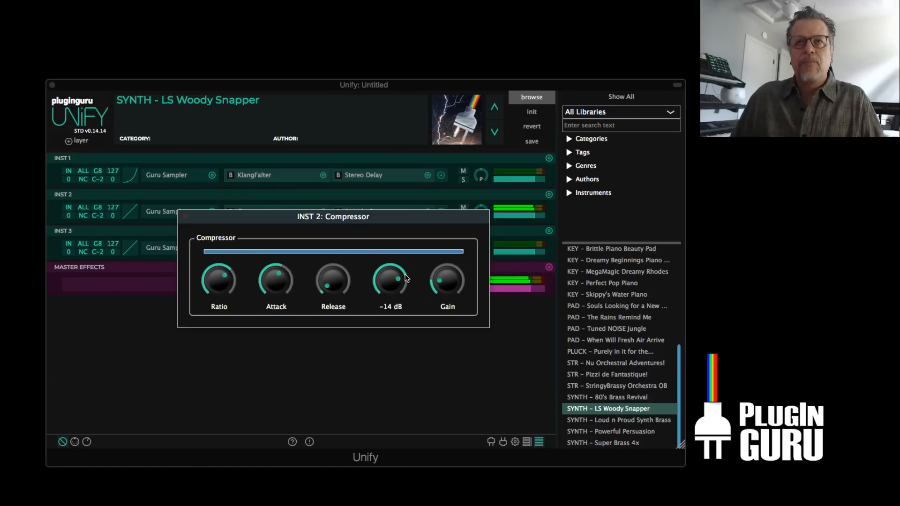
click(185, 216)
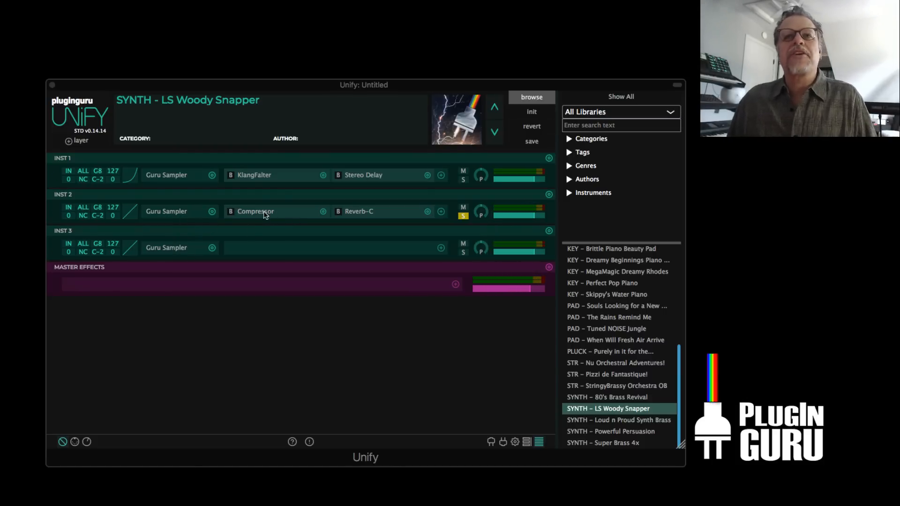
drag(270, 215, 244, 217)
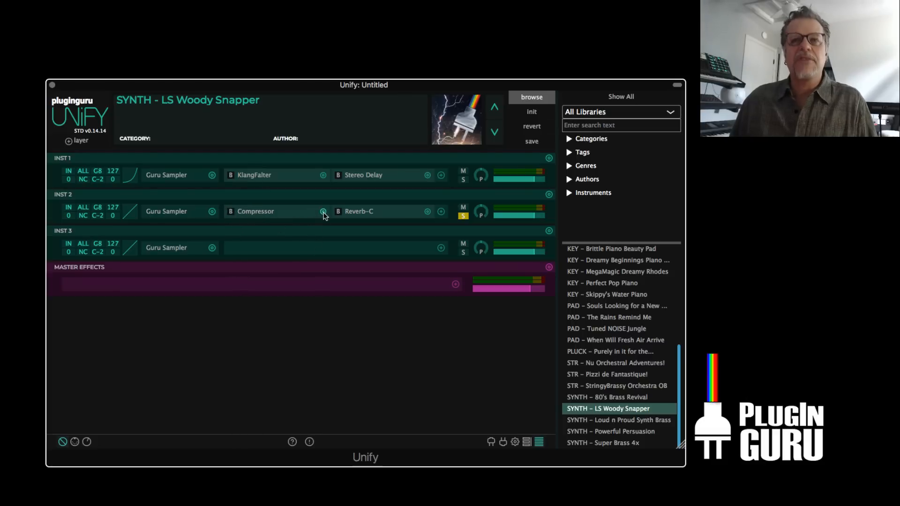
click(463, 217)
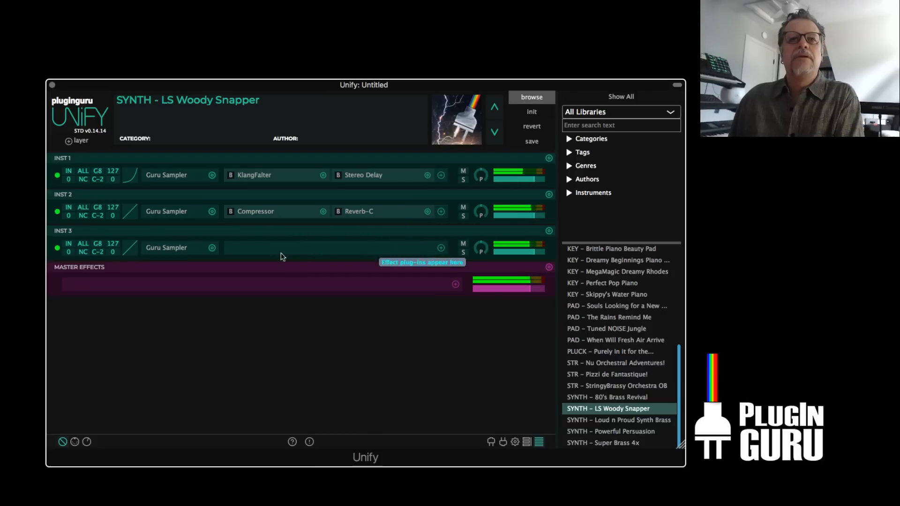
Darken the INST 3 Guru Sampler by lowering its filter cutoff, filter envelope decay and filter velocity amount
click(171, 249)
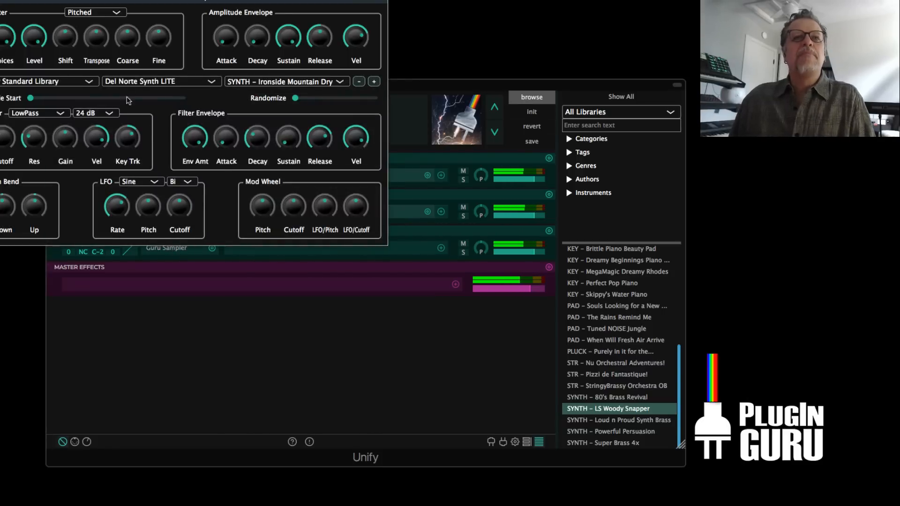
drag(190, 2, 328, 119)
drag(87, 269, 86, 282)
drag(347, 266, 342, 279)
mouse_move(213, 258)
drag(190, 260, 186, 279)
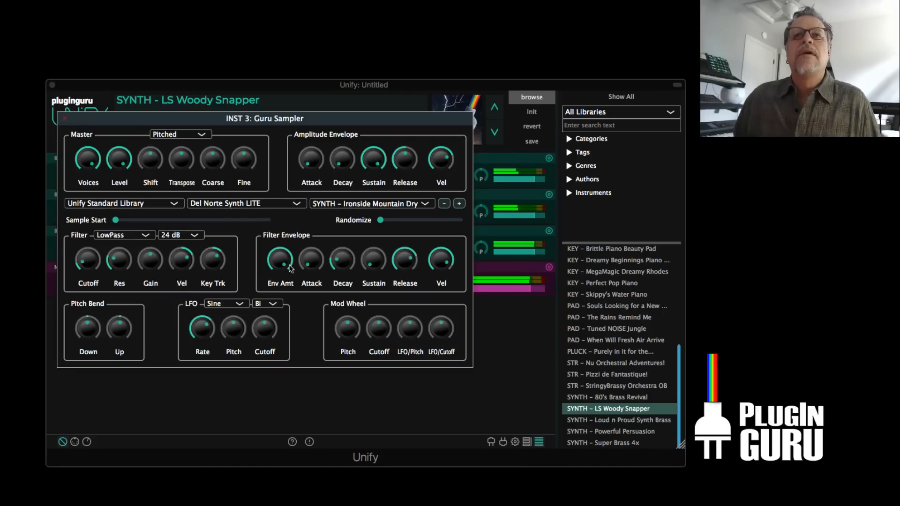
Switch the INST 3 Guru Sampler to SYNTH - Klamath Unison Dry, adjust filter velocity, and set the filter envelope attack to 13.876 sec
click(460, 205)
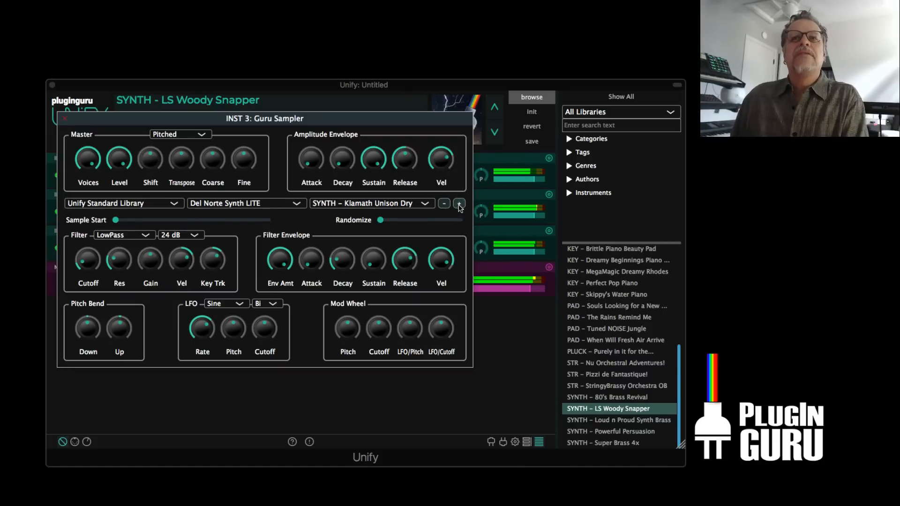
drag(182, 261, 181, 257)
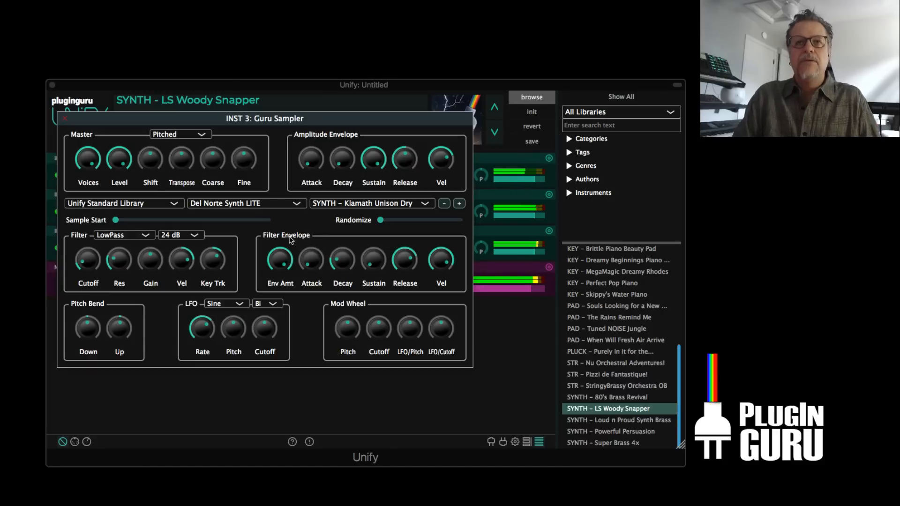
drag(311, 259, 330, 184)
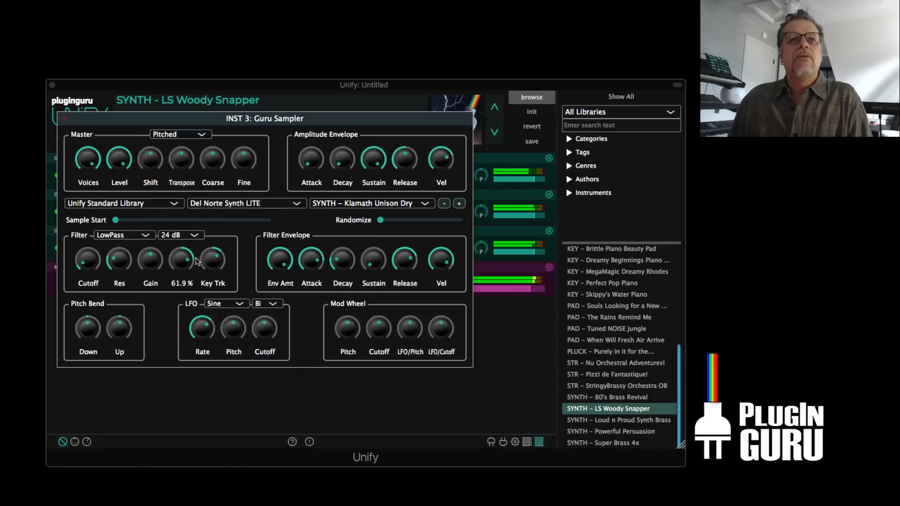
mouse_move(188, 270)
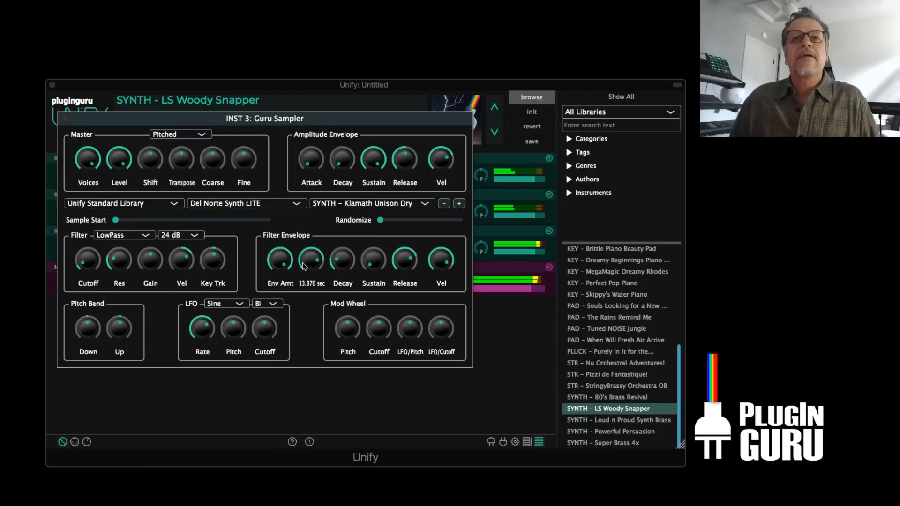
Close the INST 3 Guru Sampler and add a new INIT Dexed FM instrument layer to the patch
mouse_move(349, 261)
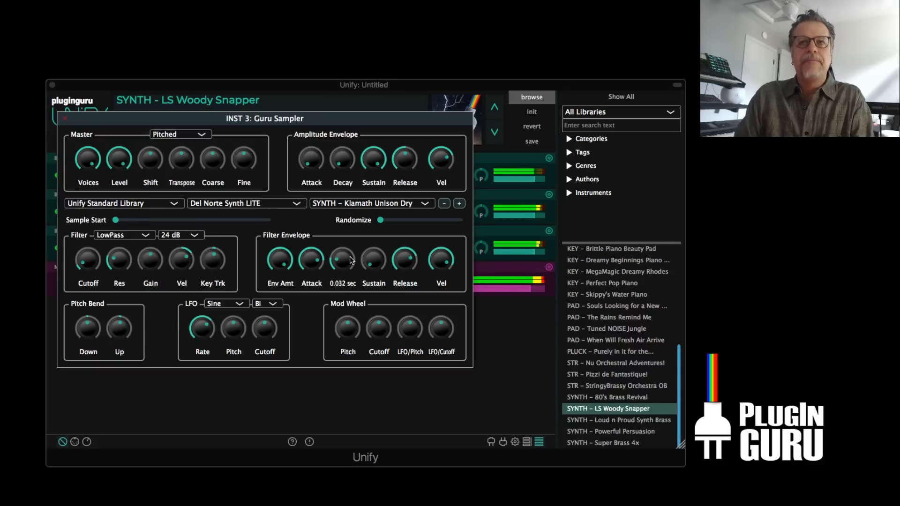
click(64, 118)
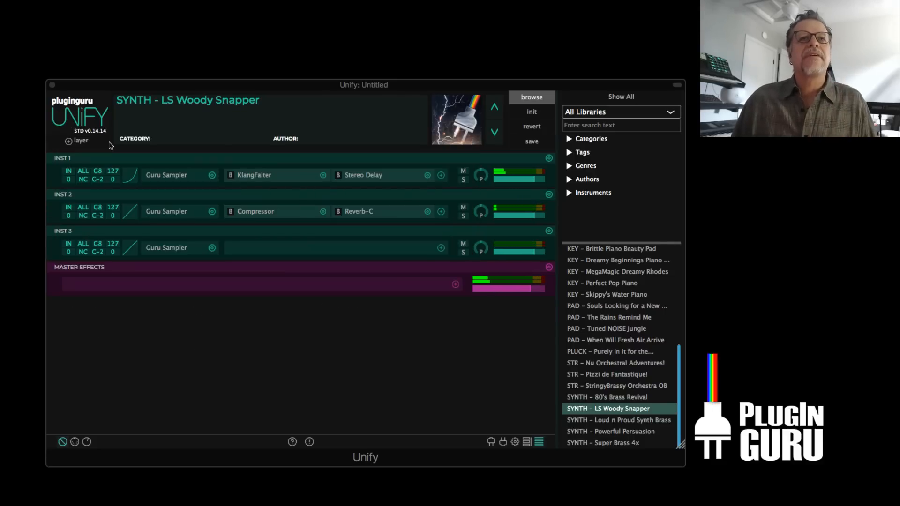
click(79, 140)
click(117, 103)
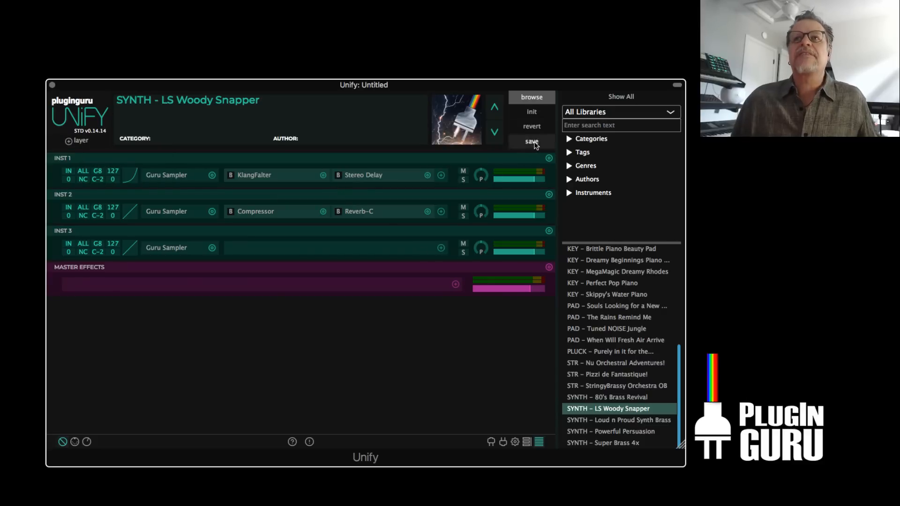
click(79, 140)
mouse_move(122, 162)
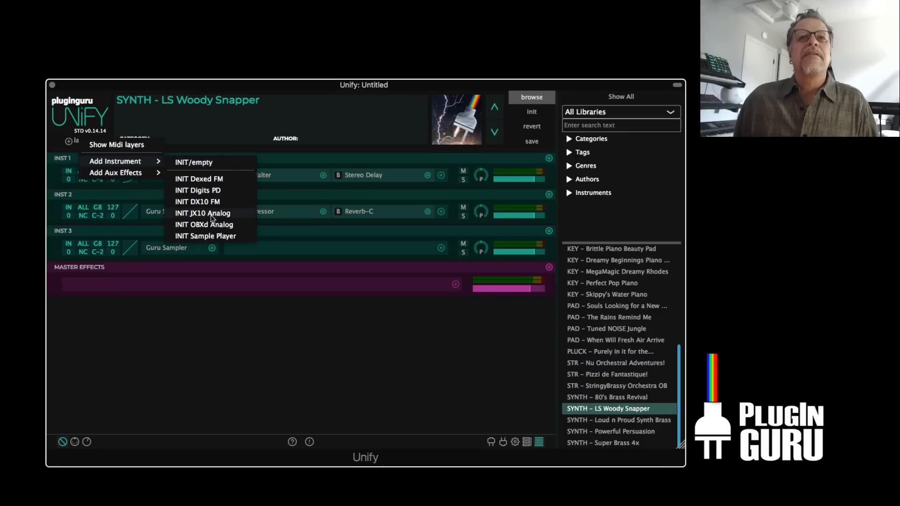
click(215, 179)
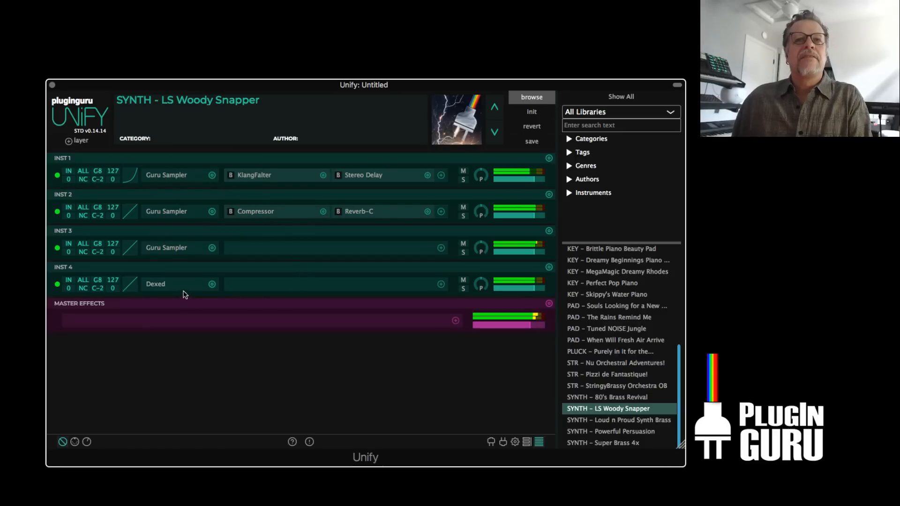
Solo the INST 4 layer and open its Dexed editor fully in view
click(463, 288)
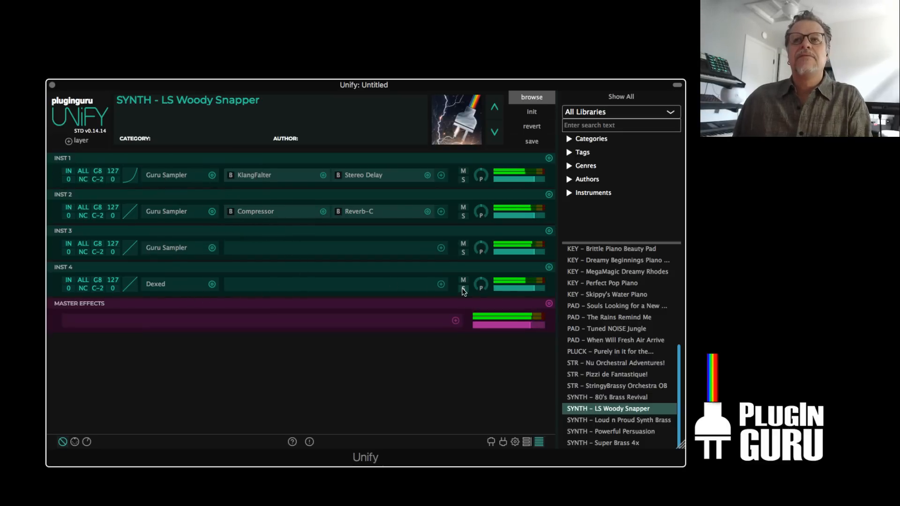
click(160, 284)
drag(224, 2, 405, 70)
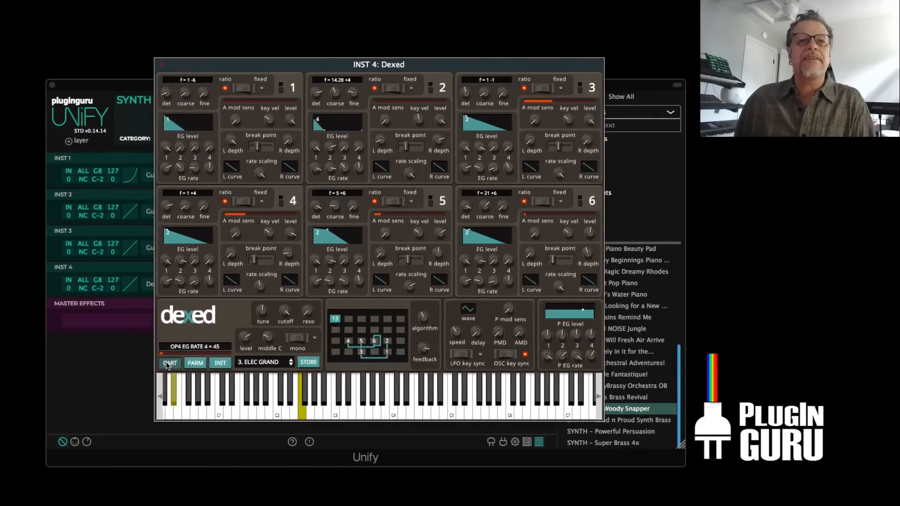
Browse the Dexed cartridges to the Plucked folder under !Instruments in Dexed_cart_1.0 and select PLUCKED.SYX
click(168, 363)
click(173, 100)
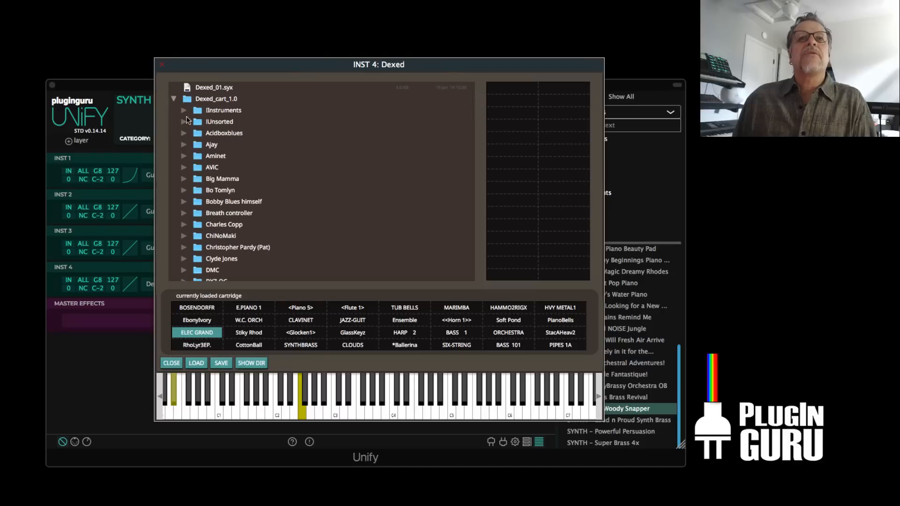
click(184, 110)
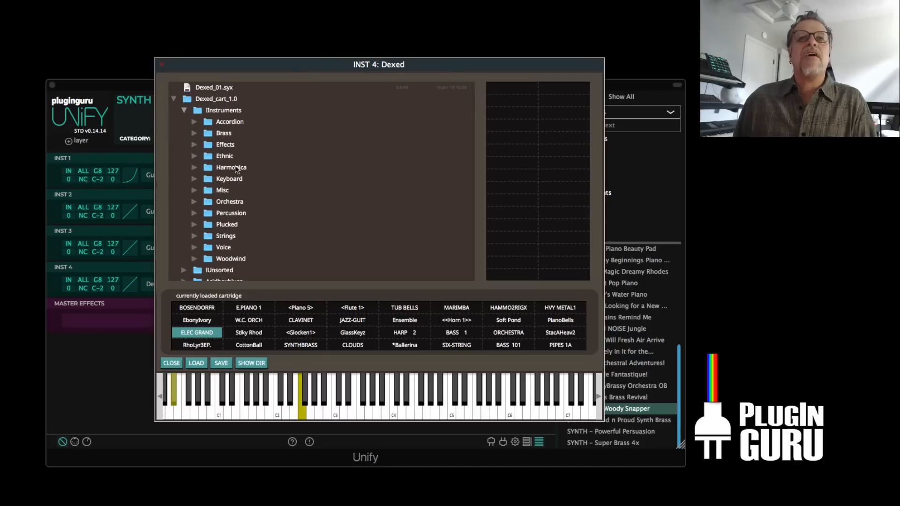
click(193, 225)
scroll(234, 211, down, 3)
click(243, 204)
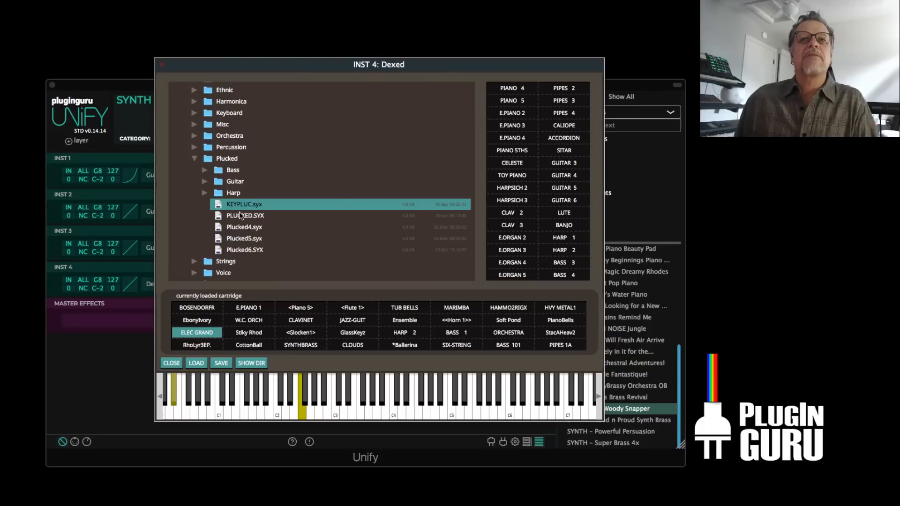
key(Down)
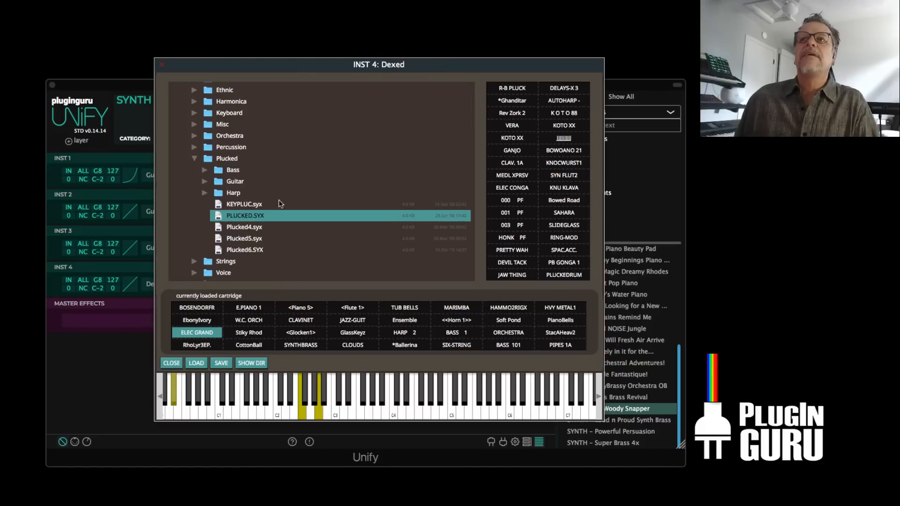
Audition the PLUCKED.SYX programs from R-B PLUCK through *Ghanditar, Rev Zork 2 and VERA to KOTO XX
click(514, 90)
click(515, 100)
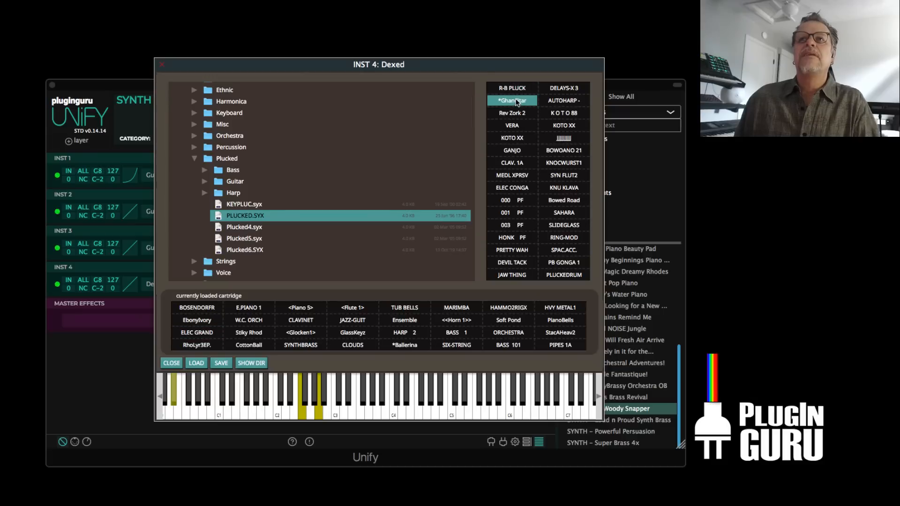
click(515, 114)
click(512, 126)
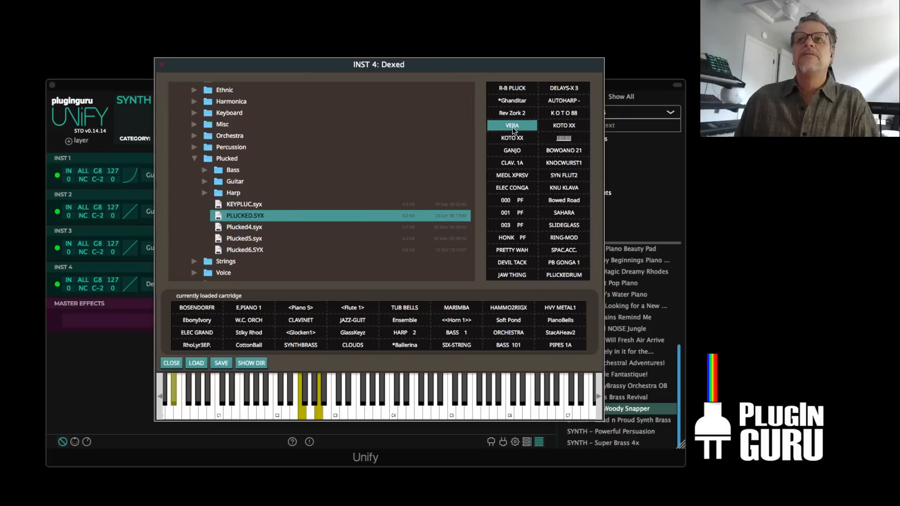
click(512, 137)
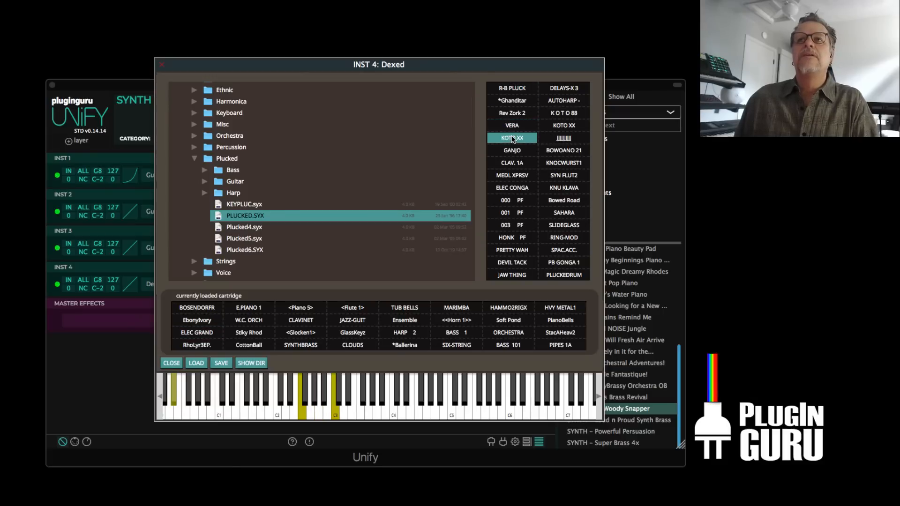
Load the PLUCKED.SYX cartridge into Dexed and audition programs from *Ghanditar to 003 PF
double_click(237, 217)
click(203, 319)
click(199, 337)
click(205, 346)
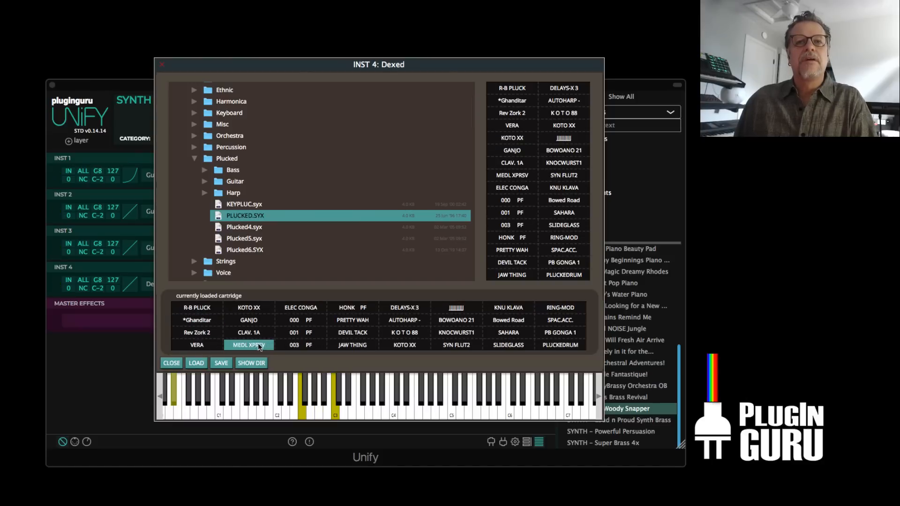
click(259, 346)
click(300, 346)
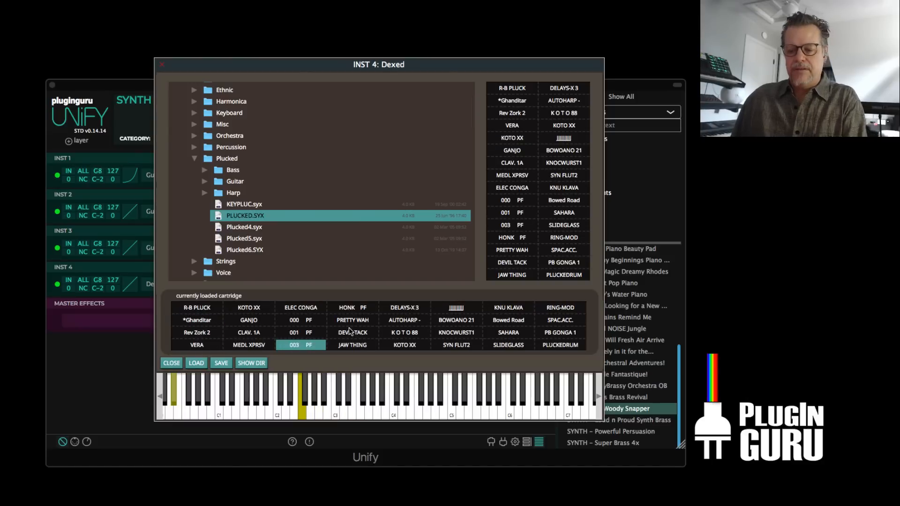
Audition the loaded cartridge's programs from PRETTY WAH to BOWOANO 21 and choose KNOCWURST1
click(365, 321)
click(361, 334)
click(362, 347)
click(404, 310)
click(405, 324)
click(406, 334)
click(406, 346)
click(457, 321)
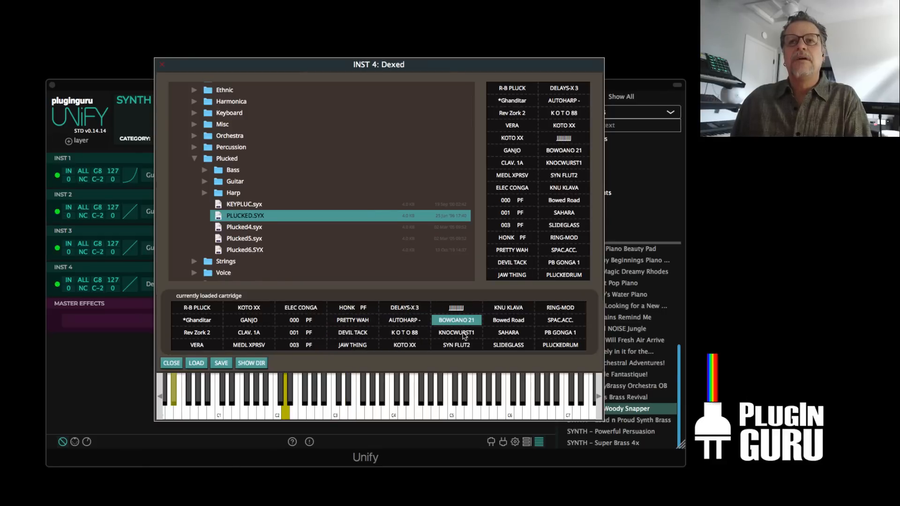
click(460, 334)
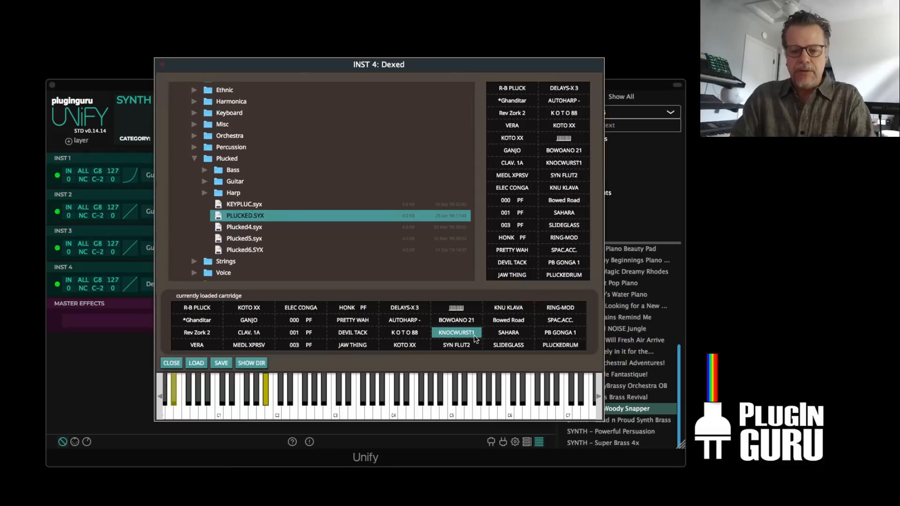
Solo INST 3 together with INST 4 and return Dexed from the cartridge browser to its operator view
drag(477, 64, 281, 95)
click(464, 252)
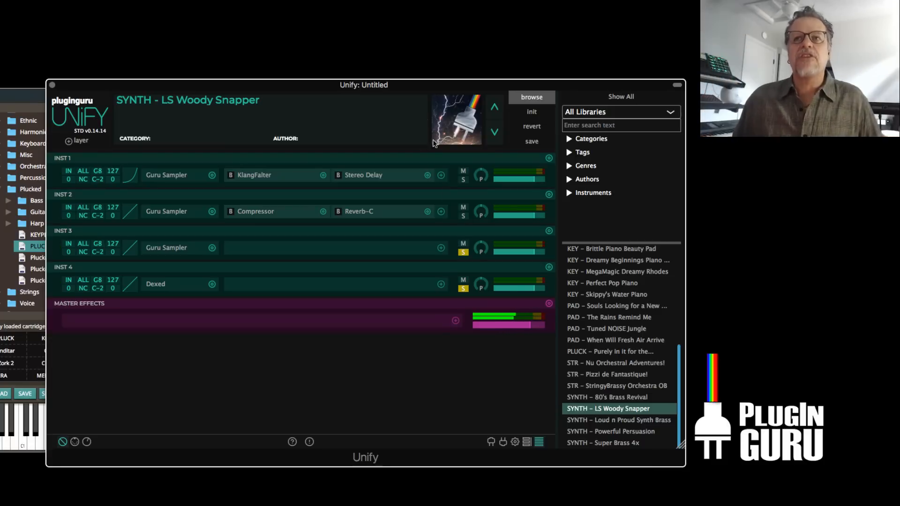
drag(4, 95, 276, 40)
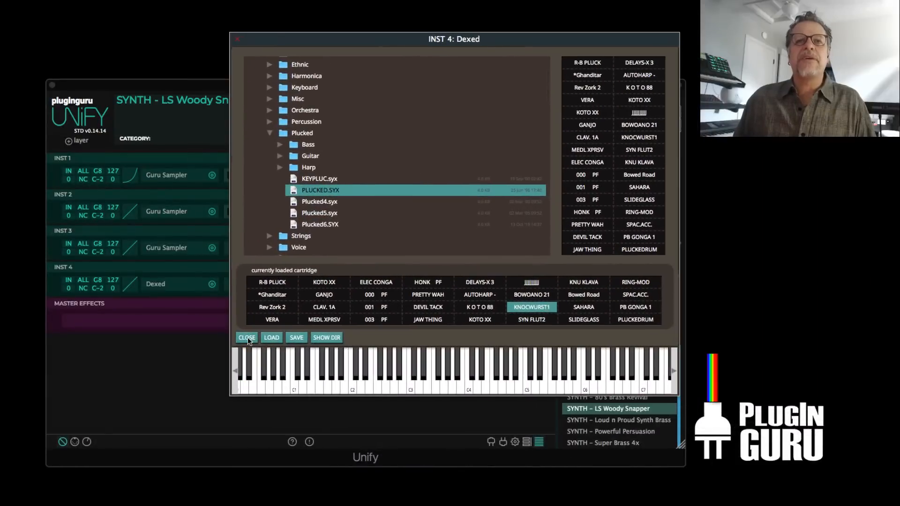
click(247, 337)
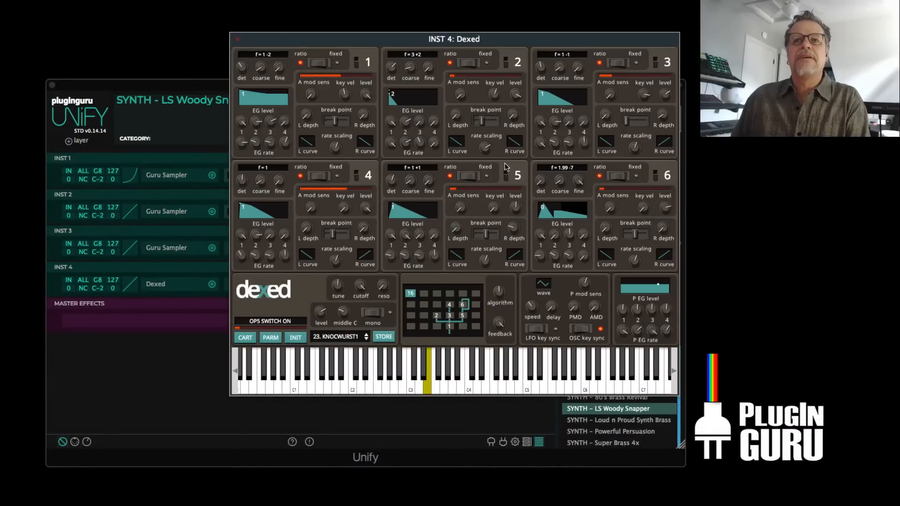
drag(441, 42, 318, 45)
click(248, 127)
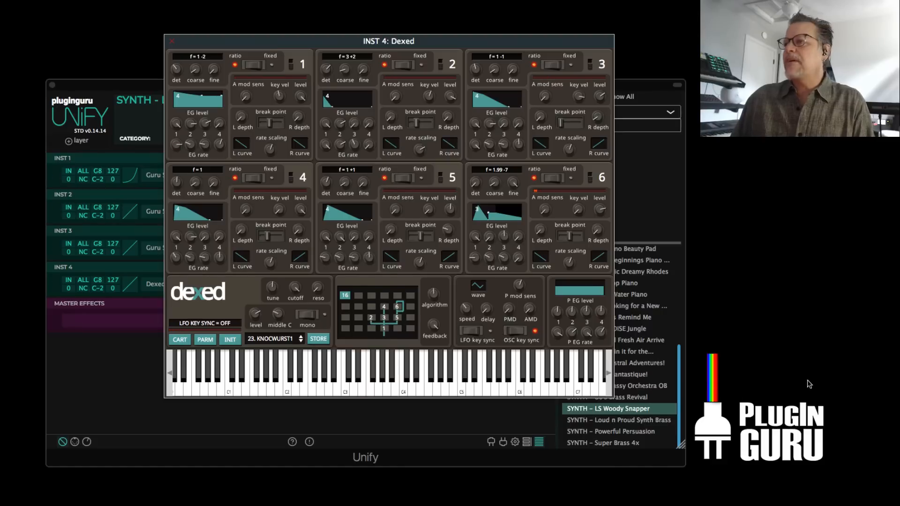
key(super+Tab)
key(super+Tab)
key(super+Tab)
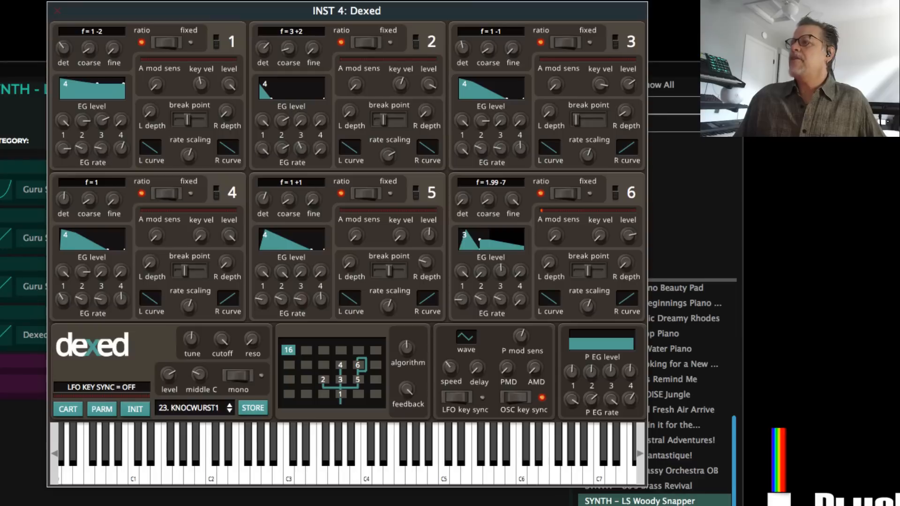
Switch Dexed operator 1 off and back on to hear its role as the carrier
mouse_move(219, 284)
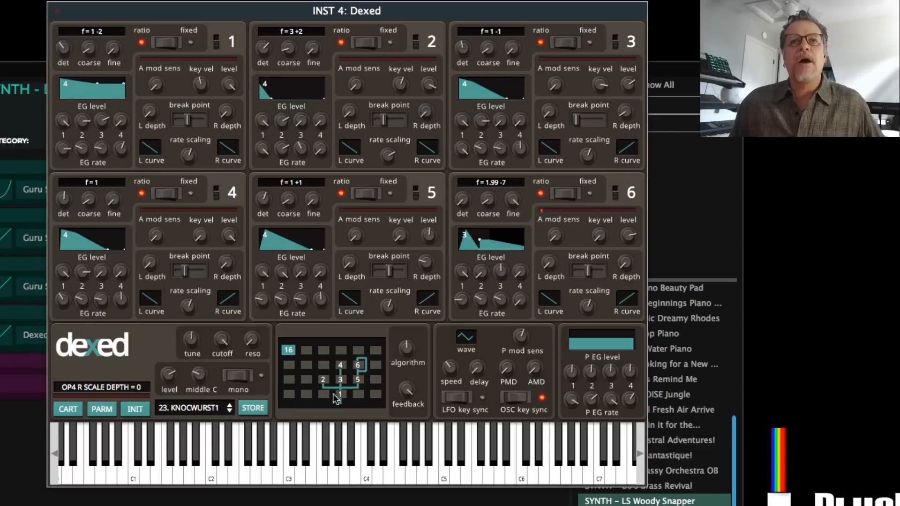
click(216, 45)
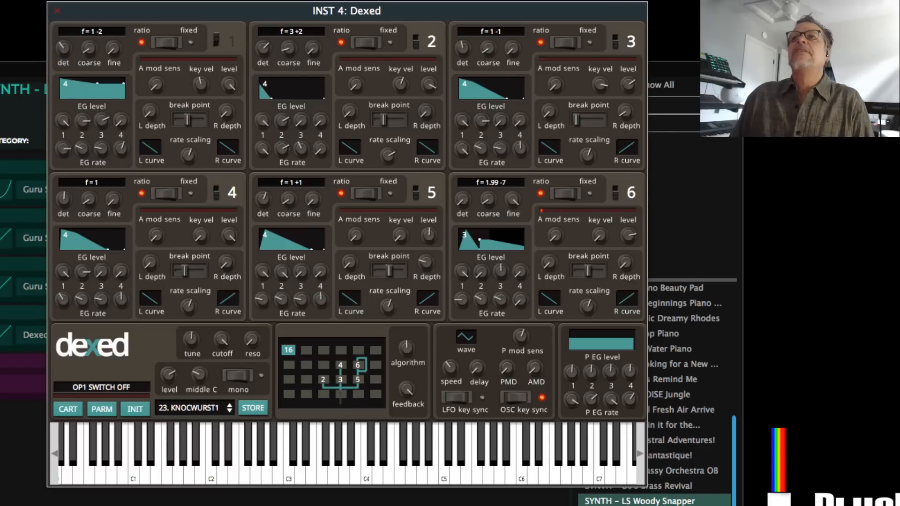
click(216, 43)
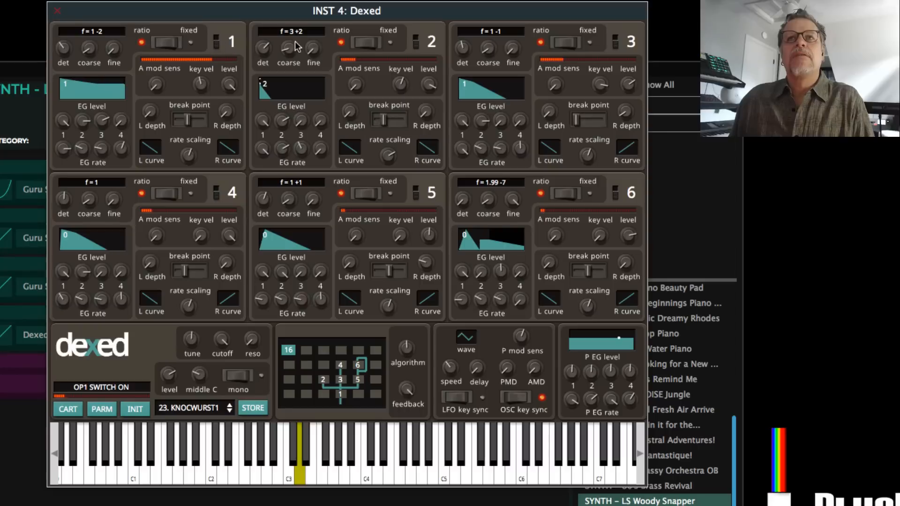
Switch off operators 2, 3 and 5 in the KNOCWURST1 program
click(415, 45)
click(616, 43)
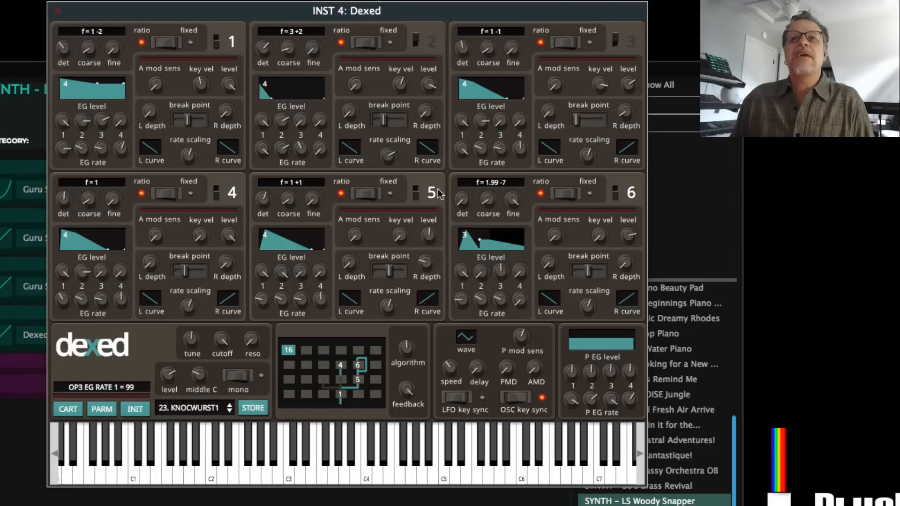
click(415, 193)
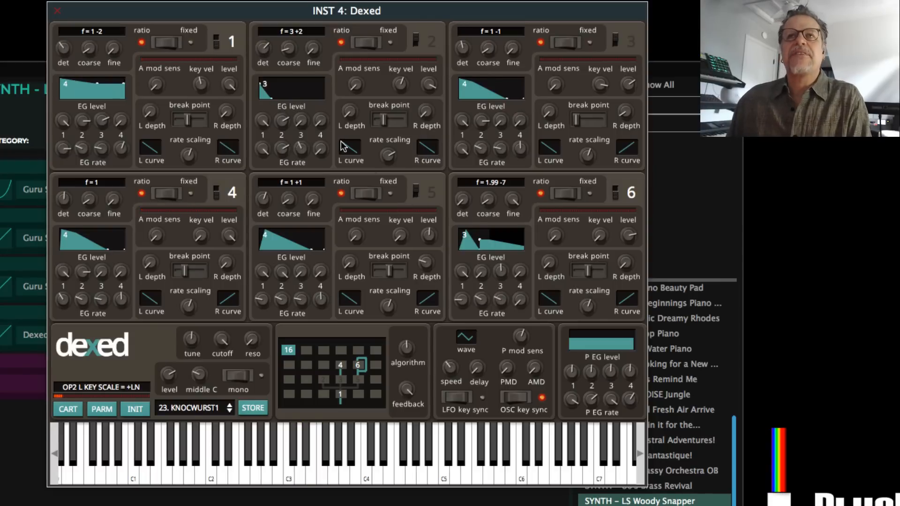
Switch operator 2 back on, set its coarse frequency to 1 and adjust its output level
click(416, 42)
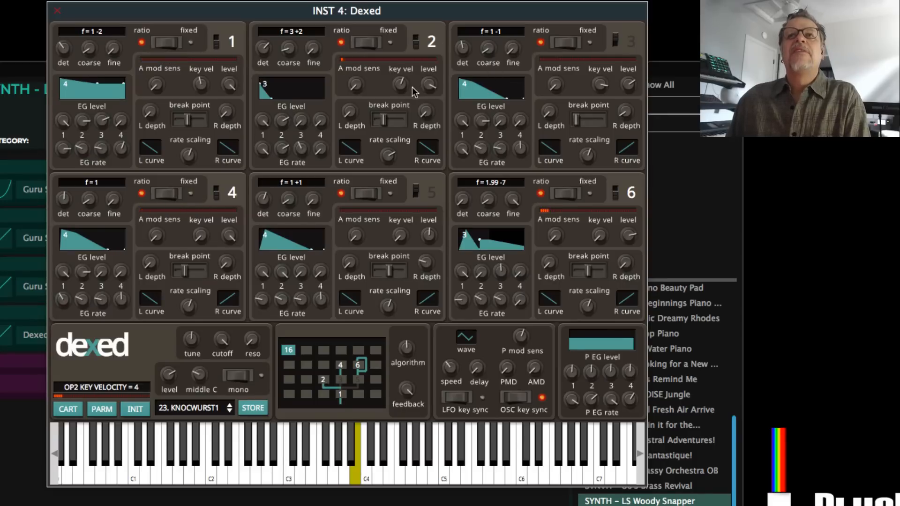
mouse_move(282, 54)
mouse_down()
mouse_move(290, 24)
mouse_move(285, 67)
mouse_up()
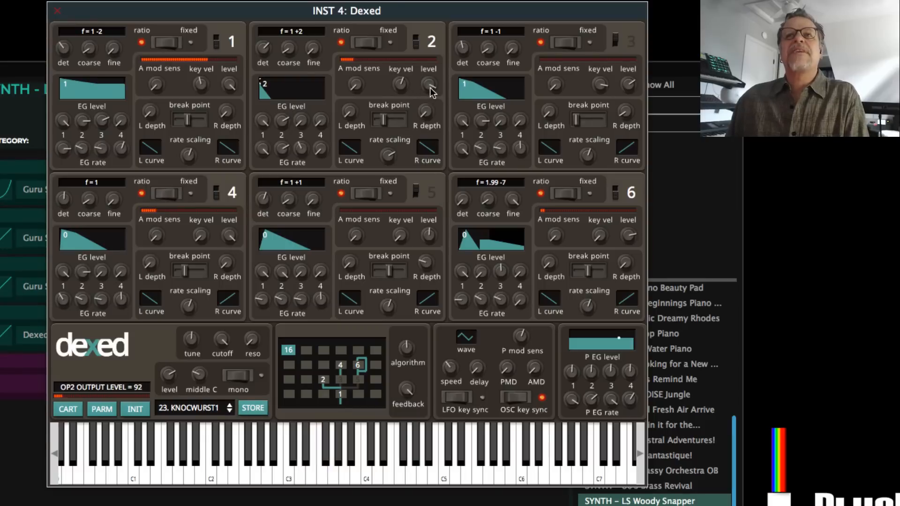
drag(430, 90, 438, 85)
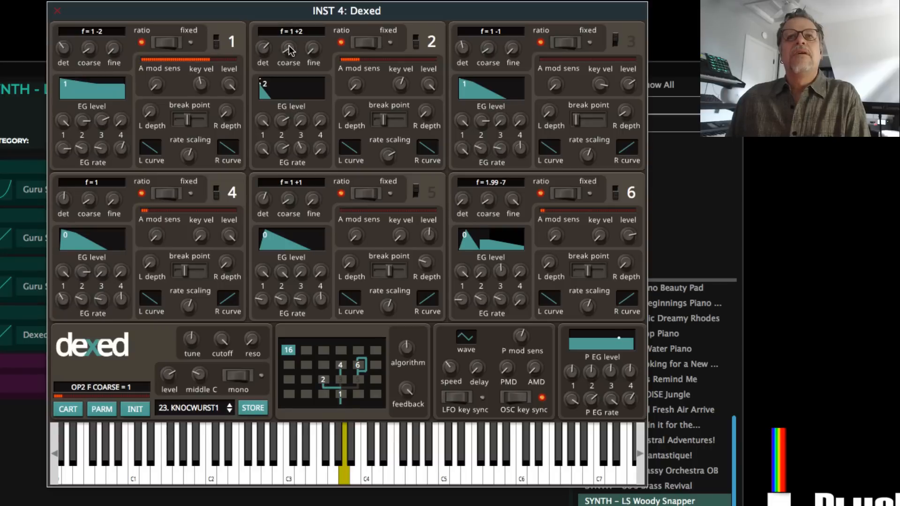
Switch operator 3 back on and reshape operator 4's envelope with EG rate 1 at 15 and a higher EG level 2
click(617, 41)
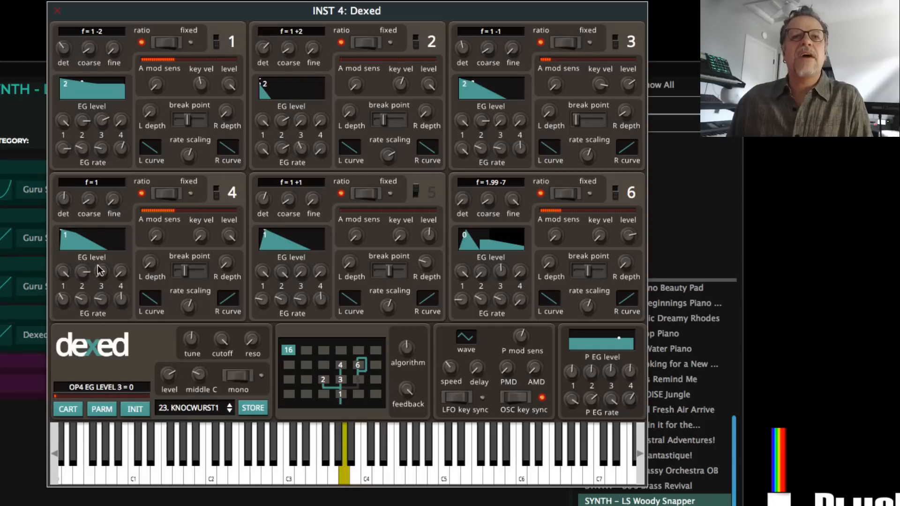
drag(63, 300, 65, 319)
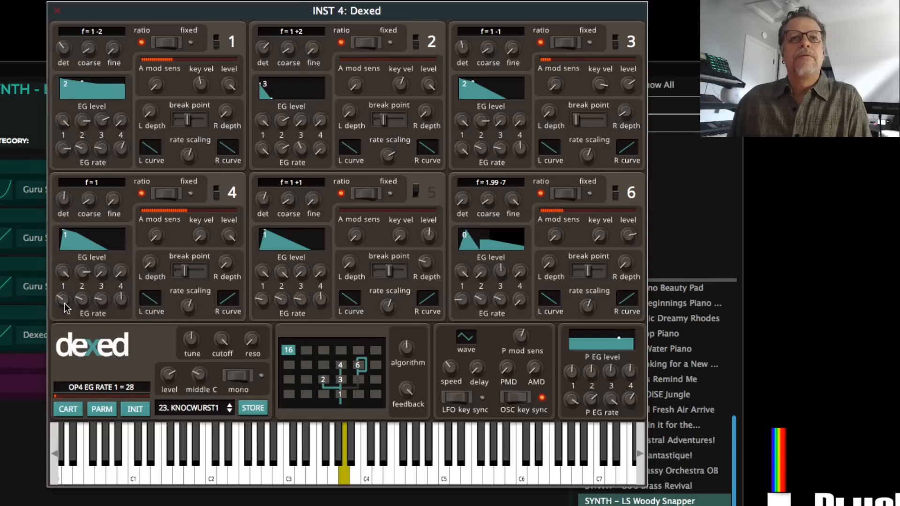
mouse_move(87, 274)
drag(86, 273, 89, 252)
mouse_move(190, 245)
mouse_move(65, 304)
drag(66, 317, 67, 318)
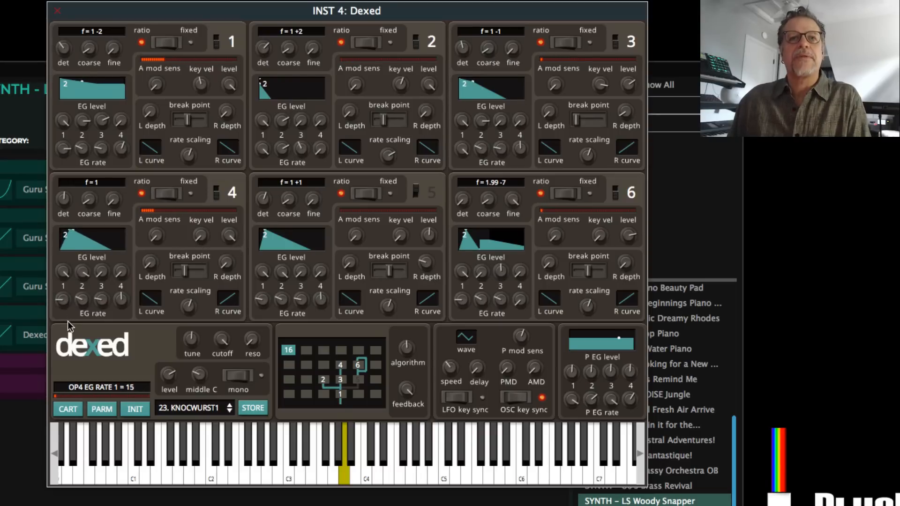
mouse_move(74, 310)
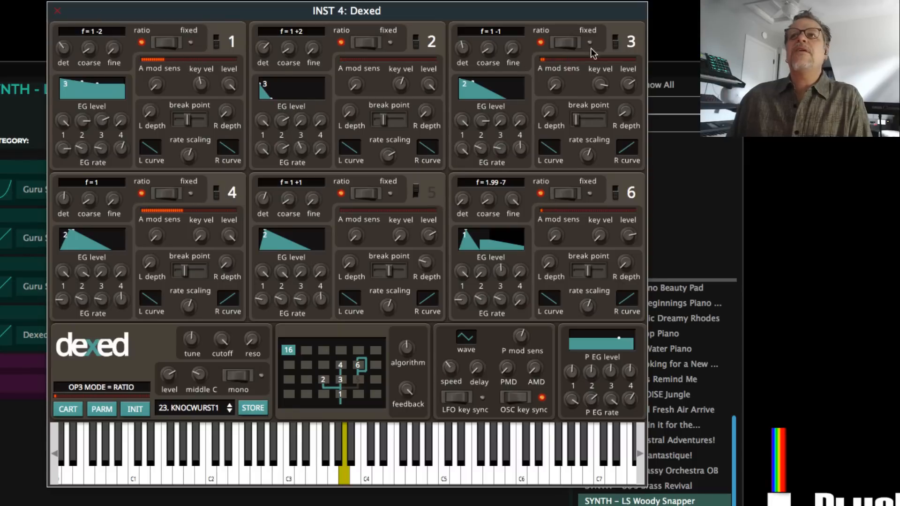
Adjust operator 3's output level and set operator 4's EG level 3 to 65
mouse_move(633, 87)
mouse_down()
mouse_move(637, 55)
mouse_move(635, 71)
mouse_up()
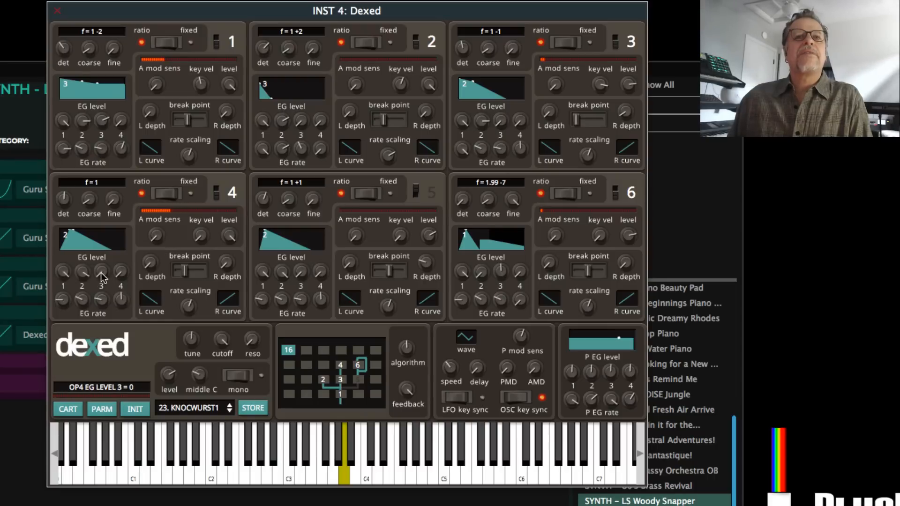
drag(102, 274, 112, 234)
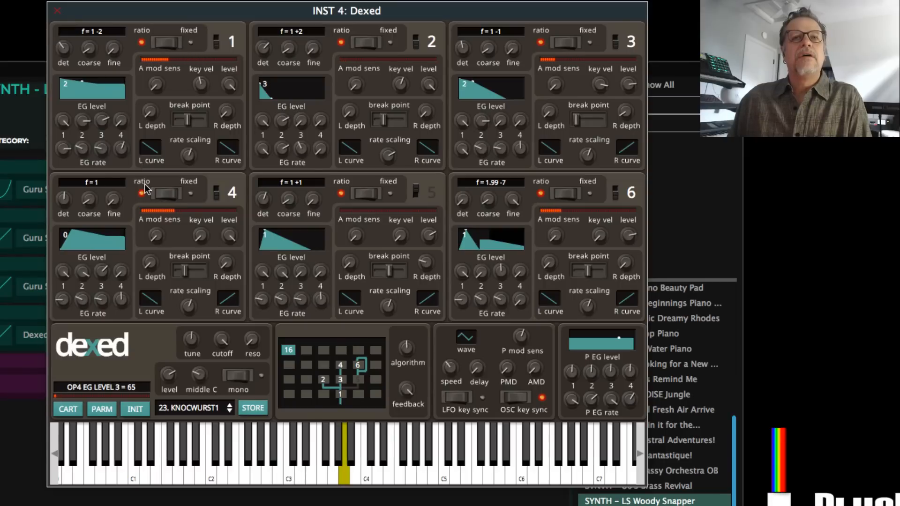
Switch operator 5 back on and set its output level to 39
click(415, 190)
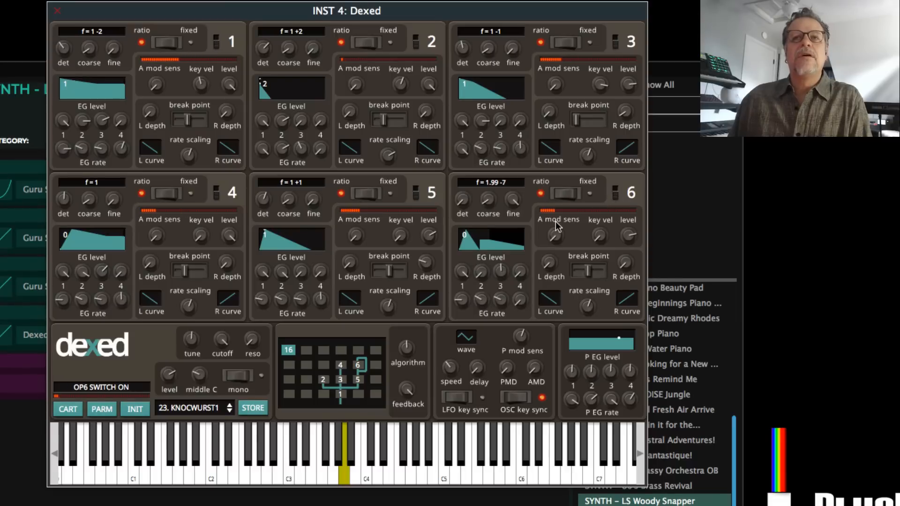
drag(428, 235, 428, 289)
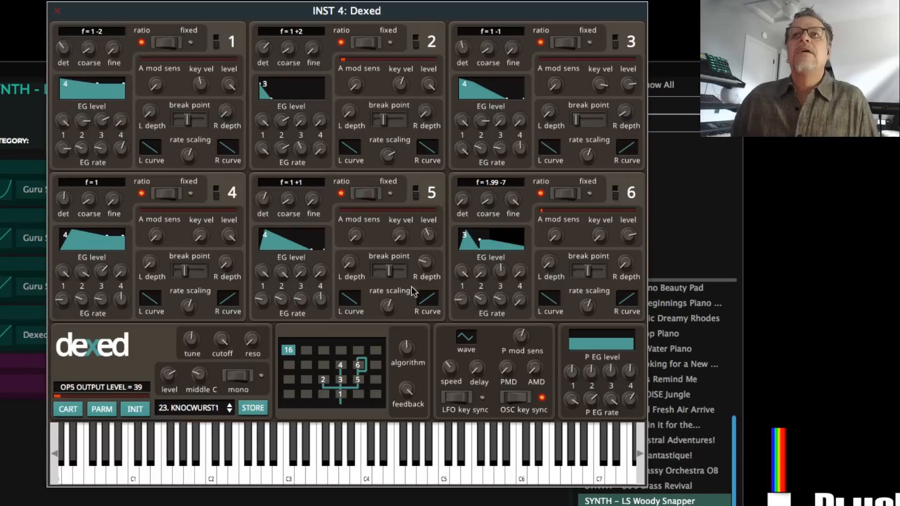
Reshape operator 3's envelope with EG rate 3 at 20, EG rate 2 at 22 and a higher EG level 3, with output level 78
drag(491, 141, 490, 148)
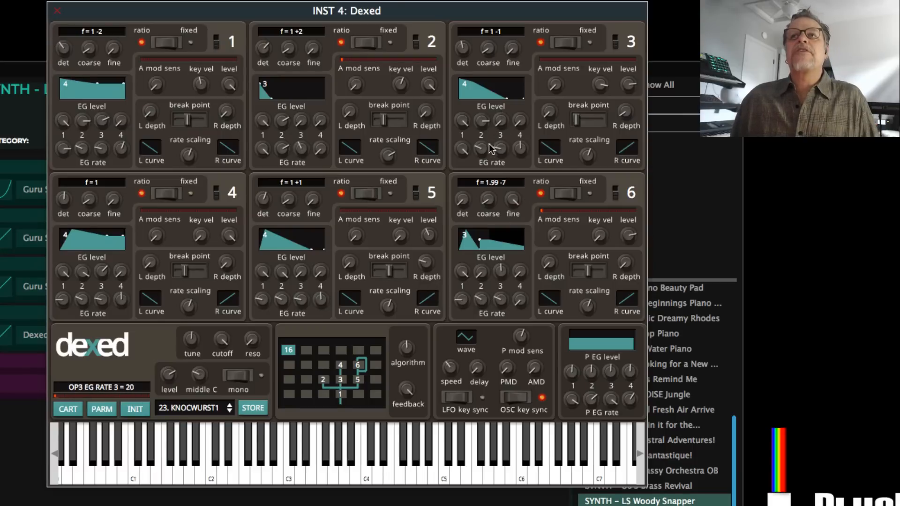
drag(482, 153, 482, 158)
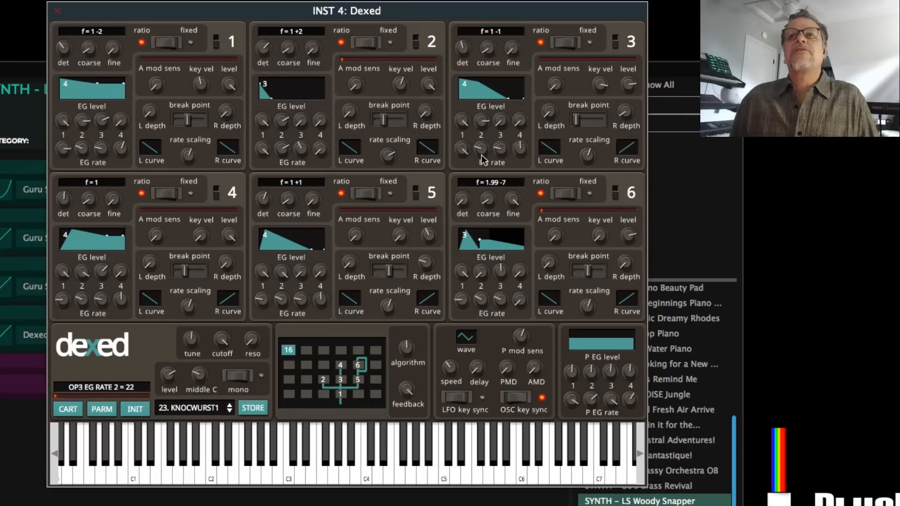
drag(500, 121, 511, 83)
drag(519, 52, 527, 29)
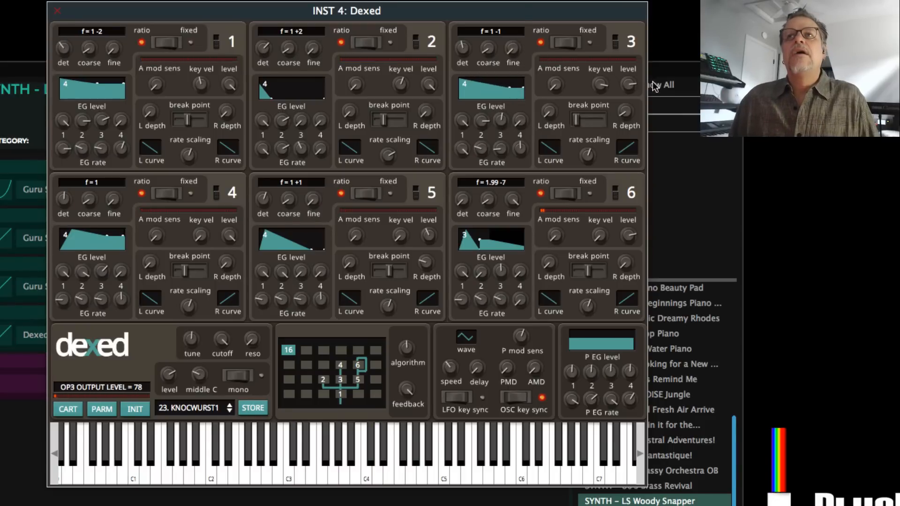
drag(501, 121, 518, 77)
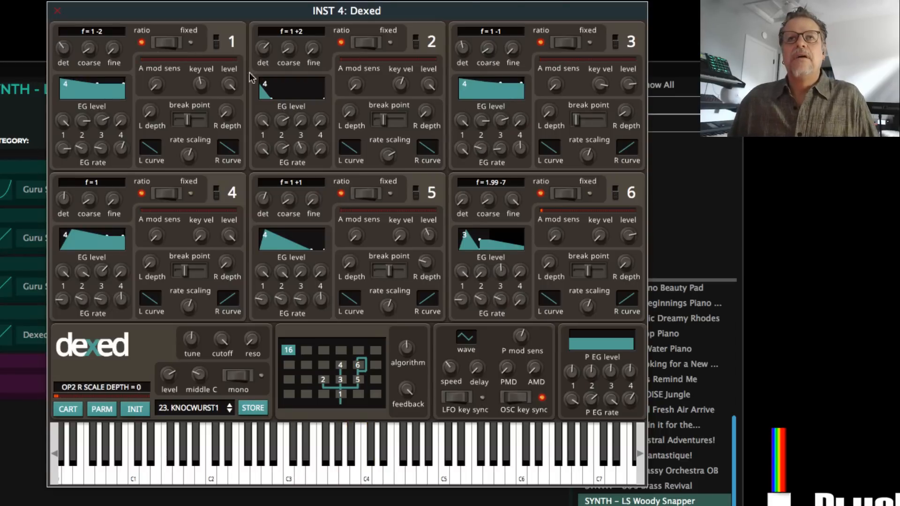
Solo the third Guru Sampler layer alongside Dexed, lower its volume slightly, and clear both solos
drag(328, 10, 55, 18)
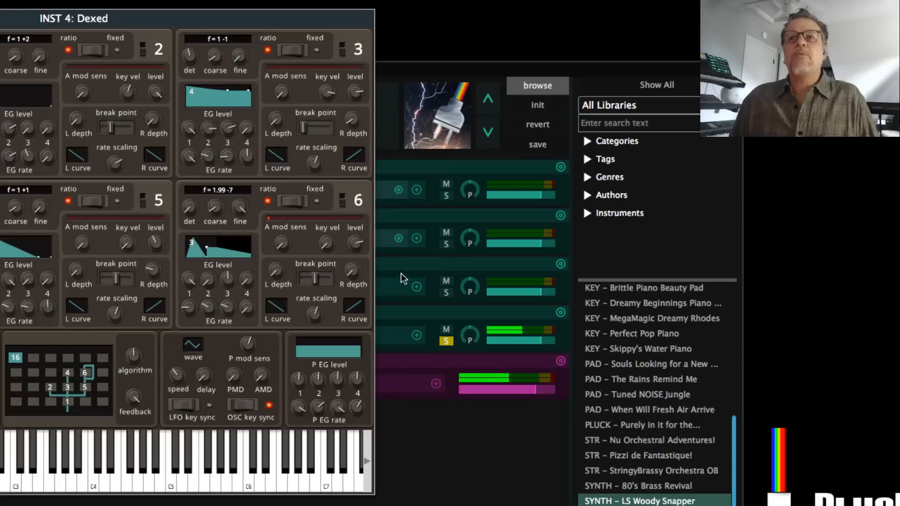
click(447, 290)
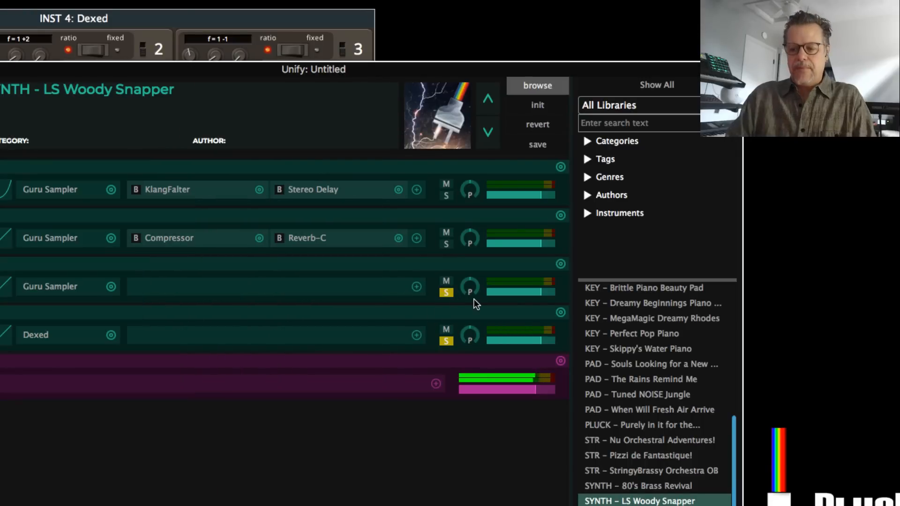
drag(538, 291, 532, 291)
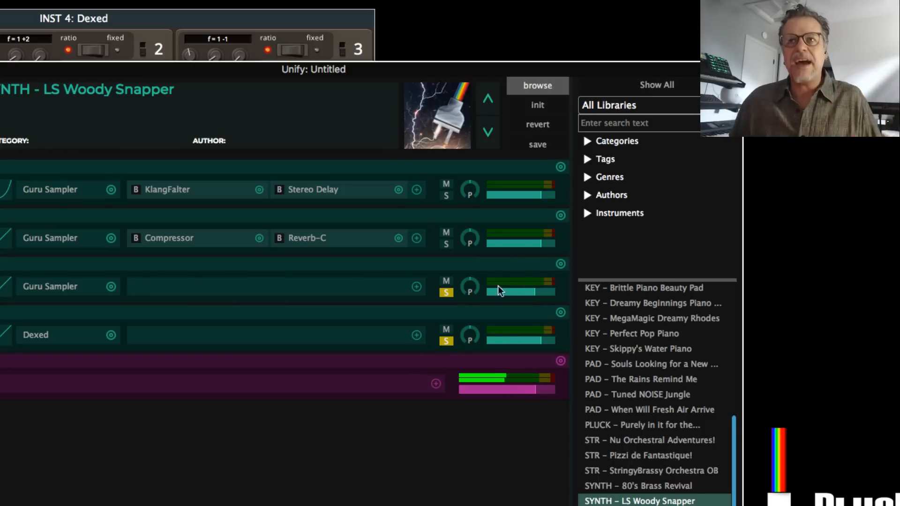
click(446, 341)
click(447, 293)
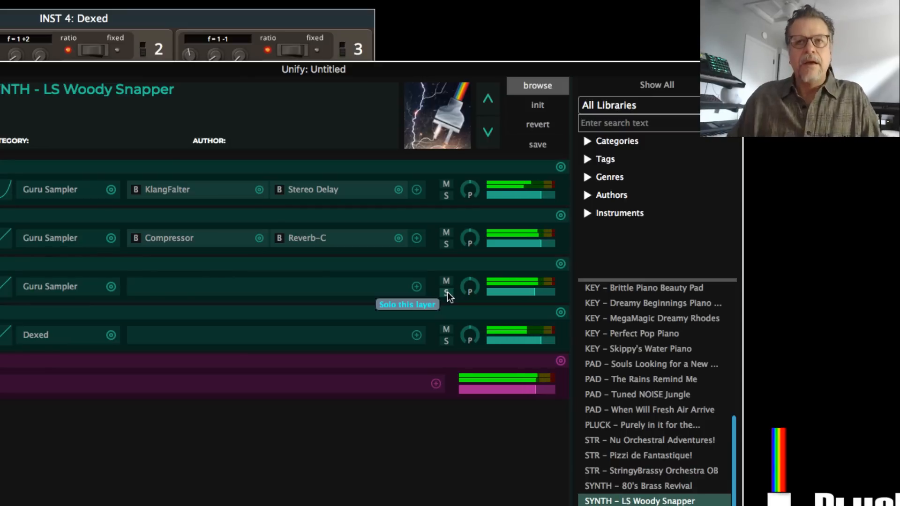
Close the Dexed editor and bend the Dexed layer's velocity curve downward so soft notes respond more quietly
click(36, 334)
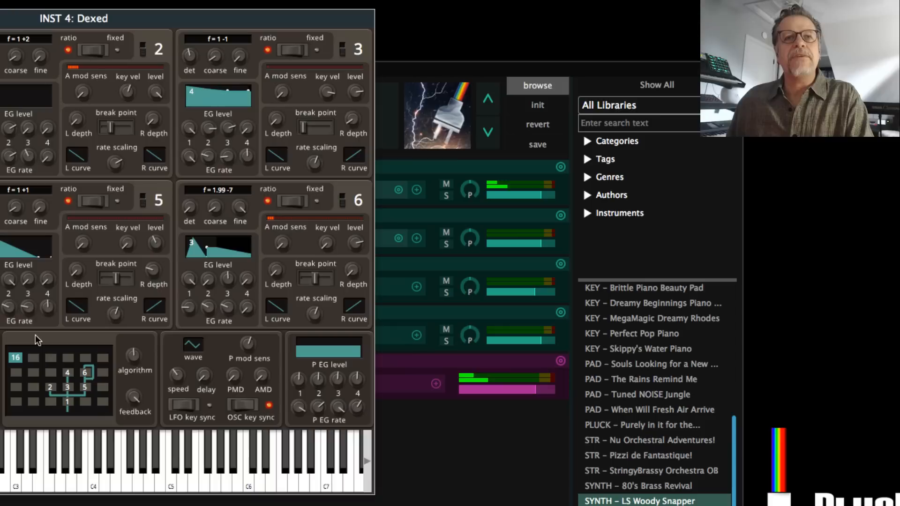
click(1, 18)
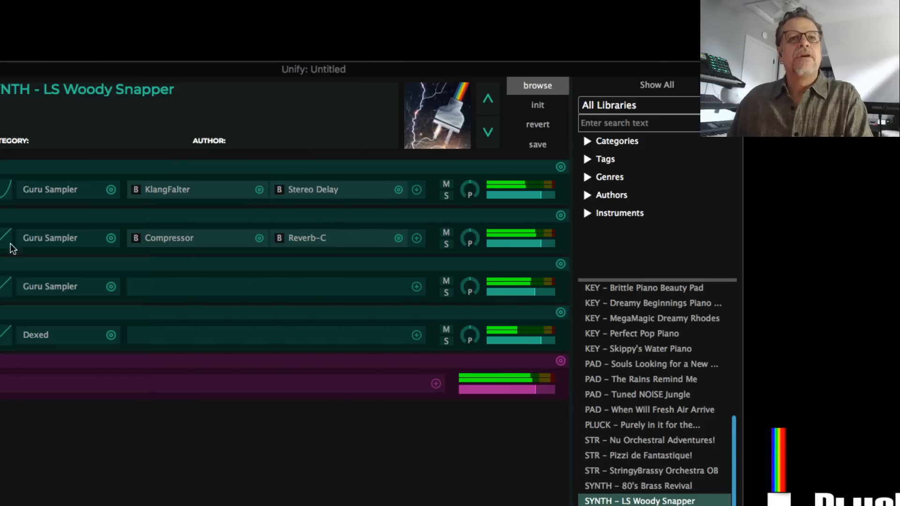
click(1, 336)
drag(146, 372, 281, 309)
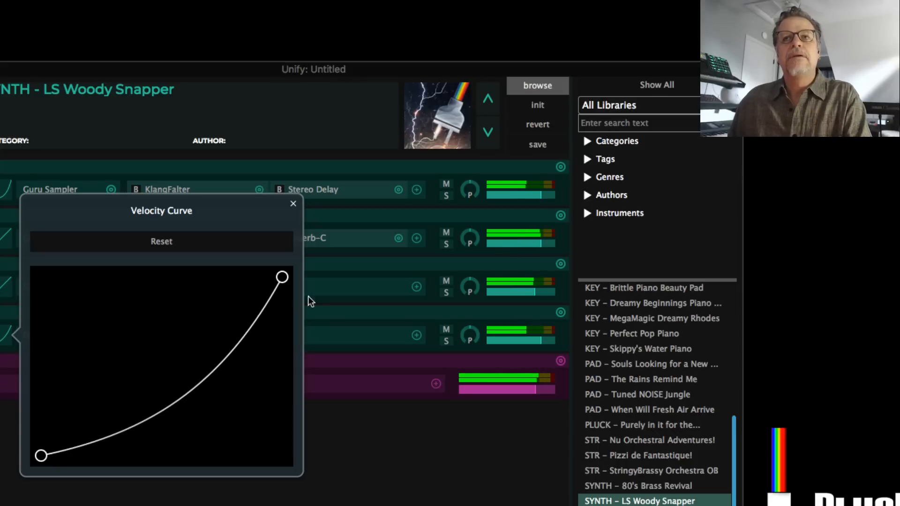
click(293, 205)
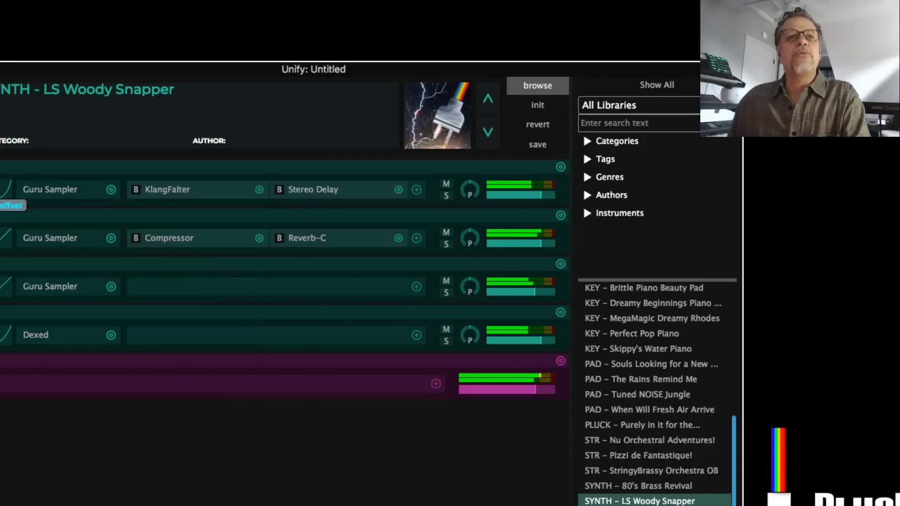
Review the KlangFalter and Stereo Delay effects on the first Guru Sampler layer
click(174, 187)
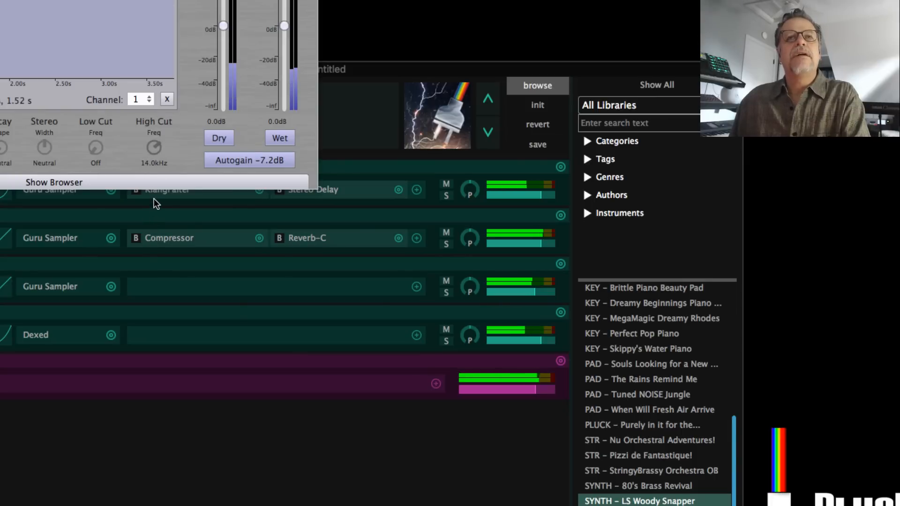
double_click(341, 193)
drag(295, 28, 298, 28)
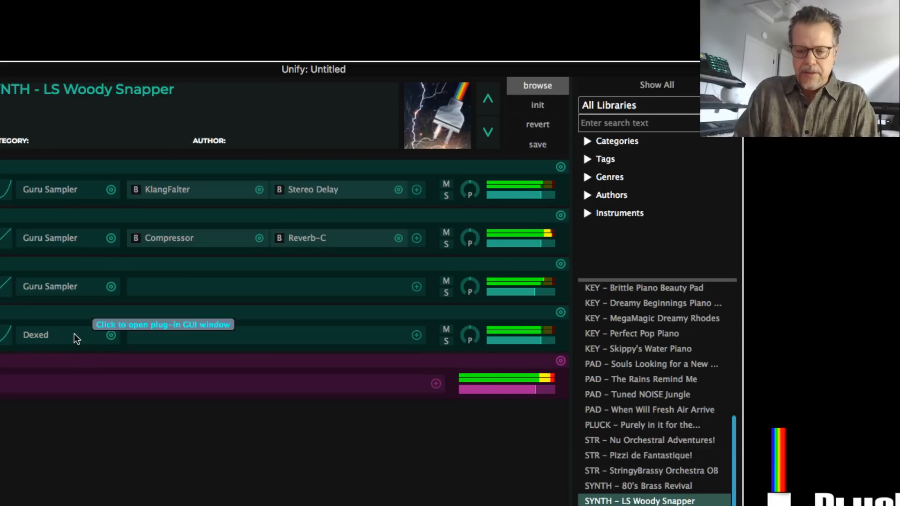
Raise the amplitude envelope's velocity amount in the first layer's Guru Sampler playing Atk 16 - Warm Clave
click(50, 190)
drag(304, 12, 304, 3)
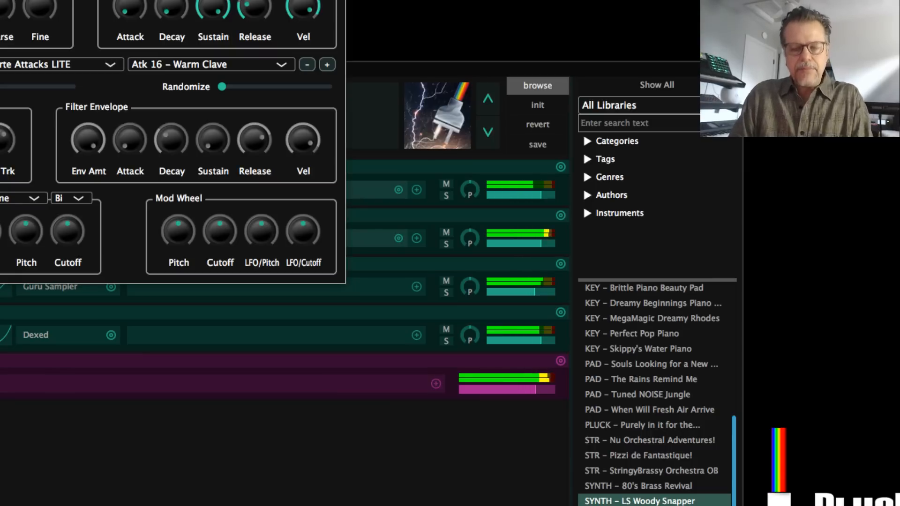
key(super+w)
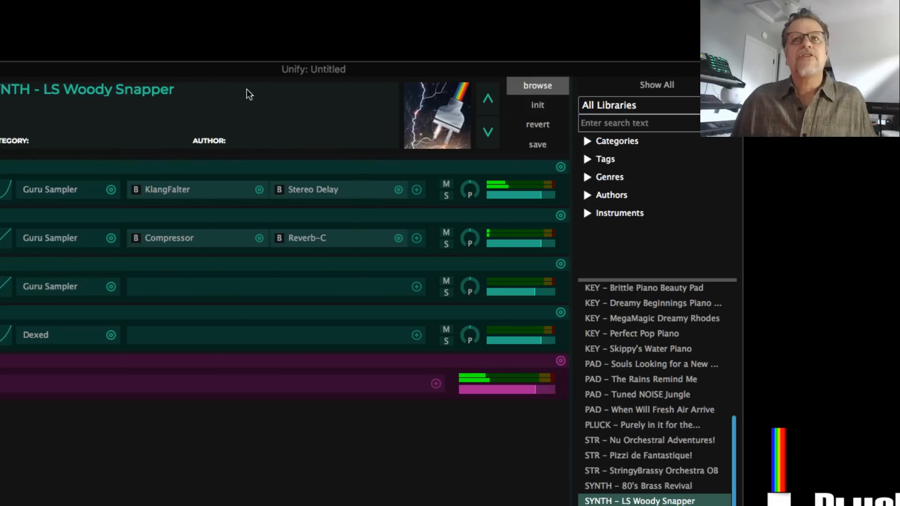
Save the SYNTH - LS Woody Snapper patch and quit Unify
click(538, 145)
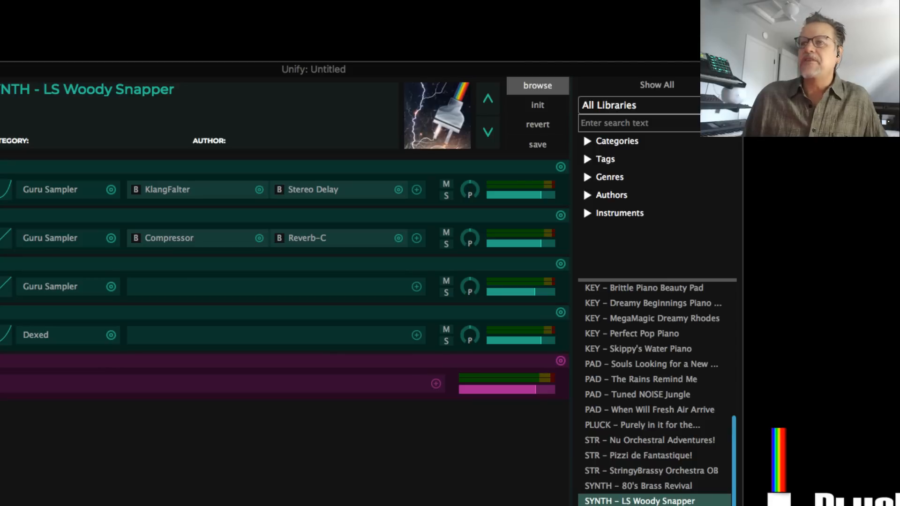
click(395, 64)
key(super+q)
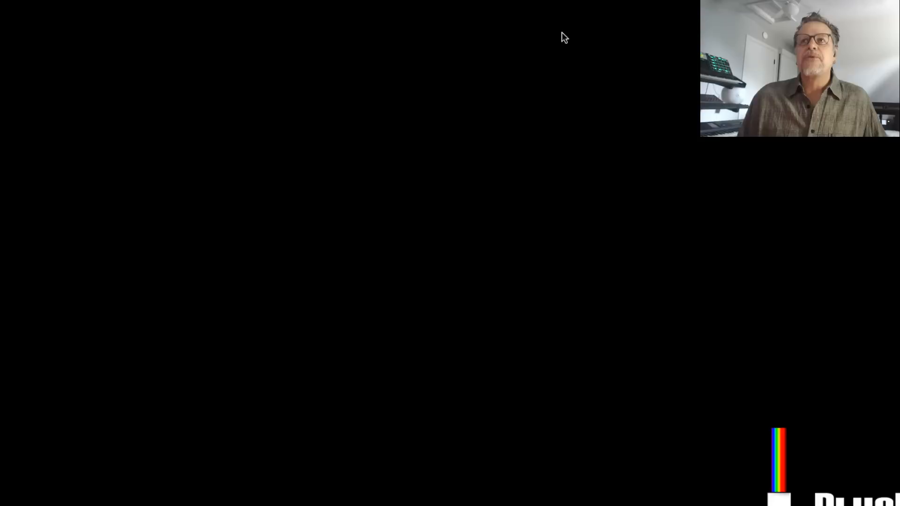
Switch to Preview and bring up unify-zoom-out.png and the Screen Shot 2019-10-19 image to compare the old and new Unify interfaces
key(super+Tab)
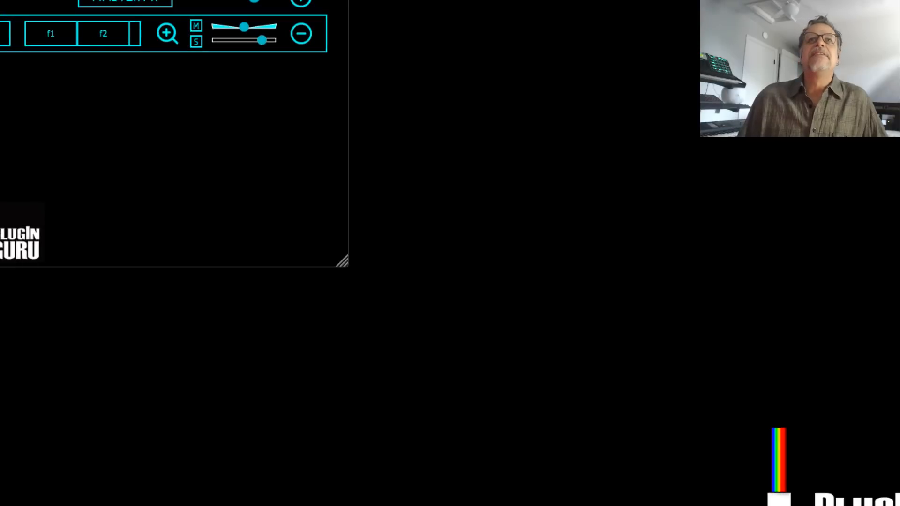
drag(492, 57, 474, 36)
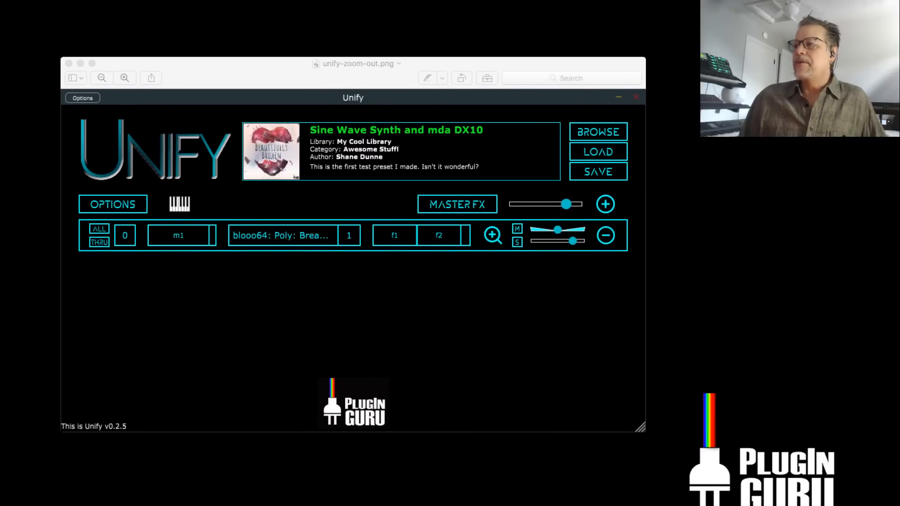
key(super+Tab)
key(super+Tab)
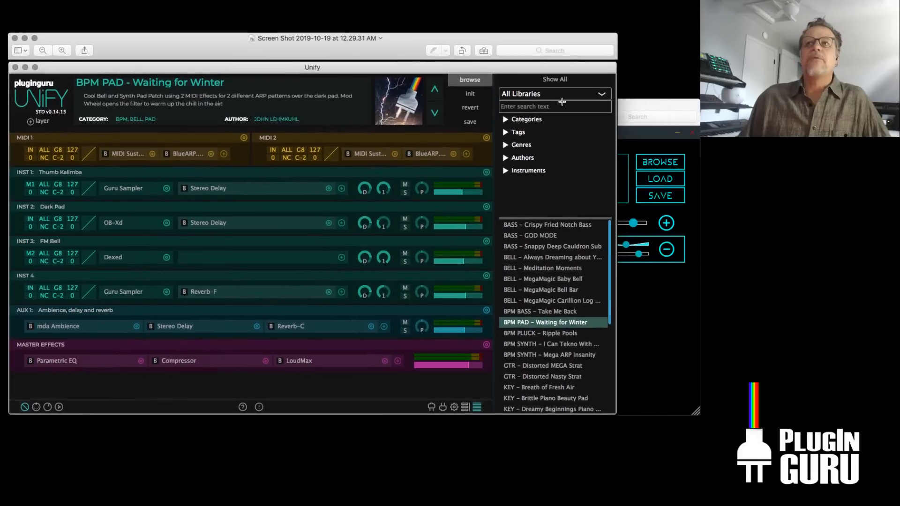
click(651, 105)
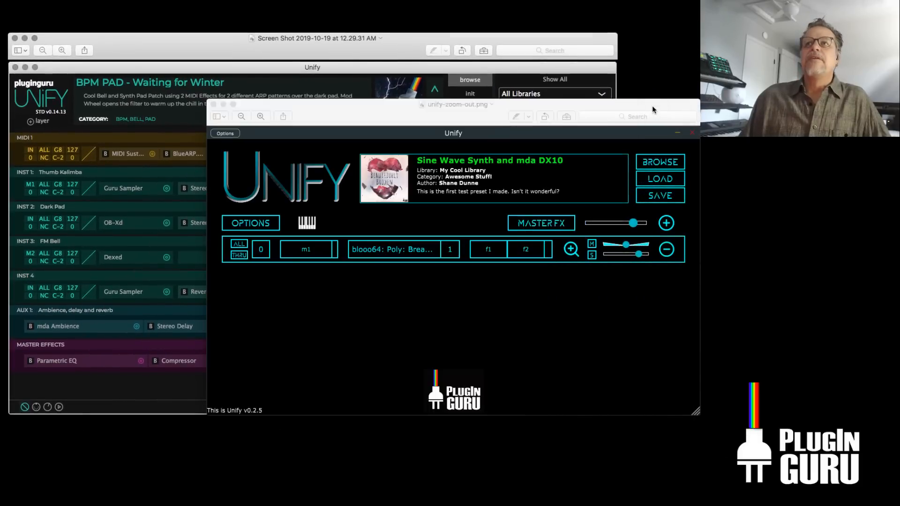
drag(517, 107, 351, 69)
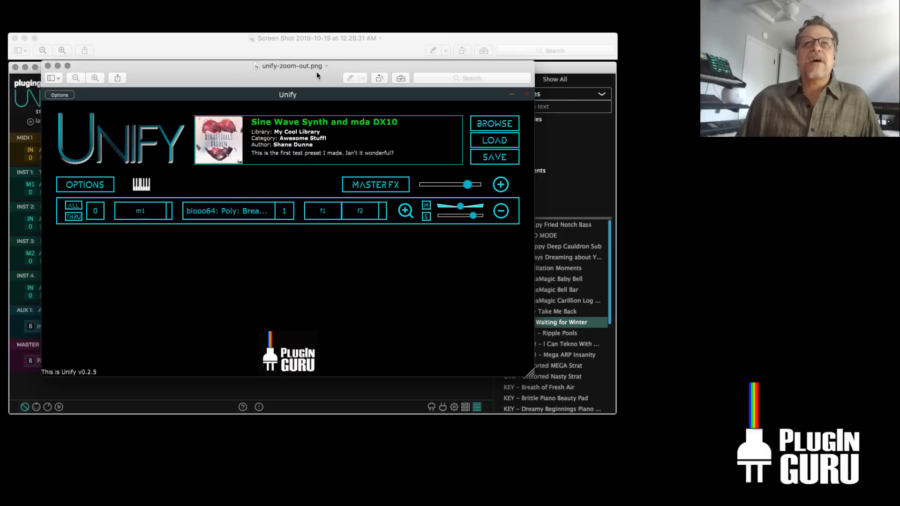
click(335, 45)
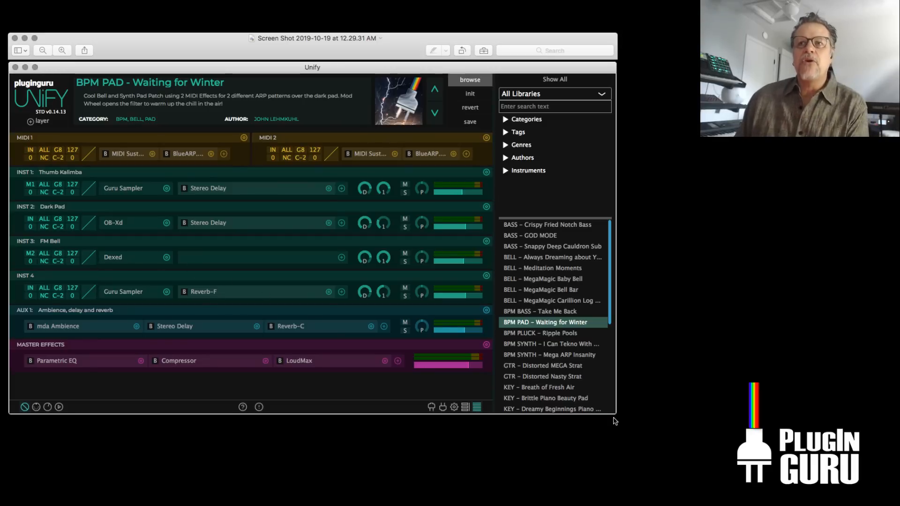
Enlarge both Unify interface images to about the same window size and place them over each other for comparison
drag(616, 414, 694, 458)
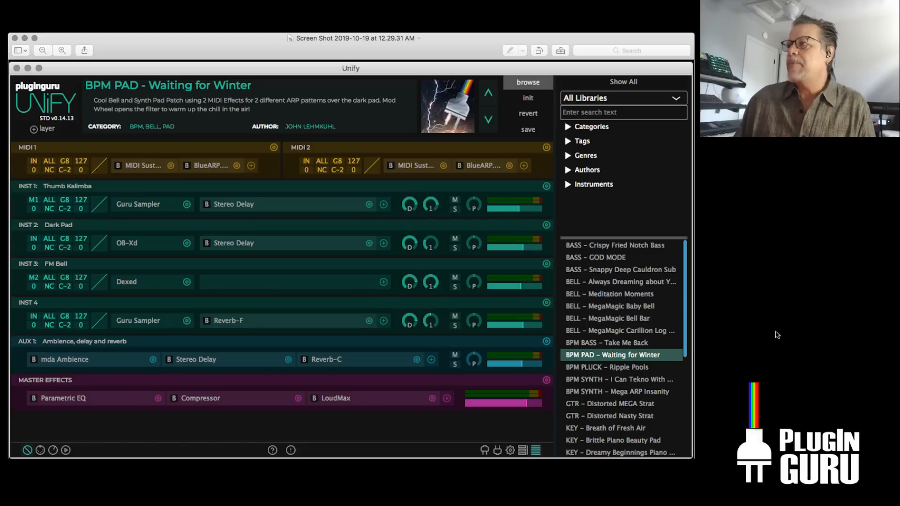
drag(489, 45, 487, 44)
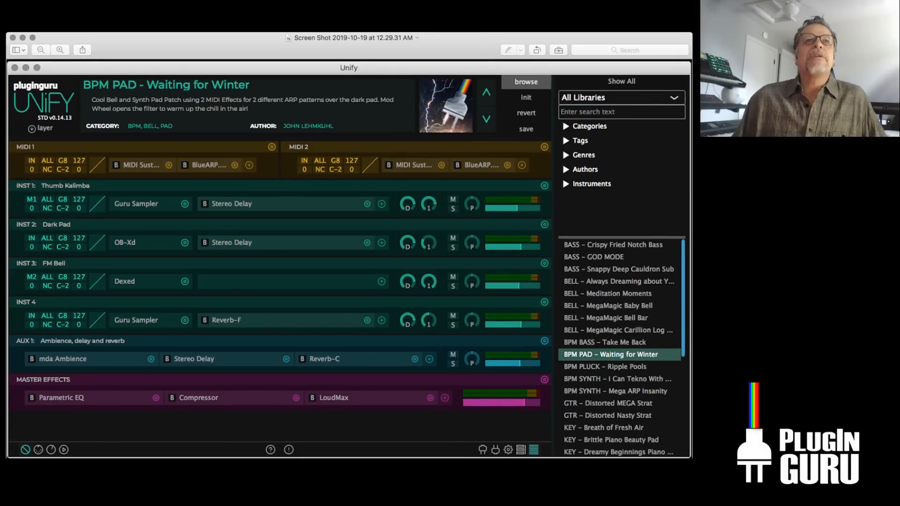
double_click(172, 5)
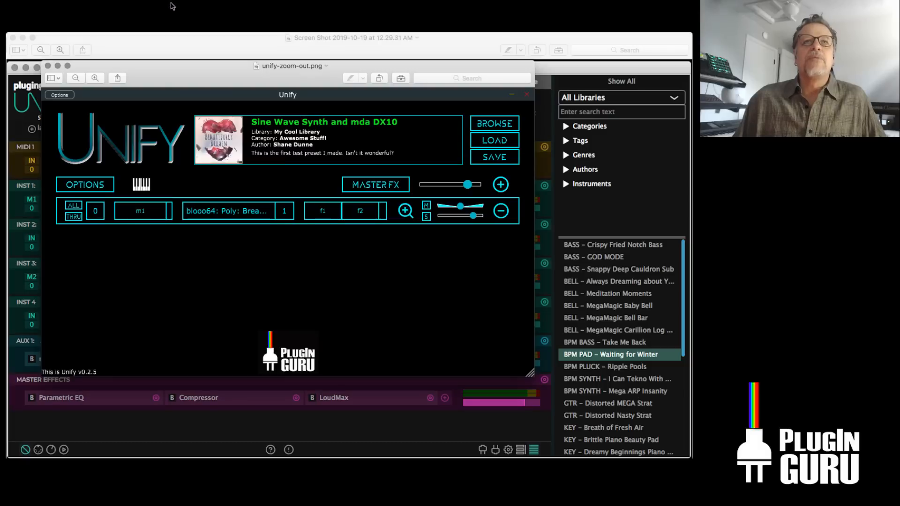
drag(271, 72, 237, 40)
drag(498, 343, 690, 454)
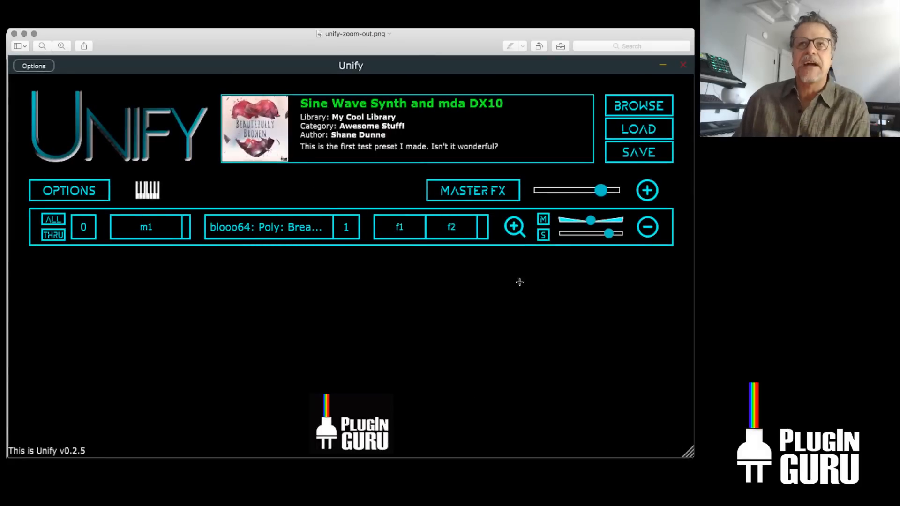
Close the old and new Unify interface images in Preview
click(14, 34)
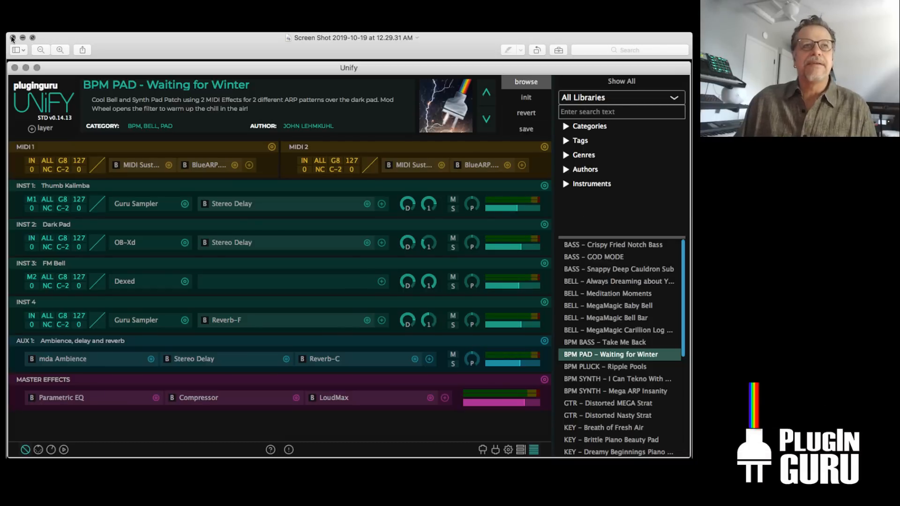
click(12, 38)
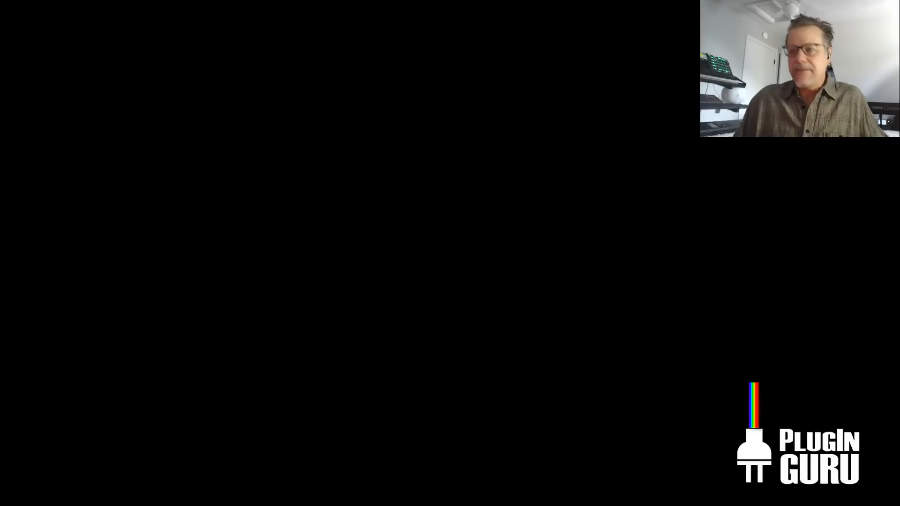
key(super+Tab)
key(super+Tab)
key(super+Tab)
key(super+Tab)
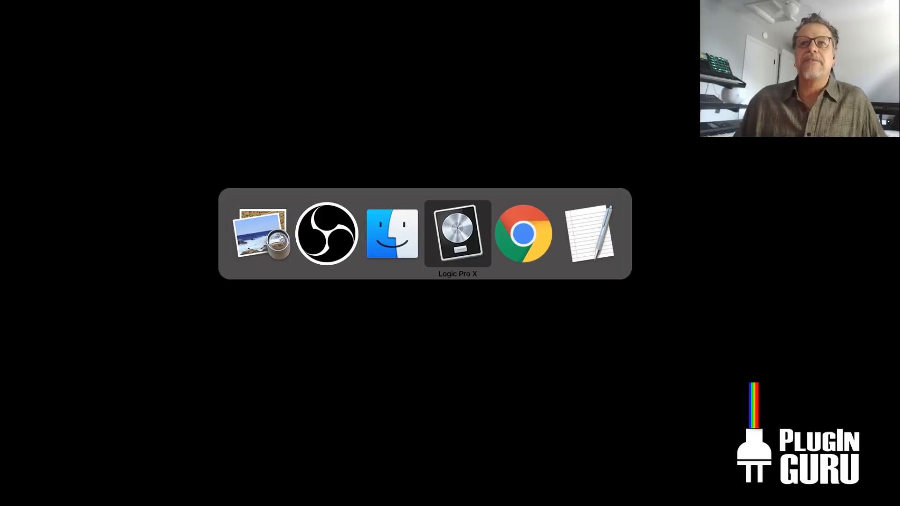
key(super+Tab)
key(super+Tab)
key(super+Tab)
key(super+Tab)
key(super+Tab)
key(super+Tab)
key(super+Tab)
key(super+Tab)
key(super+Tab)
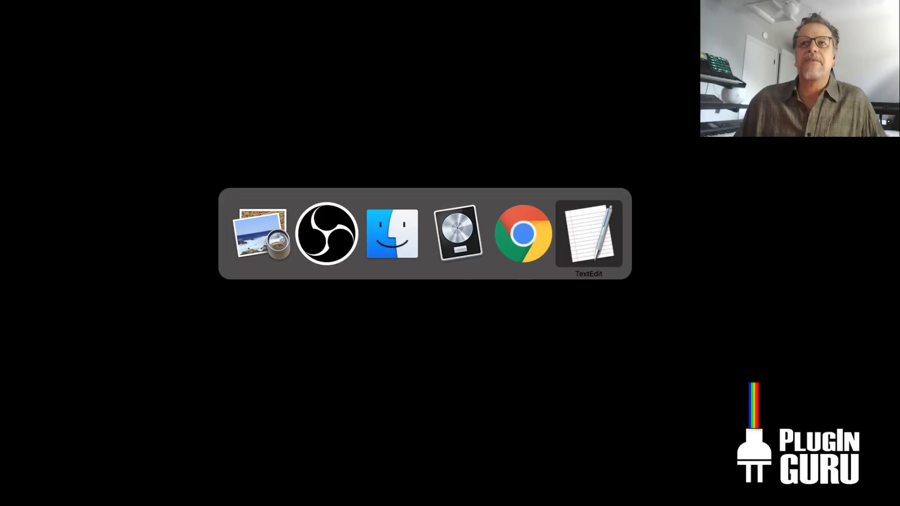
key(super+Tab)
key(super+Tab)
key(super+Tab)
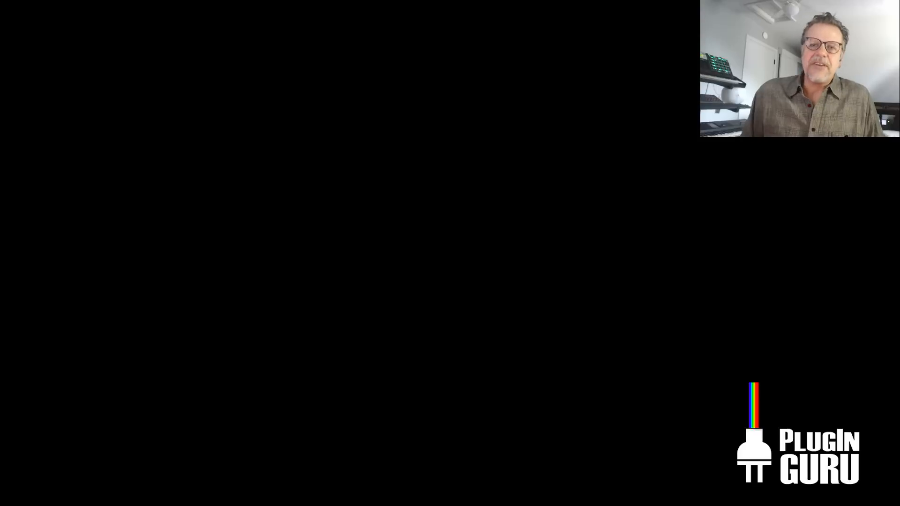
Open standalone Unify, position and widen its window, and show the on-screen keyboard
mouse_move(458, 499)
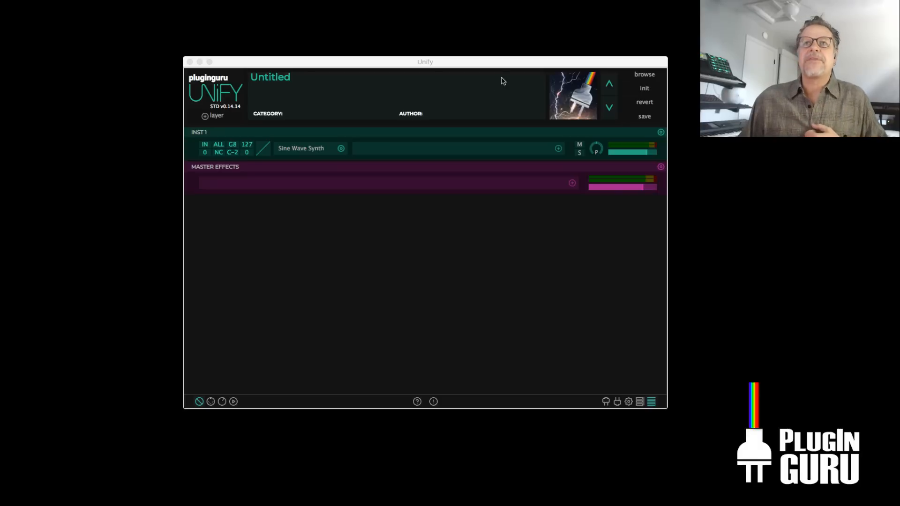
drag(497, 63, 444, 143)
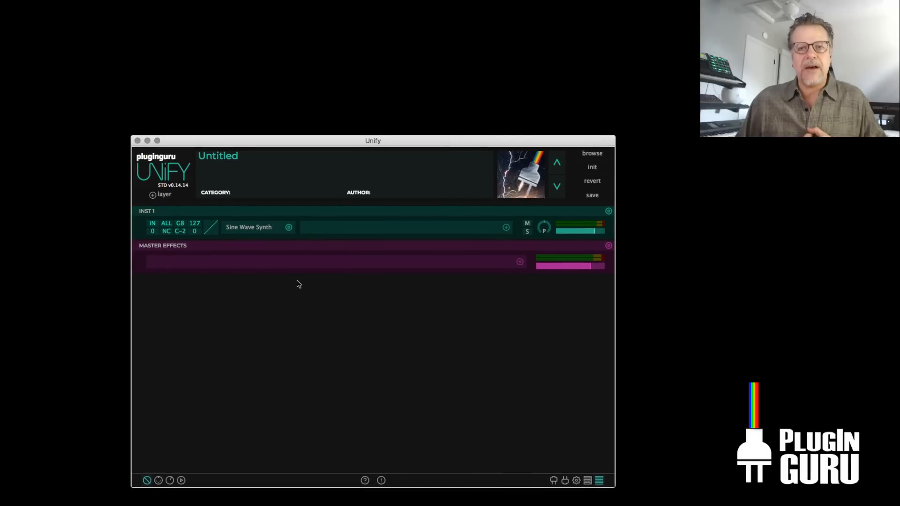
click(158, 482)
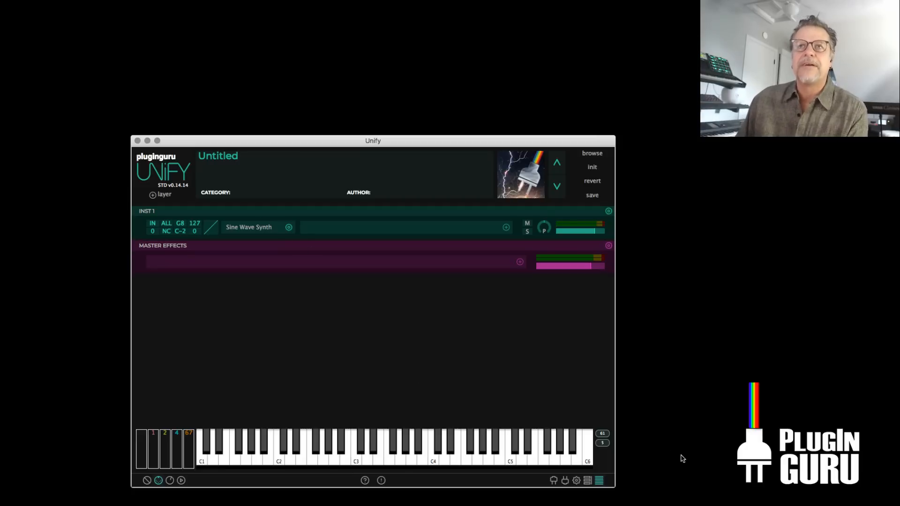
drag(614, 486, 710, 483)
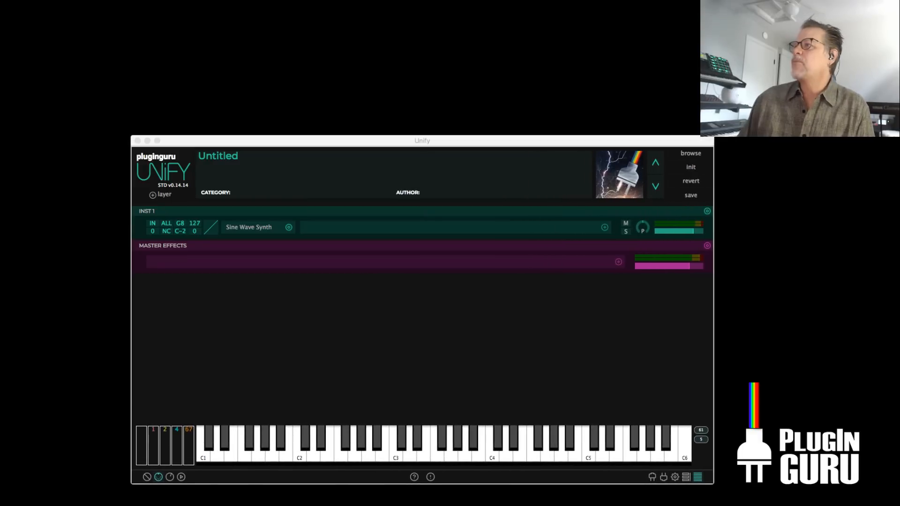
drag(651, 137, 559, 84)
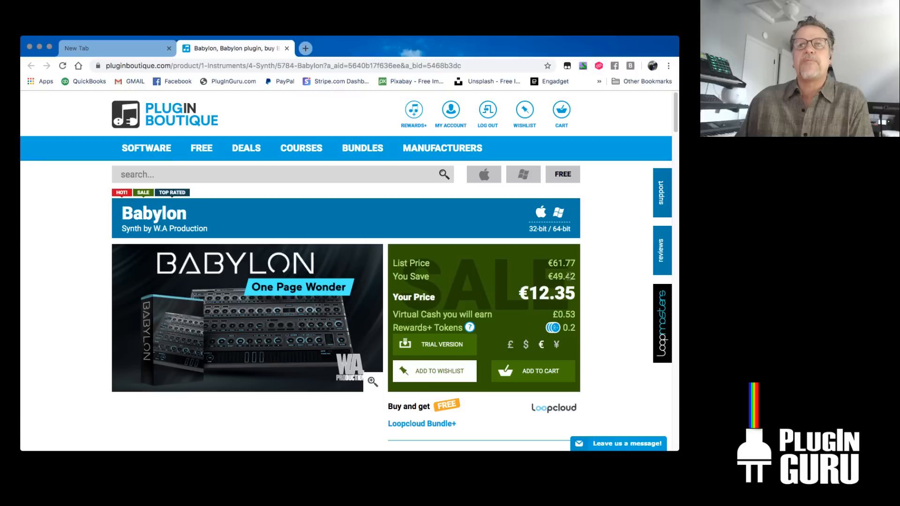
Show the Babylon synth price on Plugin Boutique in US dollars, and close the browser window
click(525, 345)
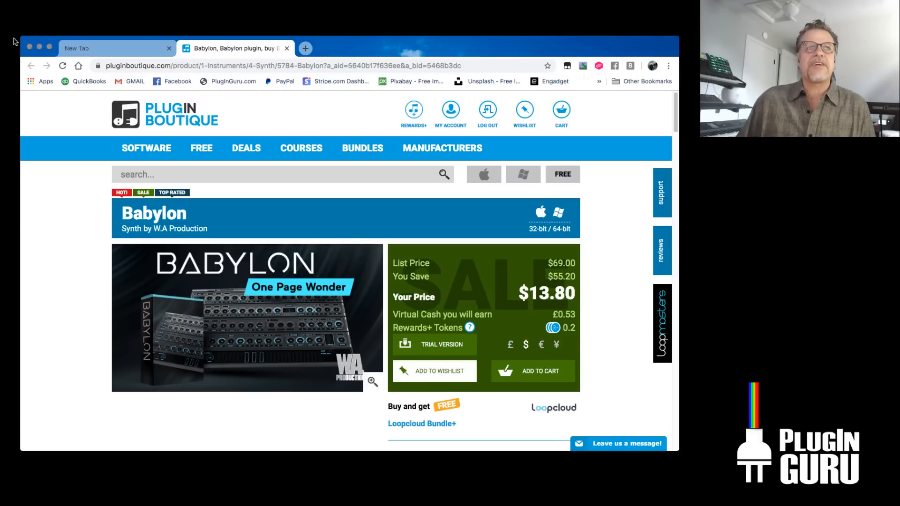
click(29, 48)
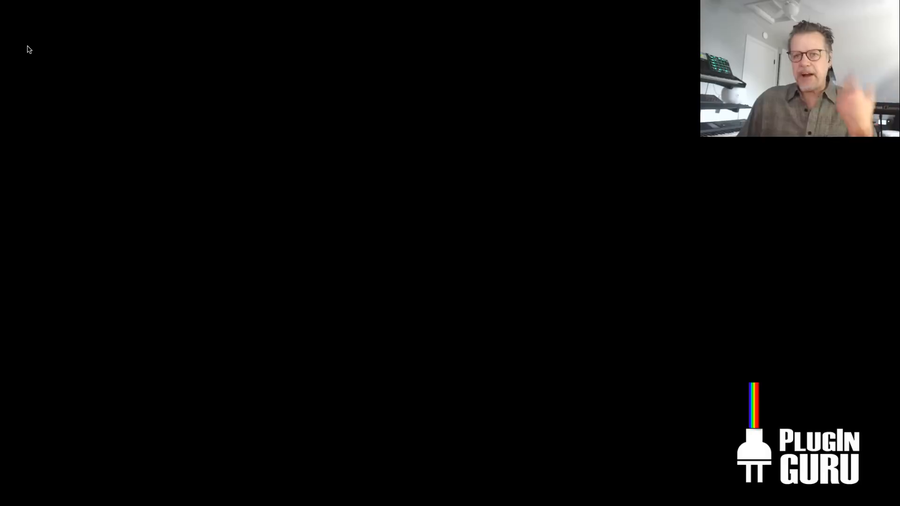
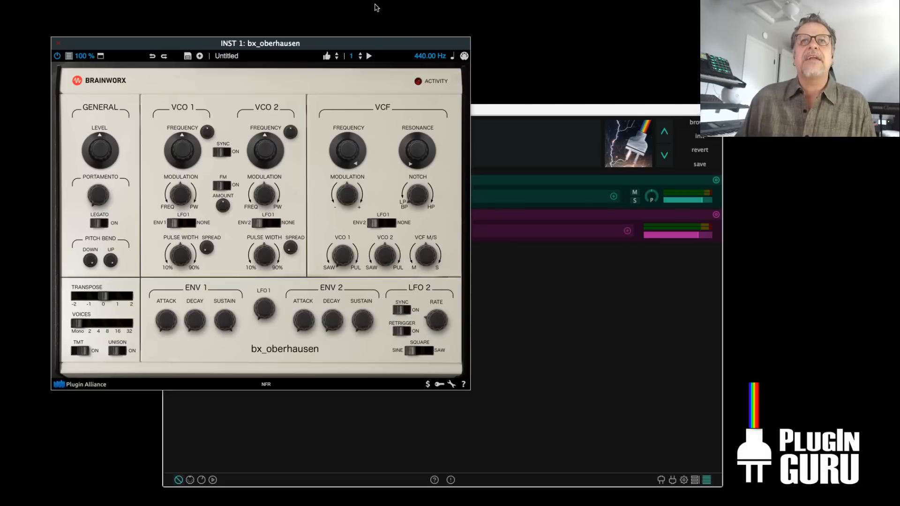
Move the bx_oberhausen editor out of the way and duplicate the bx_oberhausen layer in standalone Unify
drag(372, 42, 386, 0)
click(582, 113)
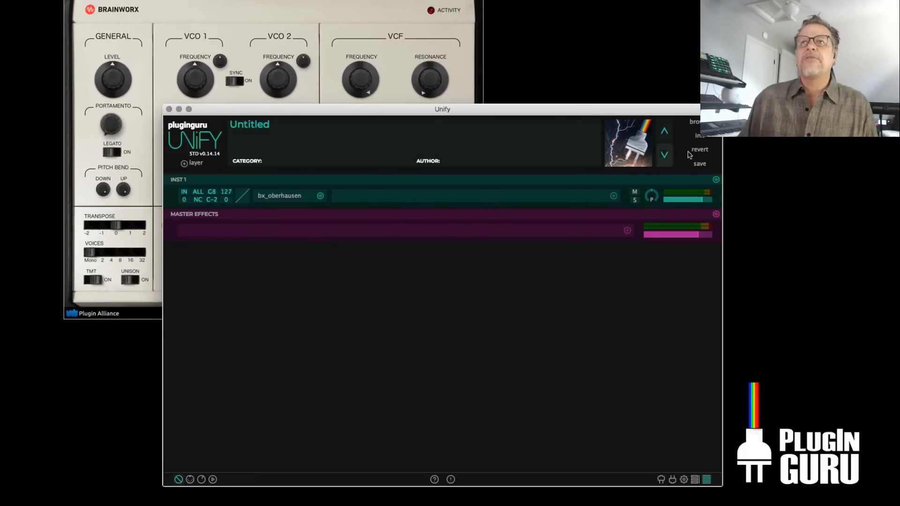
click(715, 180)
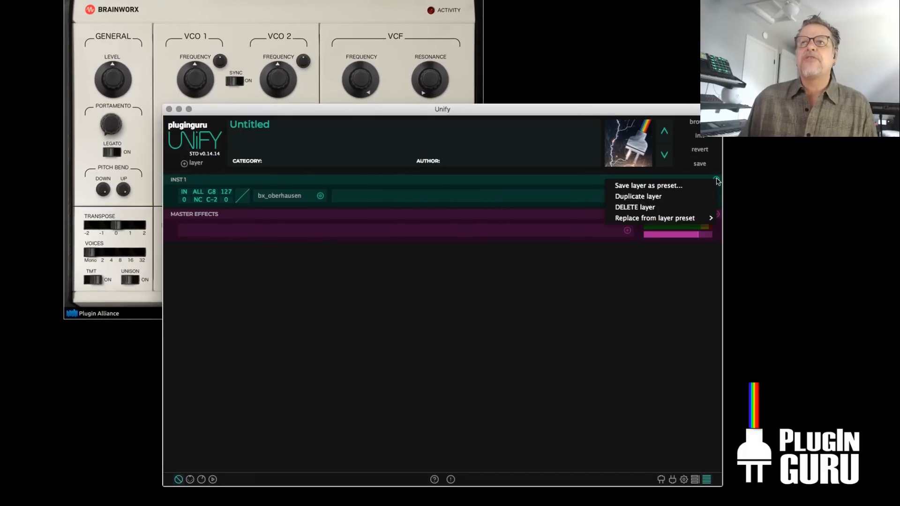
click(670, 197)
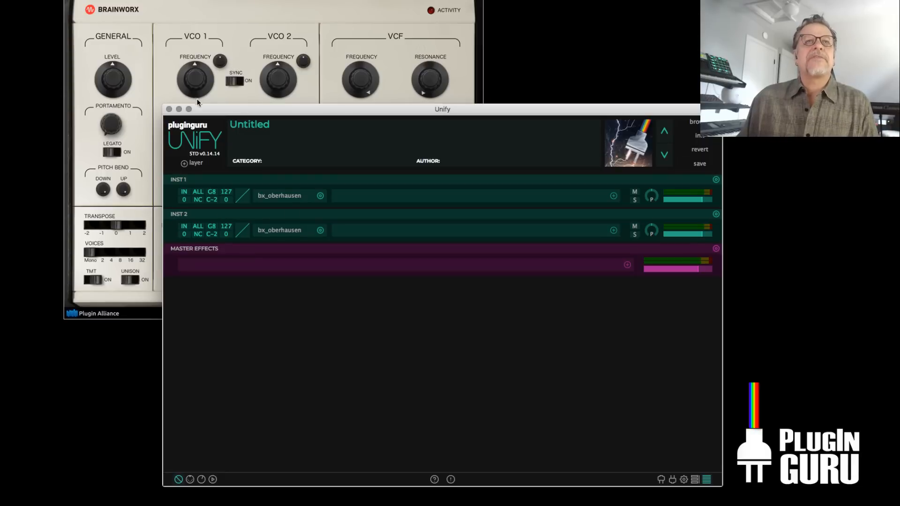
Split the keyboard between the two bx_oberhausen layers: INST 1 high key B2, INST 2 low key C3
click(212, 195)
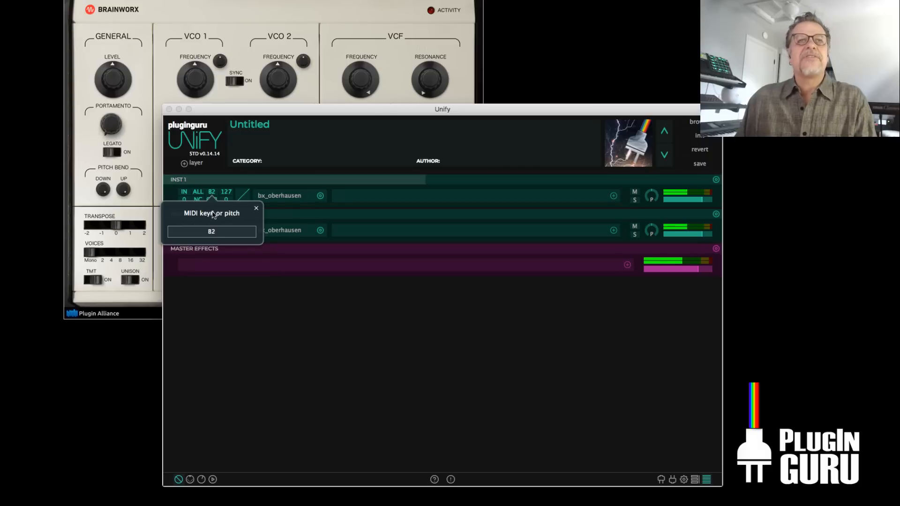
click(256, 208)
click(212, 234)
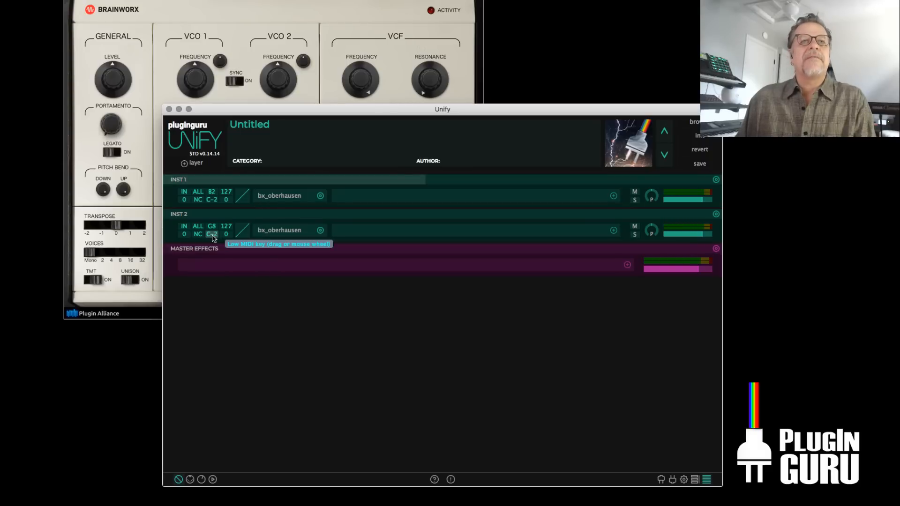
click(259, 253)
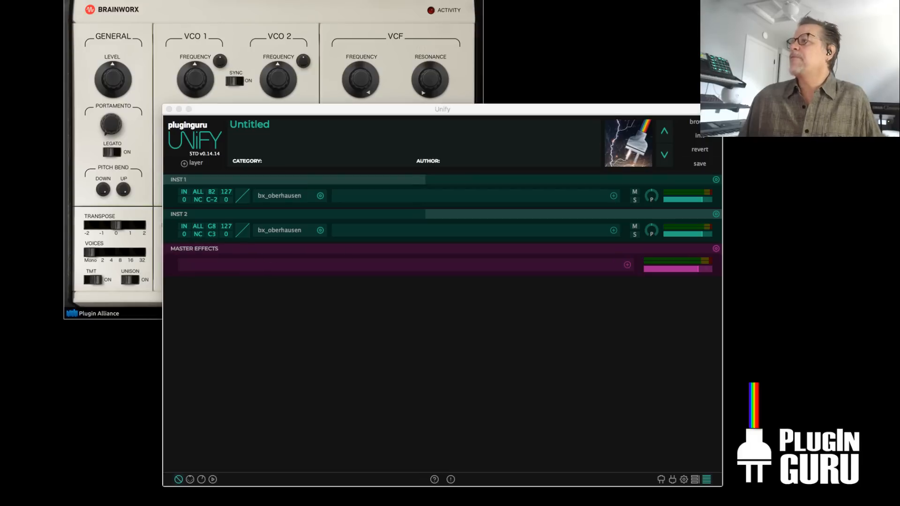
Switch to Logic Pro X and bring its Unify plug-in window with SYNTH - LS Woody Snapper to the front
key(super+Tab)
key(super+Tab)
key(super+Tab)
key(super+Tab)
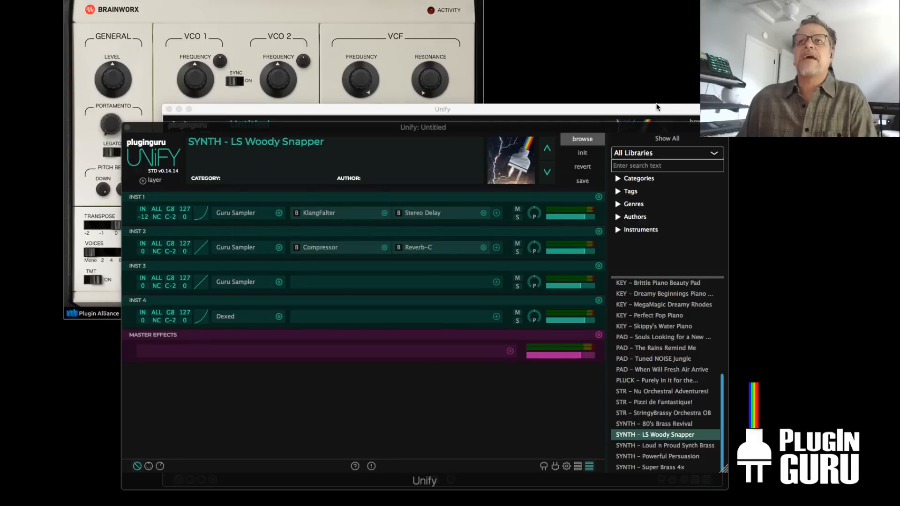
click(640, 131)
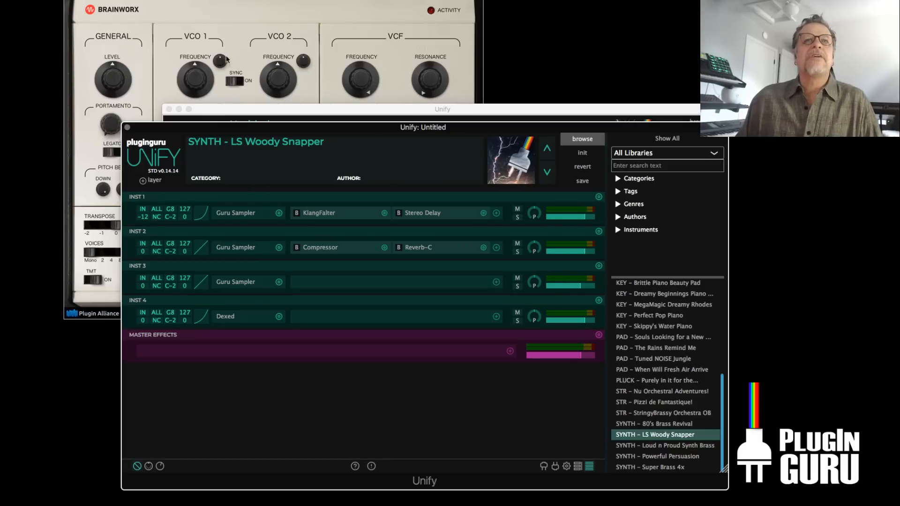
Close the bx_oberhausen editor and reposition the standalone Unify window
click(143, 13)
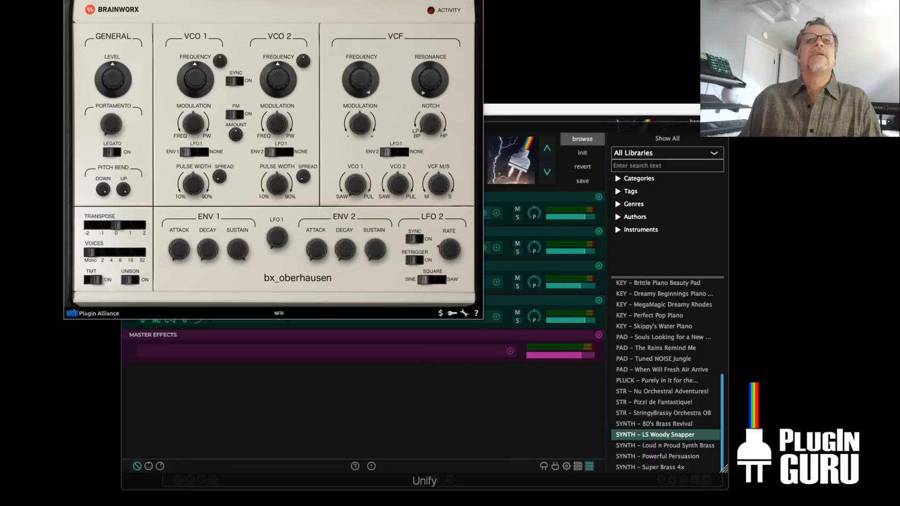
click(100, 10)
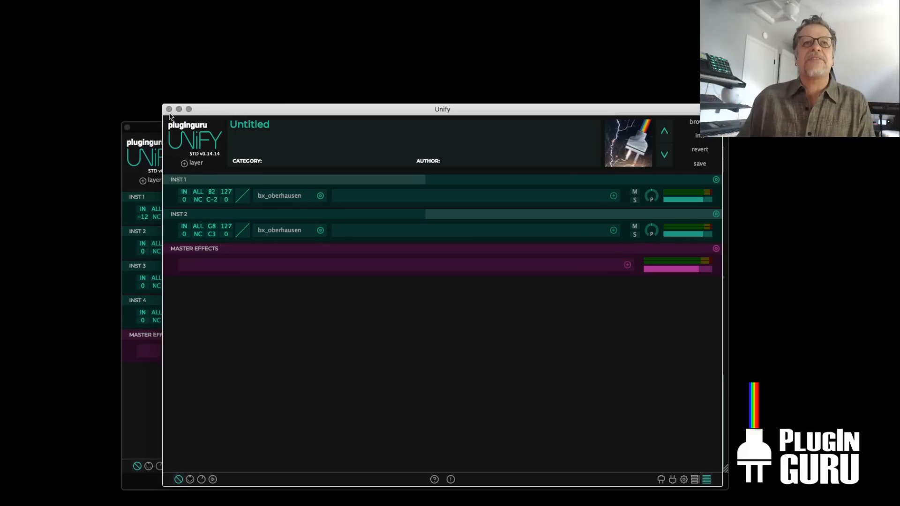
drag(208, 112, 183, 113)
Show the MIDI layers in standalone Unify, add the BlueARP arpeggiator to MIDI 1, and close its editor
click(159, 164)
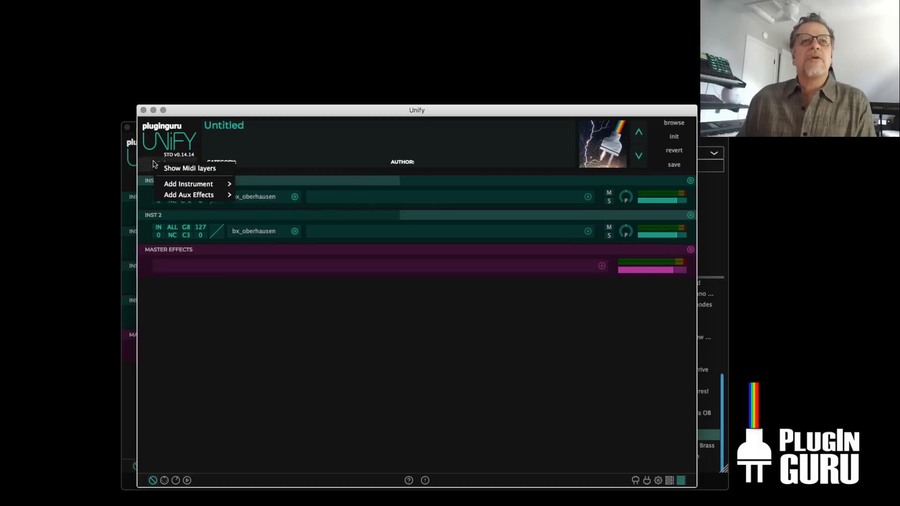
click(189, 171)
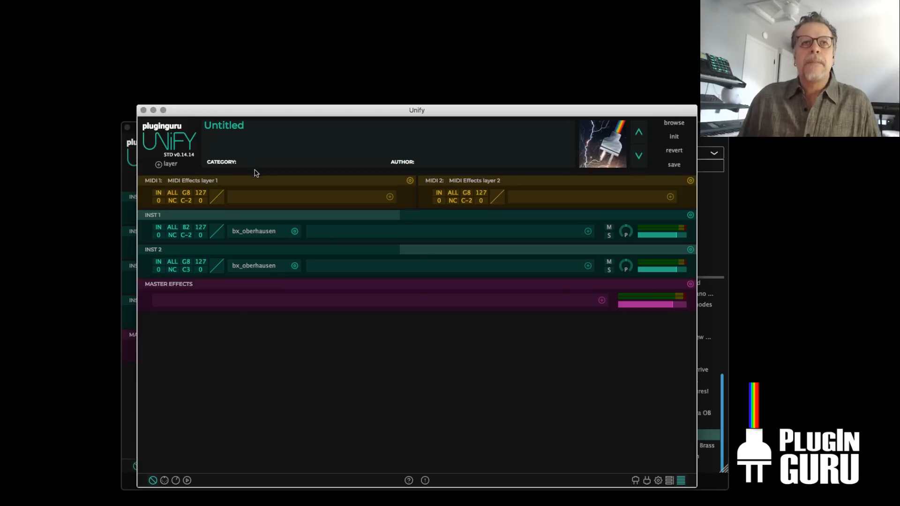
click(389, 197)
mouse_move(426, 208)
mouse_move(544, 205)
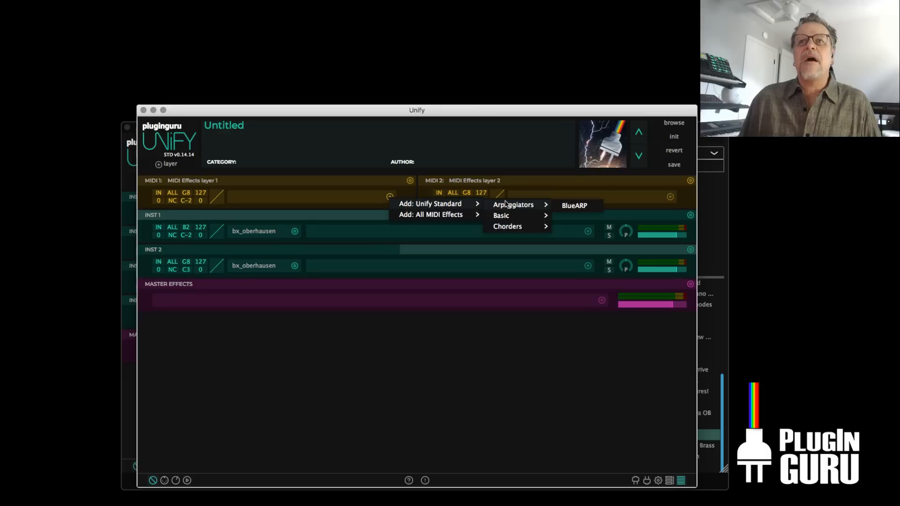
click(570, 205)
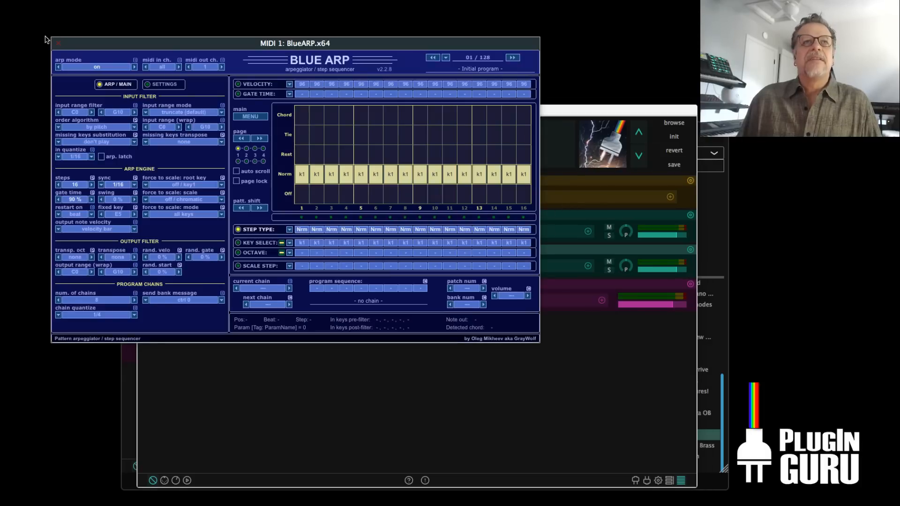
click(58, 43)
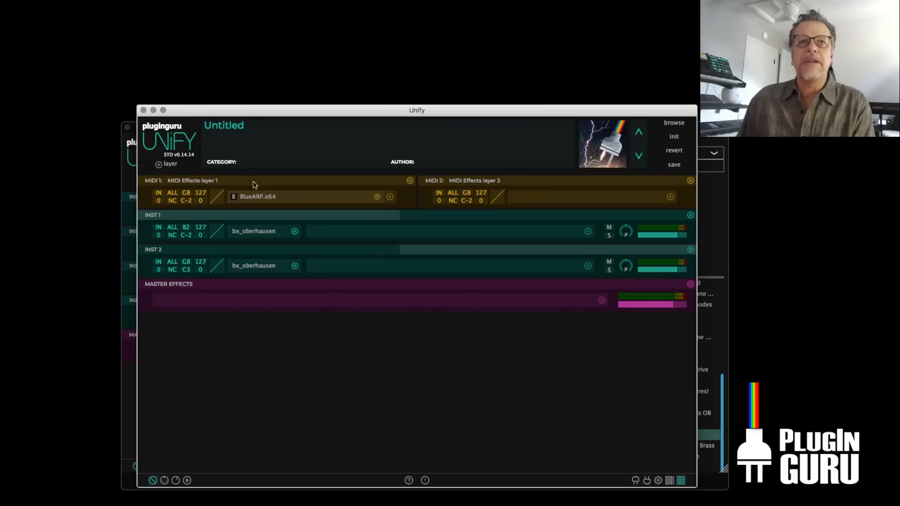
Set the MIDI source of both bx_oberhausen layers to MIDI 1: MIDI Effects layer 1
click(158, 227)
click(202, 283)
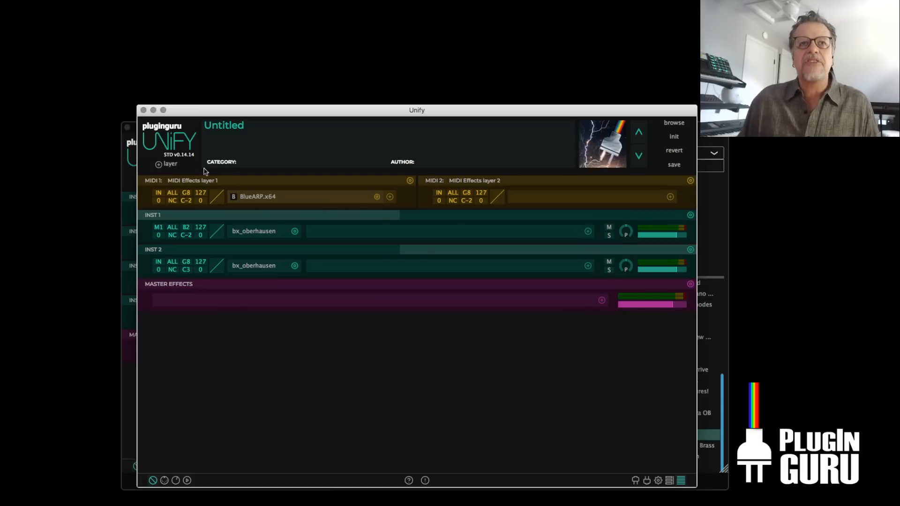
click(158, 263)
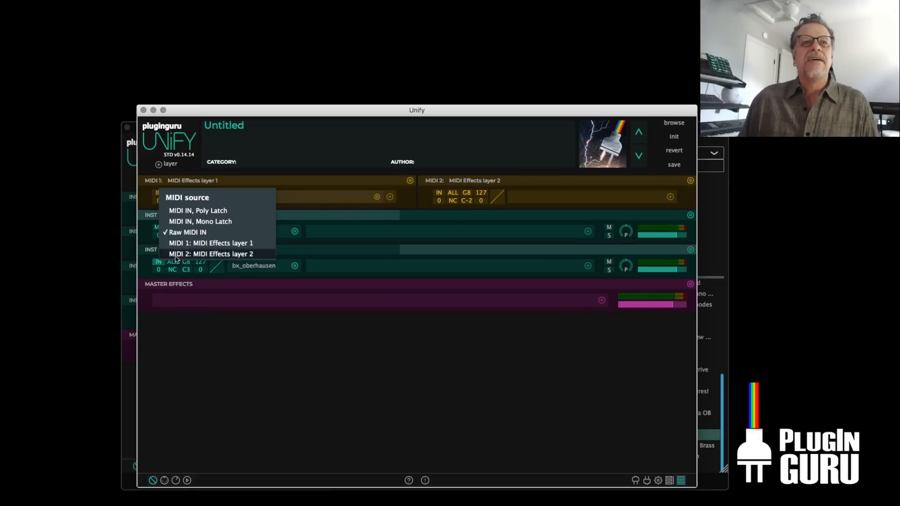
click(211, 242)
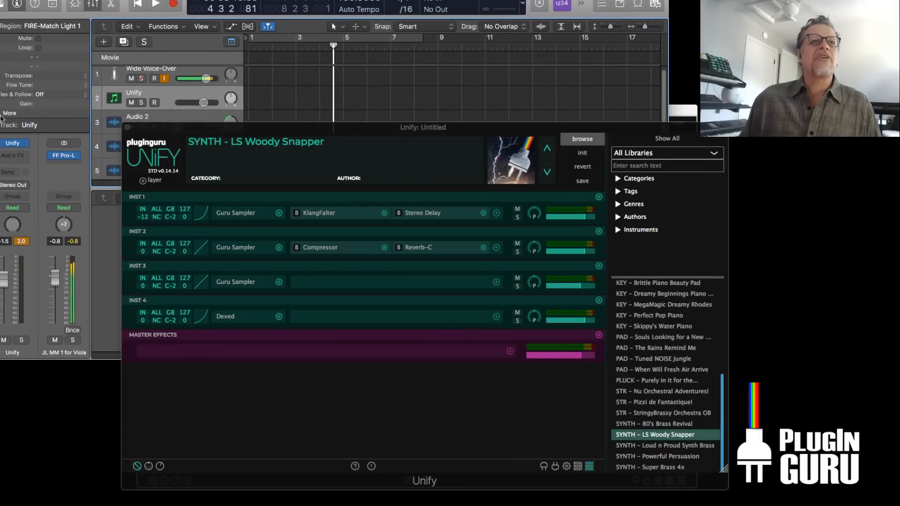
In Logic Pro X, insert the Xfer Records CthulhuMFX MIDI effect on the Unify track
click(1, 26)
click(23, 128)
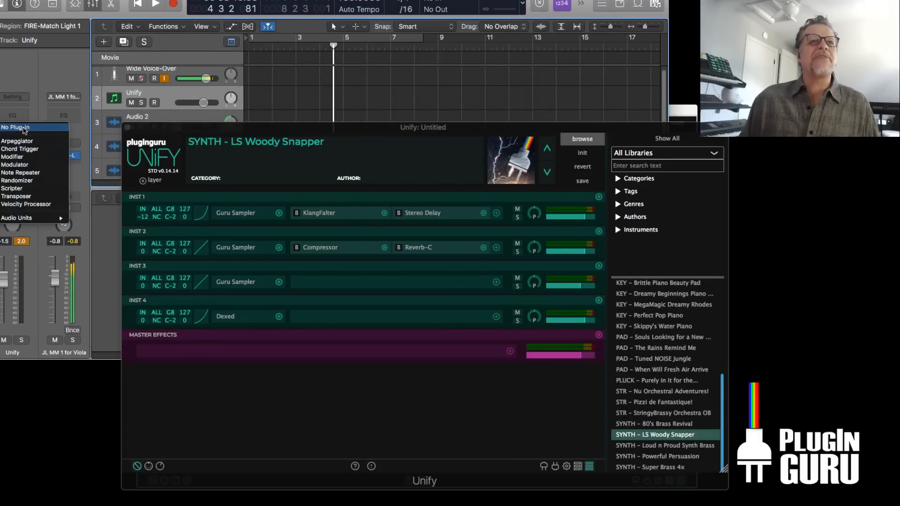
mouse_move(24, 218)
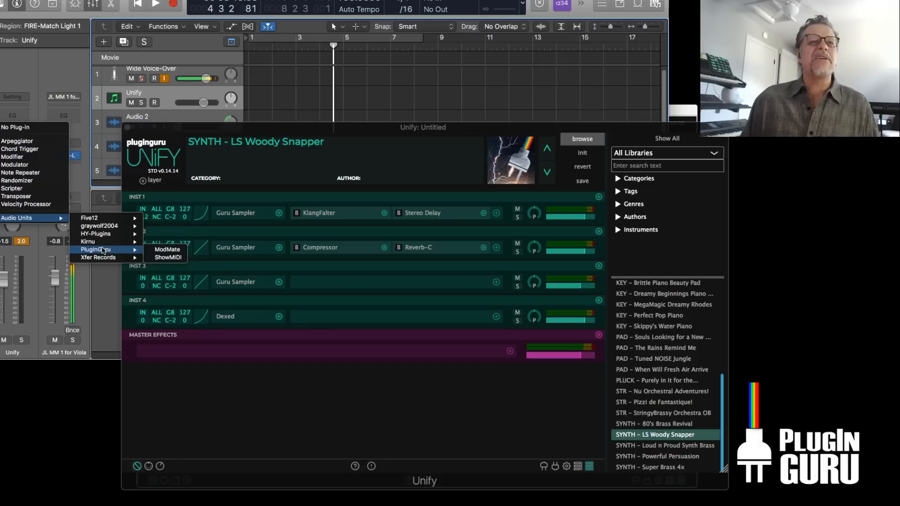
mouse_move(102, 258)
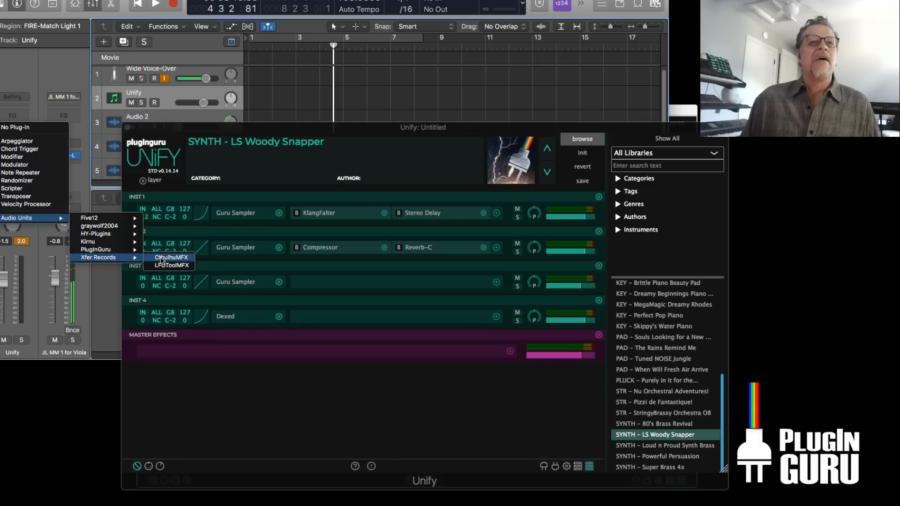
click(172, 257)
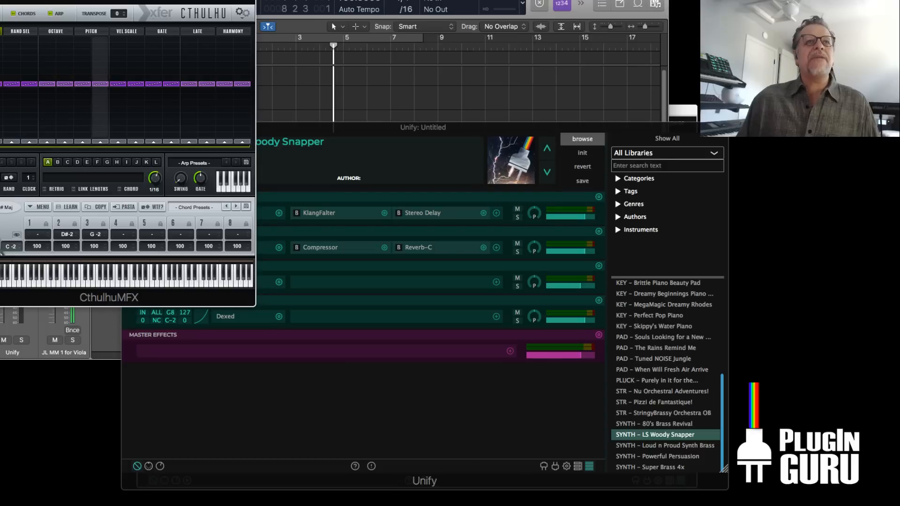
Close the CthulhuMFX editor and move the Logic Pro X window off screen, leaving Unify in view
drag(110, 298, 323, 324)
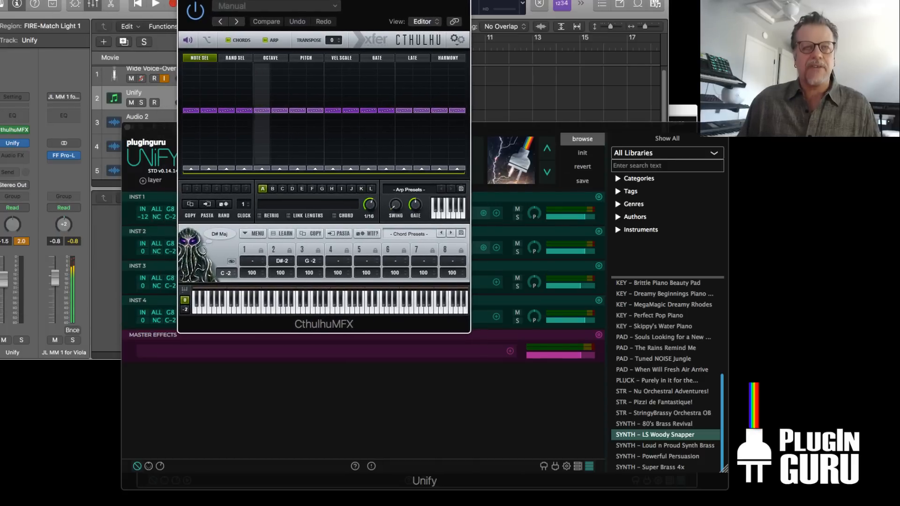
key(super+w)
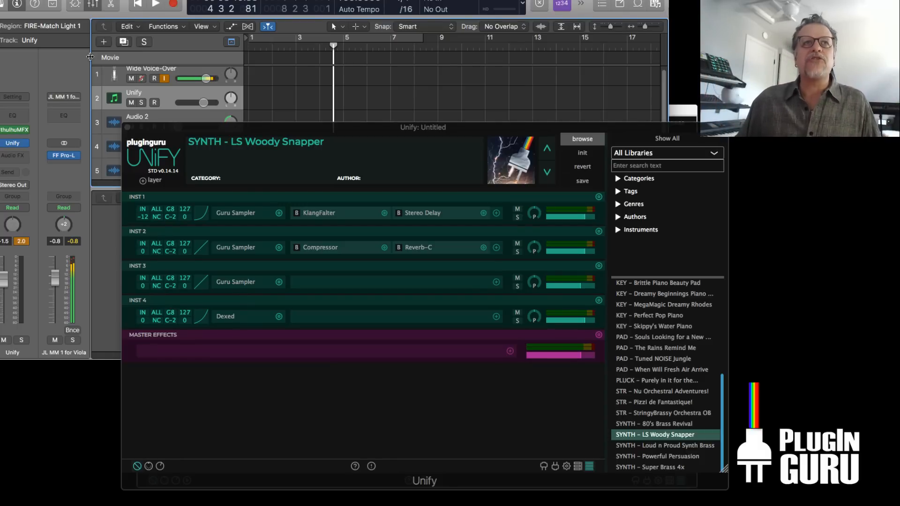
drag(140, 1, 898, 0)
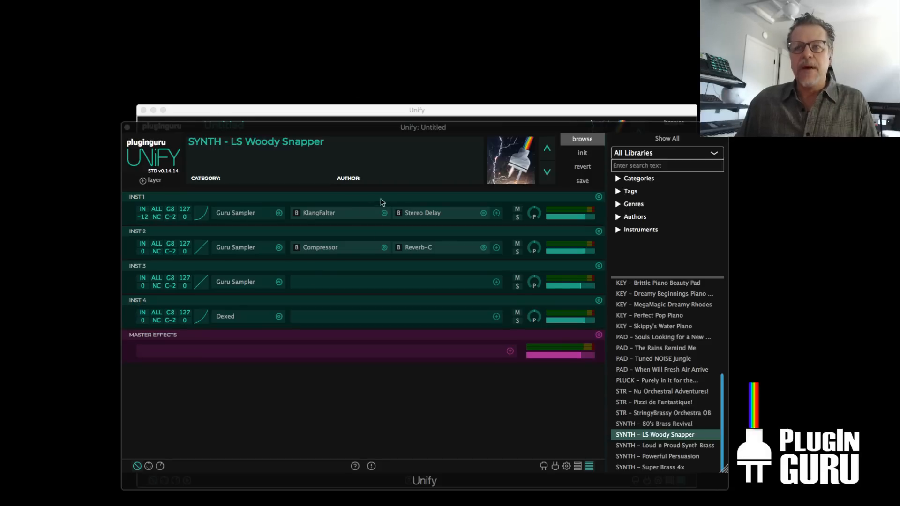
Move the Unify window slightly up and increase its height
drag(205, 128, 203, 116)
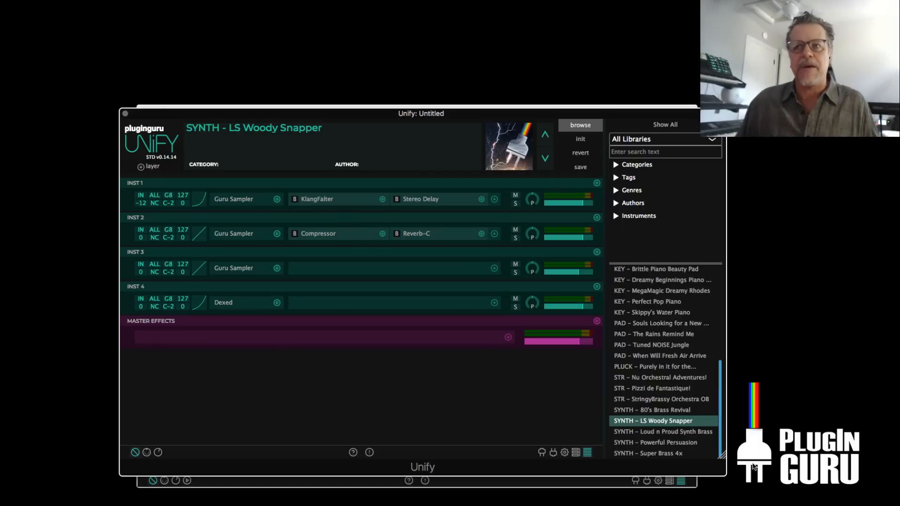
drag(722, 454, 720, 471)
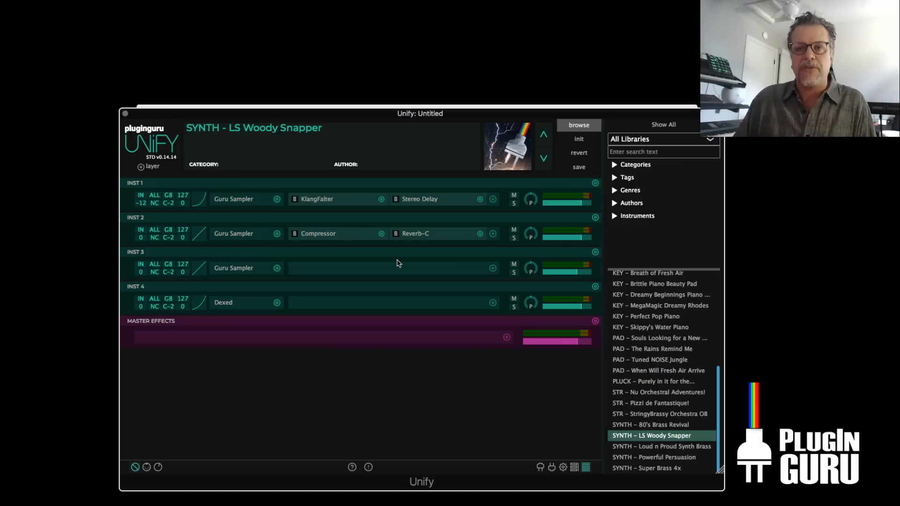
Show the Unify Standard instruments that can replace the Guru Sampler on INST 1
click(276, 199)
mouse_move(296, 243)
mouse_move(404, 229)
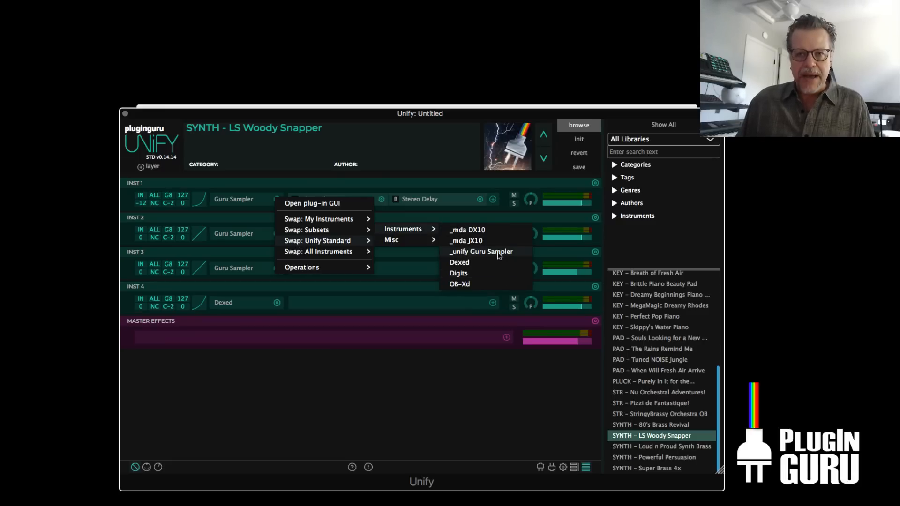
Load the preset PAD - When Will Fresh Air Arrive, browse the preset list, and nudge the Unify window
click(655, 370)
scroll(647, 356, up, 5)
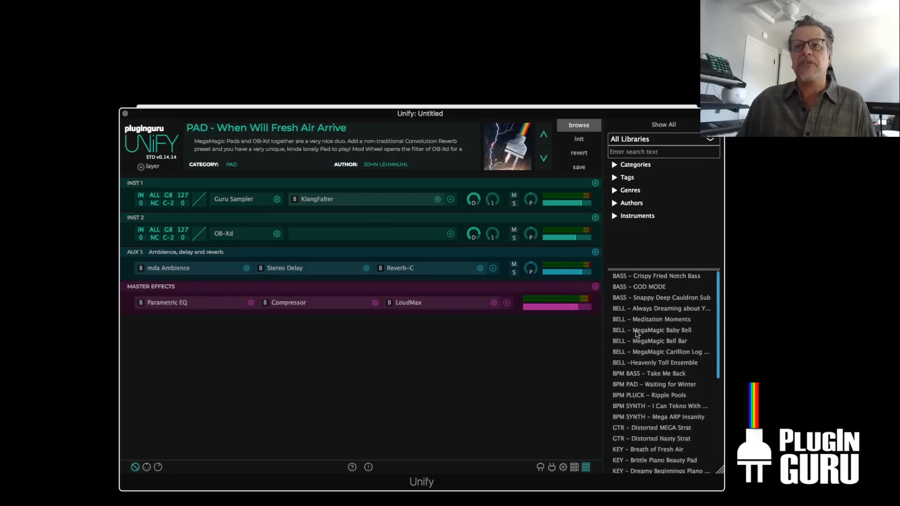
scroll(637, 333, down, 5)
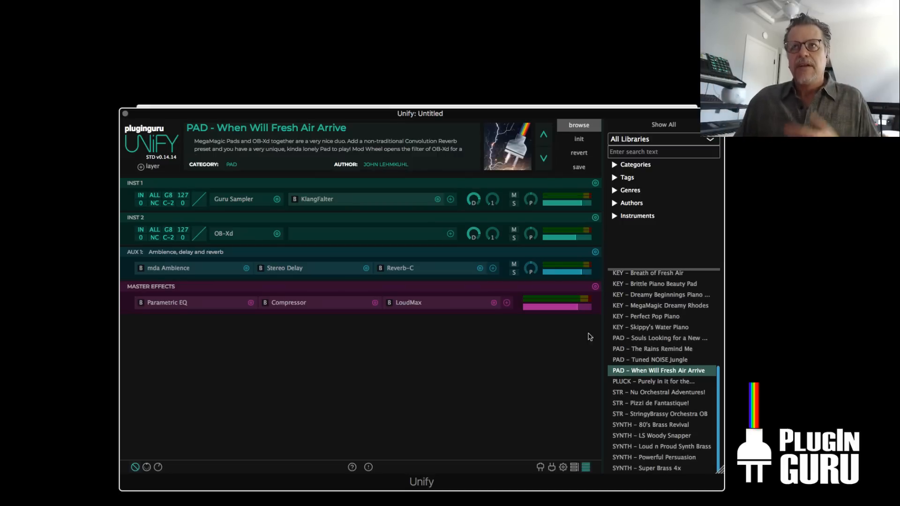
drag(461, 118, 459, 113)
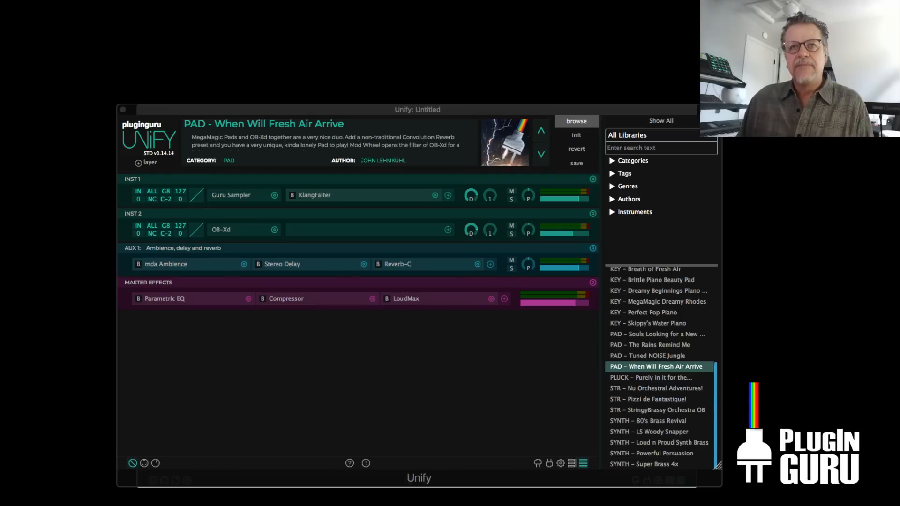
Open the Guru Sampler editor on INST 1, examine its sample start, filter, master and LFO controls, and close it
click(247, 197)
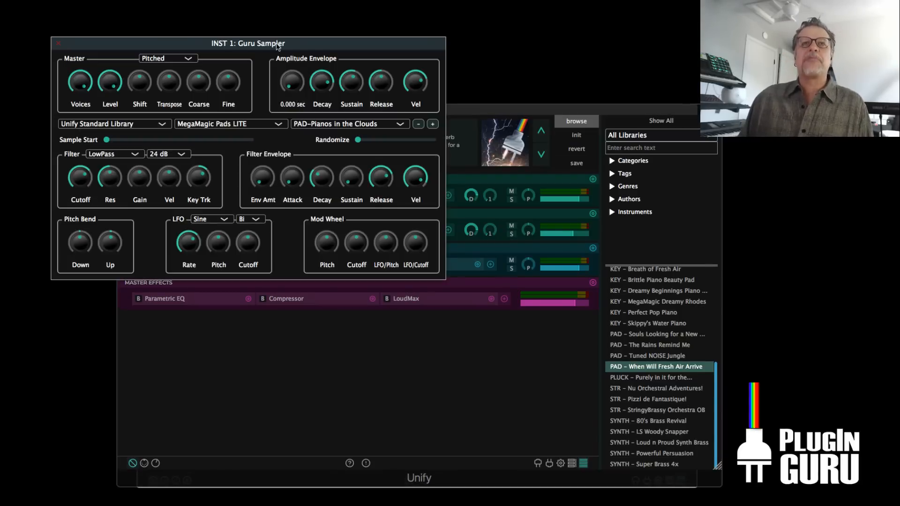
drag(301, 46, 435, 174)
mouse_move(449, 293)
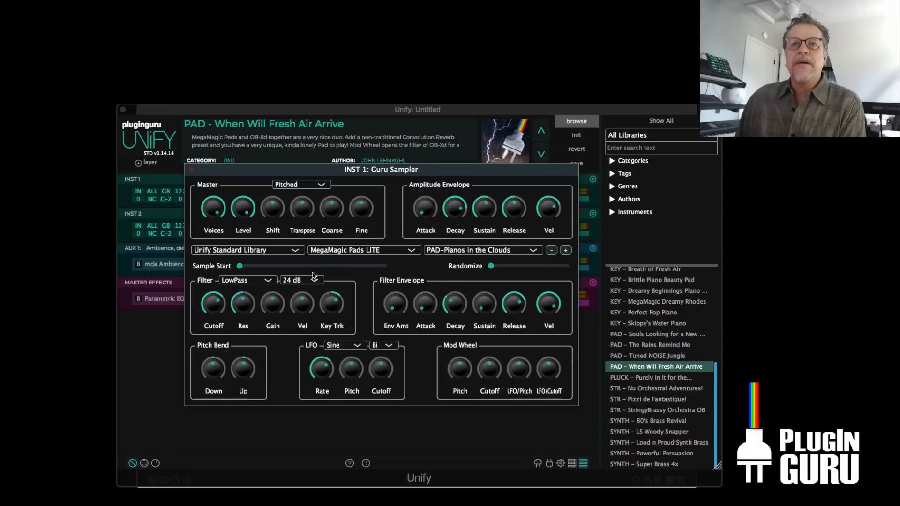
drag(242, 271, 193, 267)
mouse_move(283, 216)
mouse_move(364, 388)
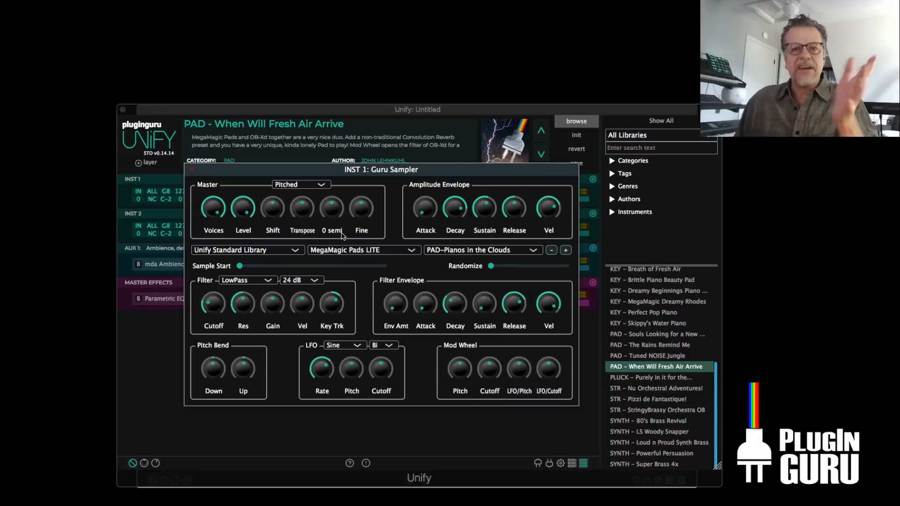
click(192, 170)
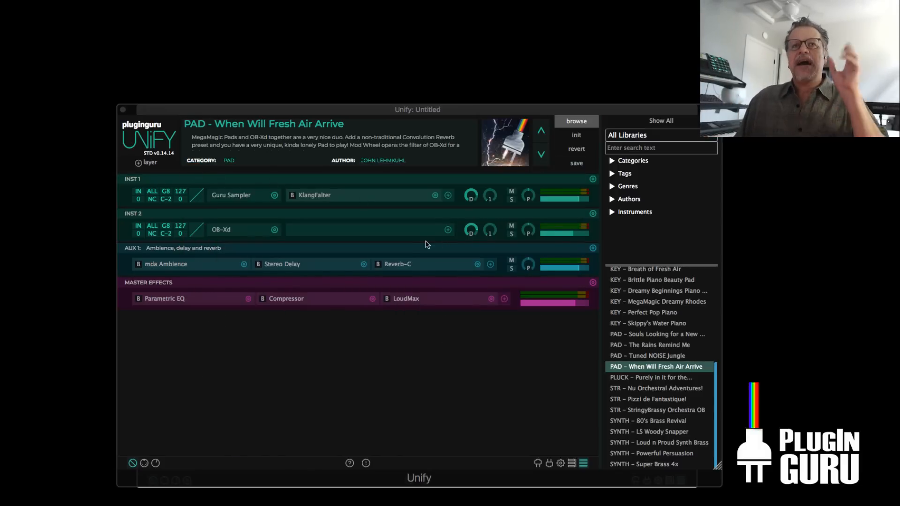
Review the Unify Standard swap instruments offered for the INST 1 Guru Sampler, and leave the current instrument in place
click(275, 197)
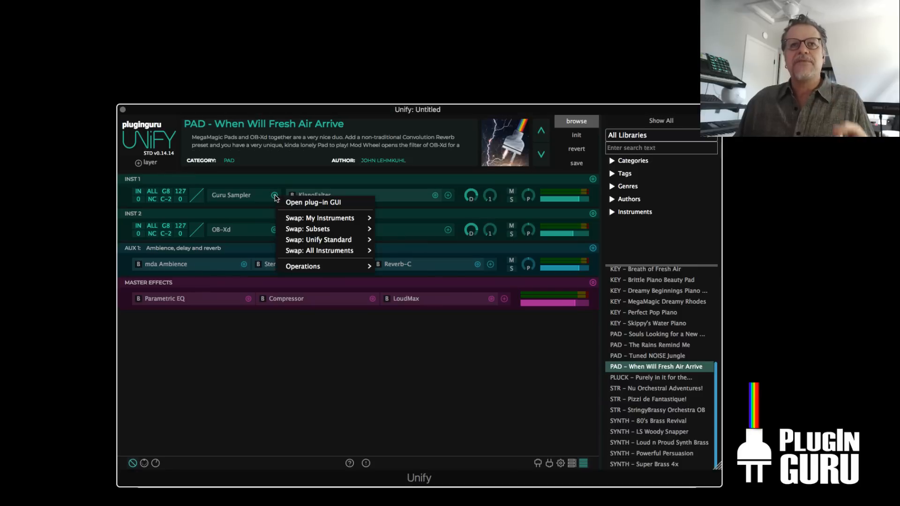
mouse_move(413, 229)
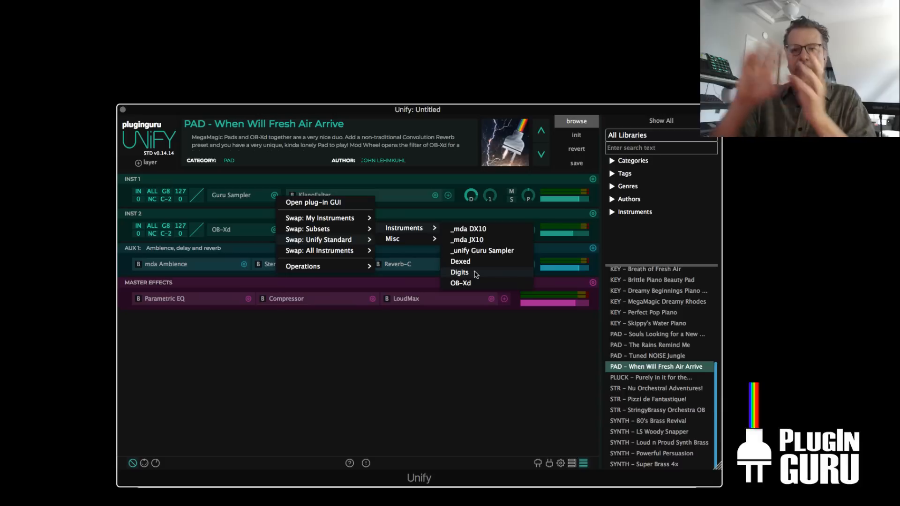
click(470, 358)
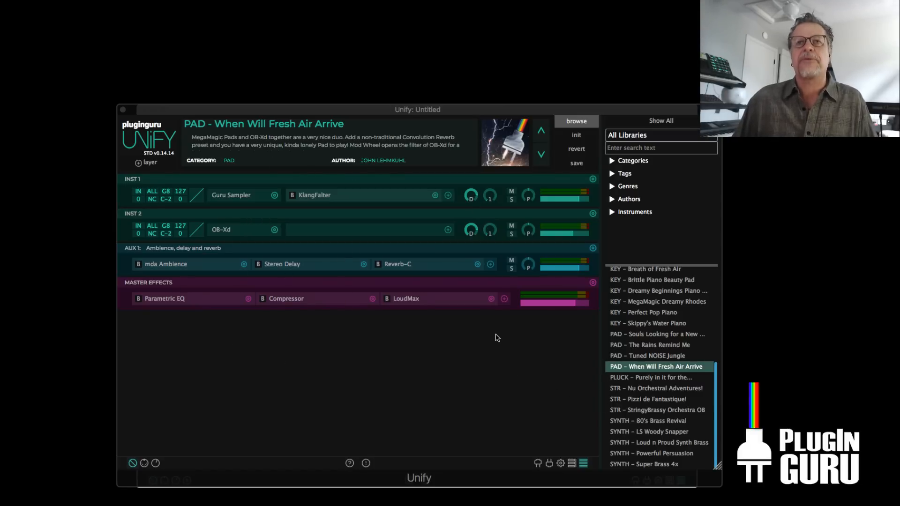
scroll(663, 420, up, 5)
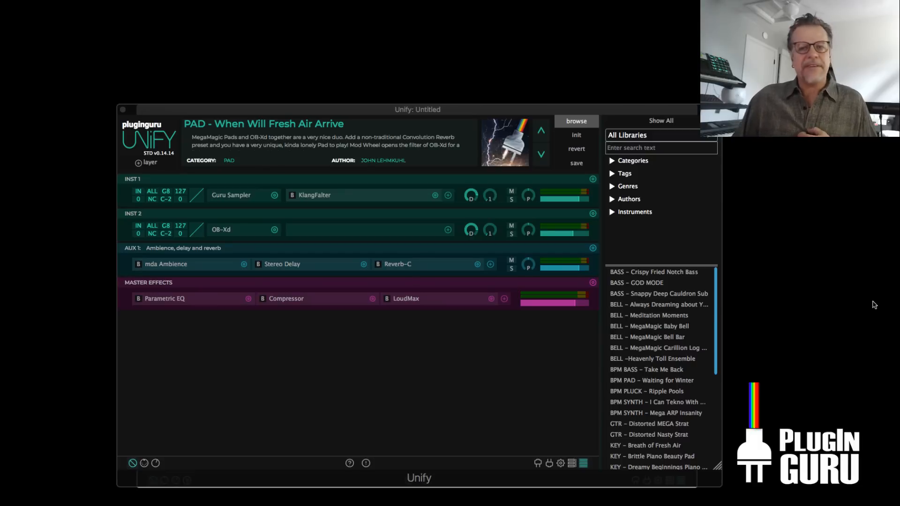
right_click(275, 197)
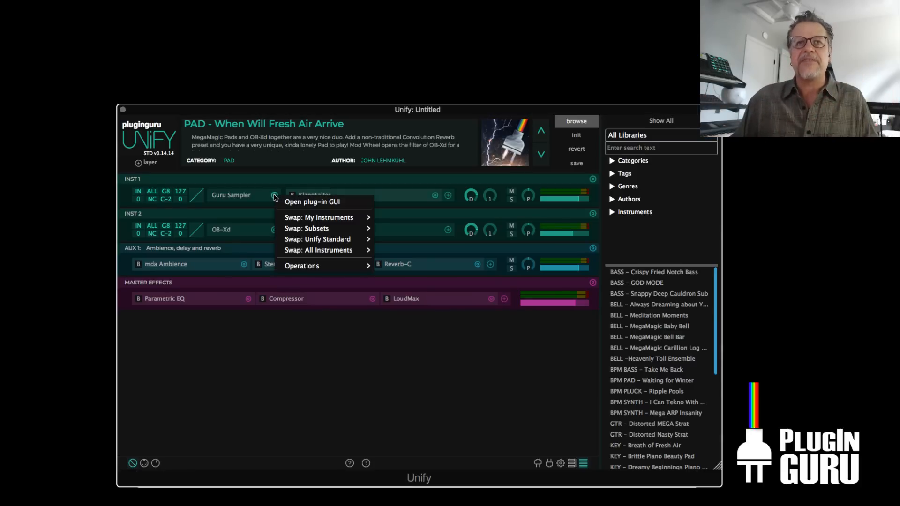
mouse_move(356, 239)
mouse_move(397, 233)
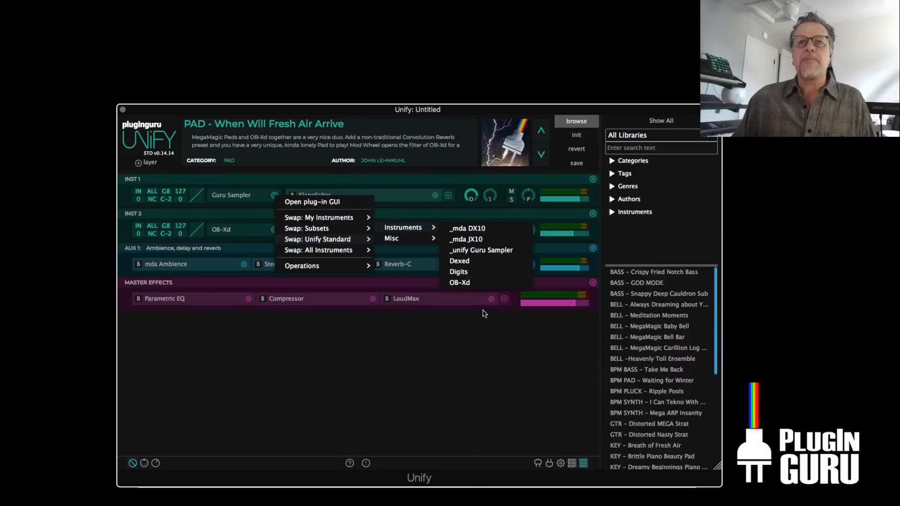
click(506, 342)
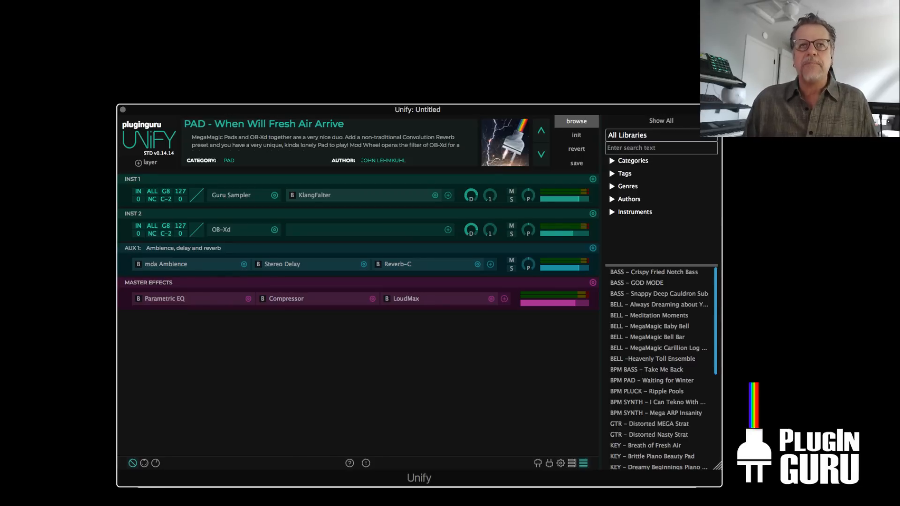
Check the available preset libraries, and load BELL - Always Dreaming about You followed by BELL -Heavenly Toll Ensemble
click(638, 139)
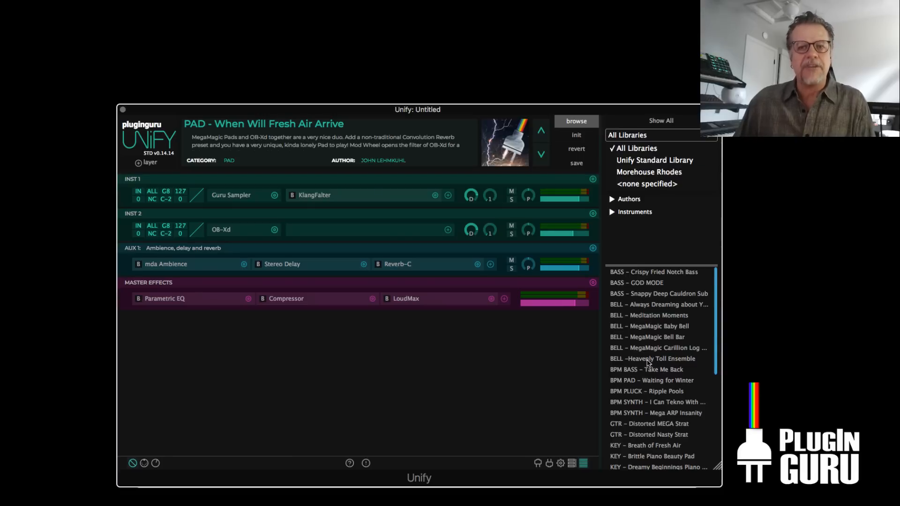
click(638, 304)
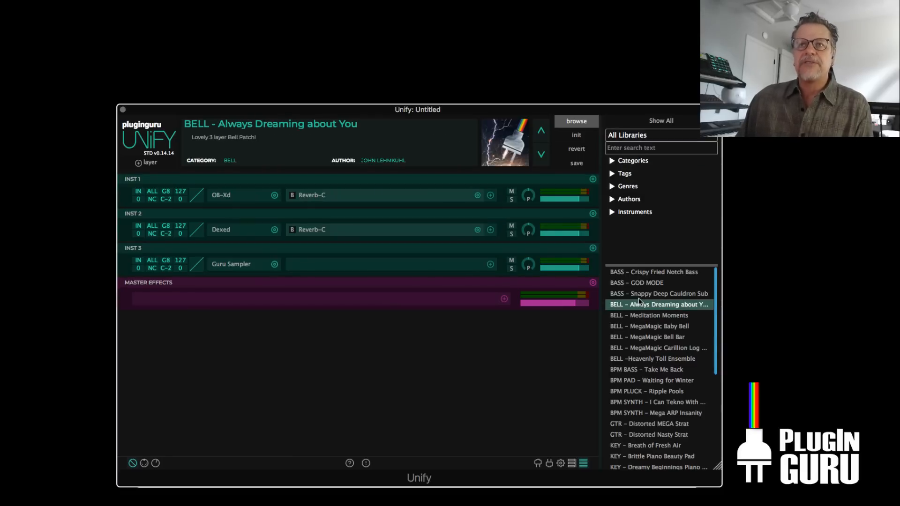
click(647, 360)
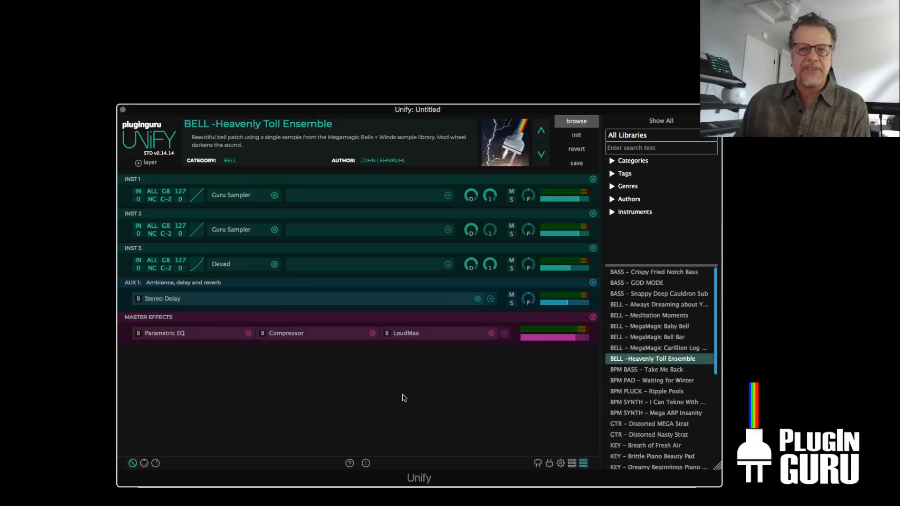